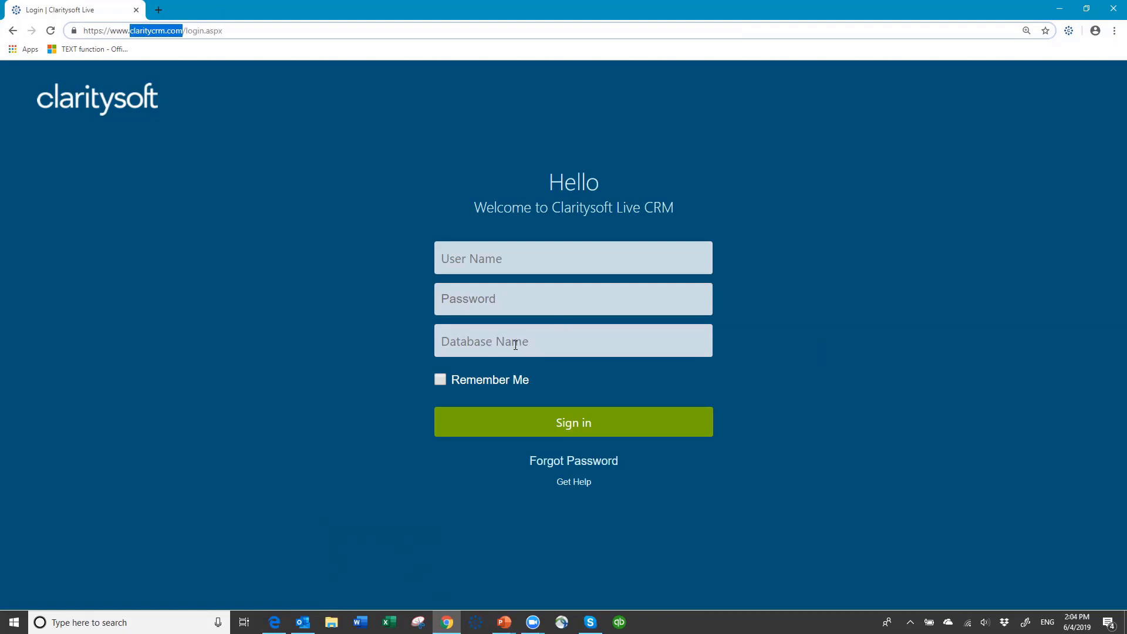
Sign in to the csdemo4 database with the user's name and password
click(461, 258)
text(susan)
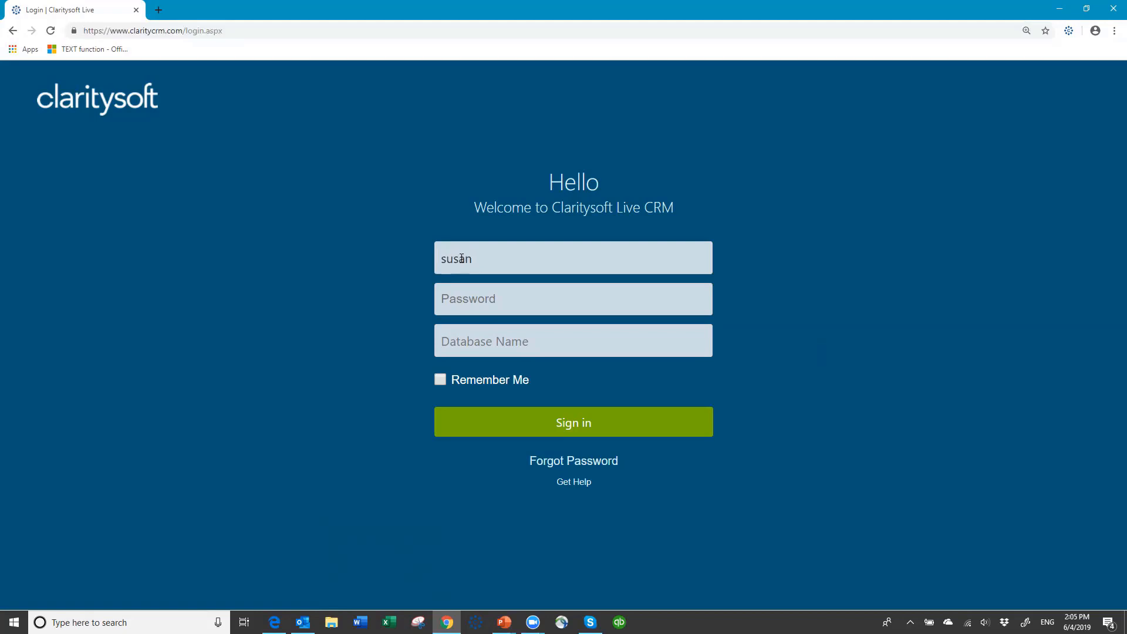
key(Tab)
text(•••••••)
key(Tab)
text(csdemo4)
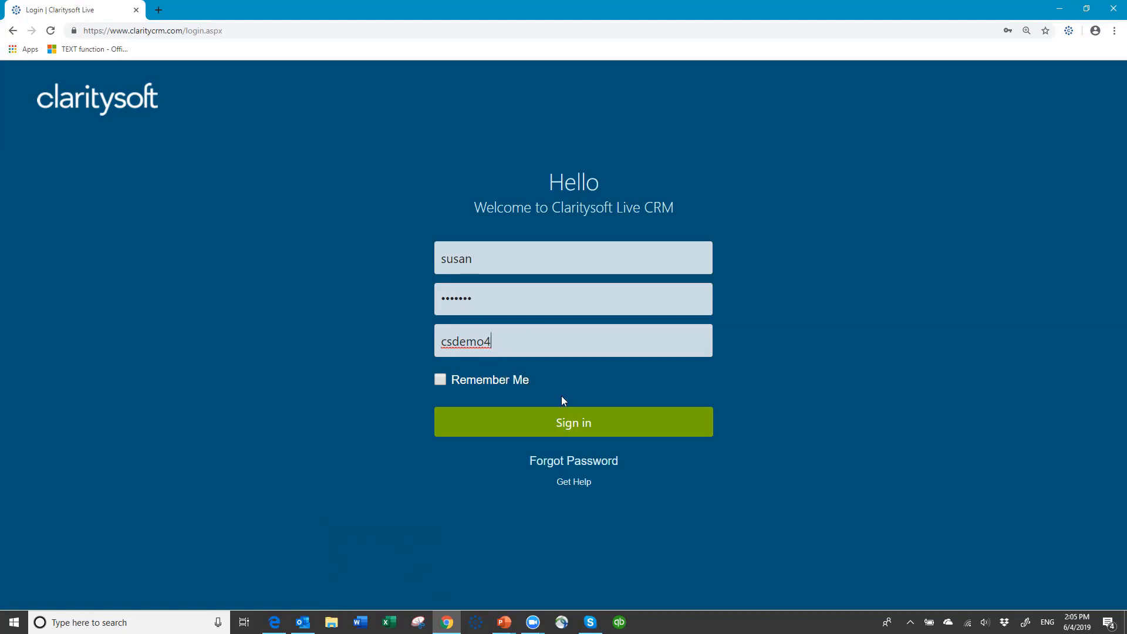
click(569, 426)
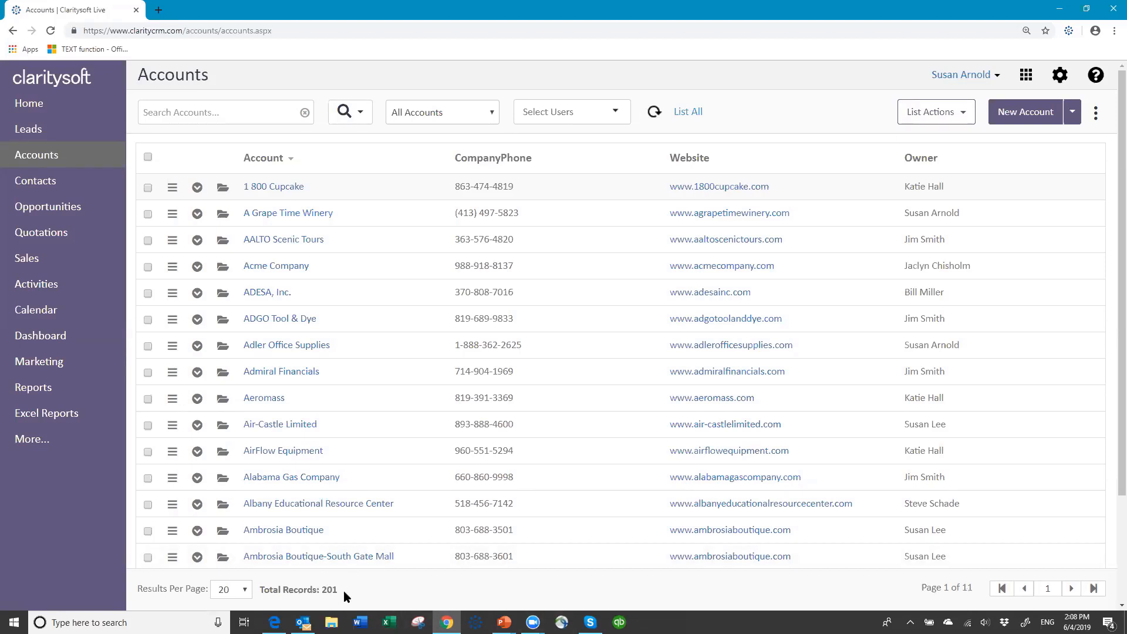
Show 100 accounts per page, page through to page 3, then return to page 1
click(245, 590)
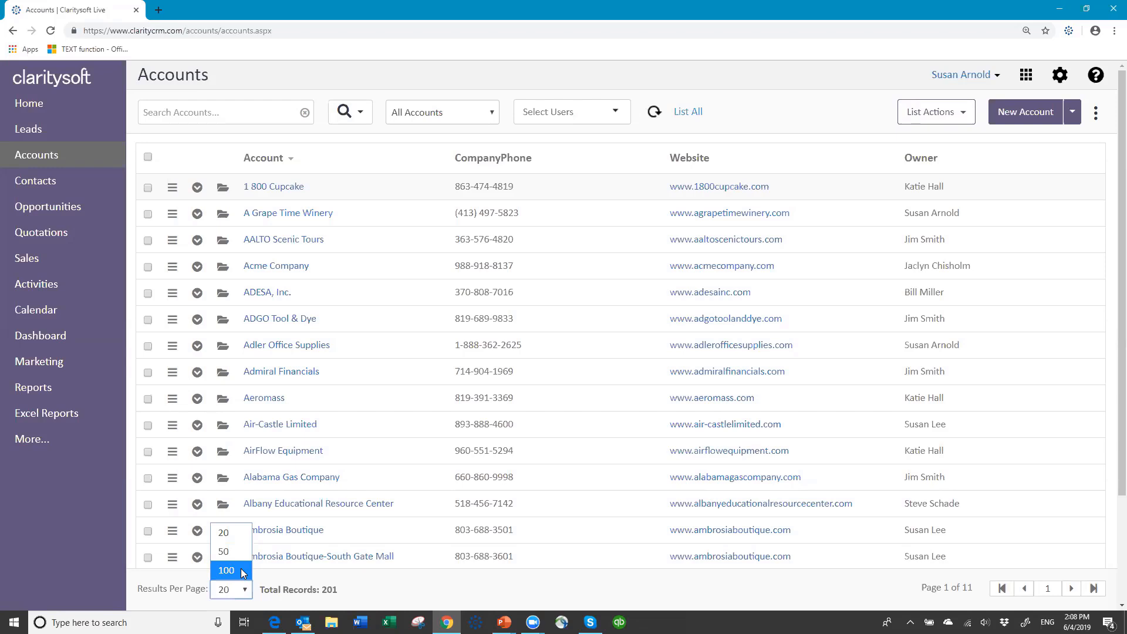
click(227, 570)
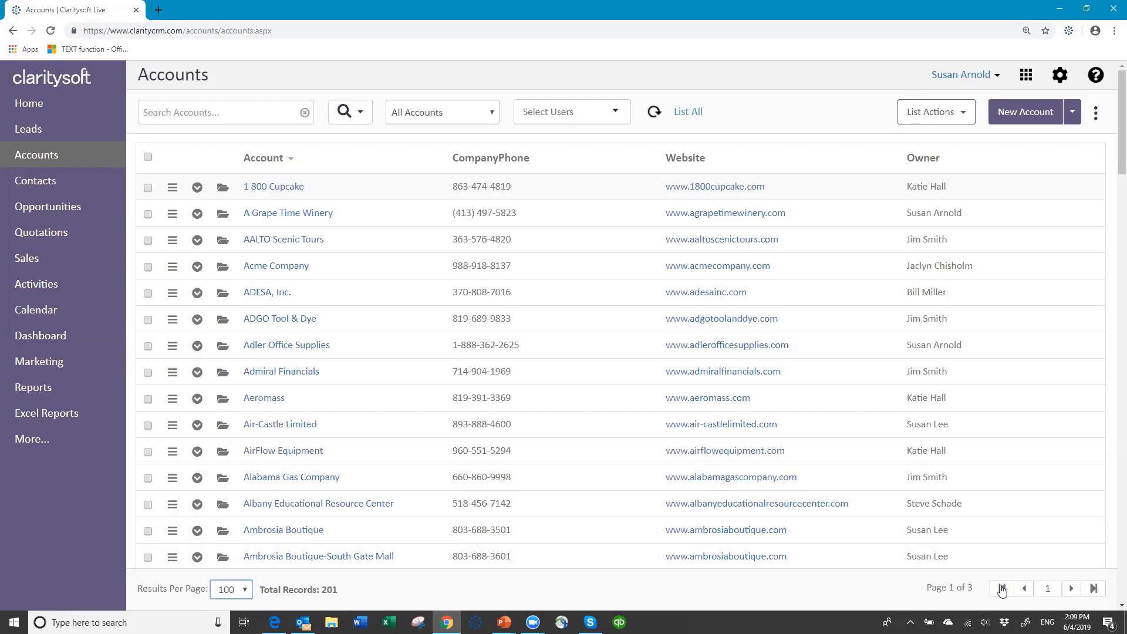
click(1071, 590)
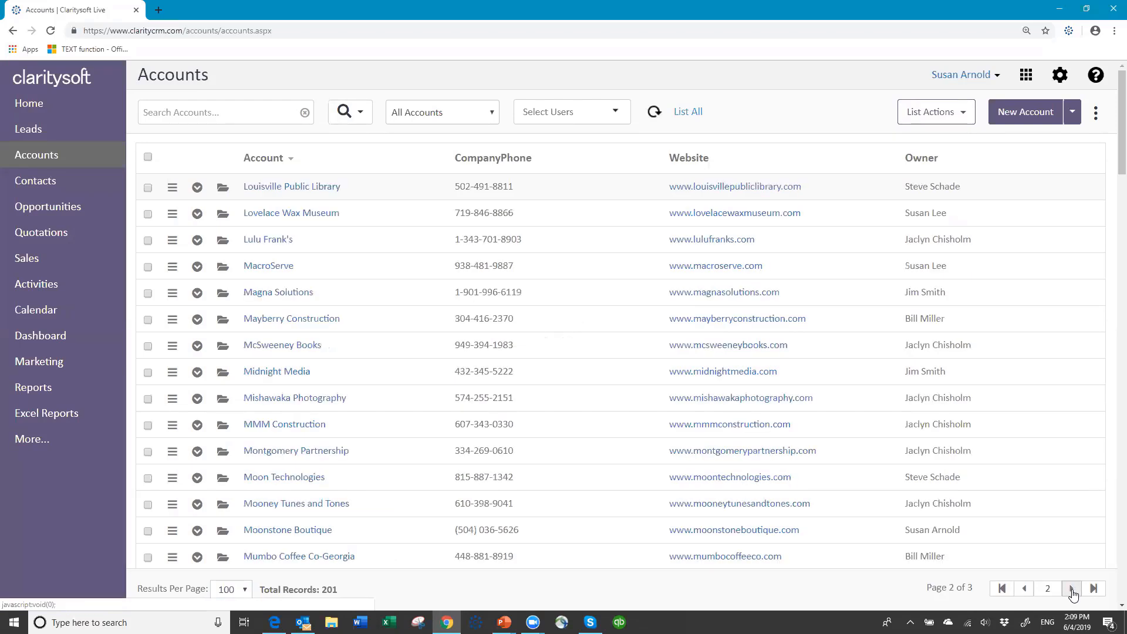
click(1072, 589)
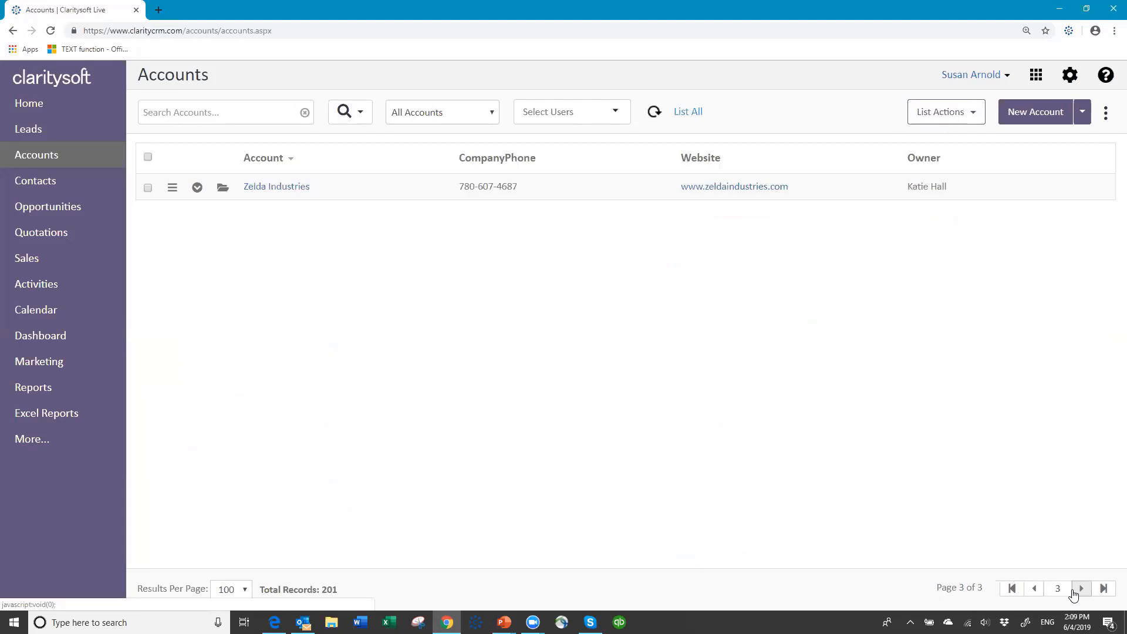
click(1013, 589)
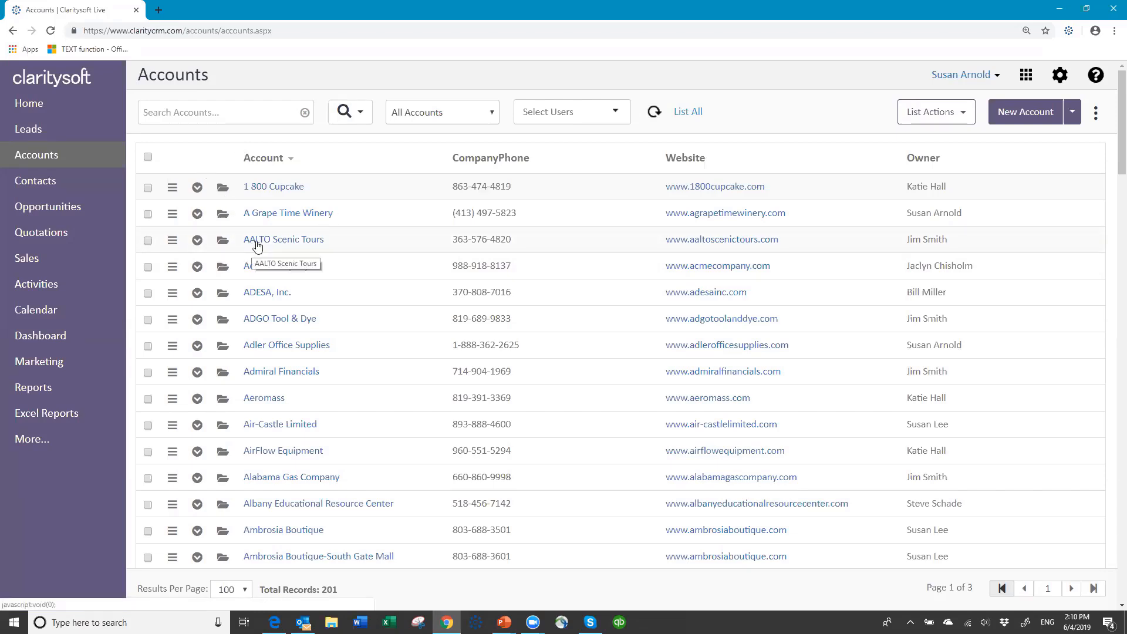
Open the 1 800 Cupcake account in edit mode
click(222, 189)
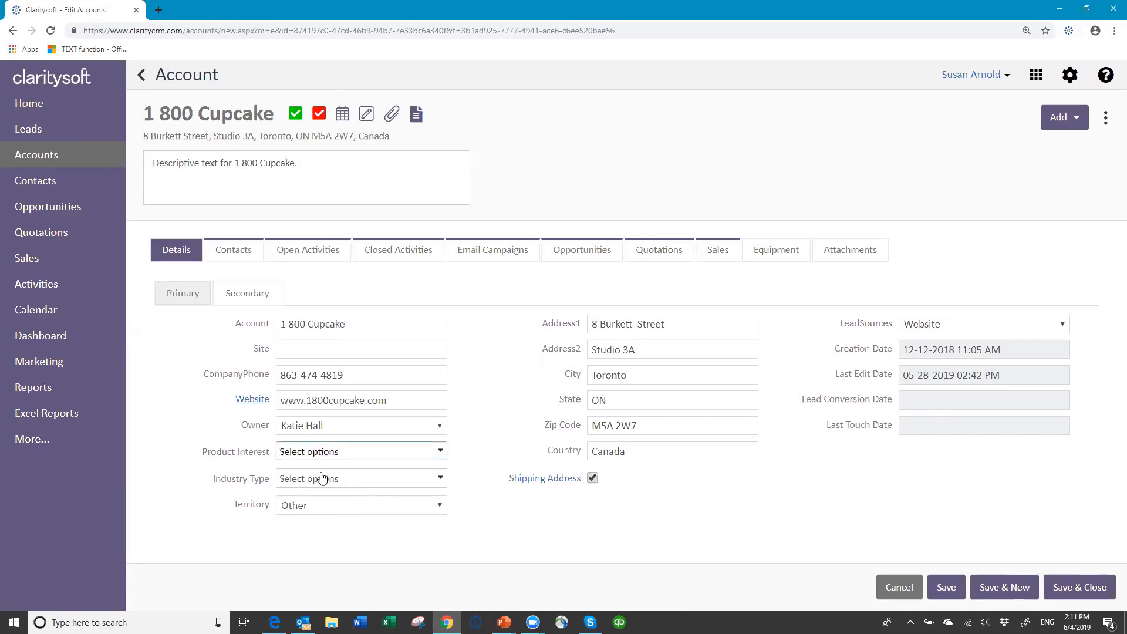
Tick Product 01 and Product 02 under Product Interest, and Food & Beverage under Industry Type
click(443, 452)
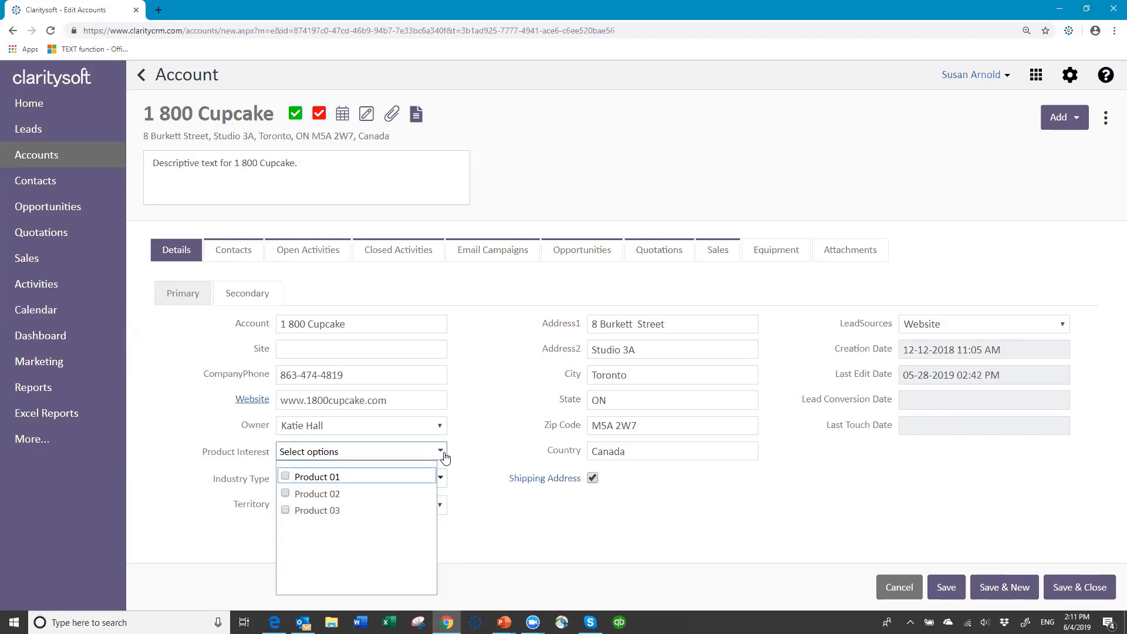
click(296, 478)
click(286, 494)
click(447, 482)
click(445, 480)
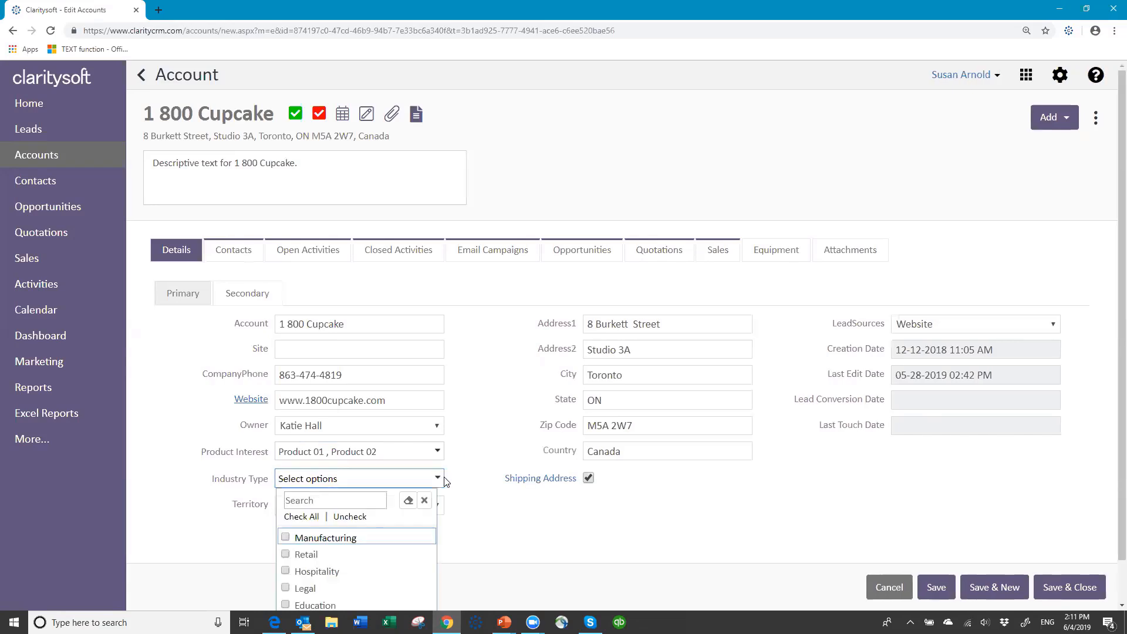
scroll(459, 463, down, 1)
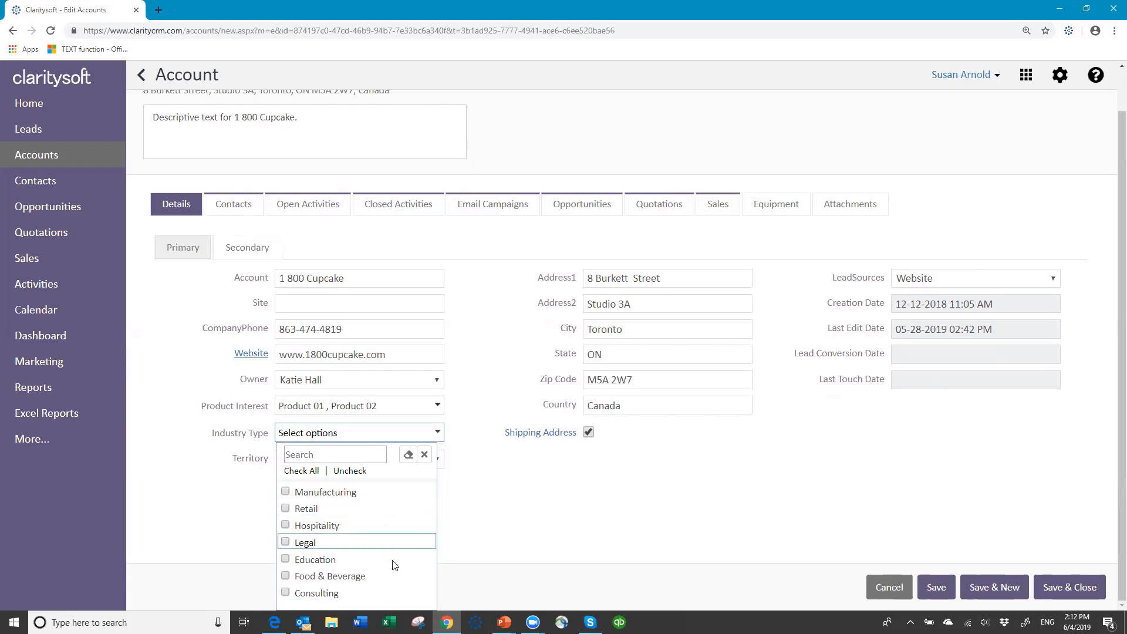
click(286, 576)
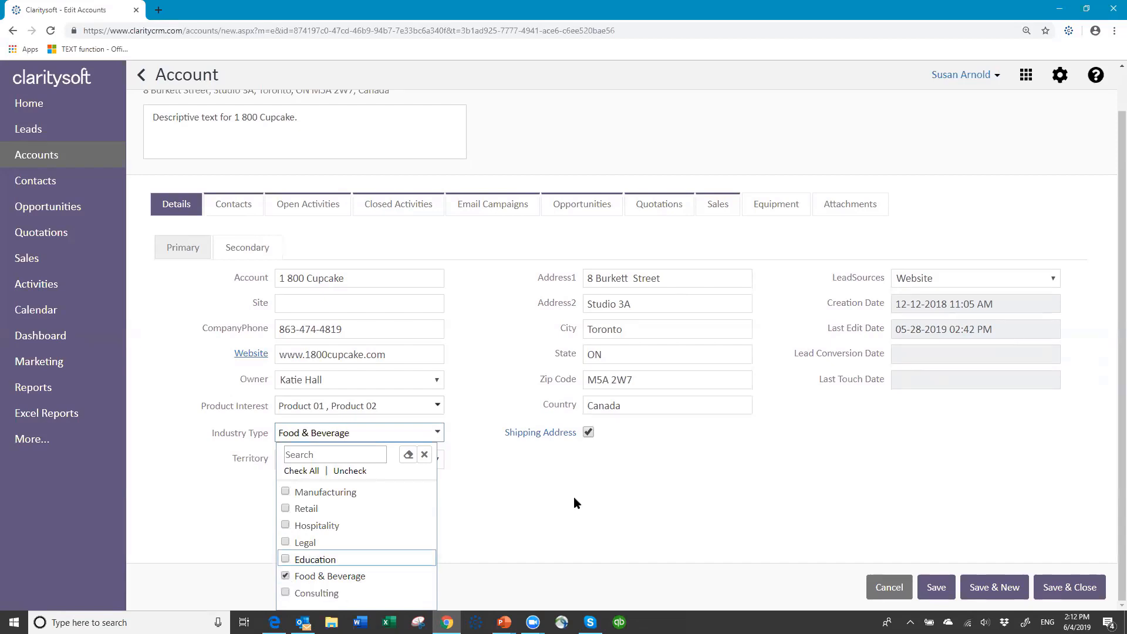
click(515, 487)
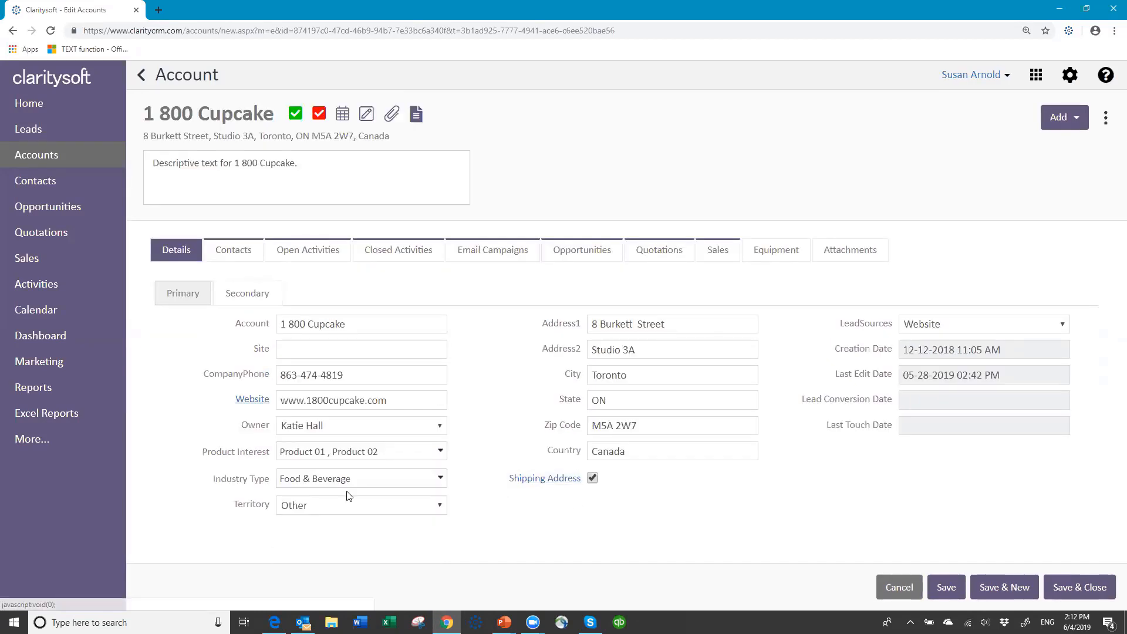
click(442, 505)
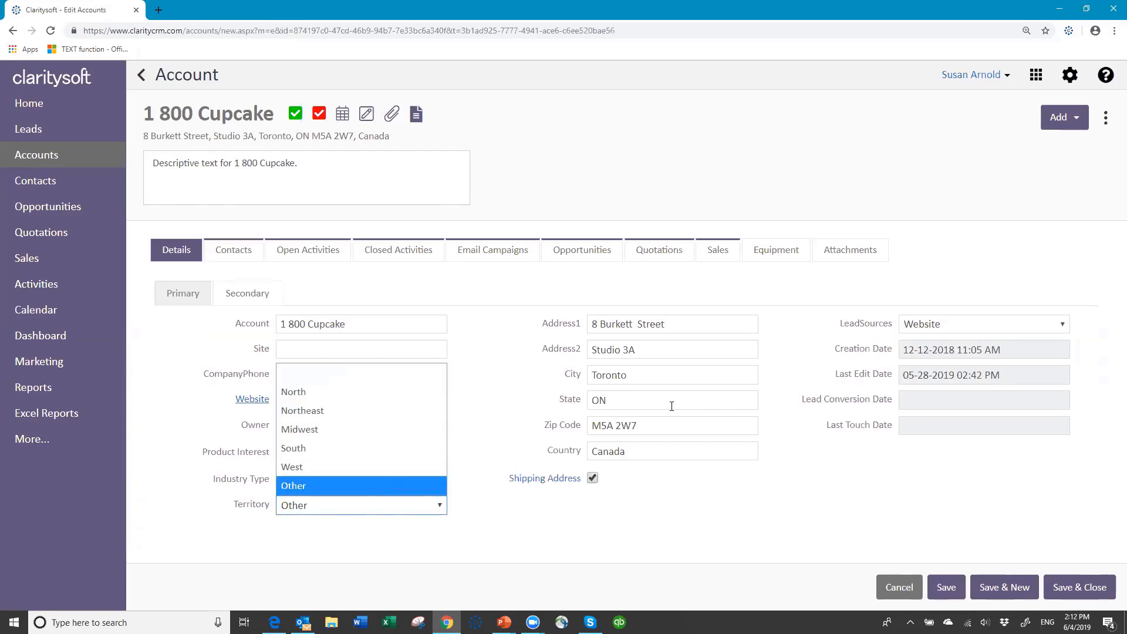
click(332, 489)
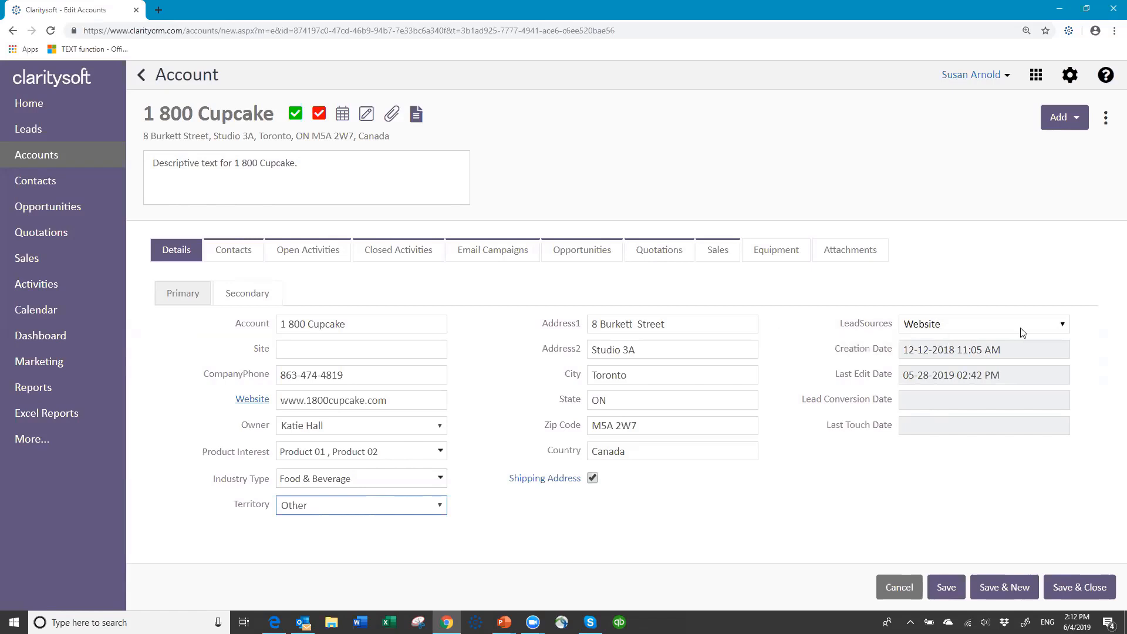
click(1065, 326)
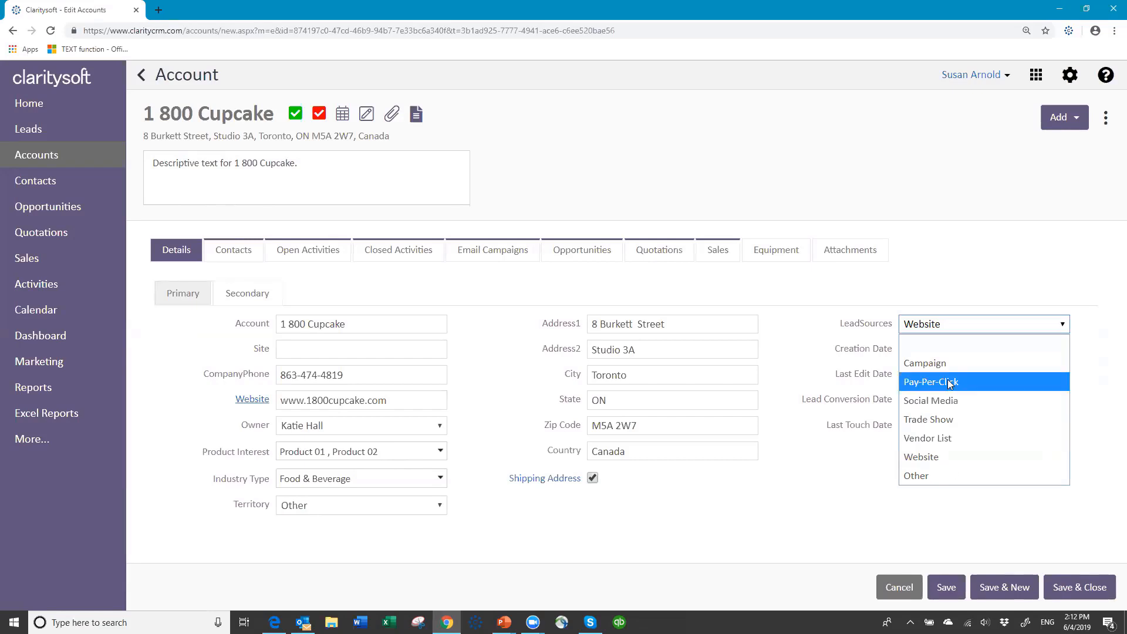
click(958, 328)
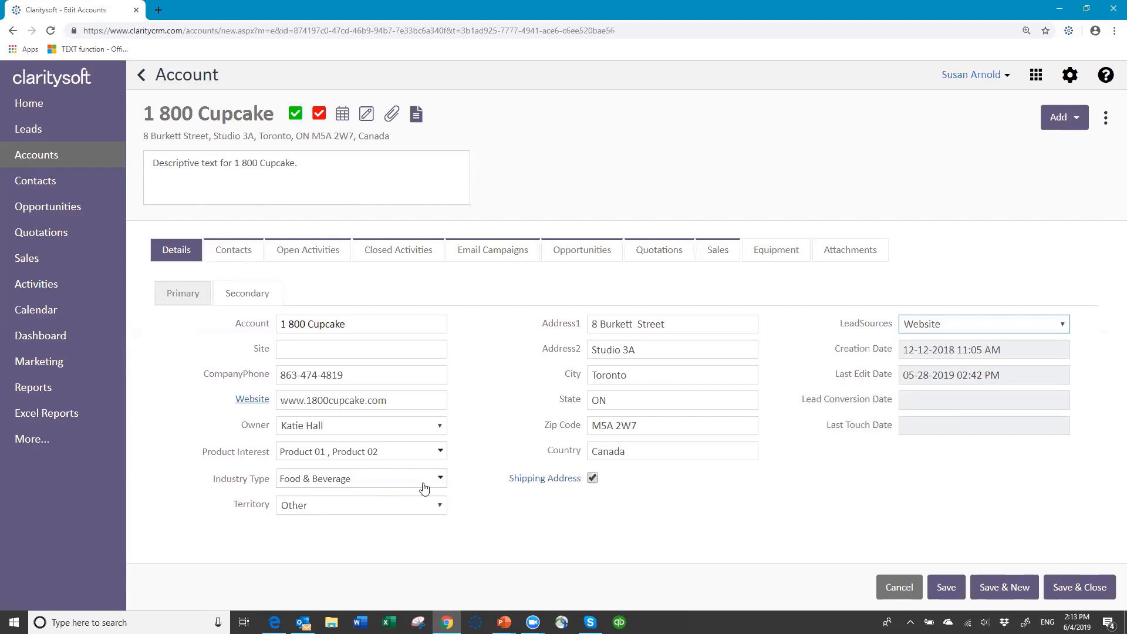
Save the edits to the 1 800 Cupcake account
click(948, 588)
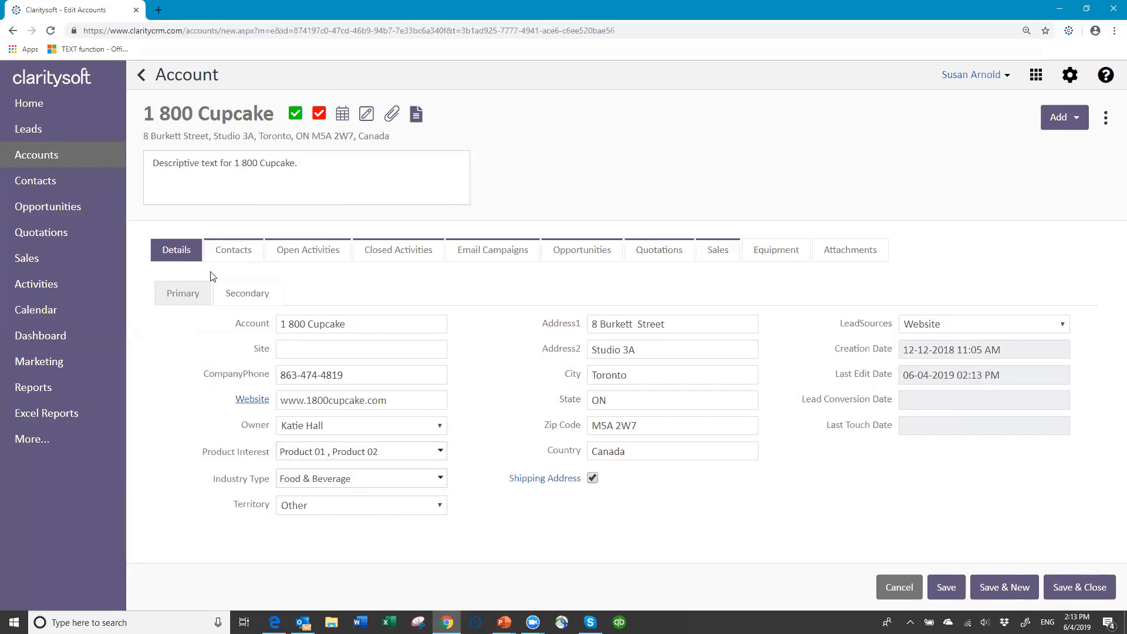
View the account's contacts, then its Open Activities list
click(234, 256)
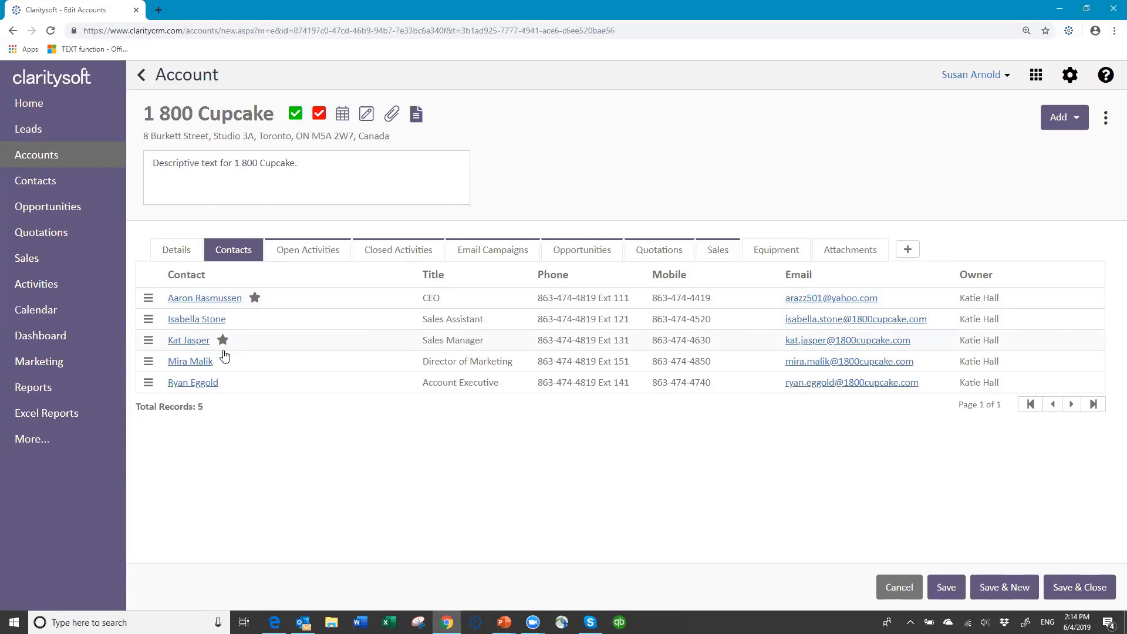
click(311, 252)
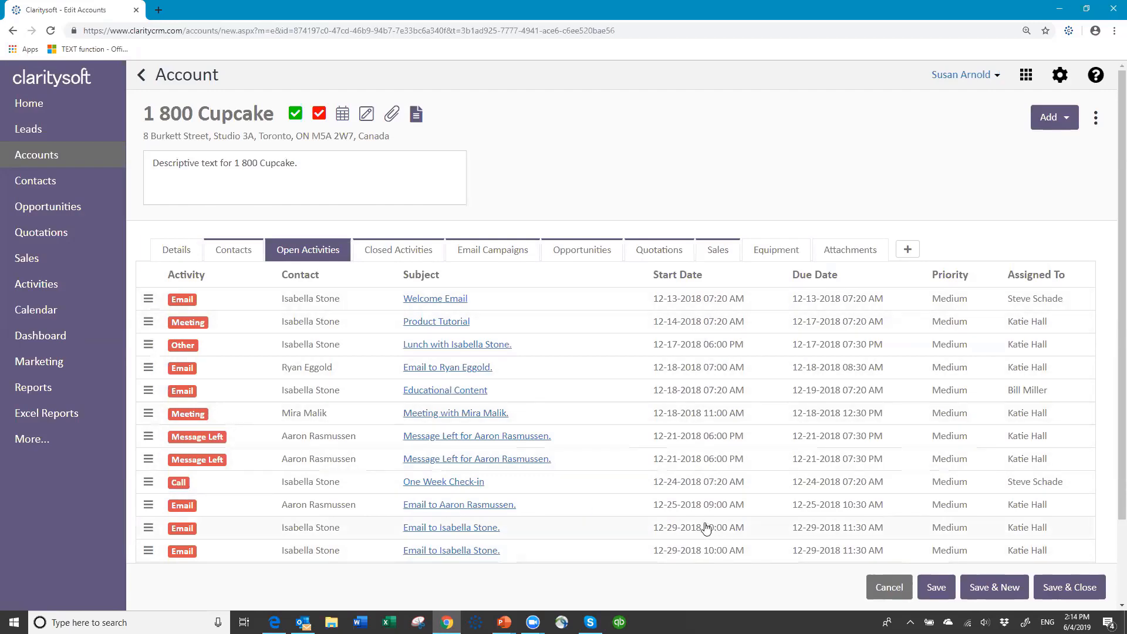
Toggle between open and closed activities, ending on the 51 closed activities over 4 pages
scroll(704, 533, down, 2)
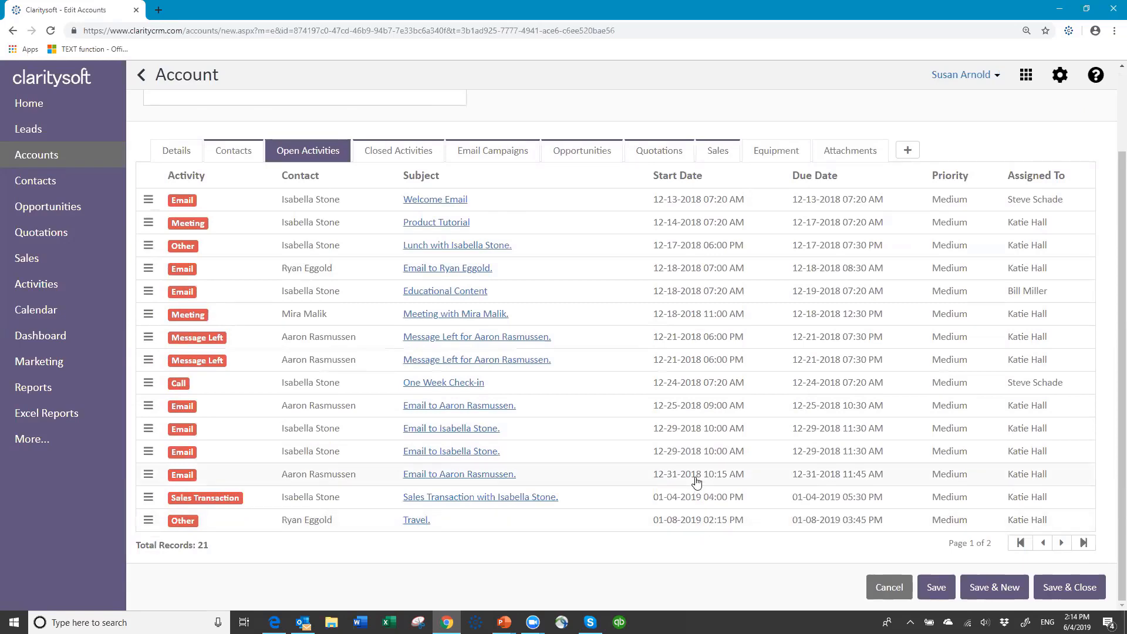
scroll(697, 478, up, 2)
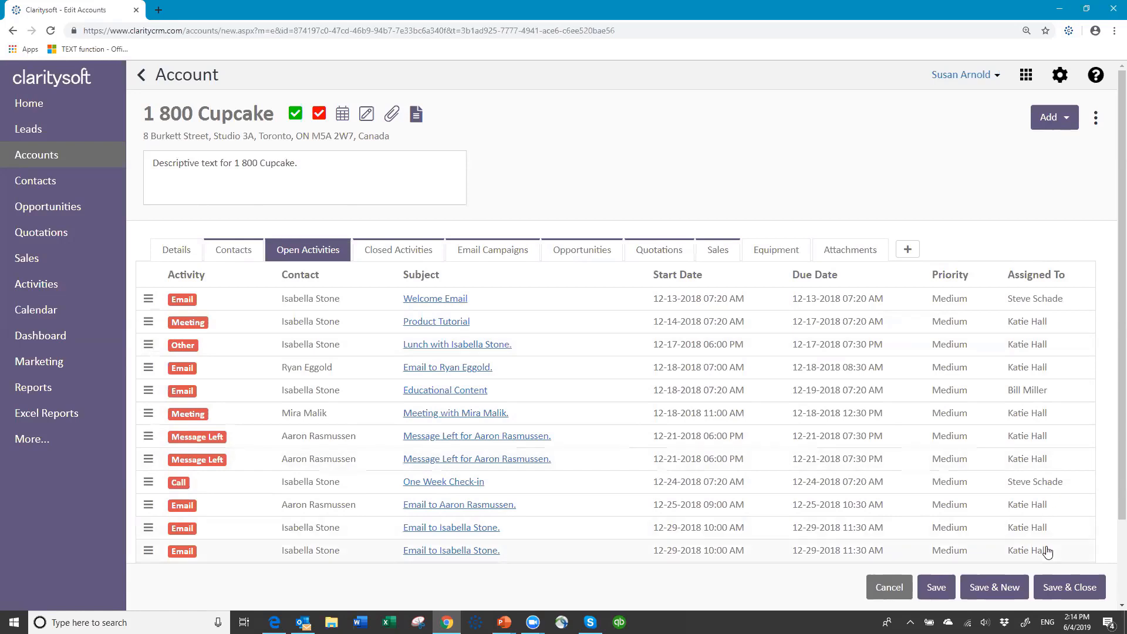
click(404, 250)
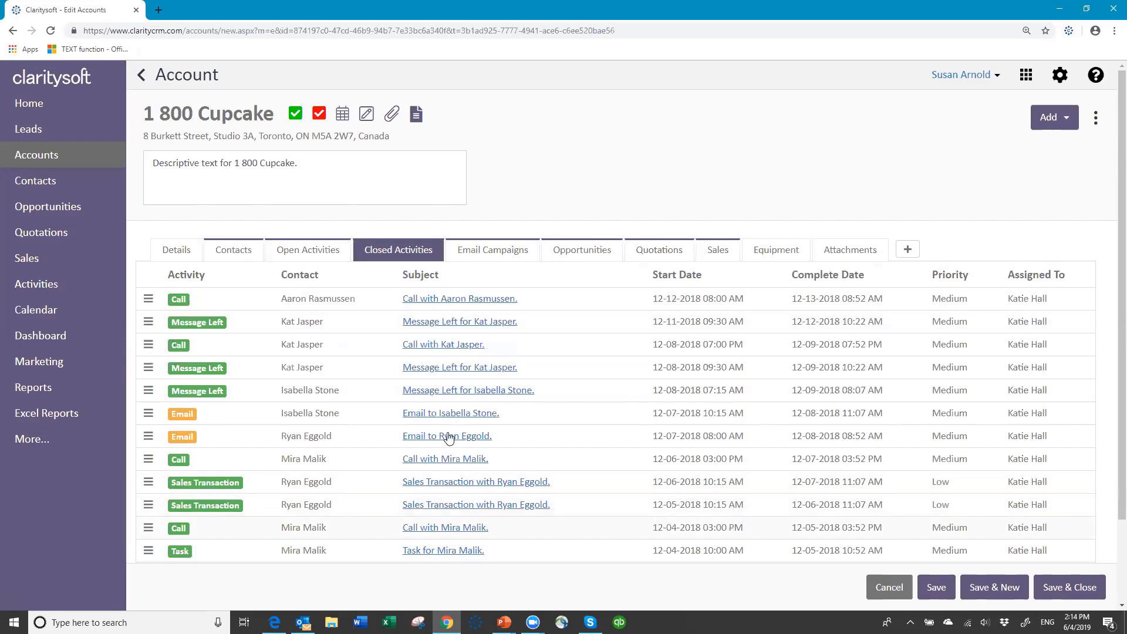
click(300, 252)
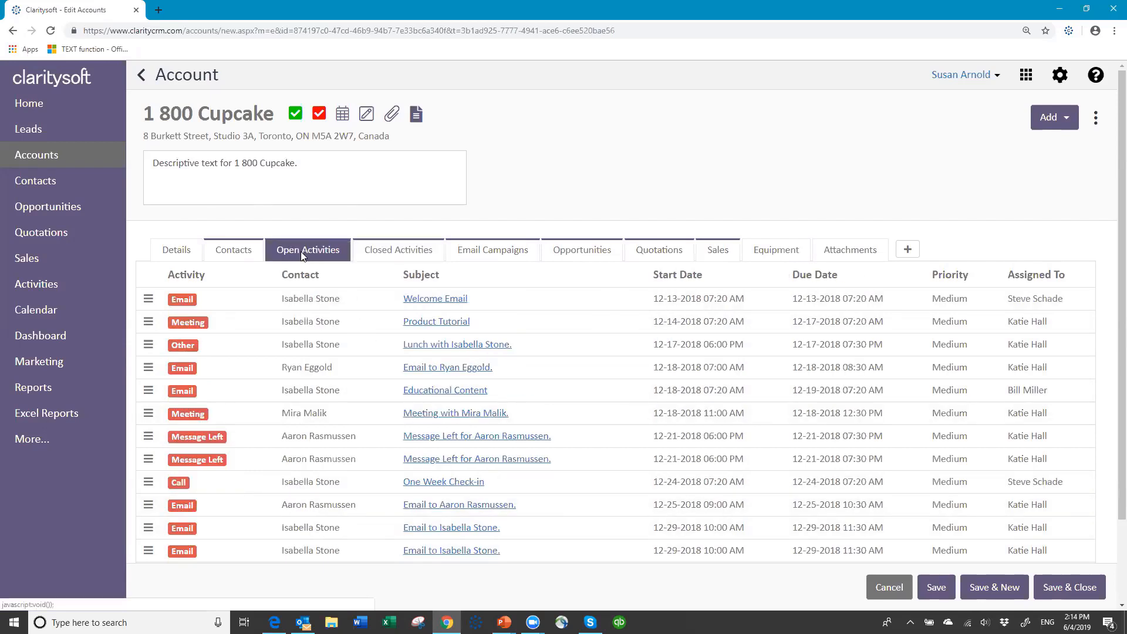
click(392, 251)
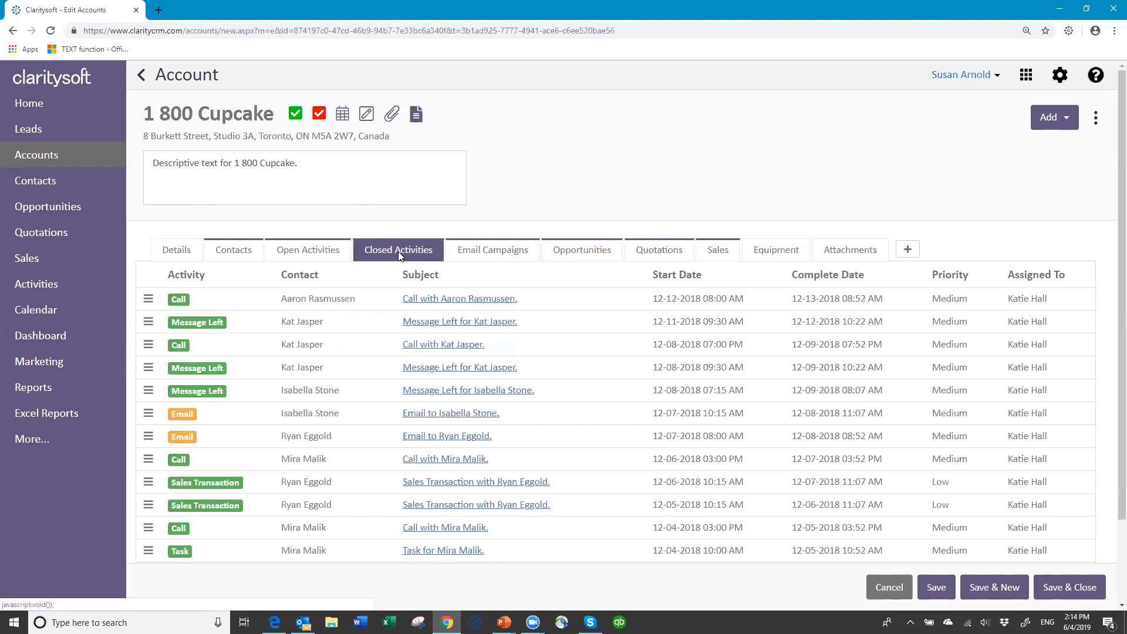
click(331, 252)
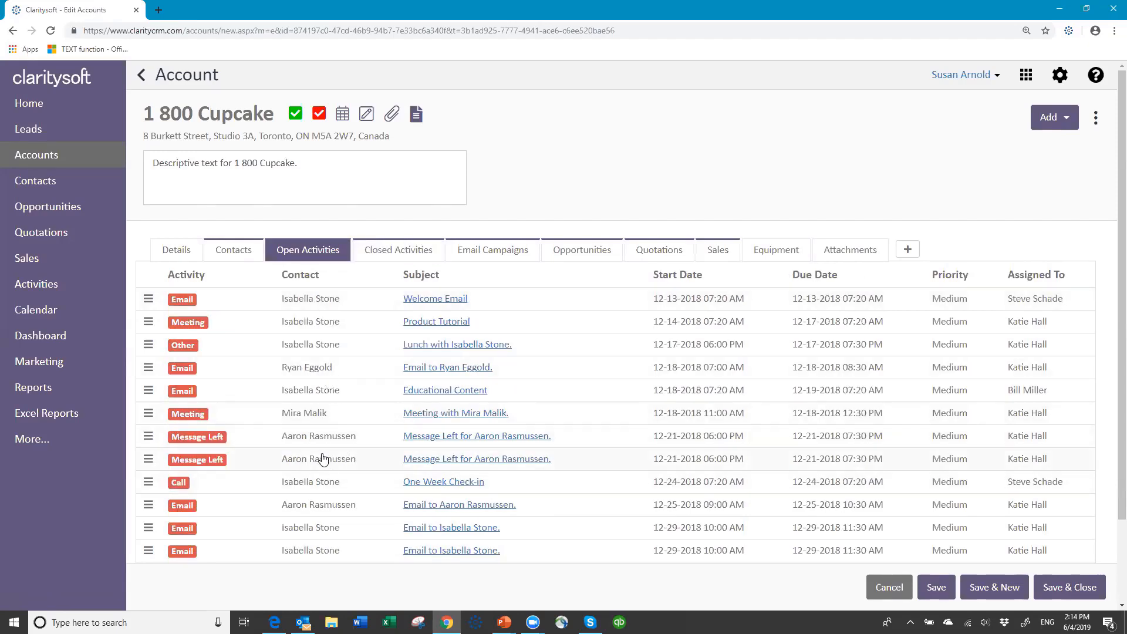
scroll(322, 458, down, 2)
scroll(322, 352, up, 2)
click(380, 249)
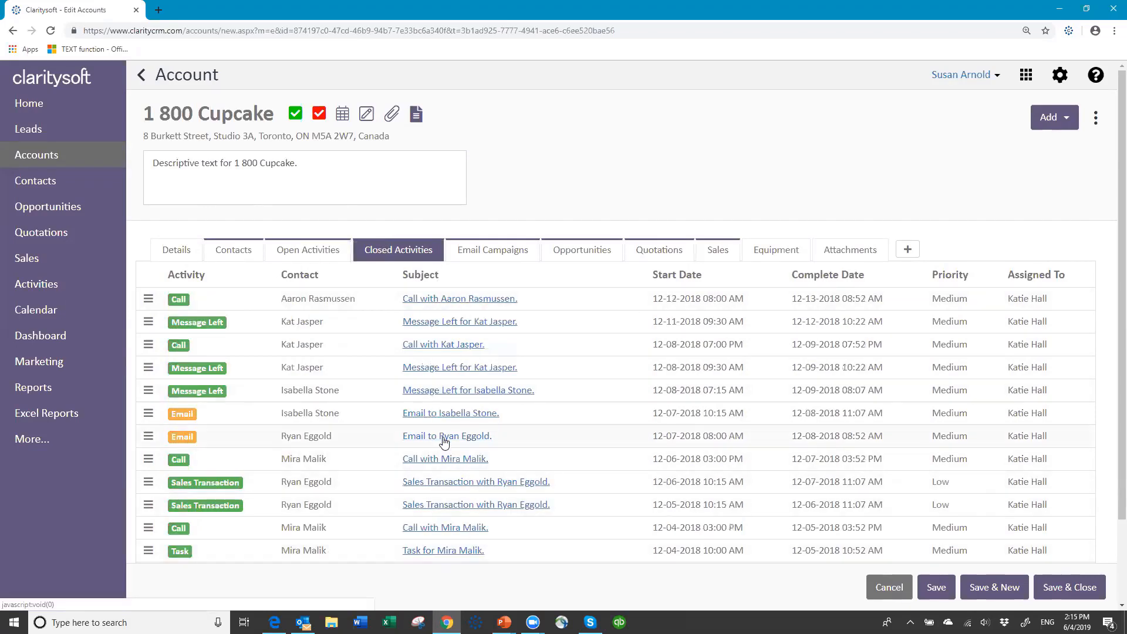
scroll(446, 446, down, 2)
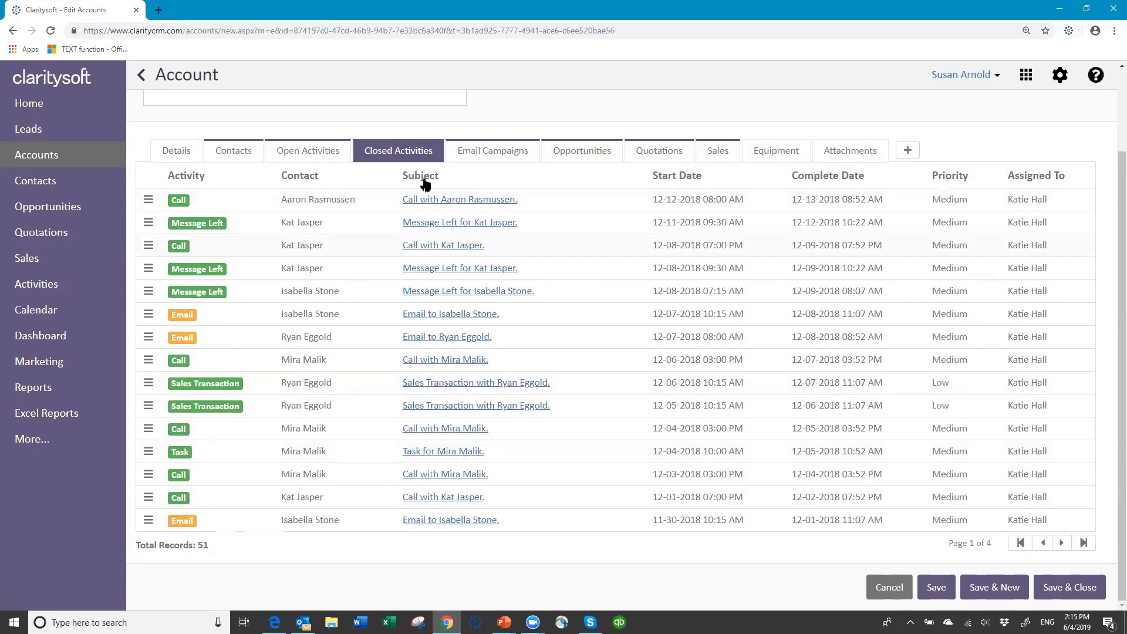
click(457, 202)
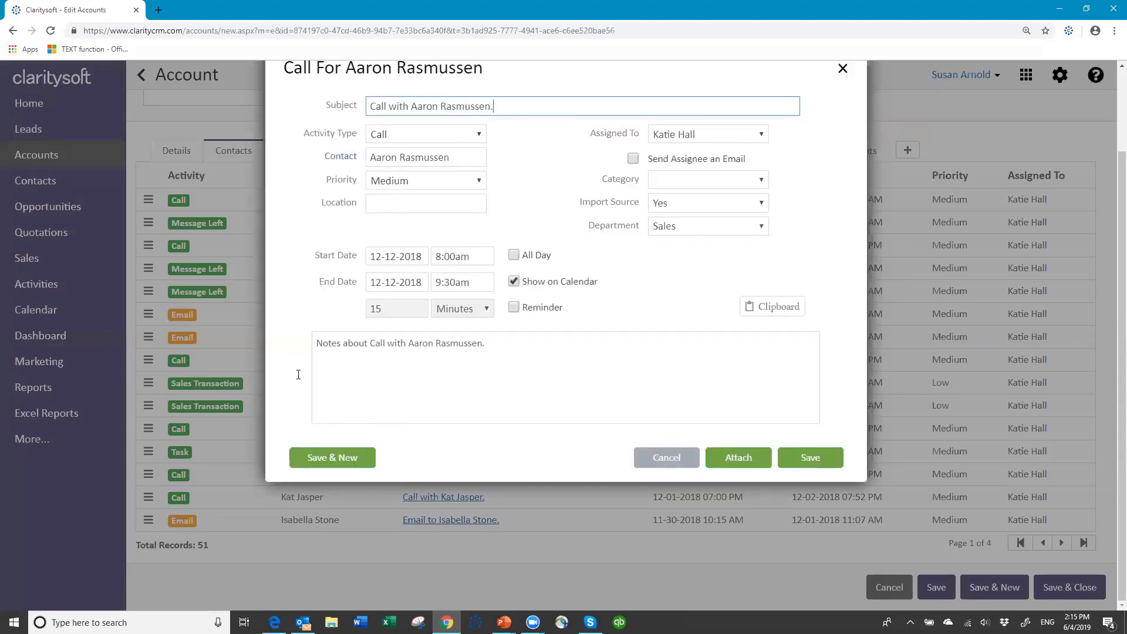
click(672, 459)
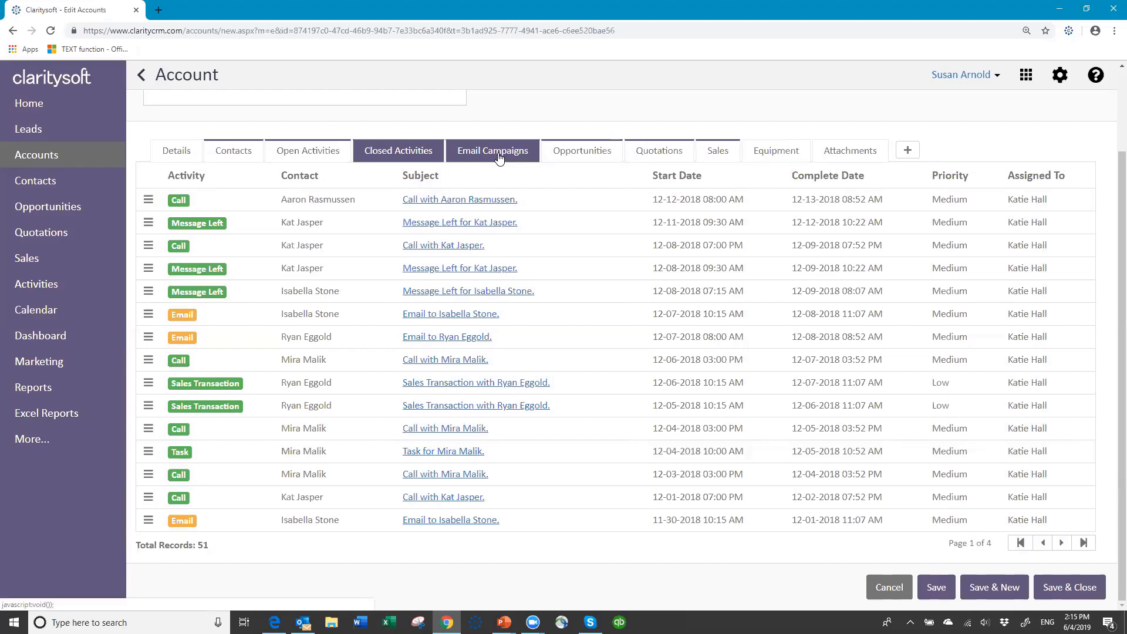
View the account's email campaigns, then its opportunities list
click(499, 154)
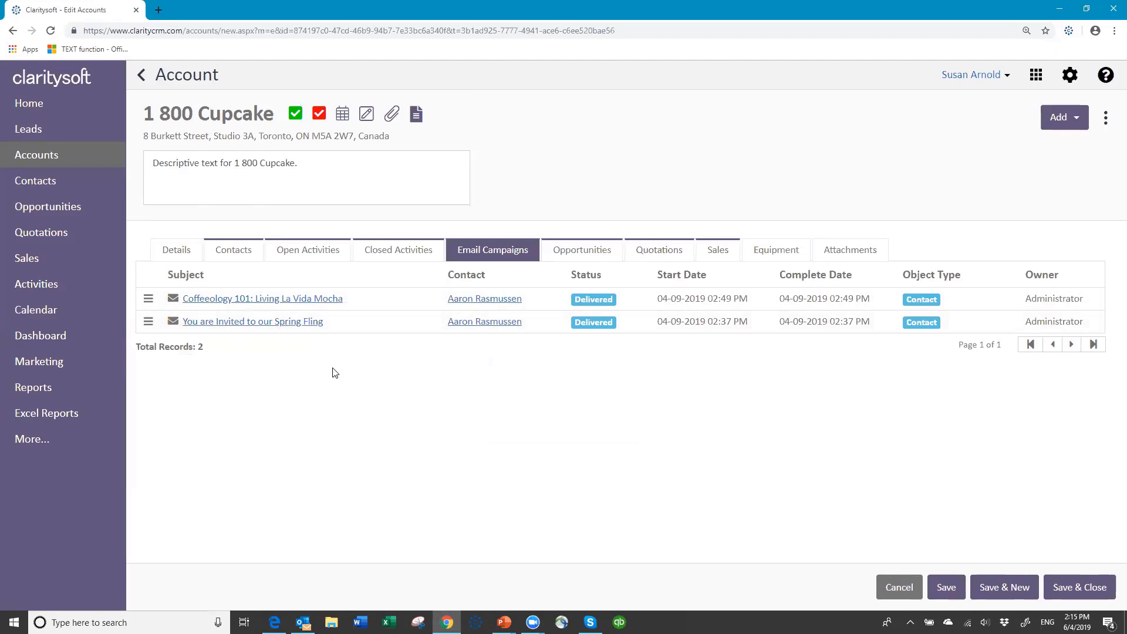
click(594, 252)
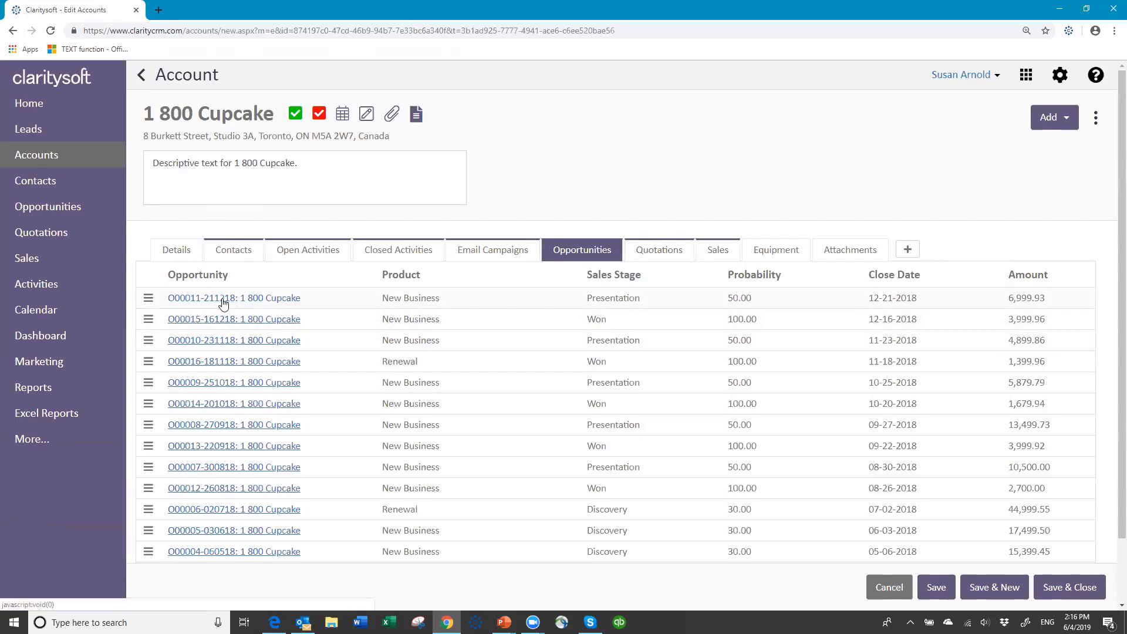
Browse the account's quotations, sales orders and attachments, then return to Open Activities
click(665, 259)
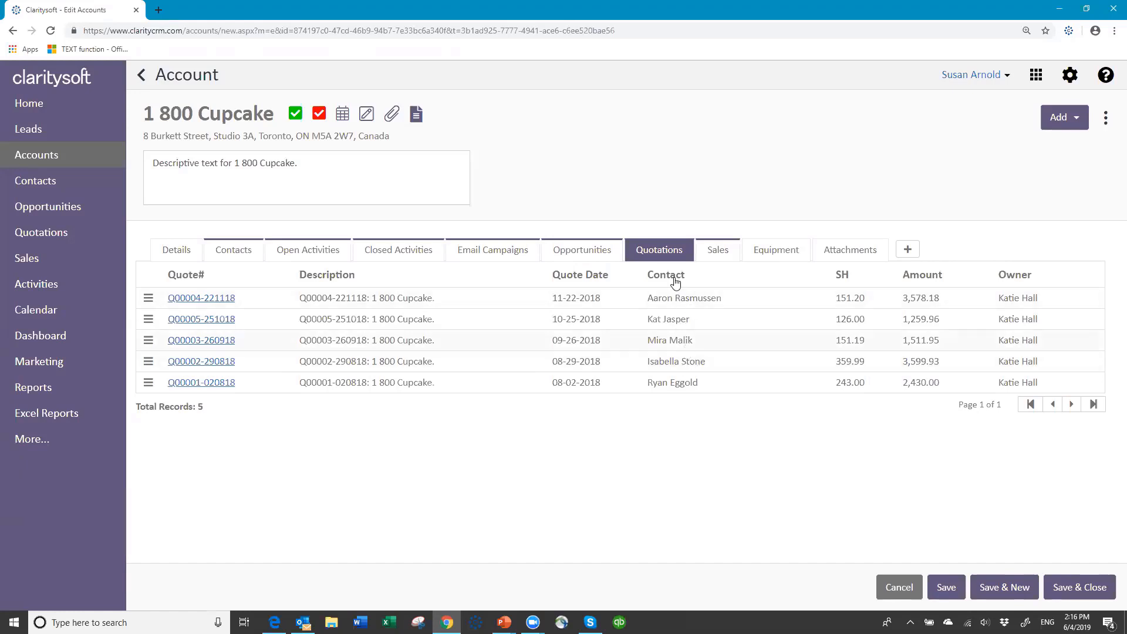
click(725, 254)
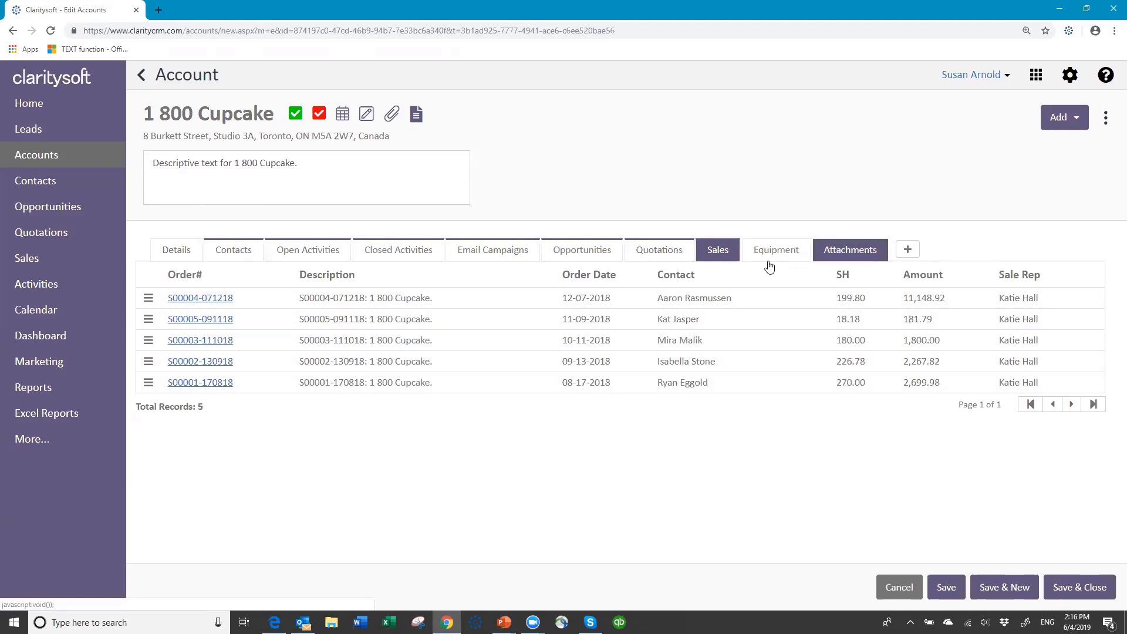
click(867, 252)
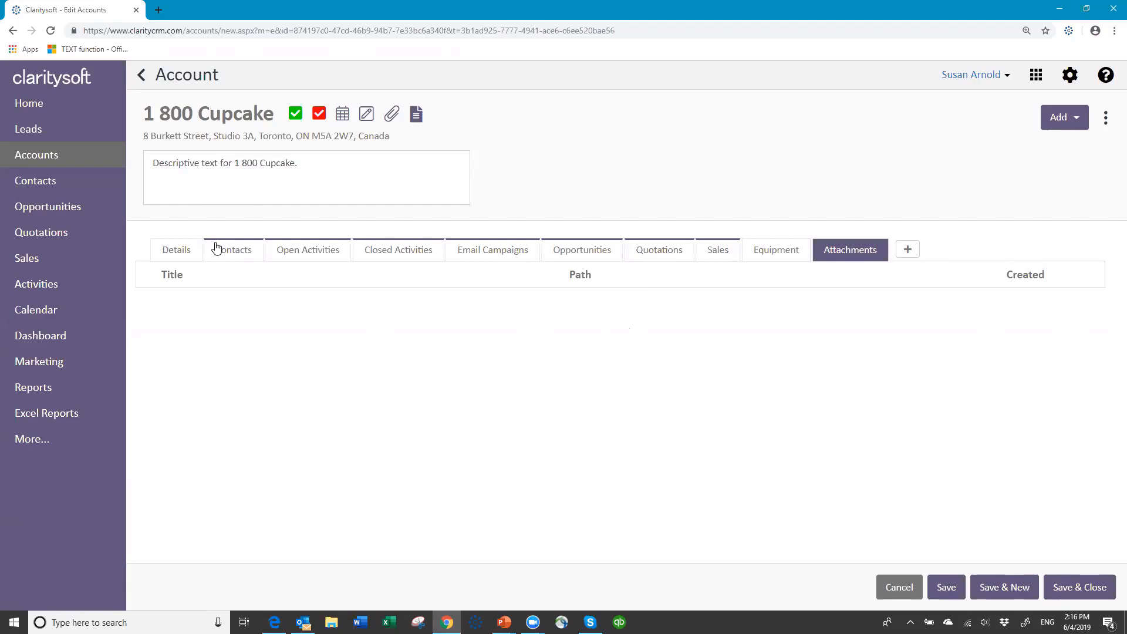
click(339, 254)
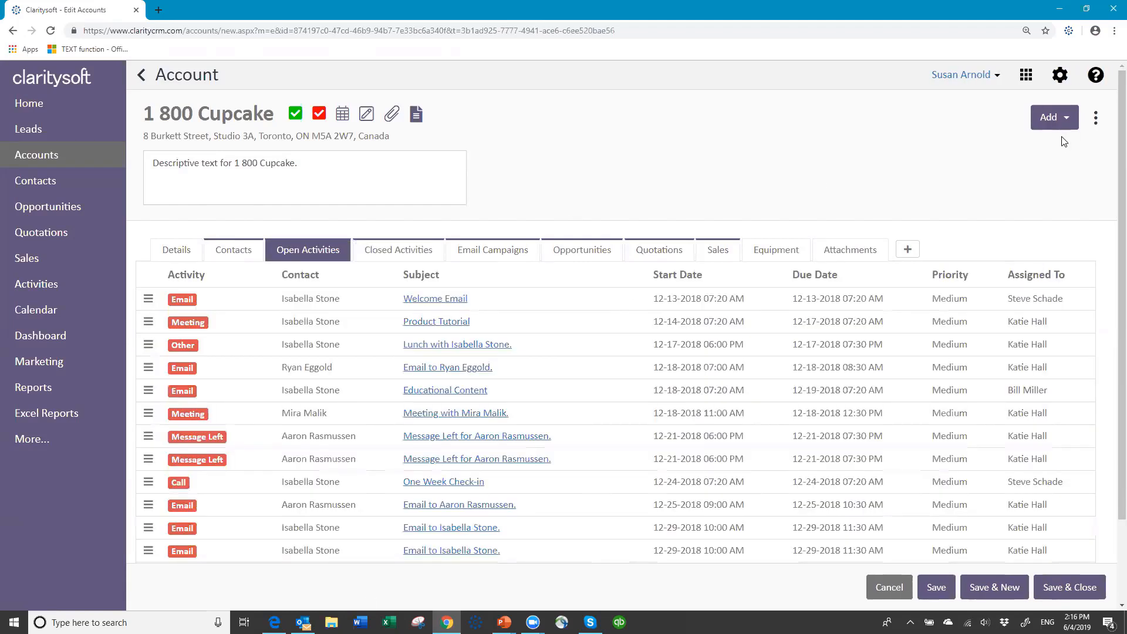
Open a closed email activity from the closed activities list, view its attachments, and cancel unchanged
click(396, 252)
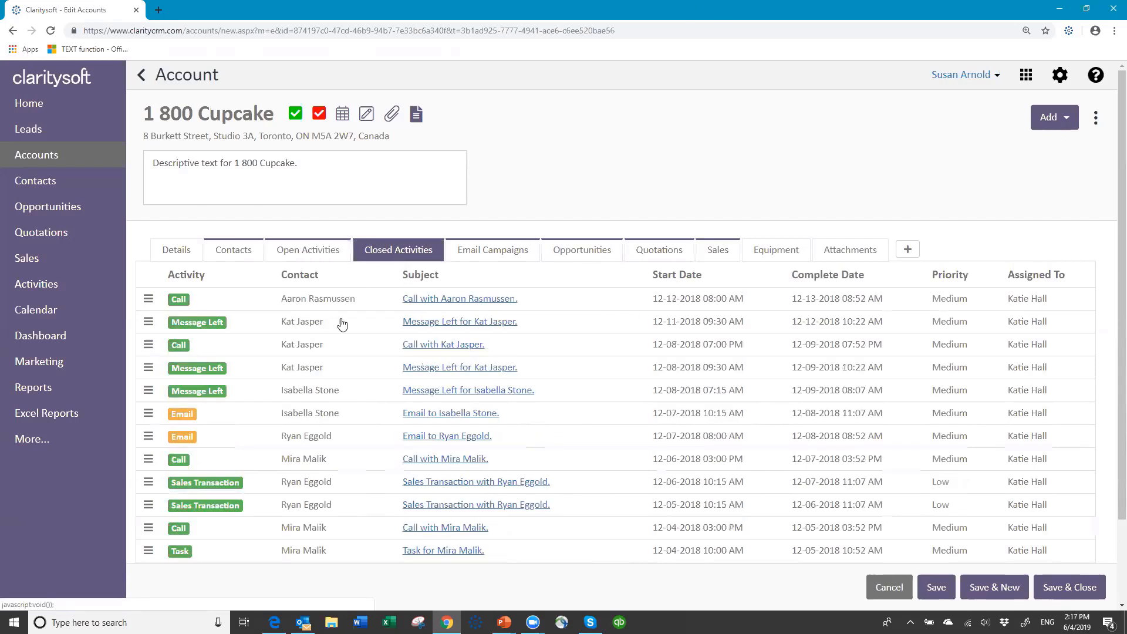
click(459, 414)
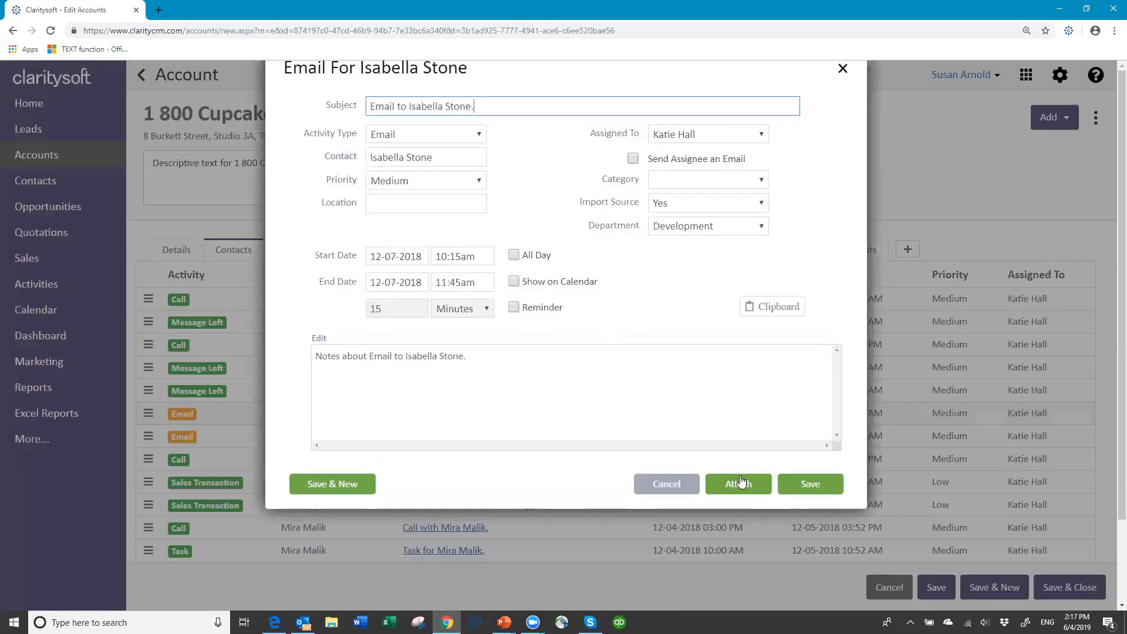
click(743, 488)
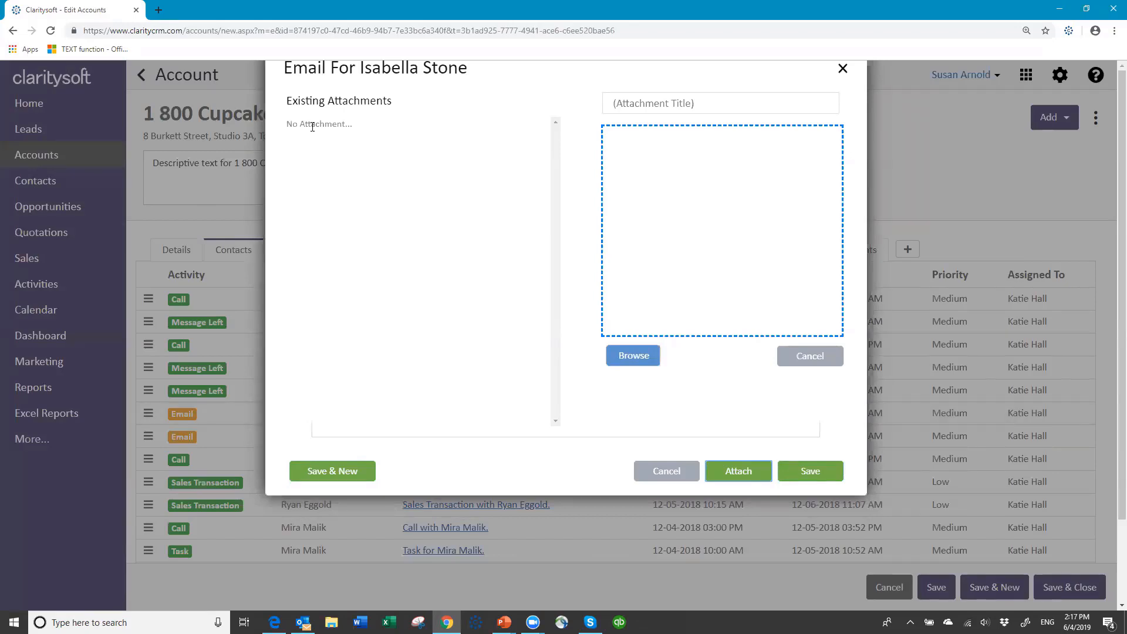
click(657, 468)
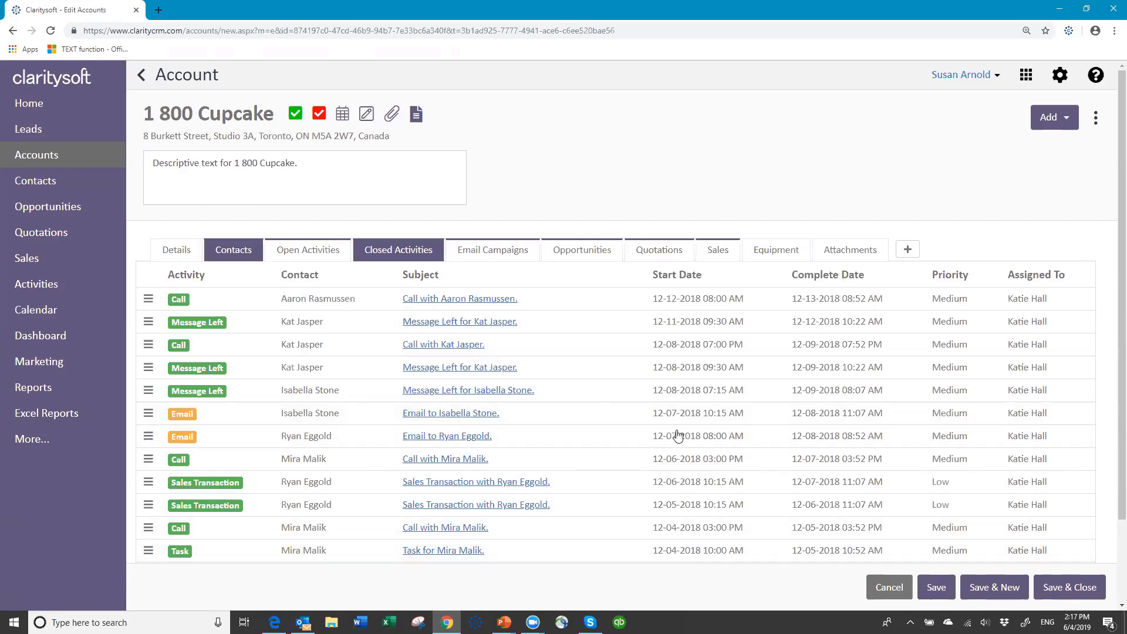
Show the 1 800 Cupcake account's Details tab with phone, website, owner and address
click(178, 251)
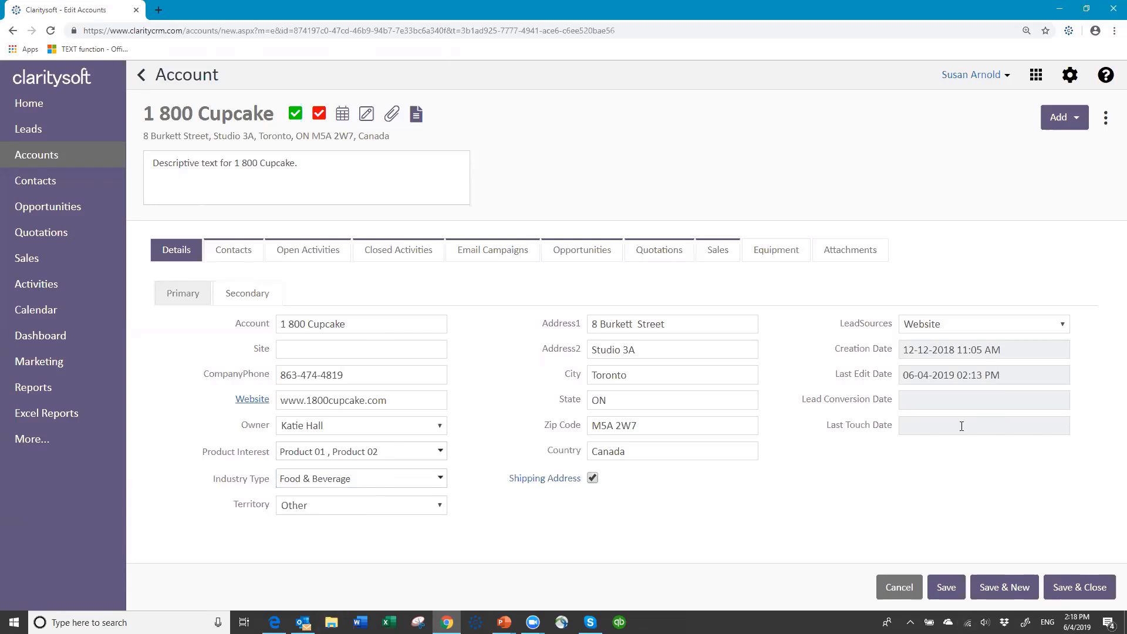
Save & Close the 1 800 Cupcake account, returning to the 201-record Accounts list
click(1076, 589)
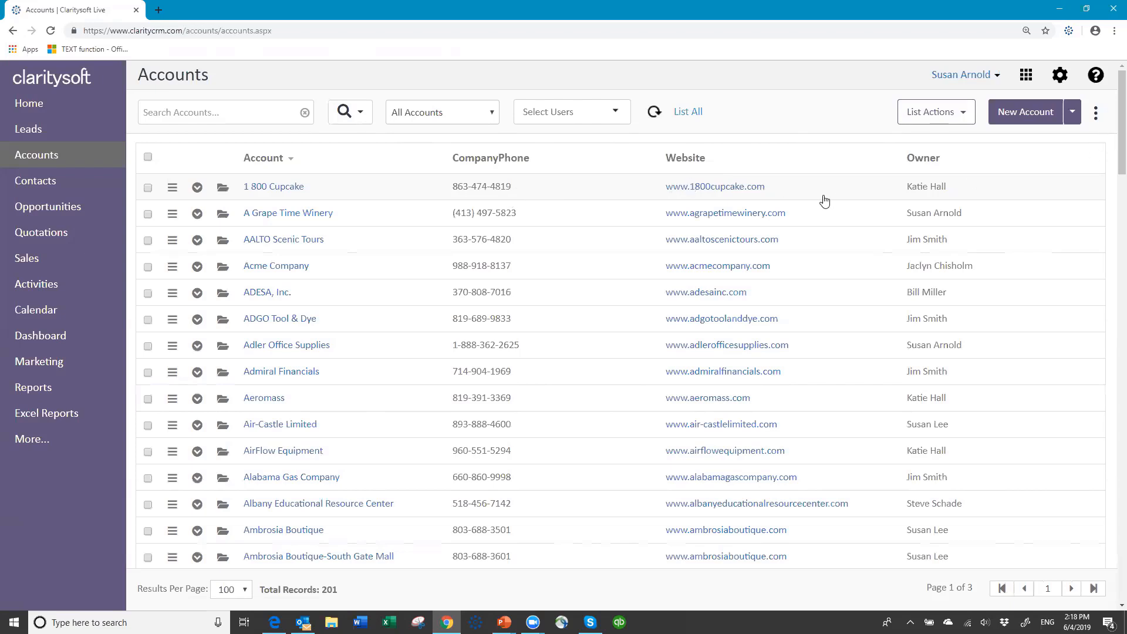
Open Default Column Settings and add City and Industry Type to the visible columns
click(1096, 115)
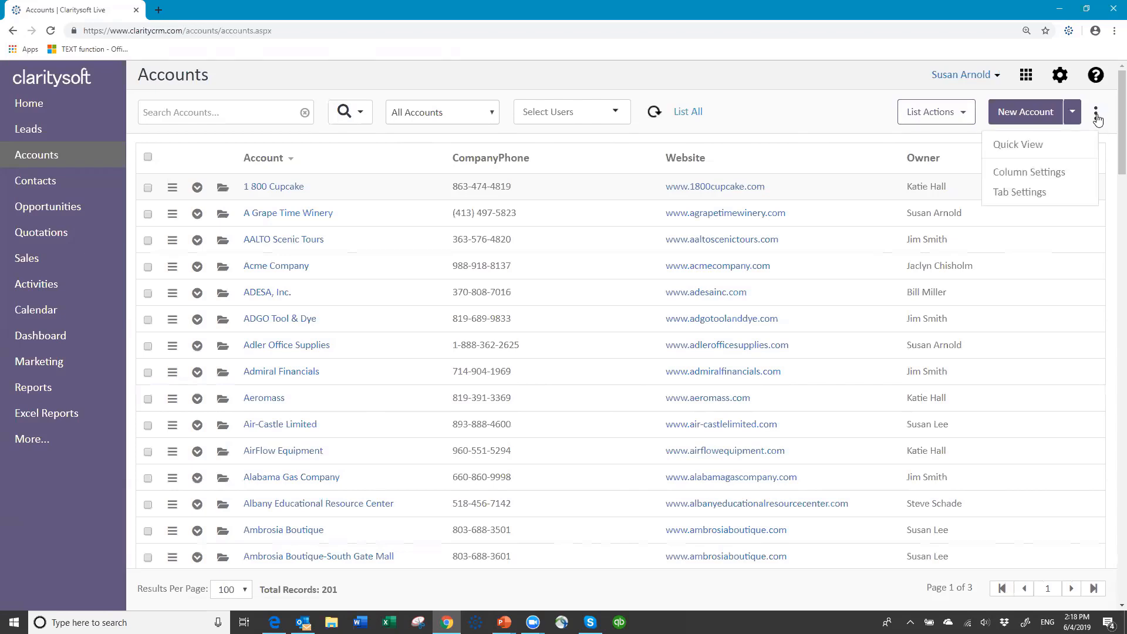
click(1020, 174)
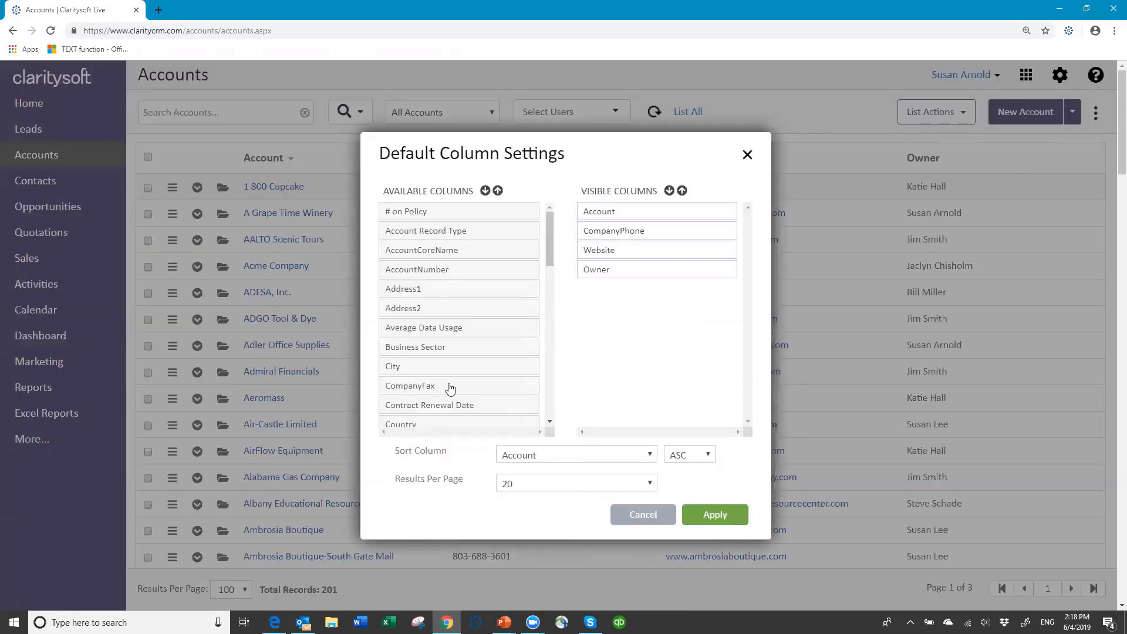
drag(547, 259, 549, 413)
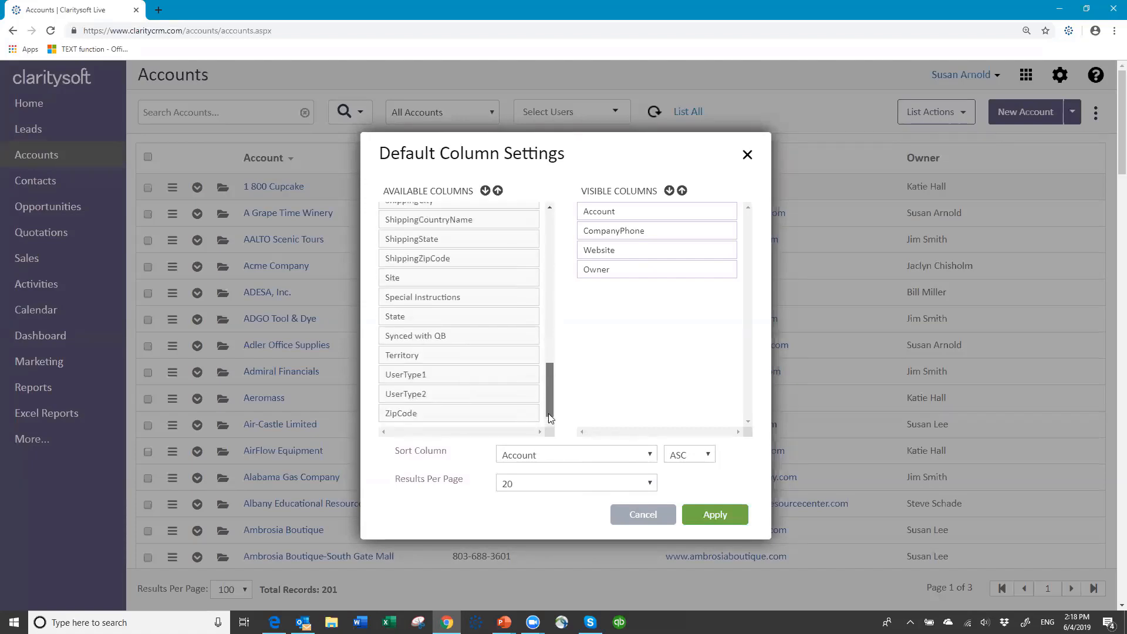
scroll(540, 325, up, 10)
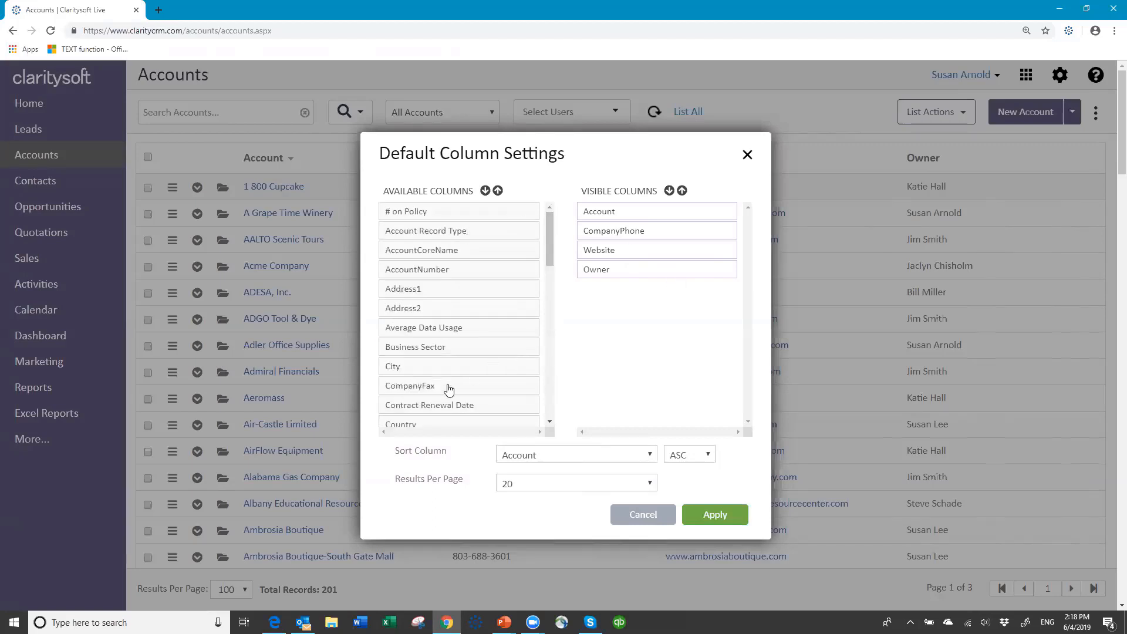
drag(639, 325, 549, 321)
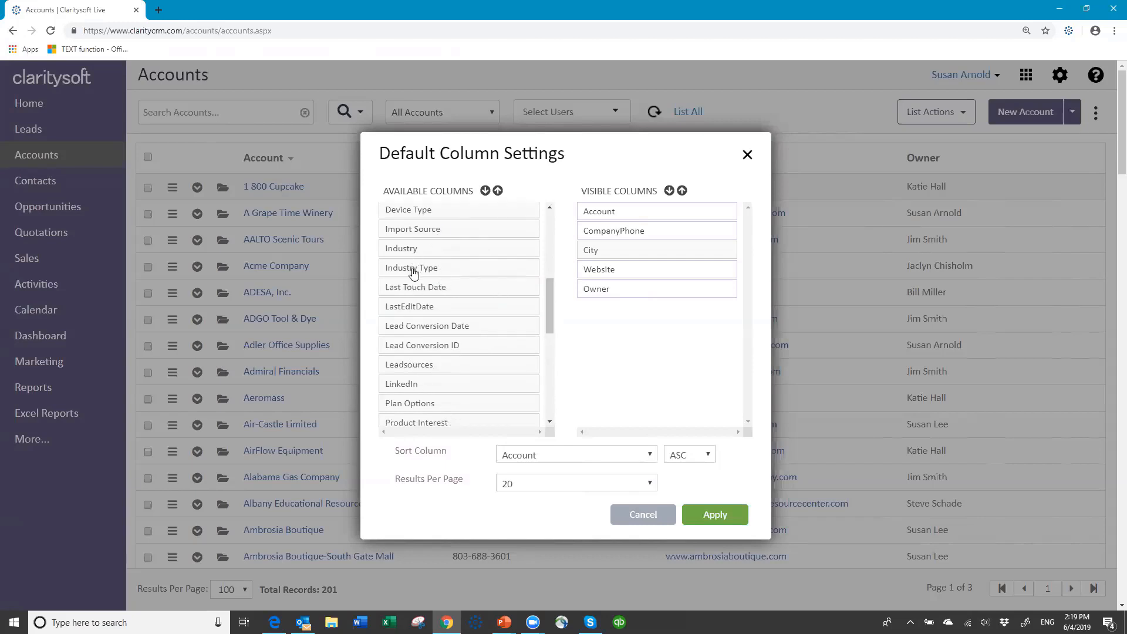
drag(414, 272, 613, 275)
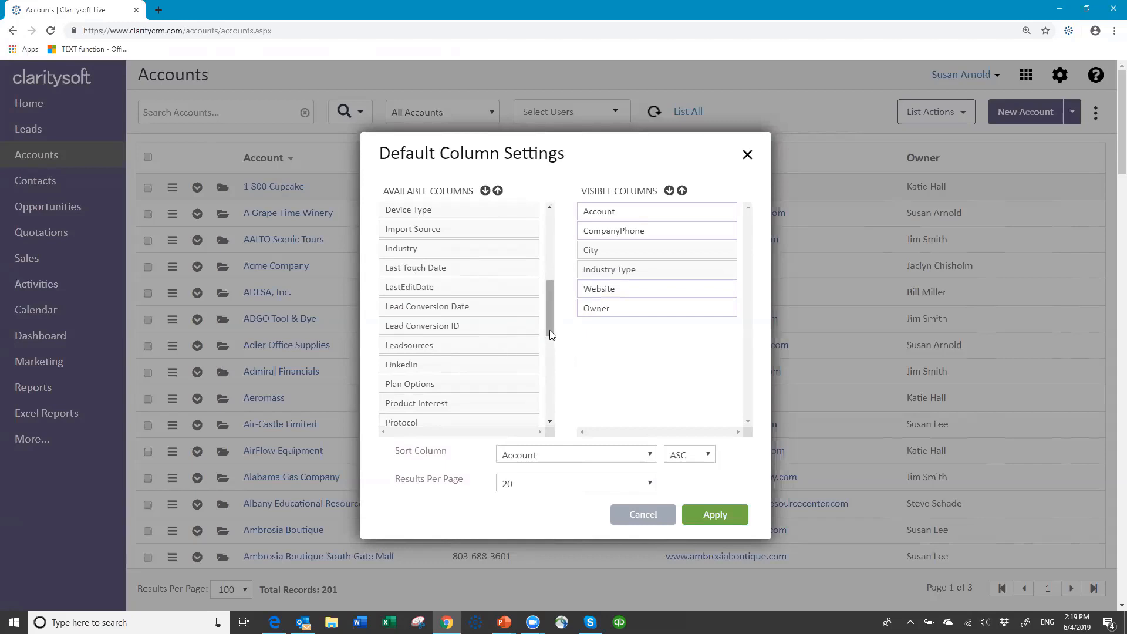
mouse_move(550, 335)
mouse_down()
mouse_move(552, 372)
mouse_move(548, 351)
mouse_up()
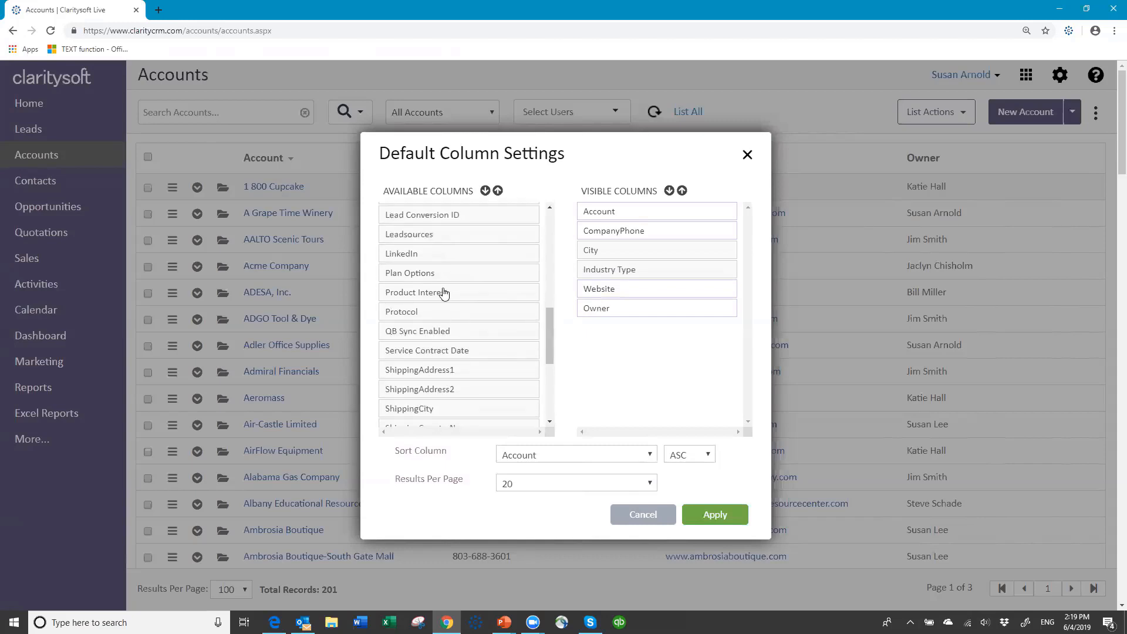
Add Product Interest and State below City, remove Website, and adjust the column order
drag(531, 292, 644, 296)
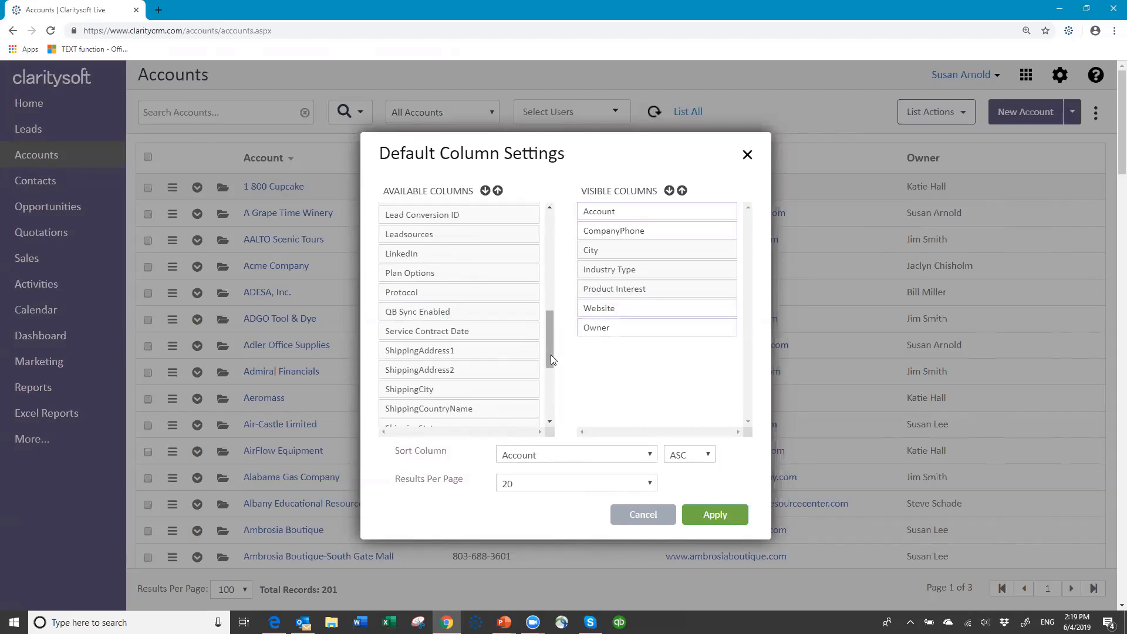
drag(550, 360, 561, 413)
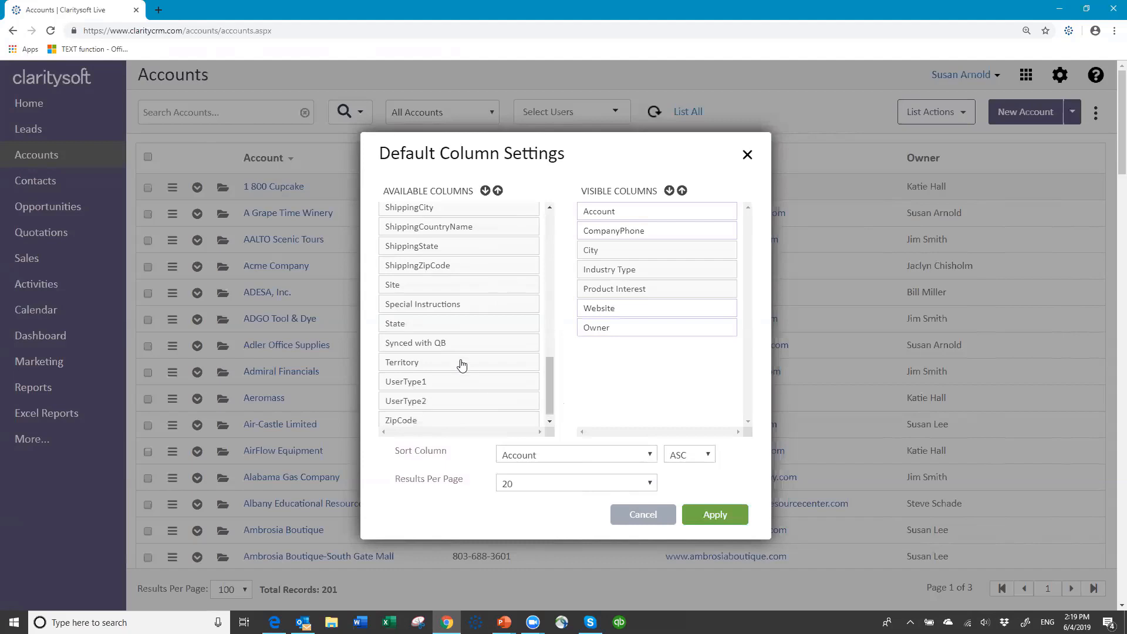
drag(460, 360, 664, 312)
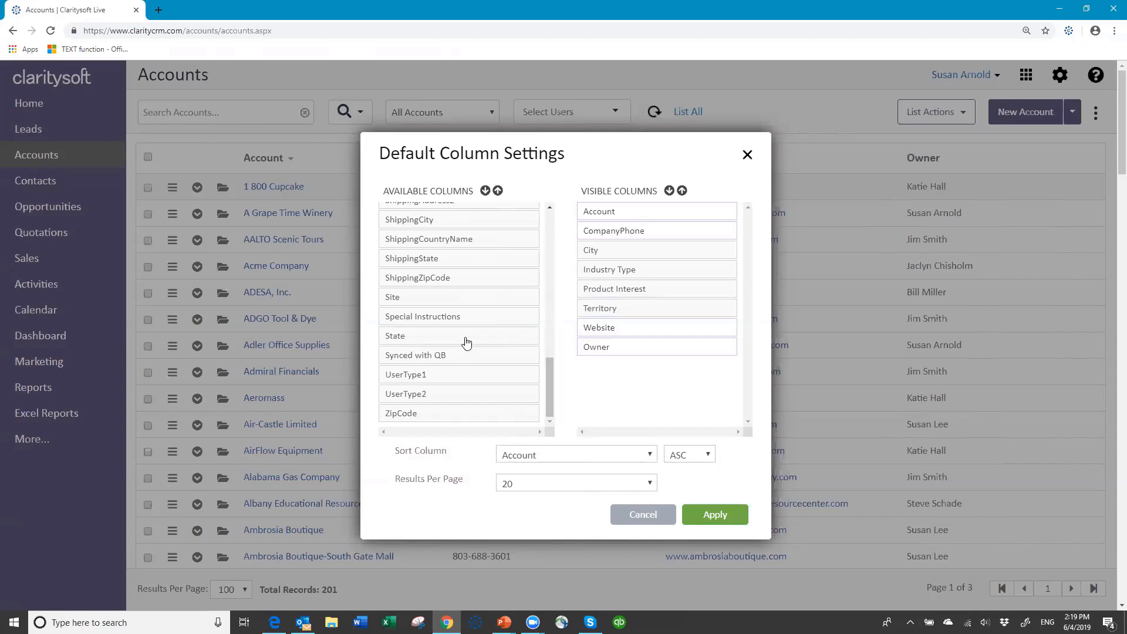
drag(462, 339, 648, 275)
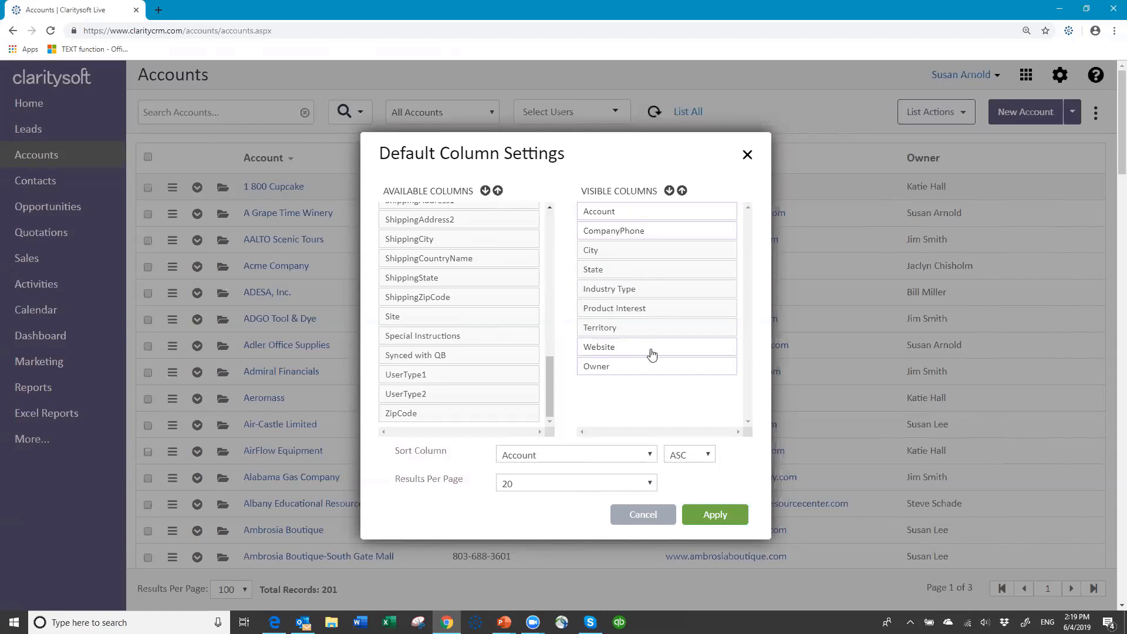
drag(655, 353, 456, 358)
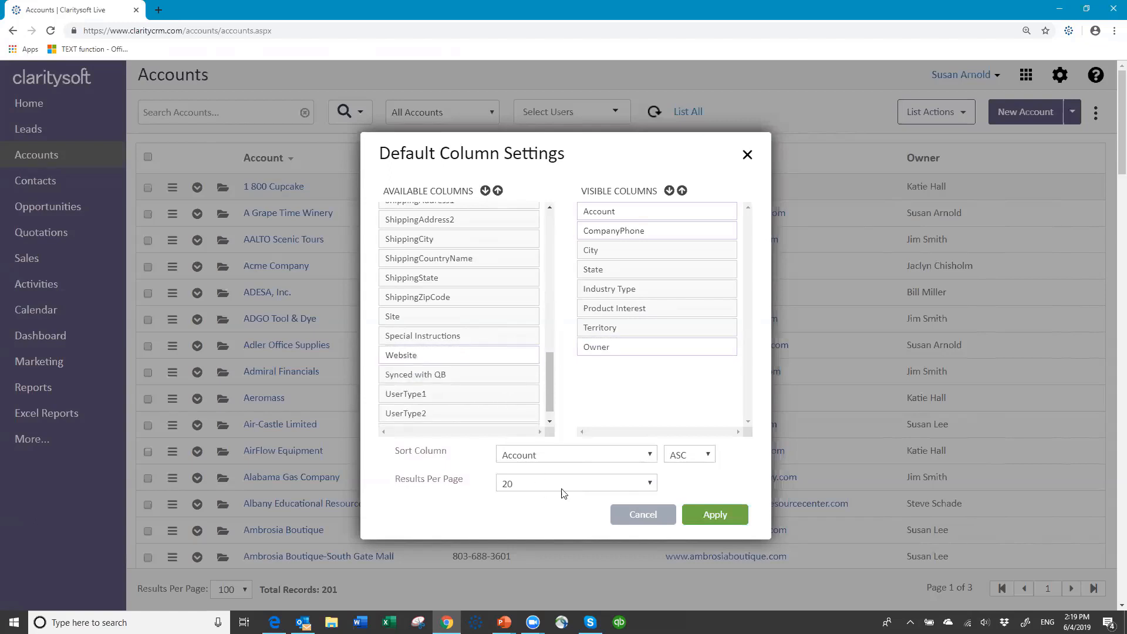
drag(552, 404, 567, 370)
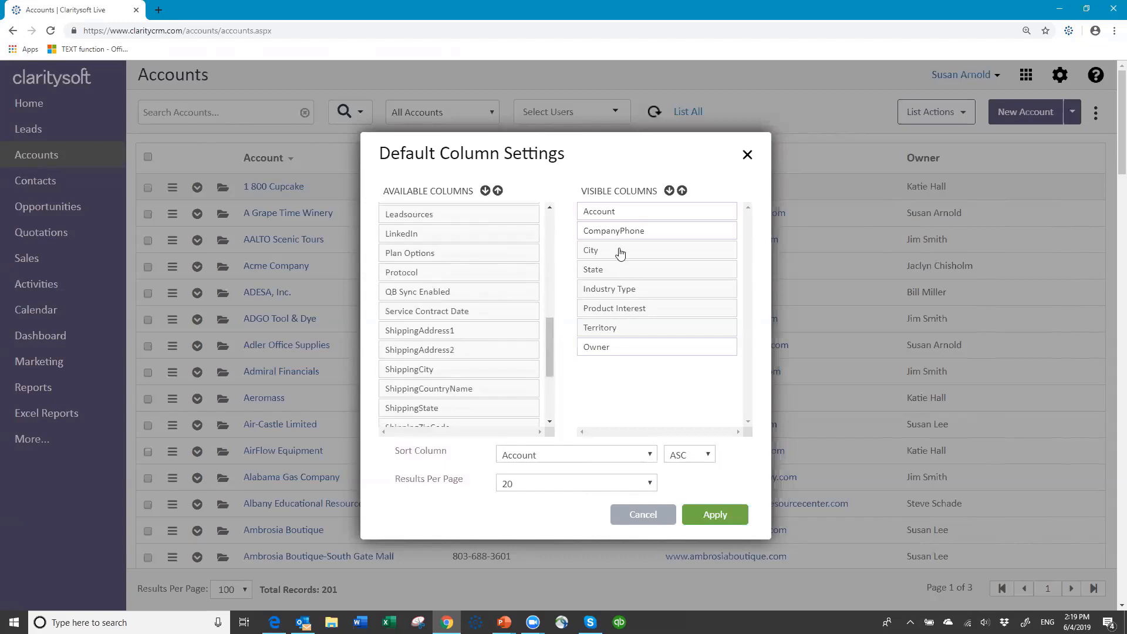
mouse_move(623, 249)
mouse_down()
mouse_move(630, 314)
mouse_move(622, 235)
mouse_up()
Set 100 results per page and apply the new column layout to the Accounts table
click(650, 484)
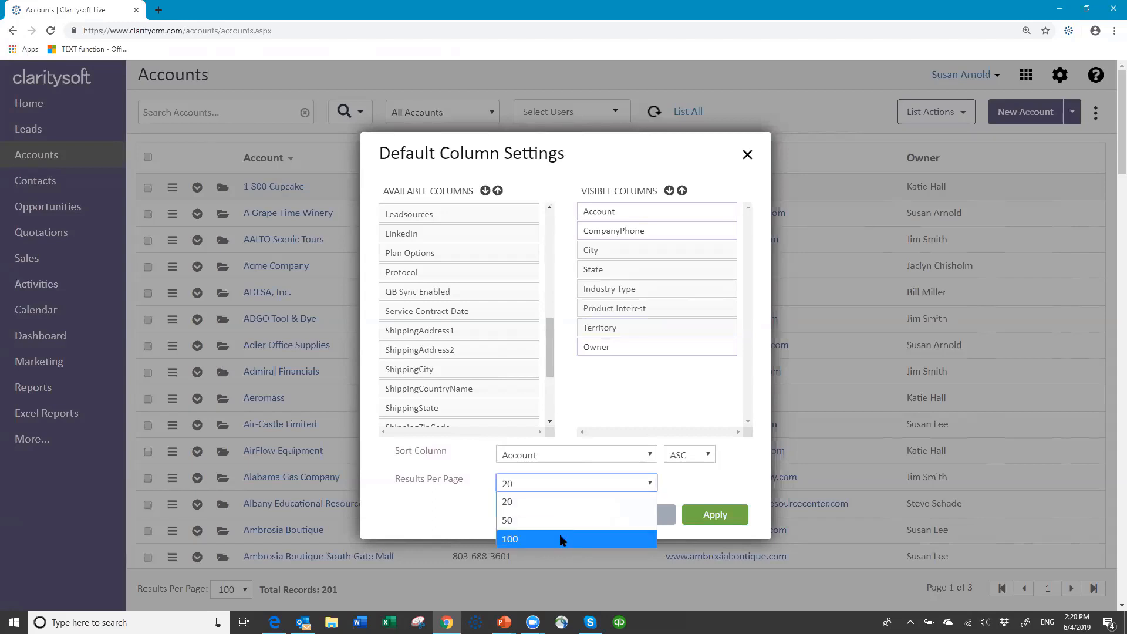
click(557, 539)
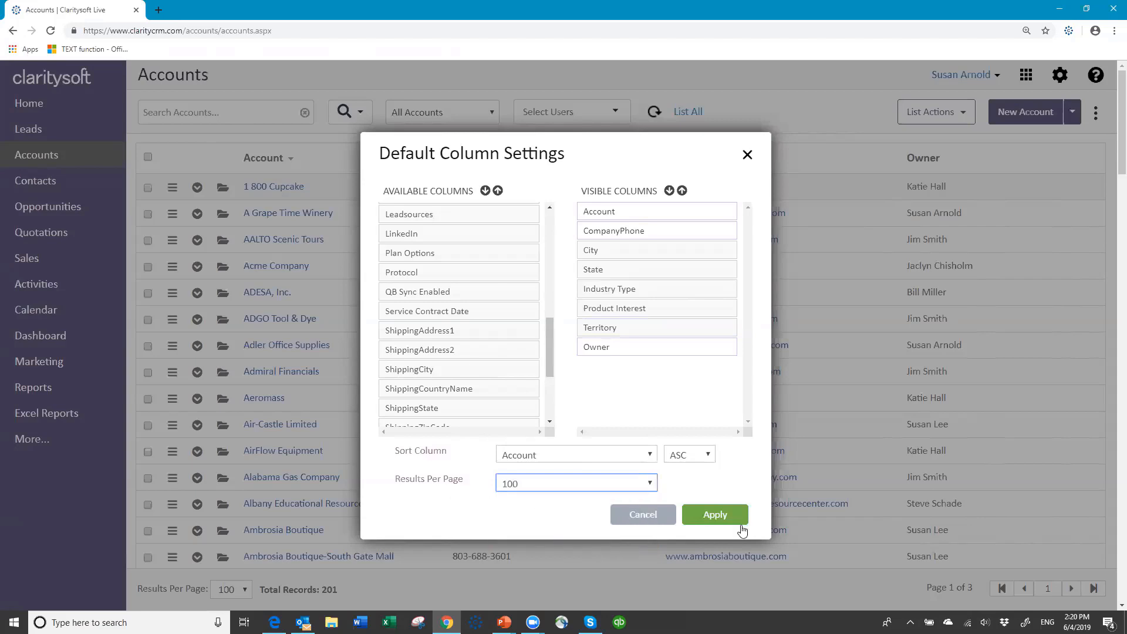
click(715, 515)
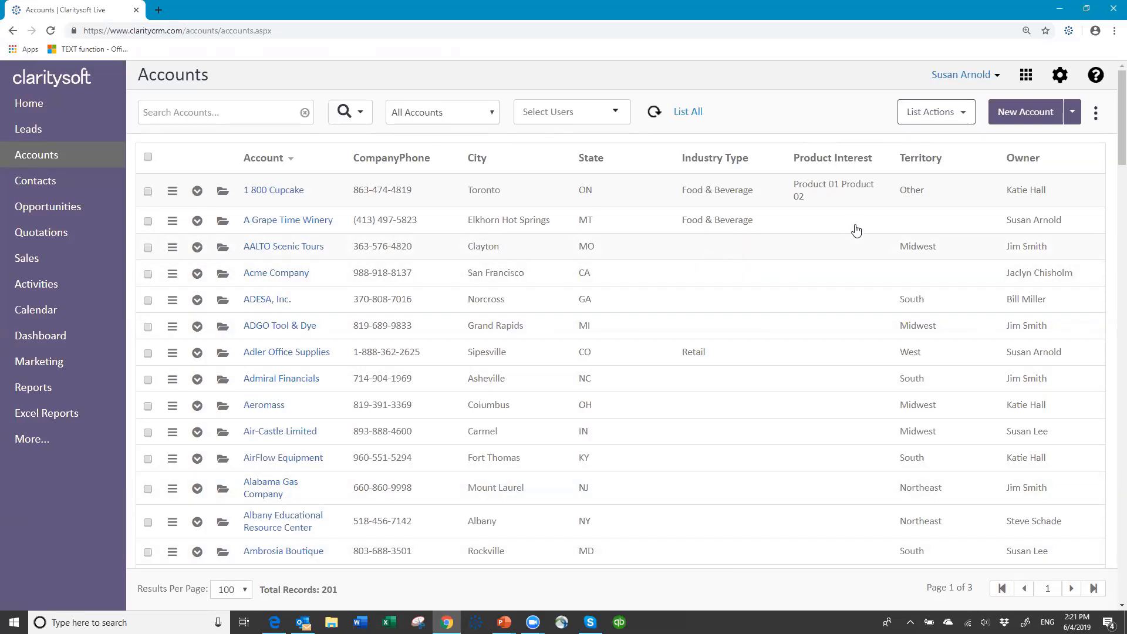
scroll(734, 493, down, 5)
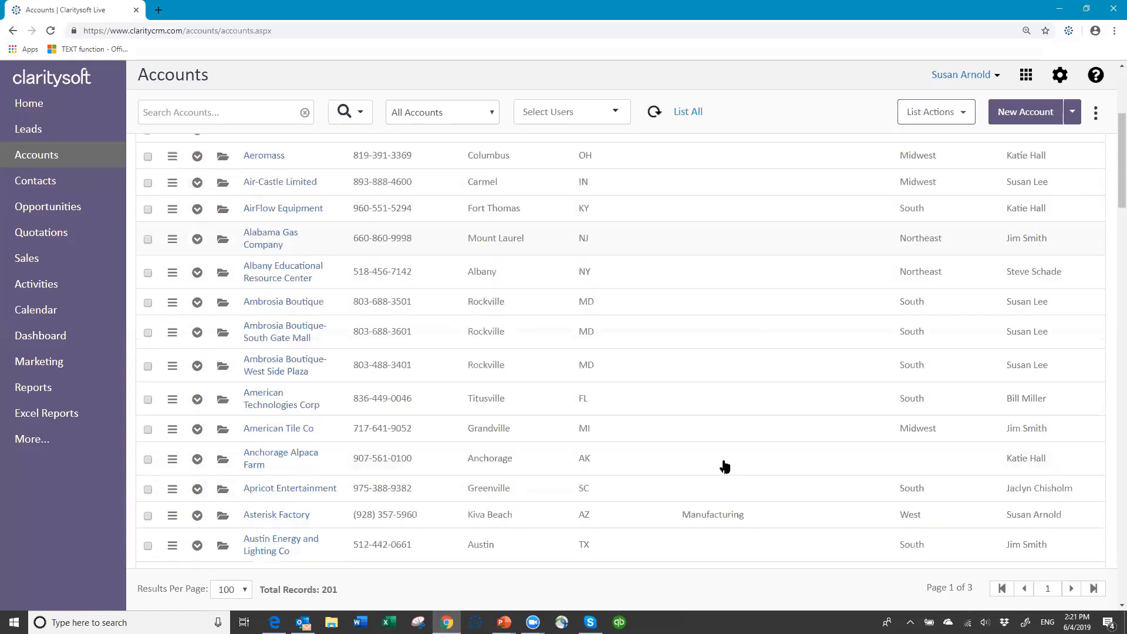
scroll(731, 499, down, 3)
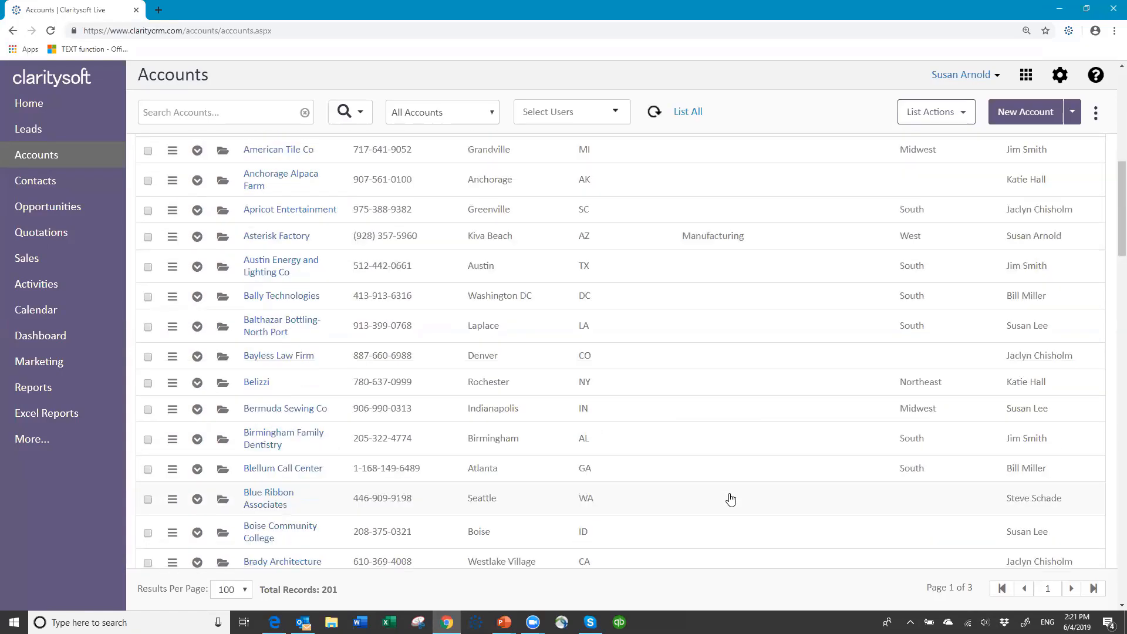
scroll(730, 499, up, 8)
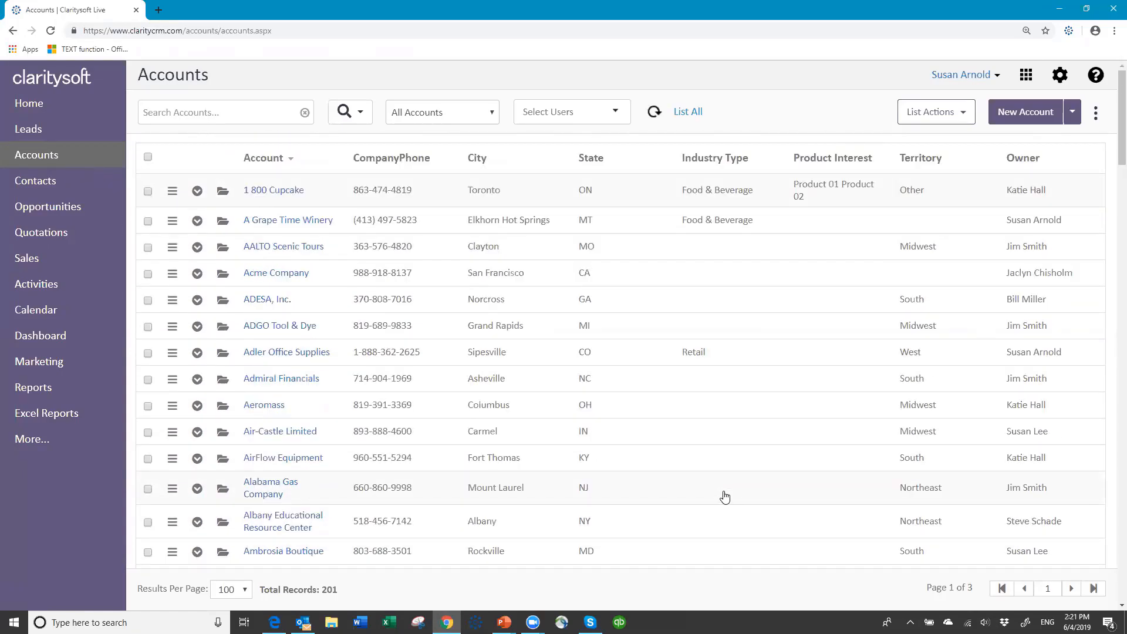
click(704, 163)
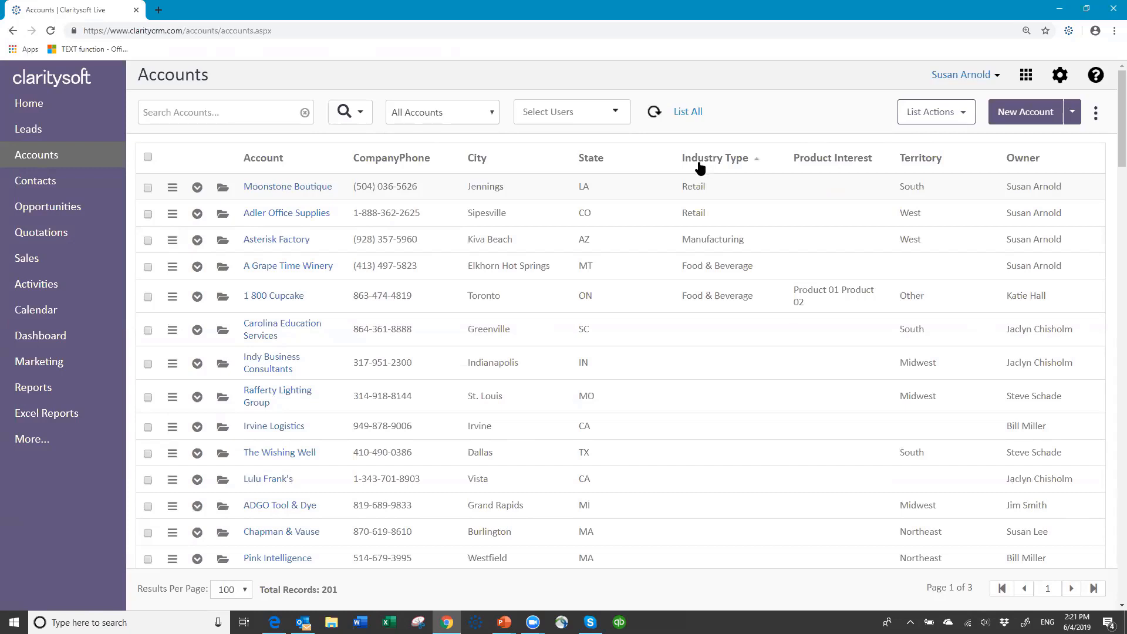
click(287, 161)
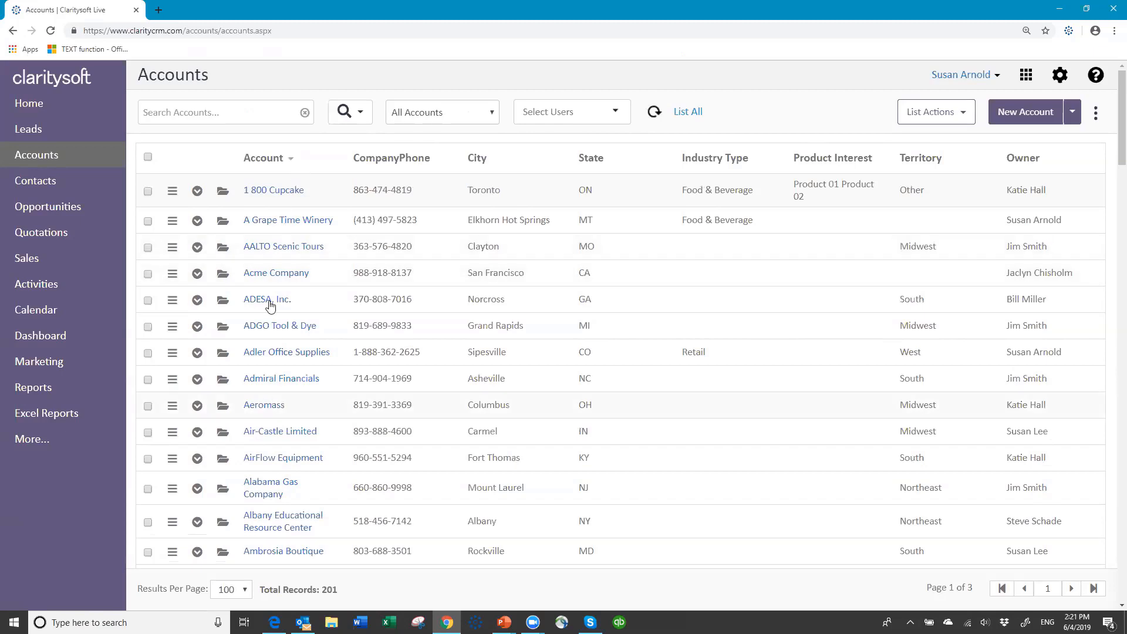
click(291, 163)
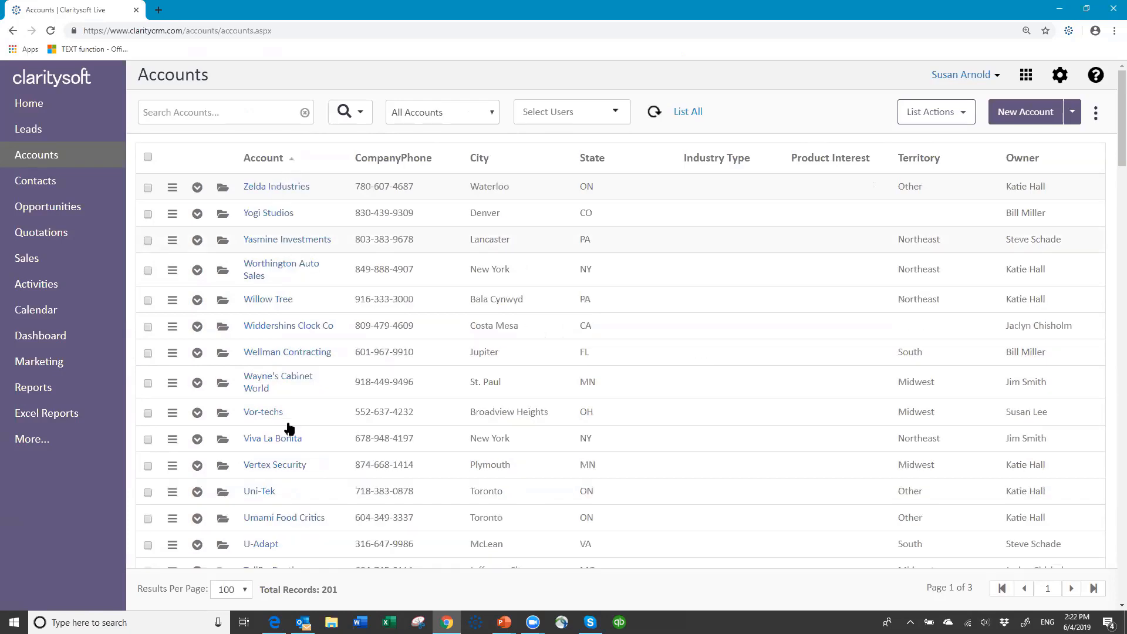
click(292, 163)
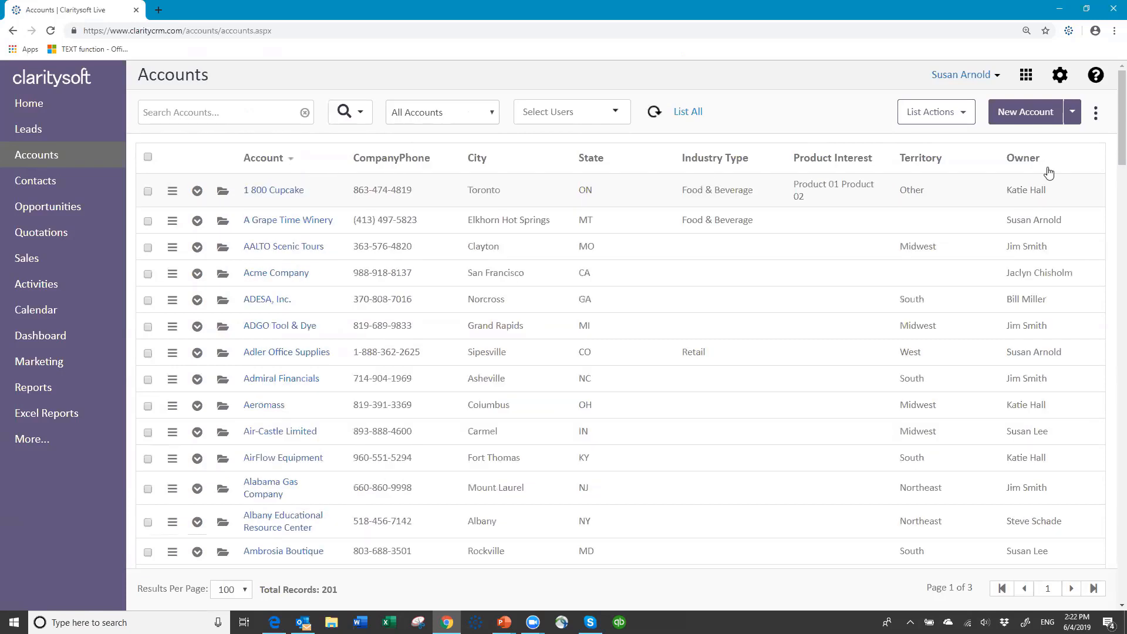
click(40, 180)
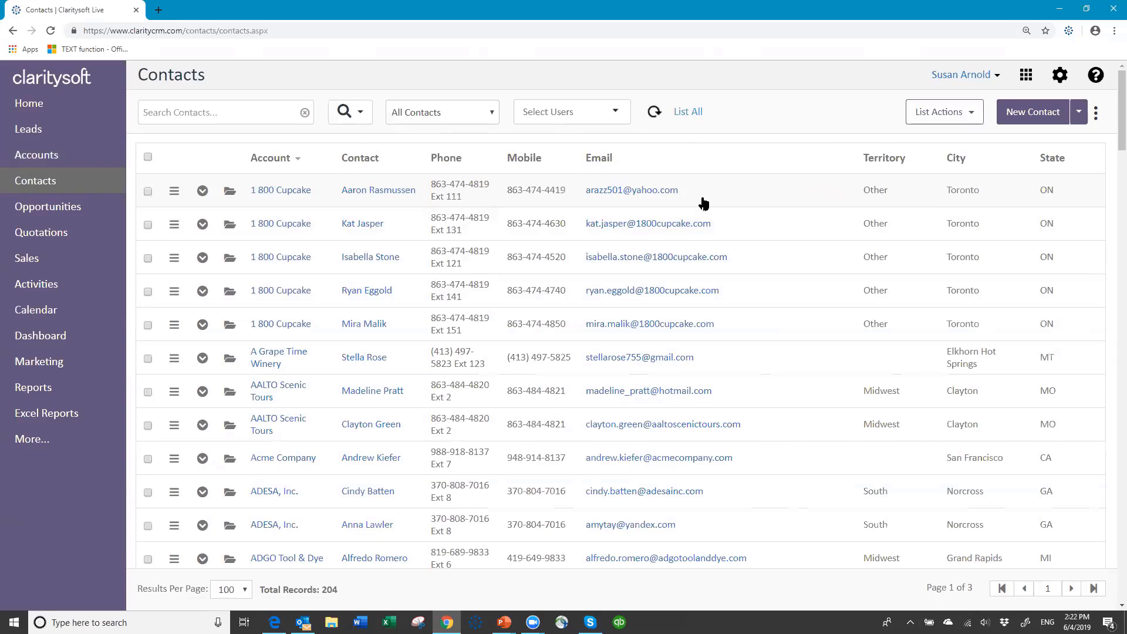
click(45, 155)
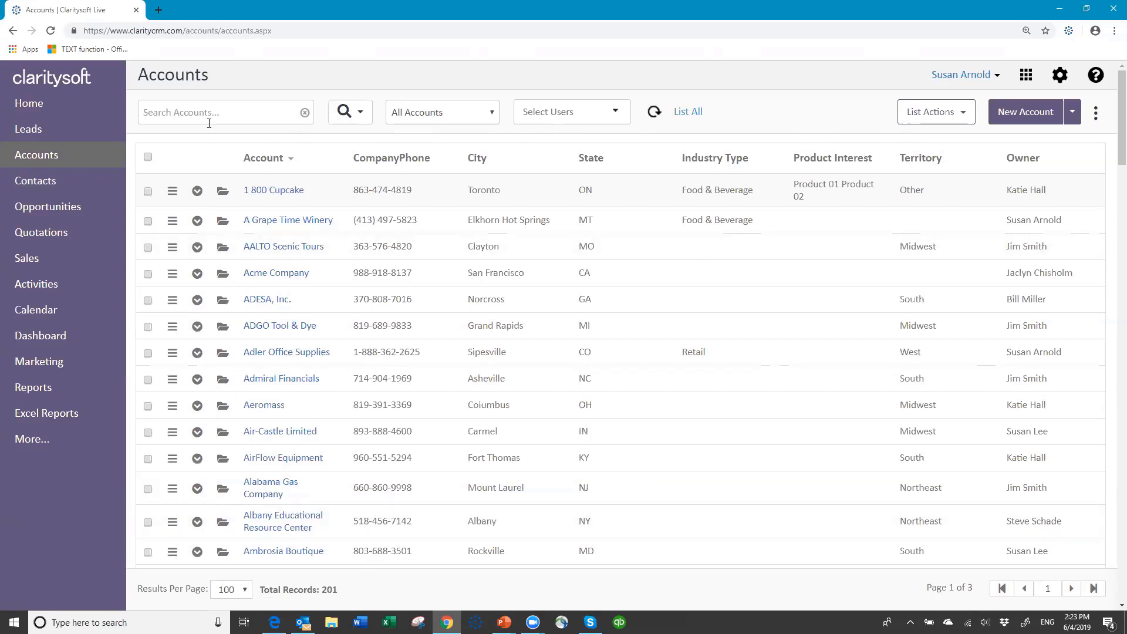
click(281, 113)
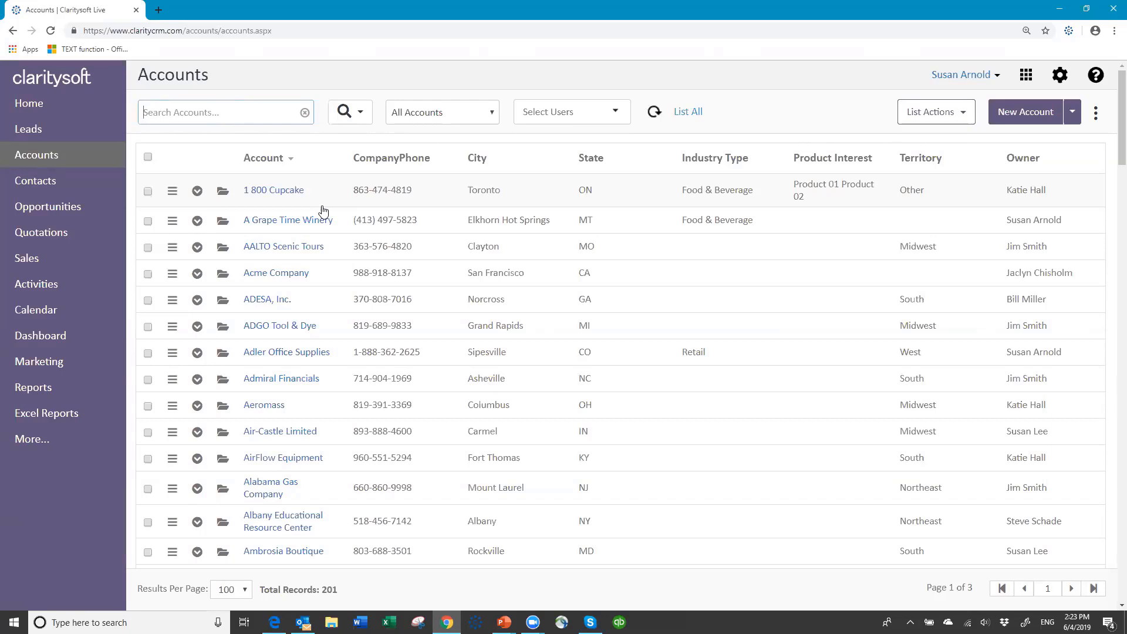
text(amer)
key(Return)
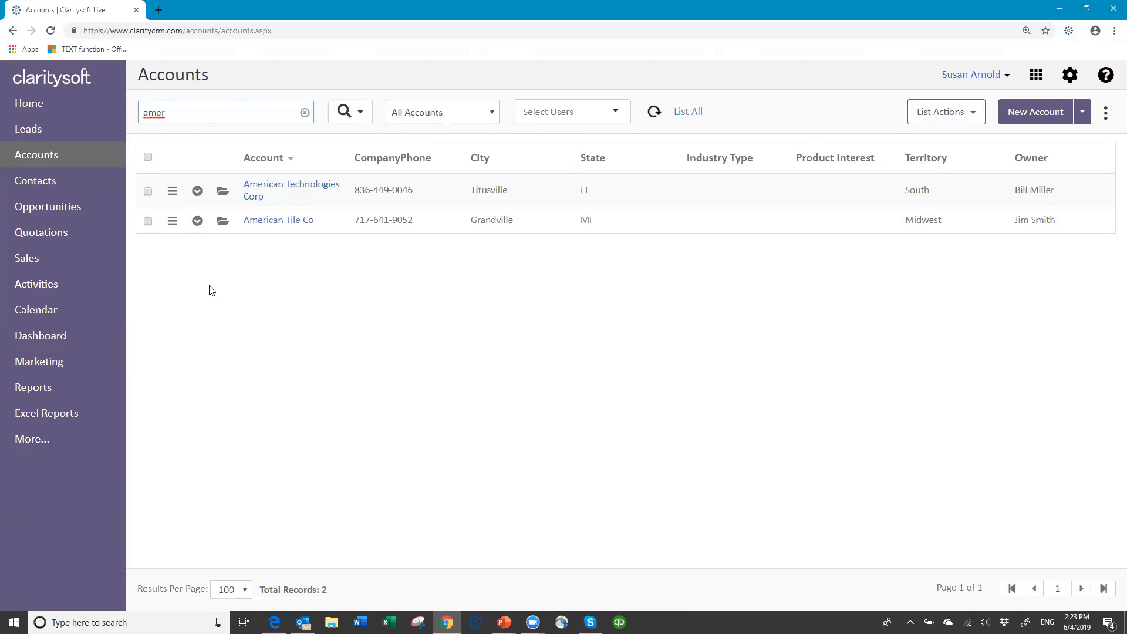
click(305, 113)
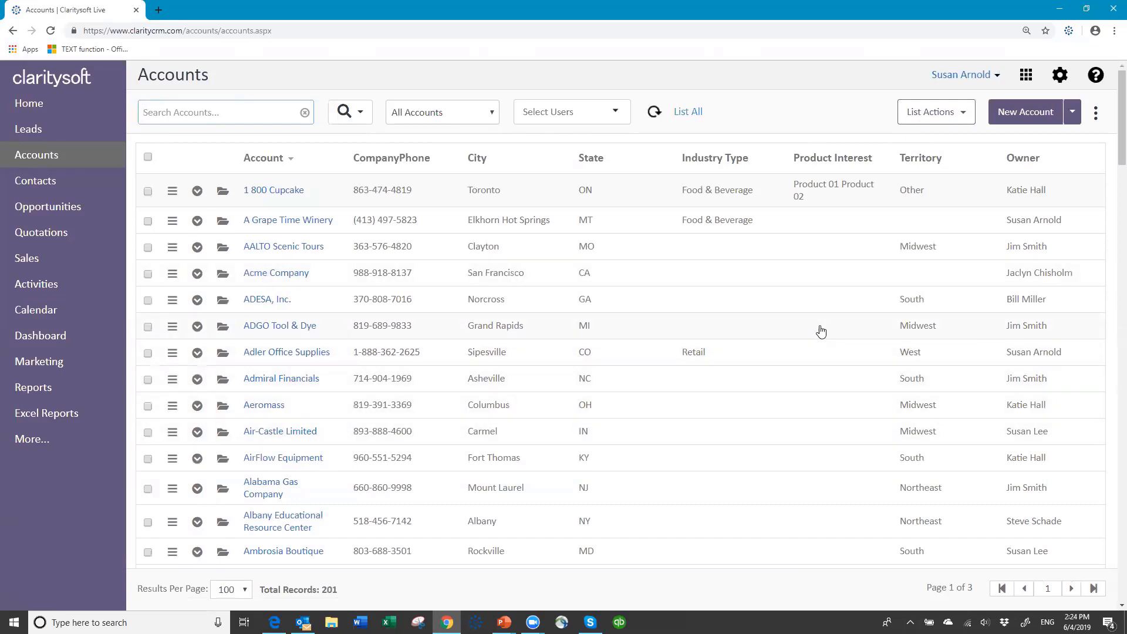
text(got)
key(Return)
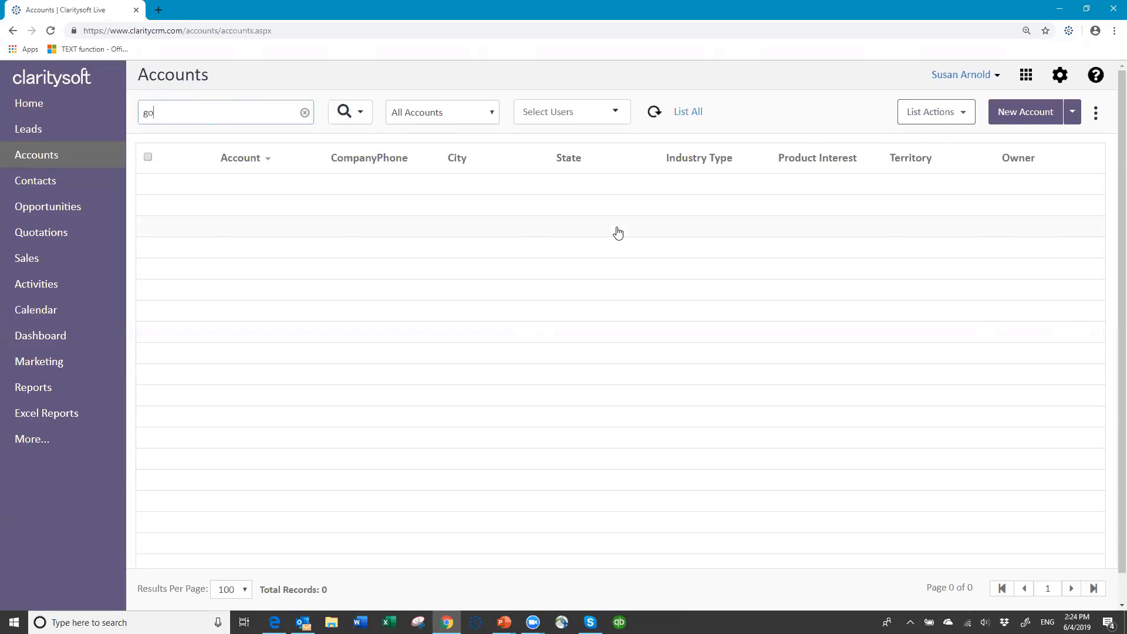
key(Return)
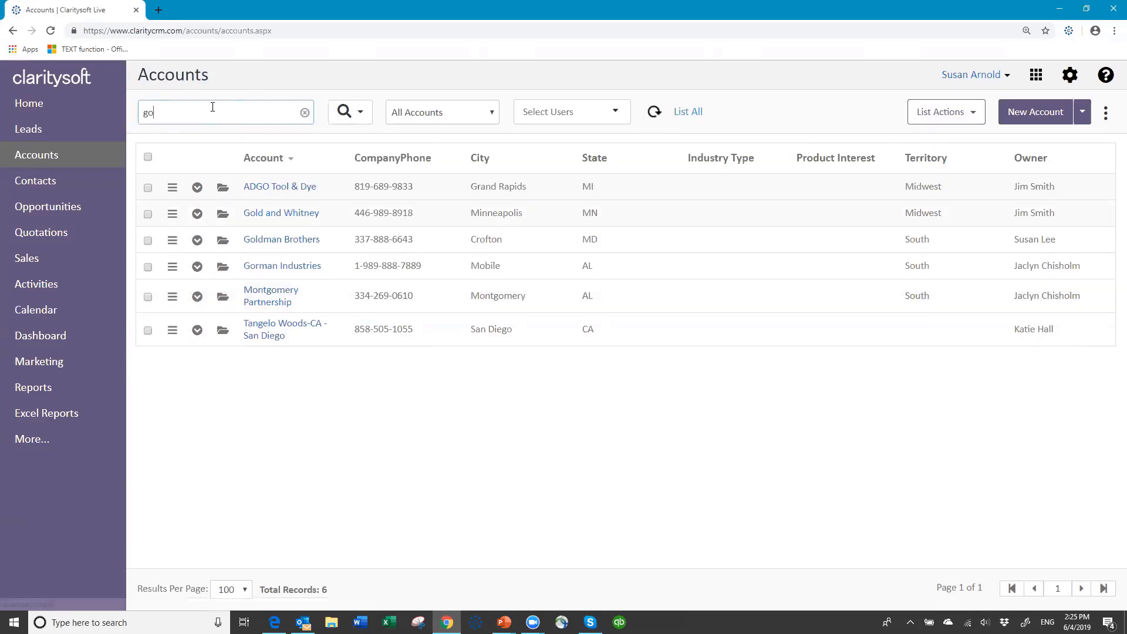
click(306, 113)
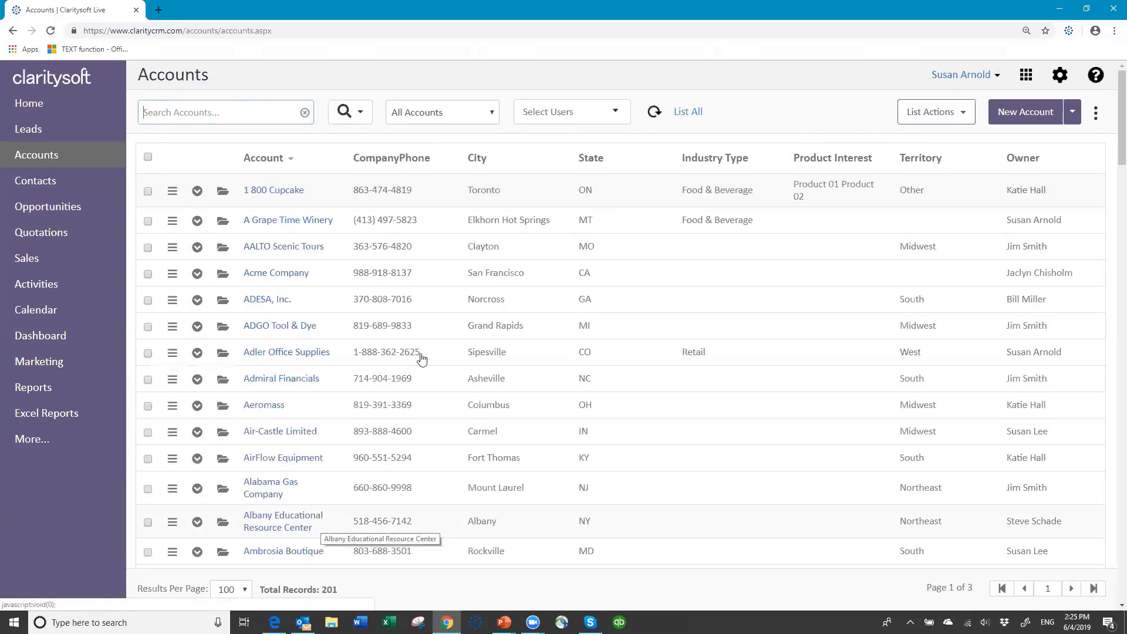
Switch the accounts search to the blank Advanced Search form
click(360, 115)
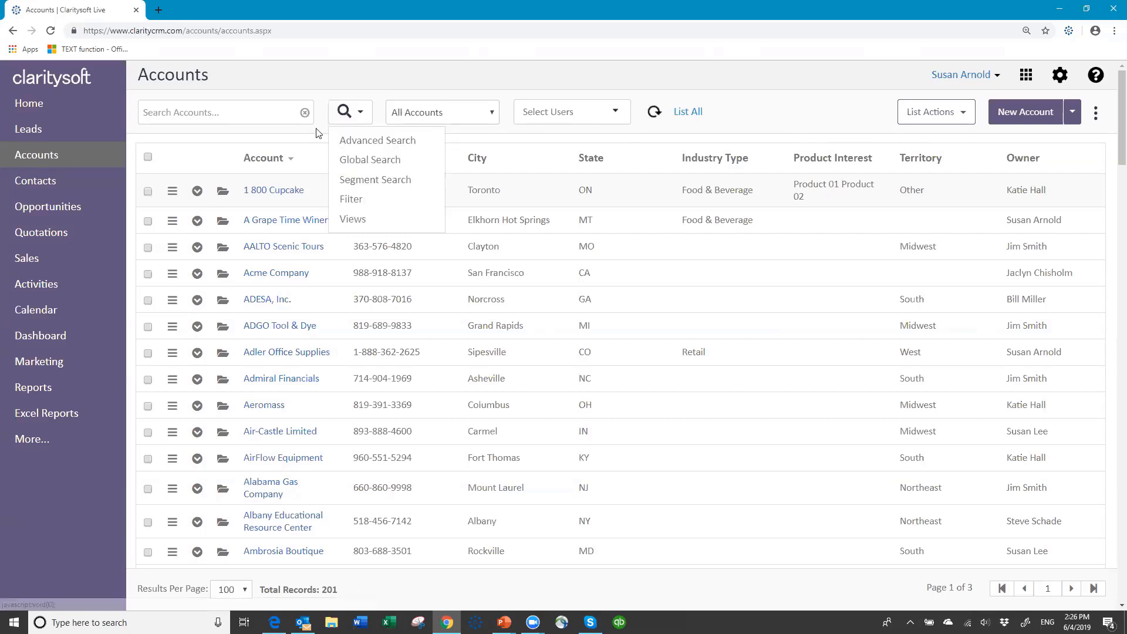
click(361, 144)
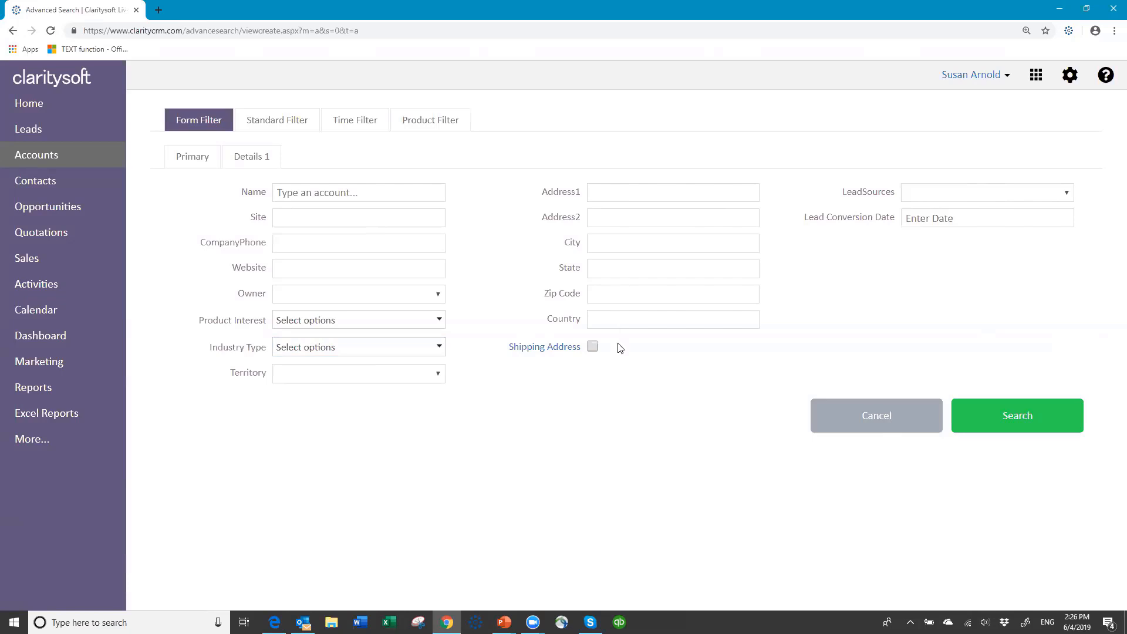
click(282, 119)
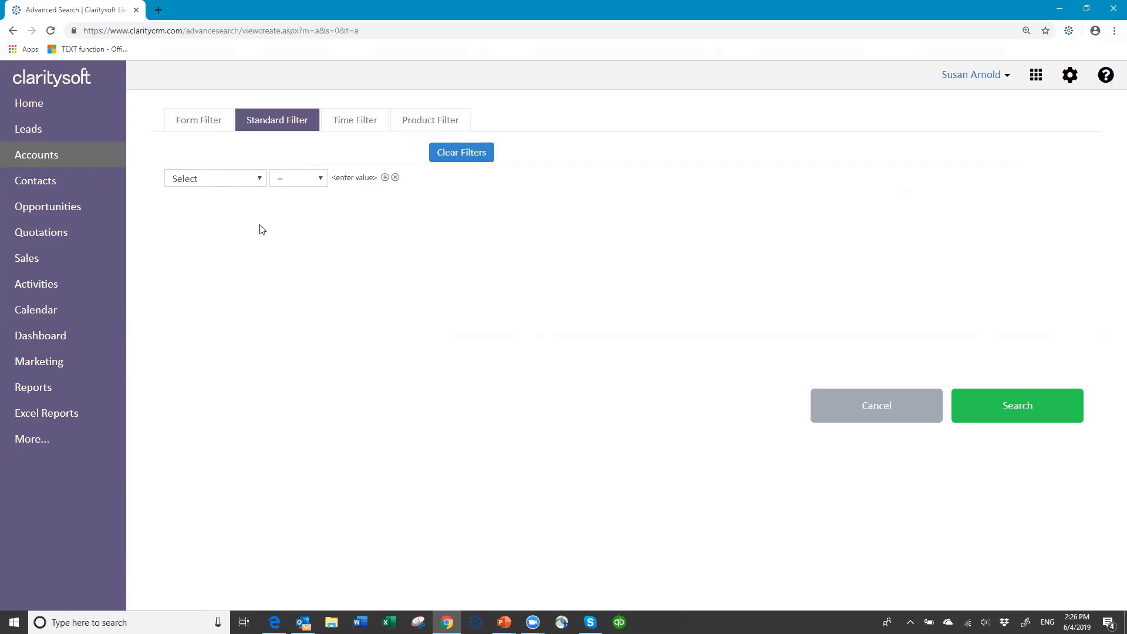
click(353, 121)
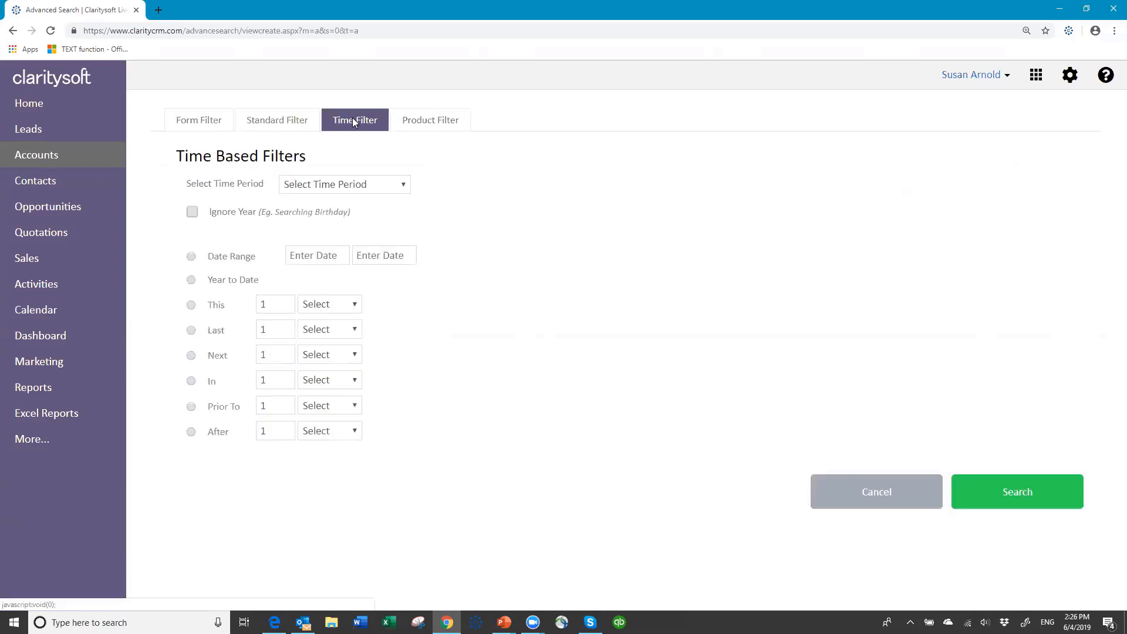
click(408, 185)
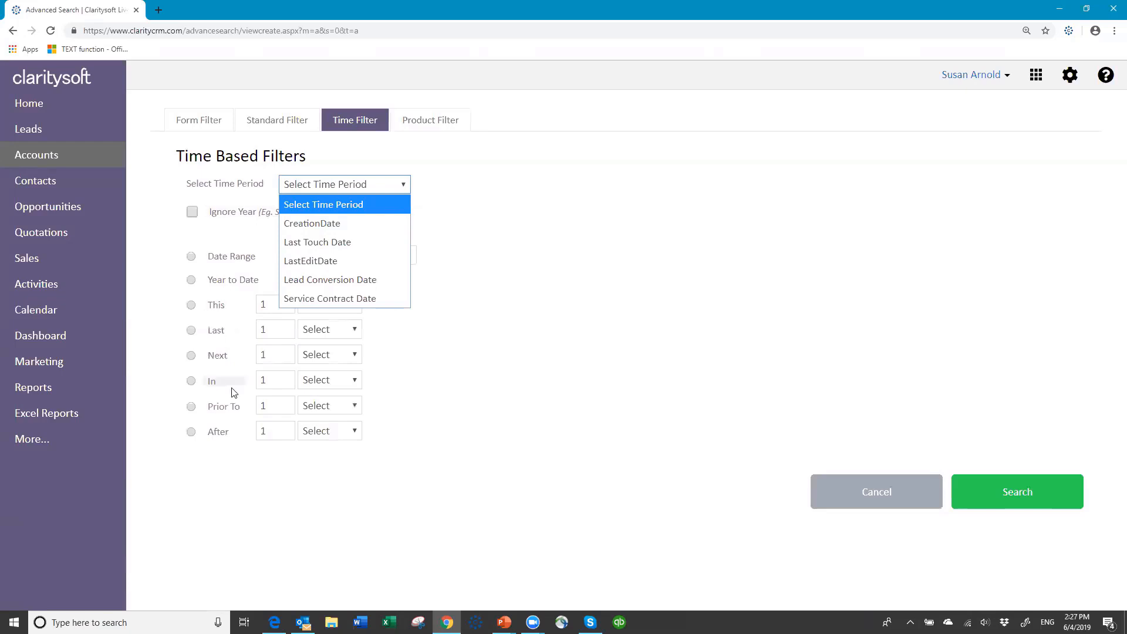
click(458, 169)
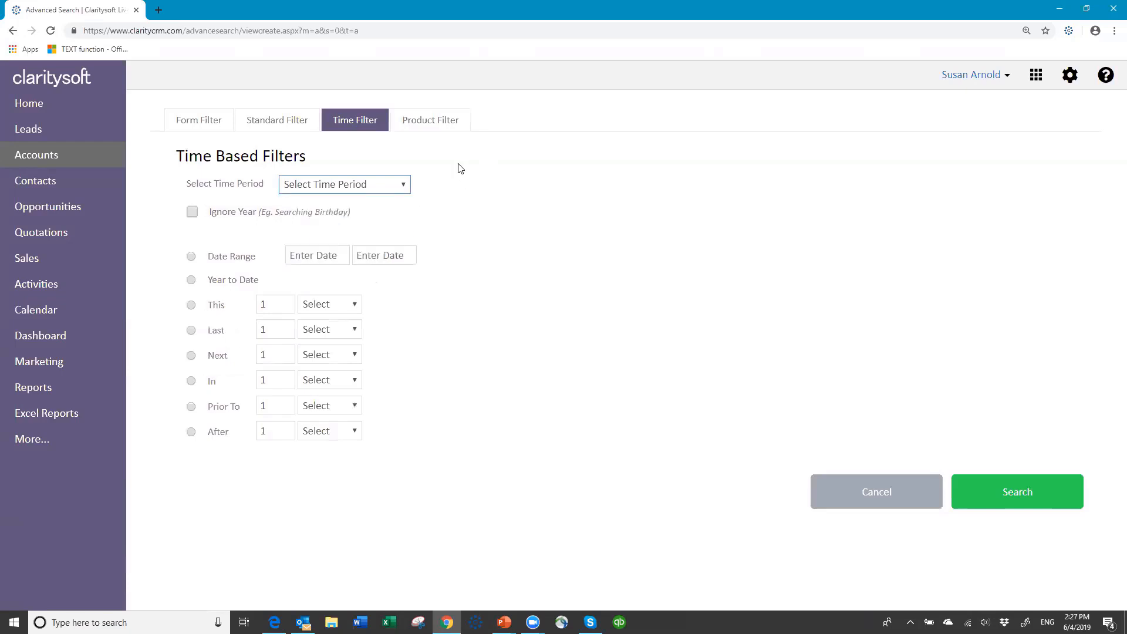
click(445, 121)
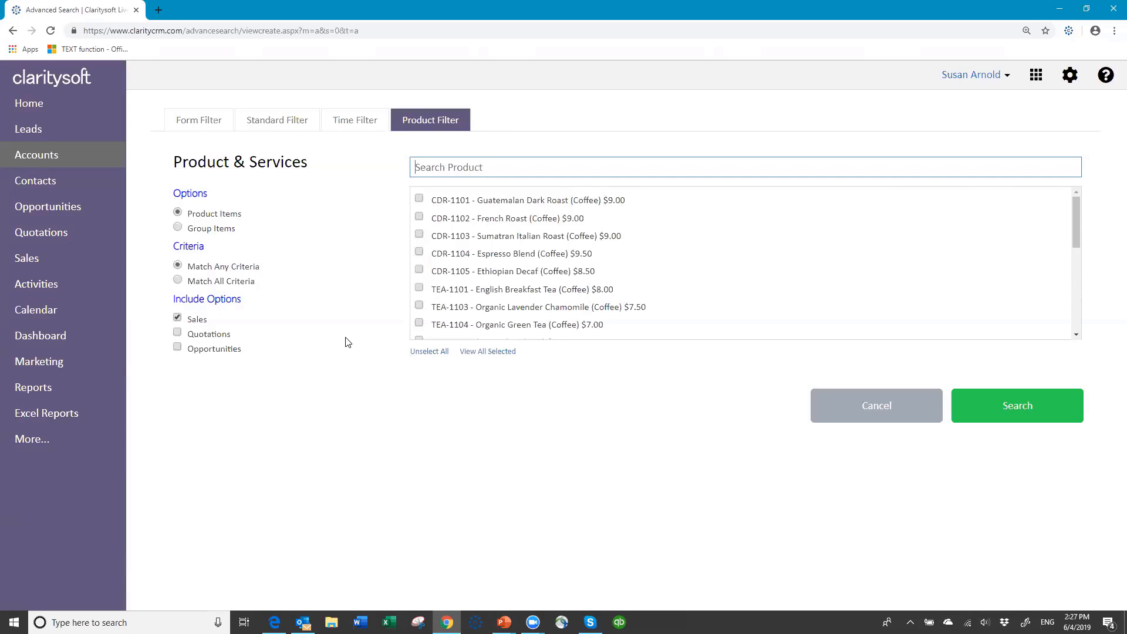
click(199, 121)
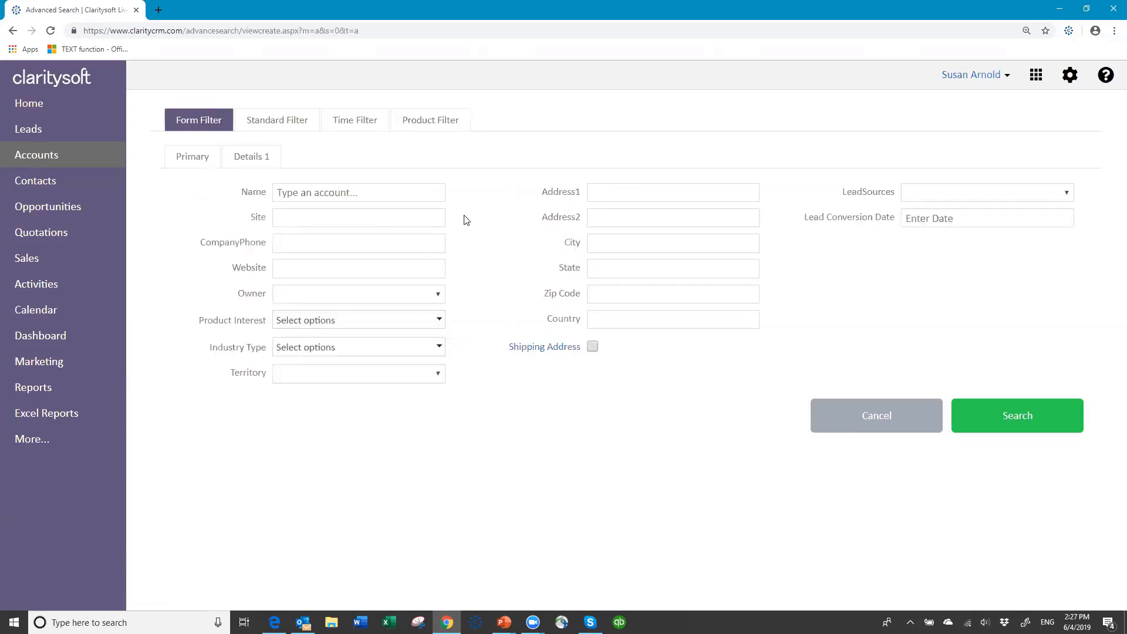
Run an advanced search with State 'oh', listing the eight Ohio accounts
click(609, 267)
text(oh)
click(1016, 415)
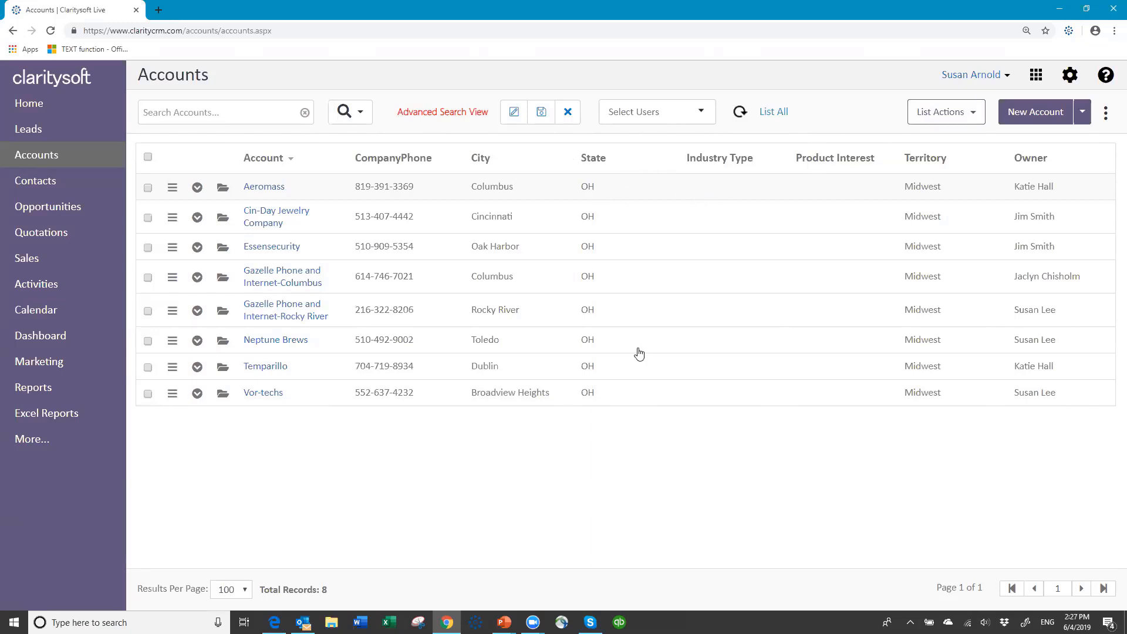
Cancel the Ohio search and run a new advanced search with State 'ga', finding five accounts
click(569, 115)
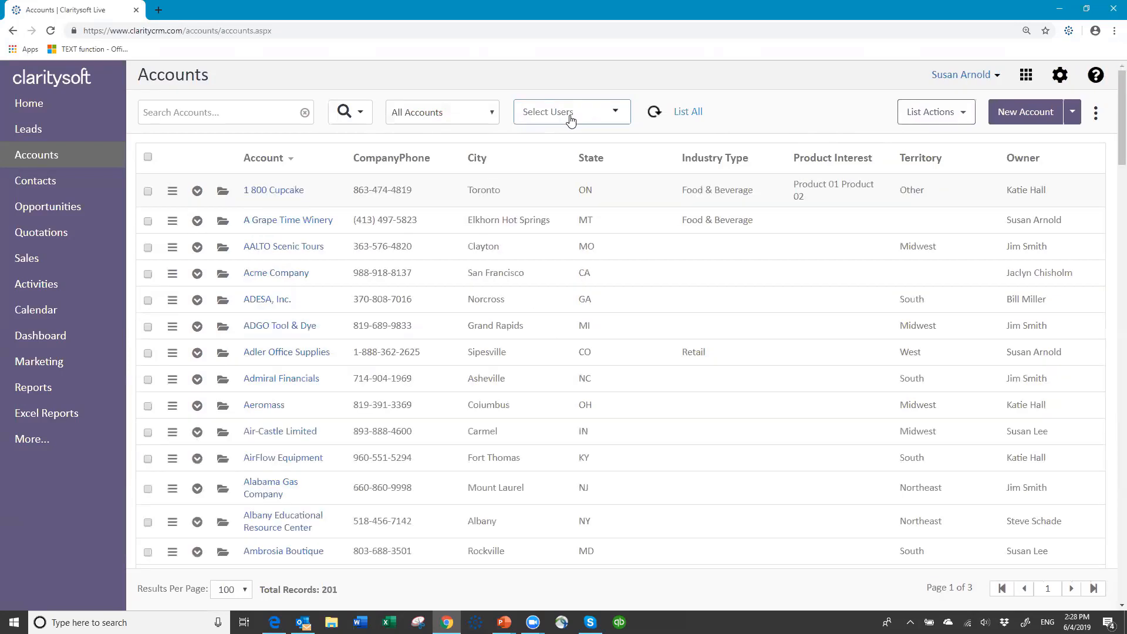
click(361, 114)
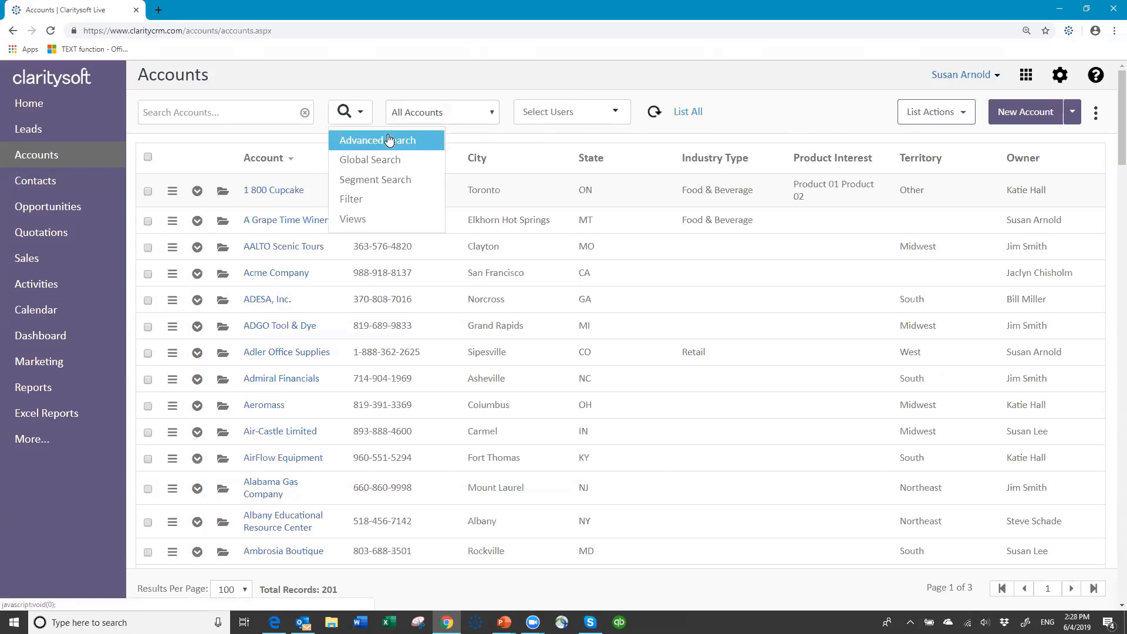
click(390, 139)
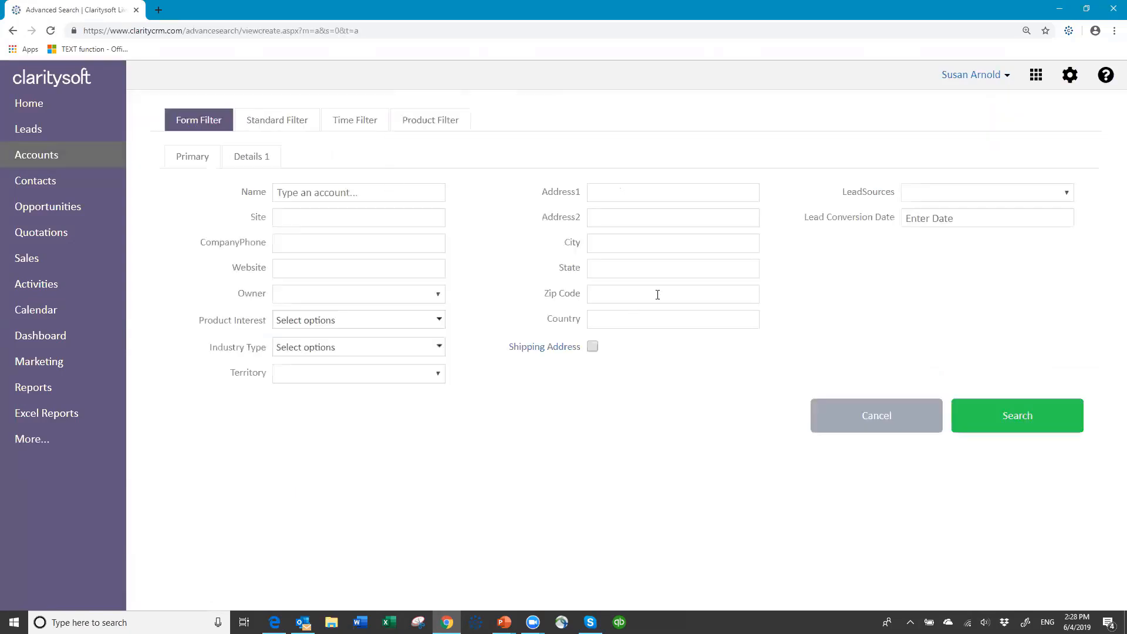
click(617, 266)
text(ga)
click(994, 416)
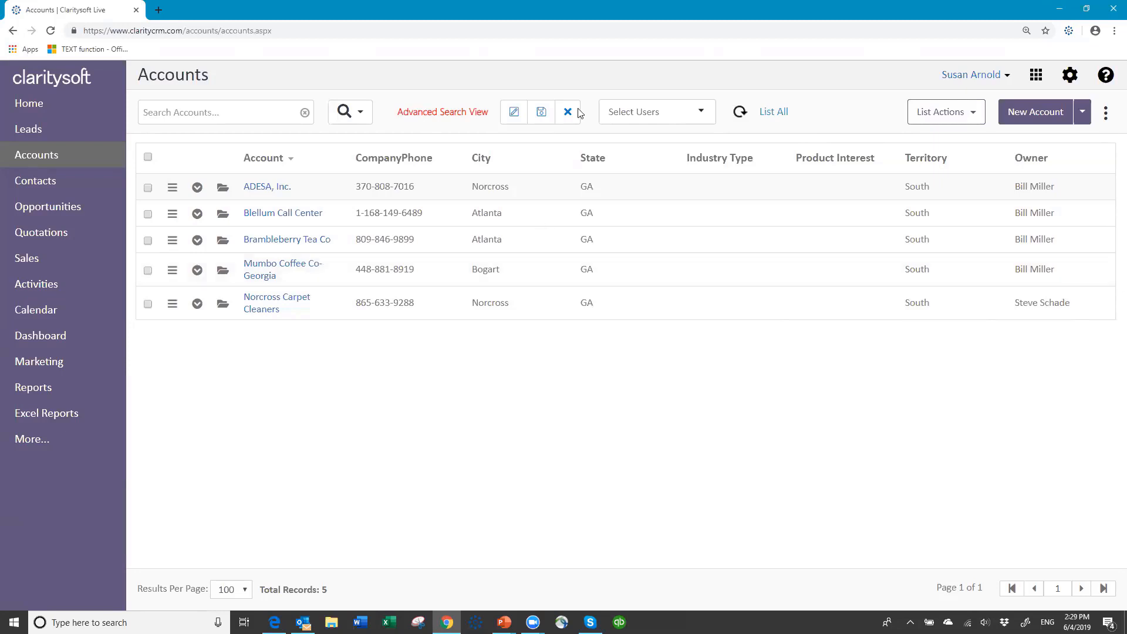
click(541, 114)
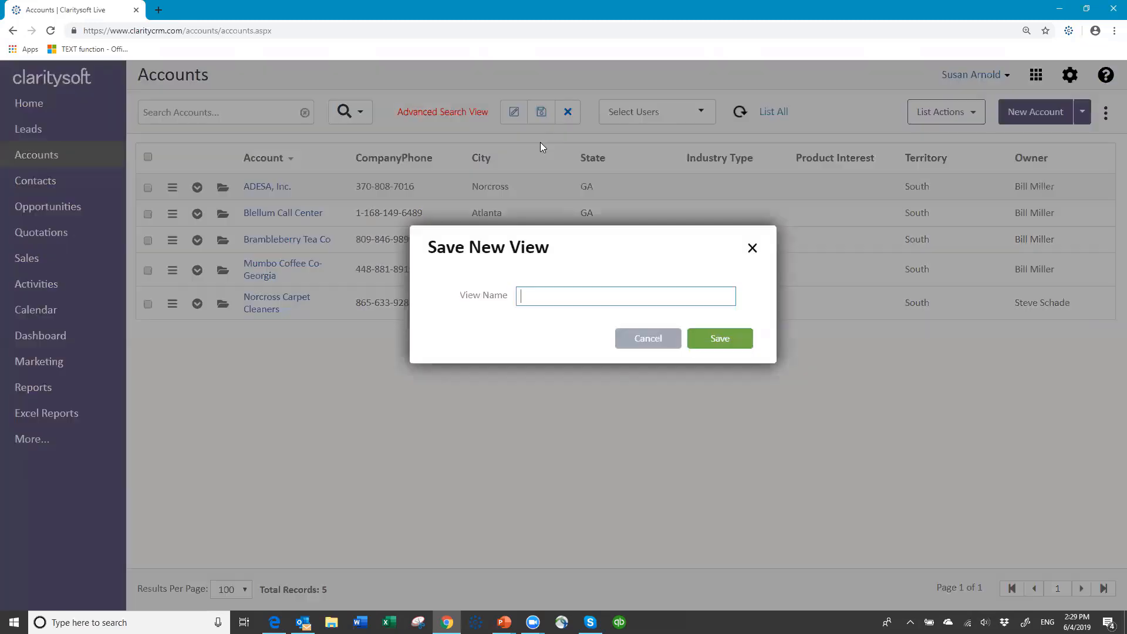
text(Georgia list)
click(714, 340)
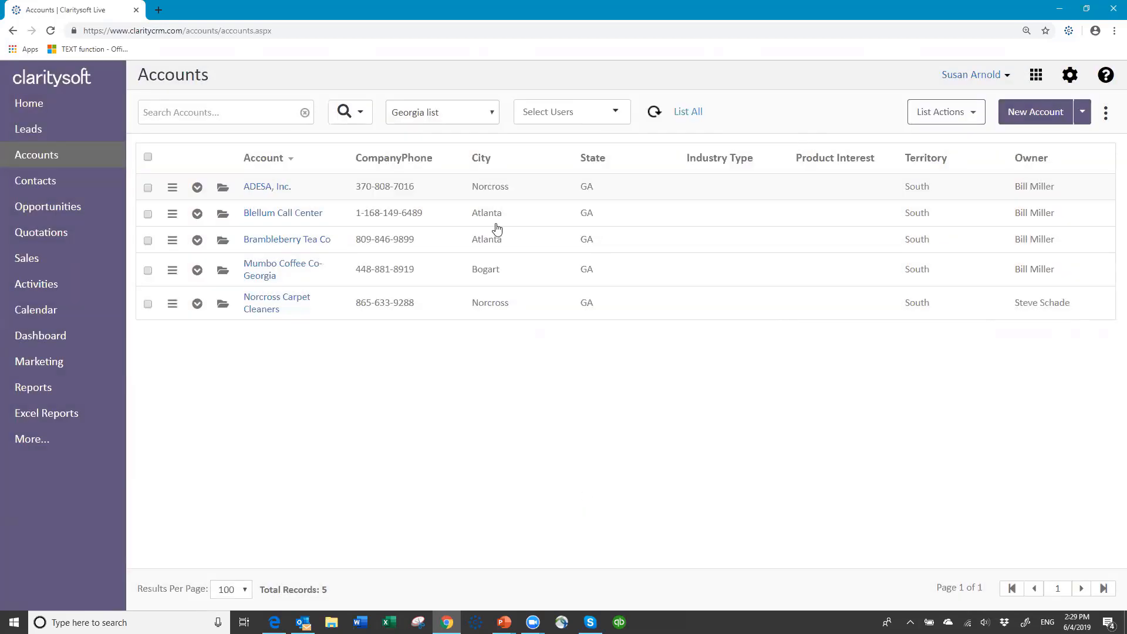
click(495, 115)
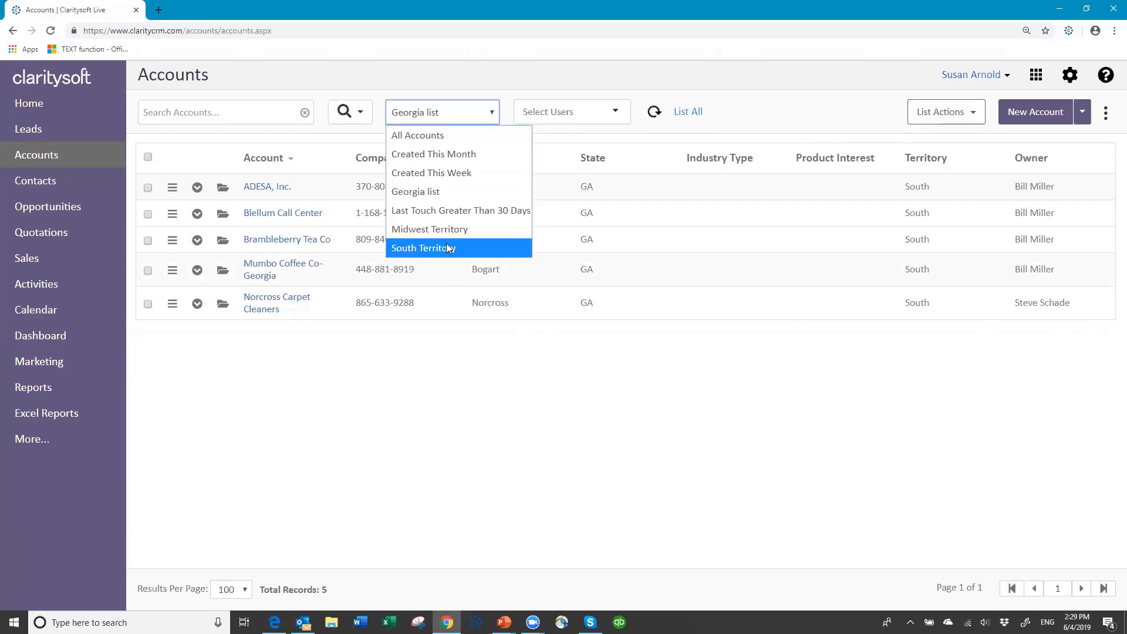
click(446, 141)
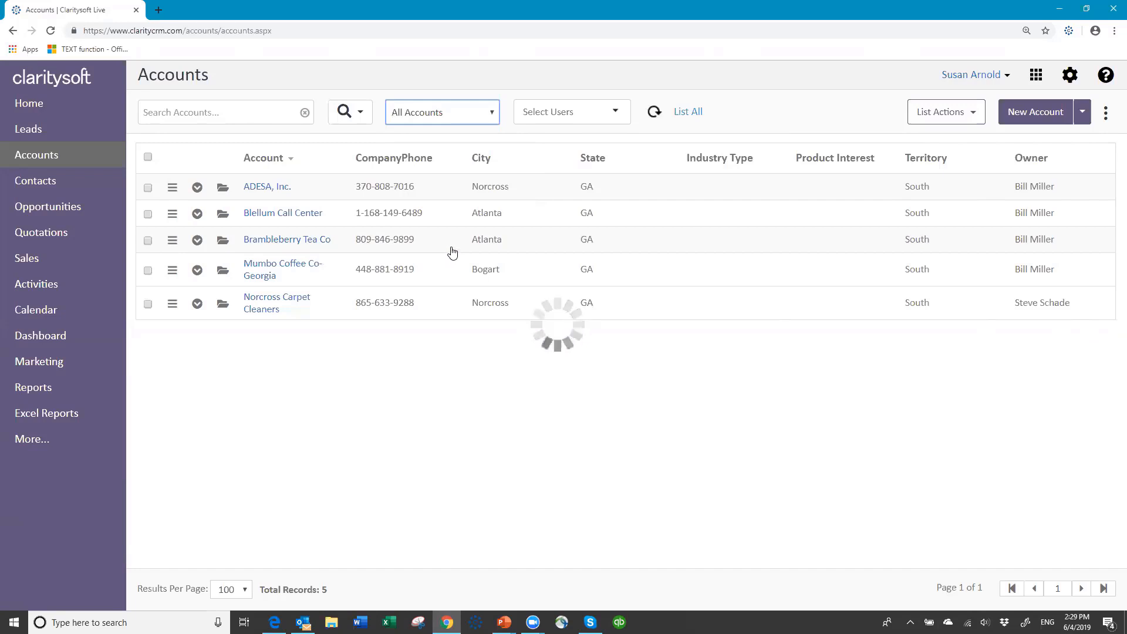
click(491, 114)
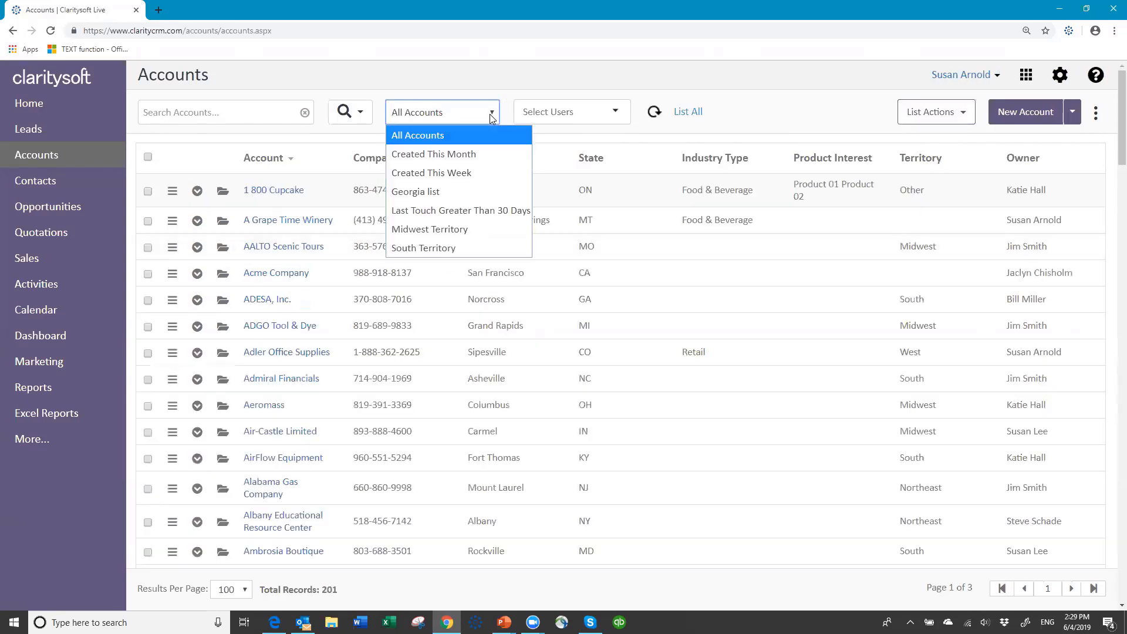
click(442, 191)
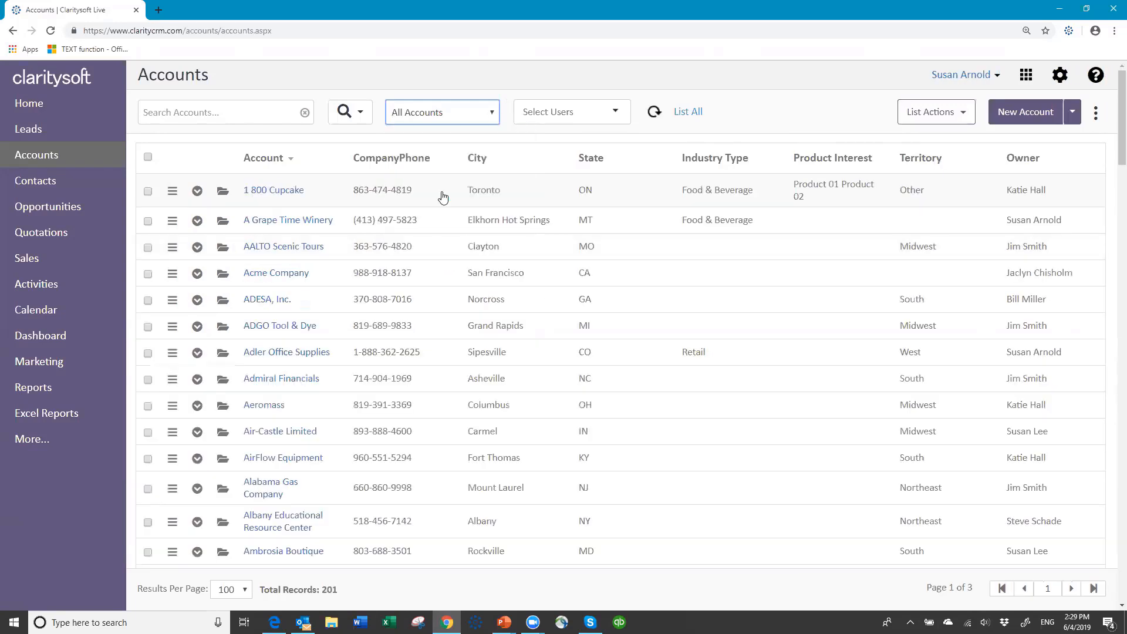
click(493, 113)
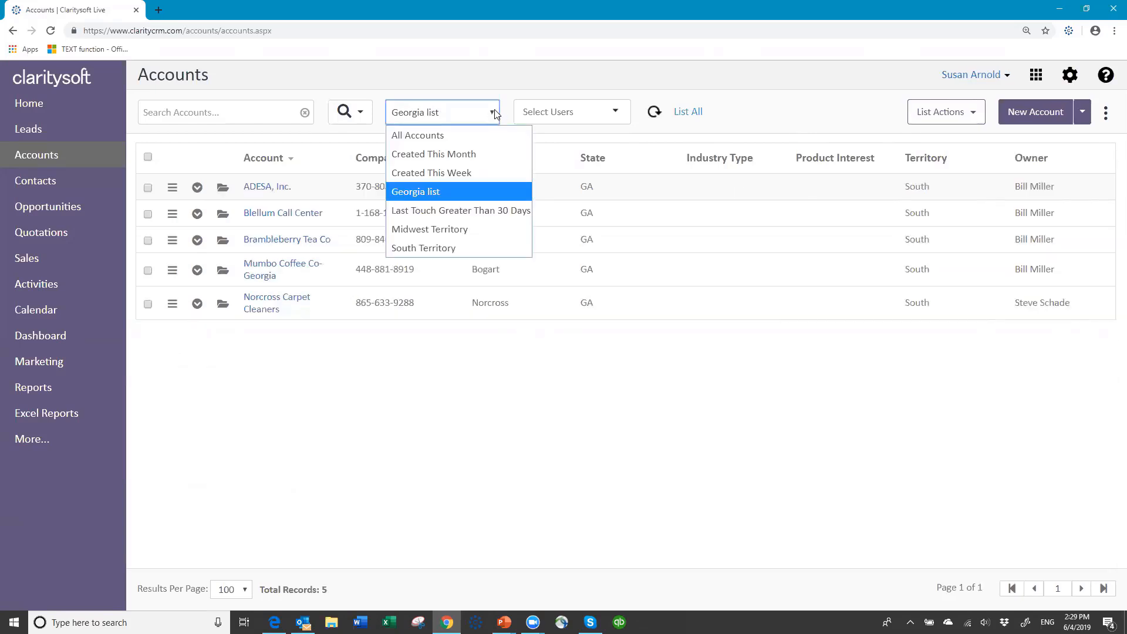
click(452, 233)
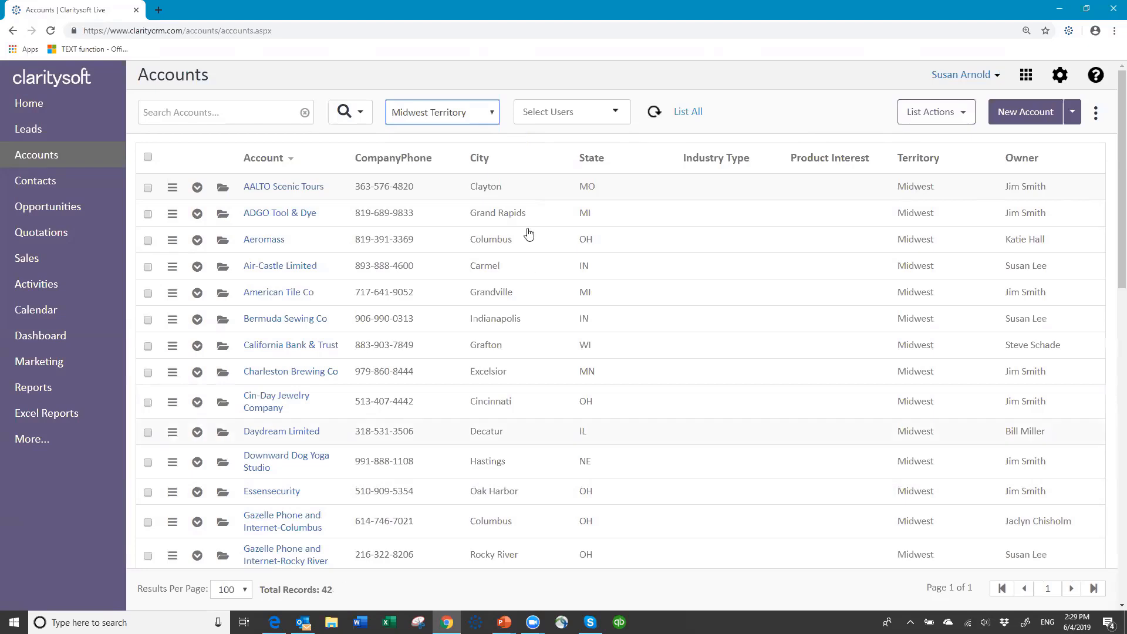
click(492, 114)
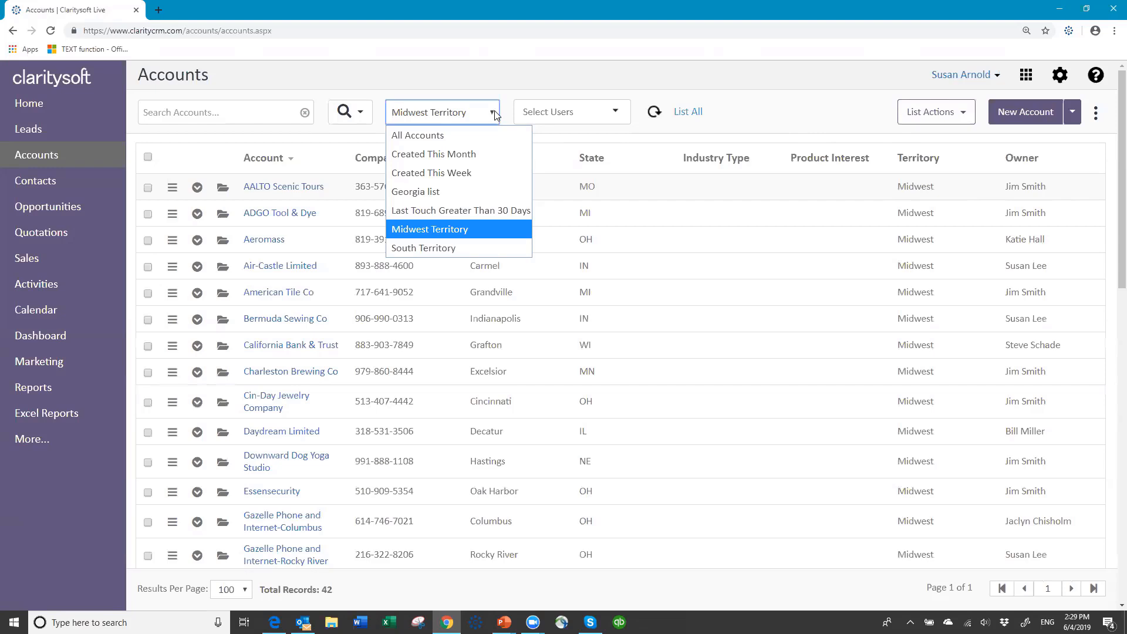
click(427, 135)
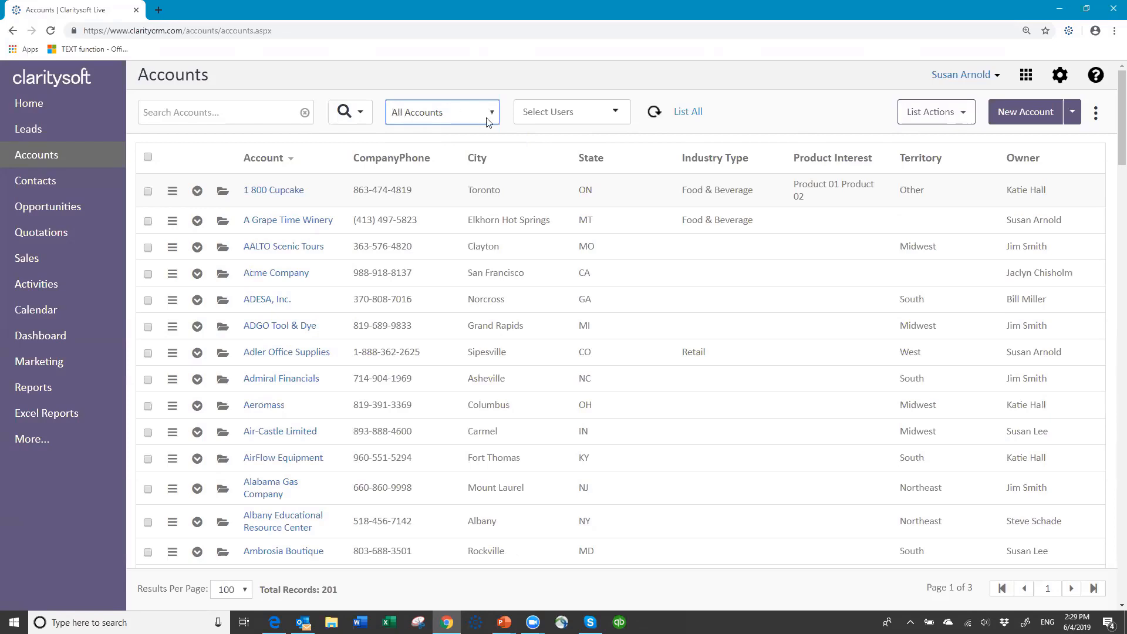
click(618, 113)
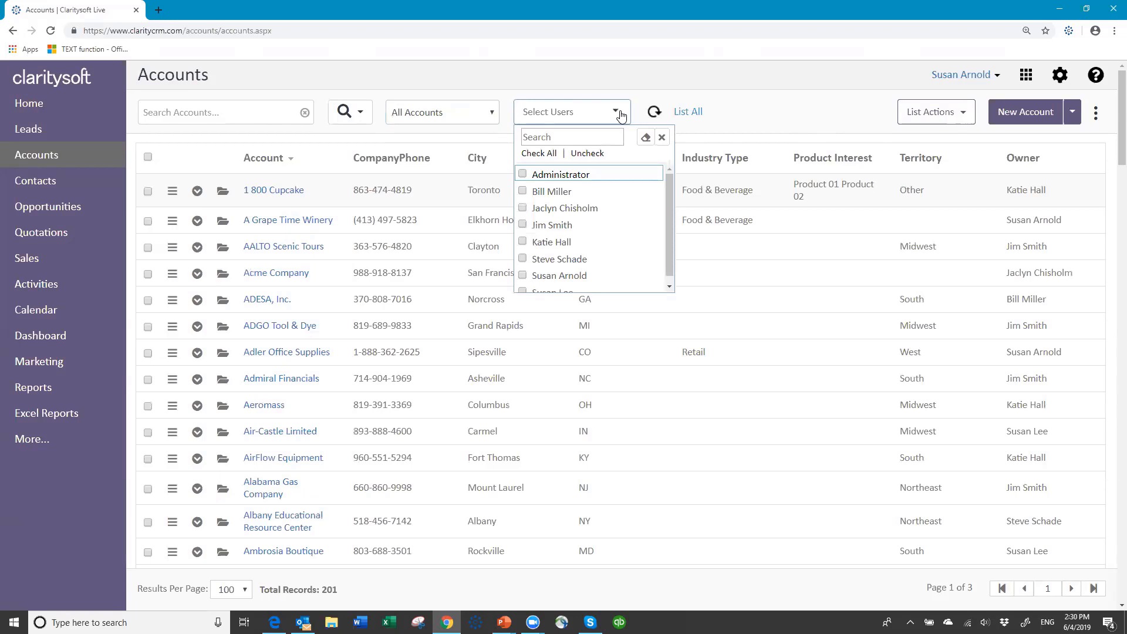
click(523, 242)
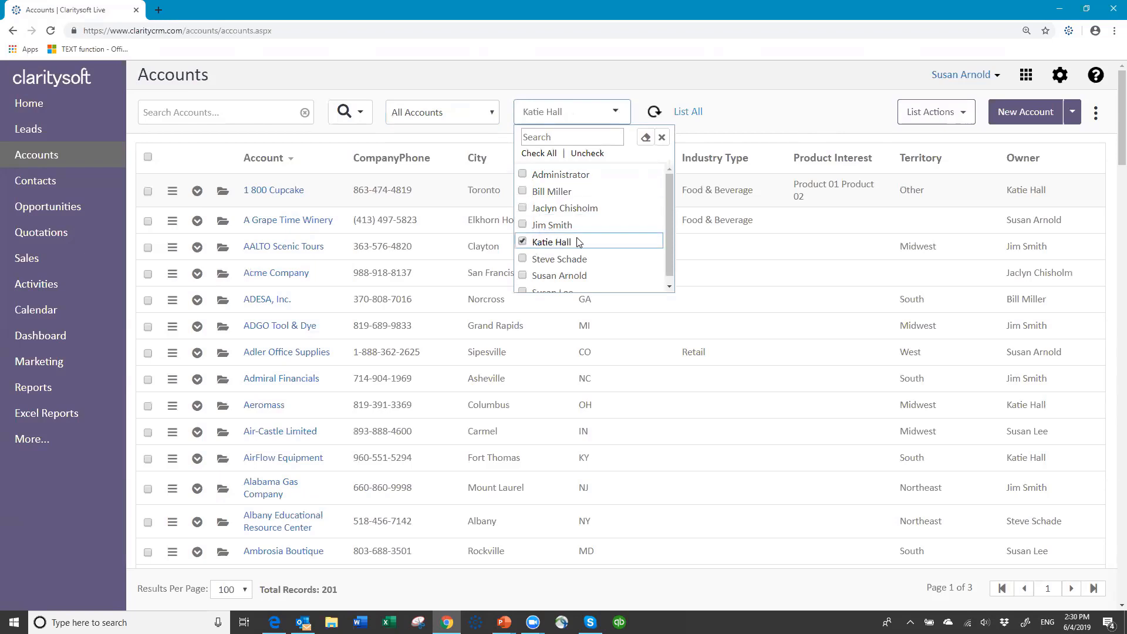
click(738, 113)
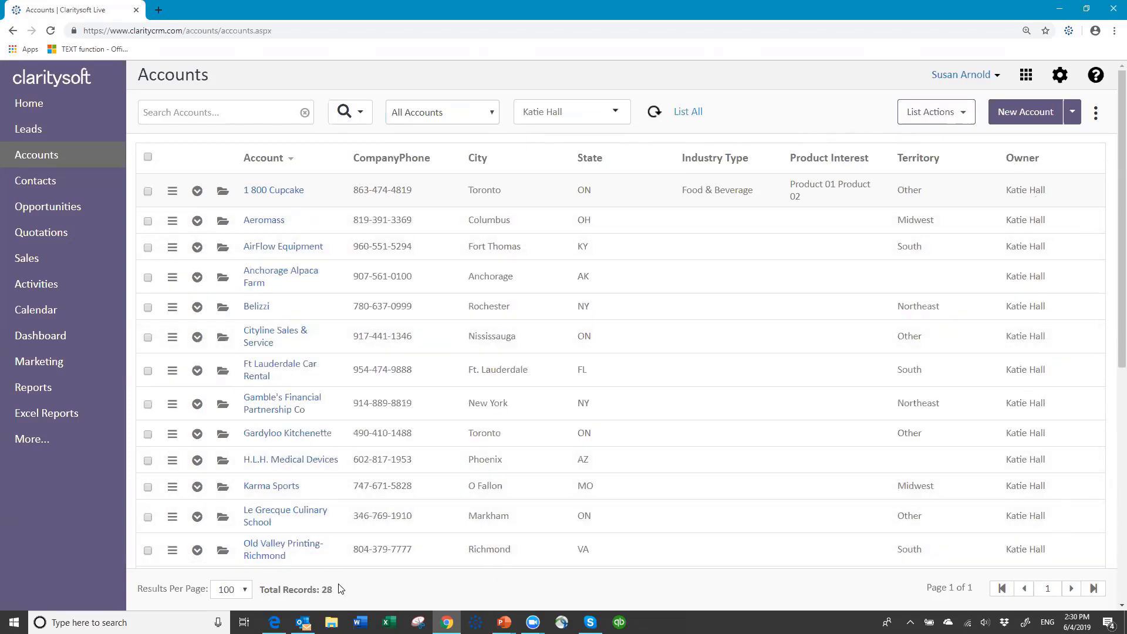
click(621, 114)
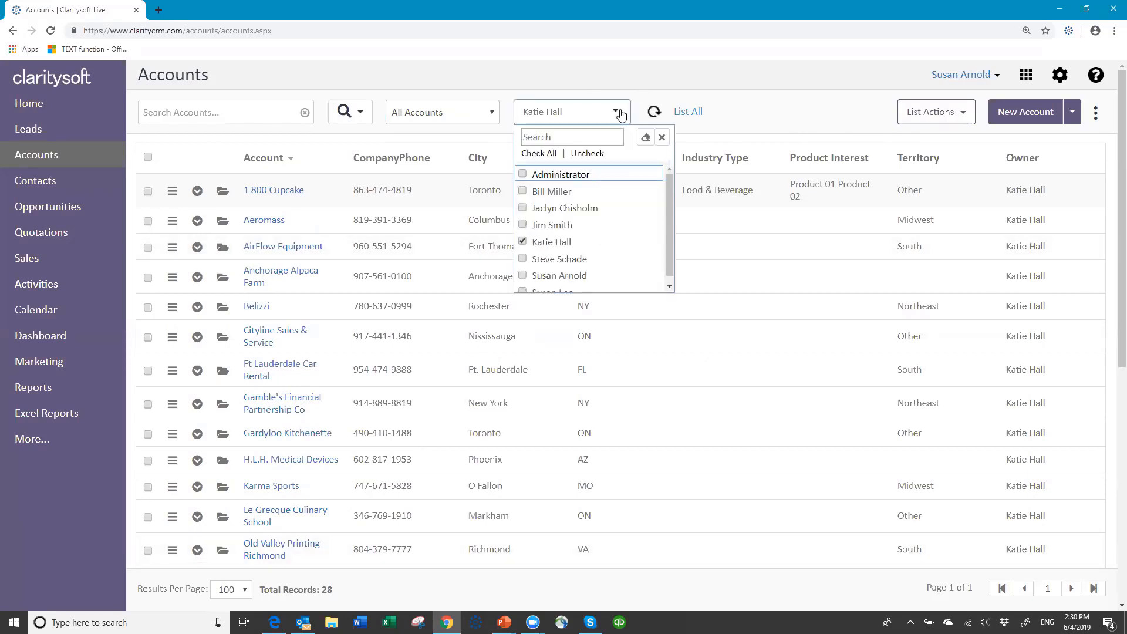
click(523, 243)
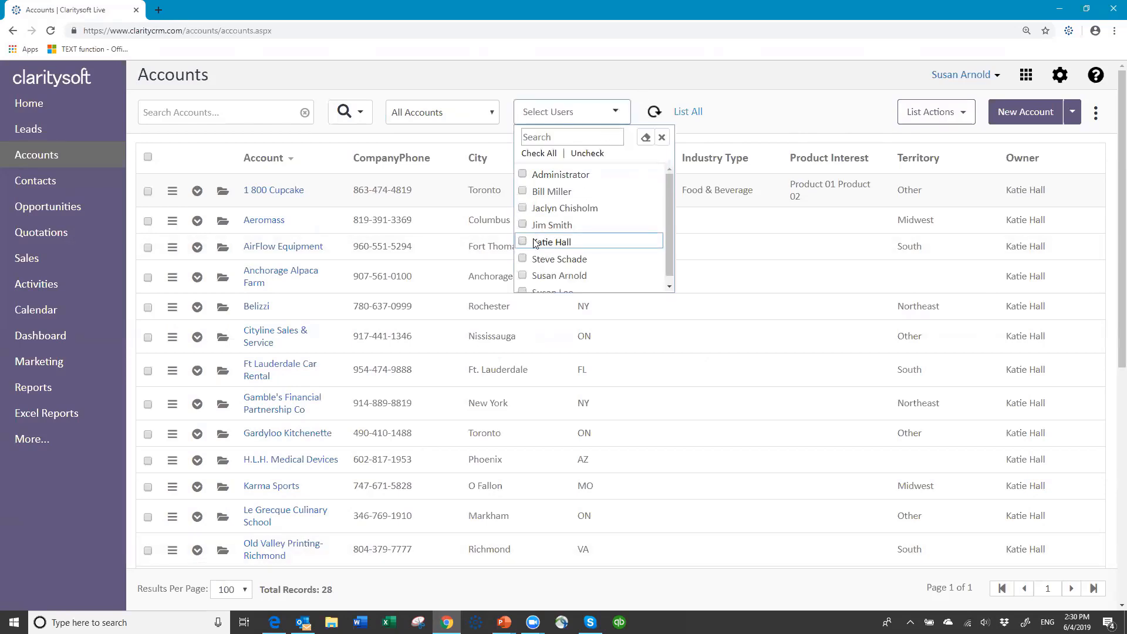
click(742, 117)
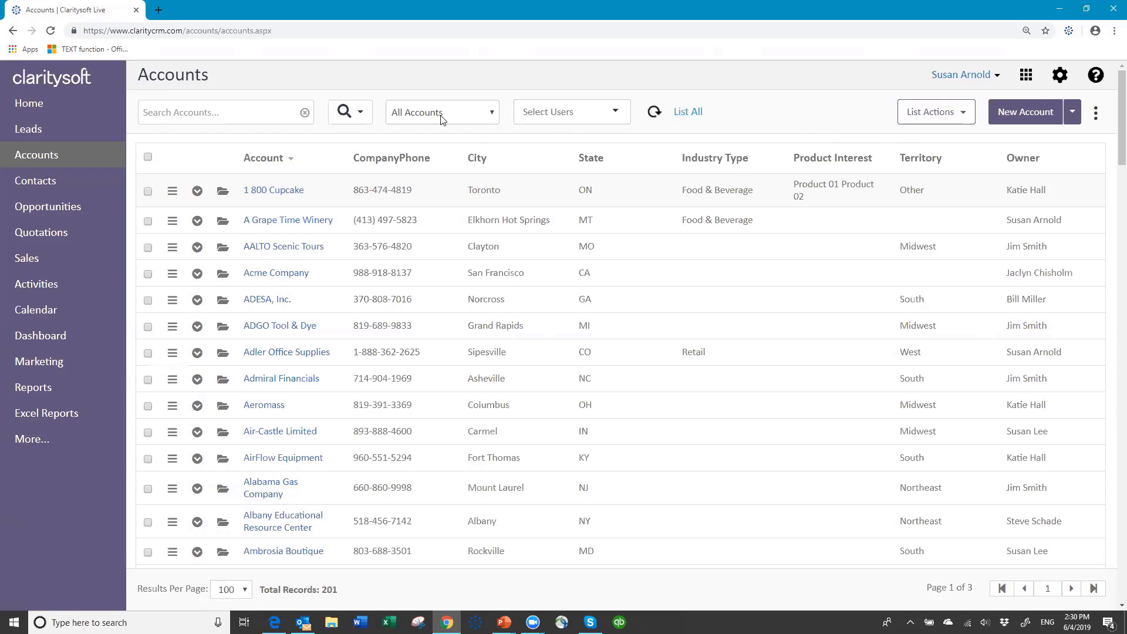
Open Global Search with Include Leads and Include Contacts ticked
click(361, 115)
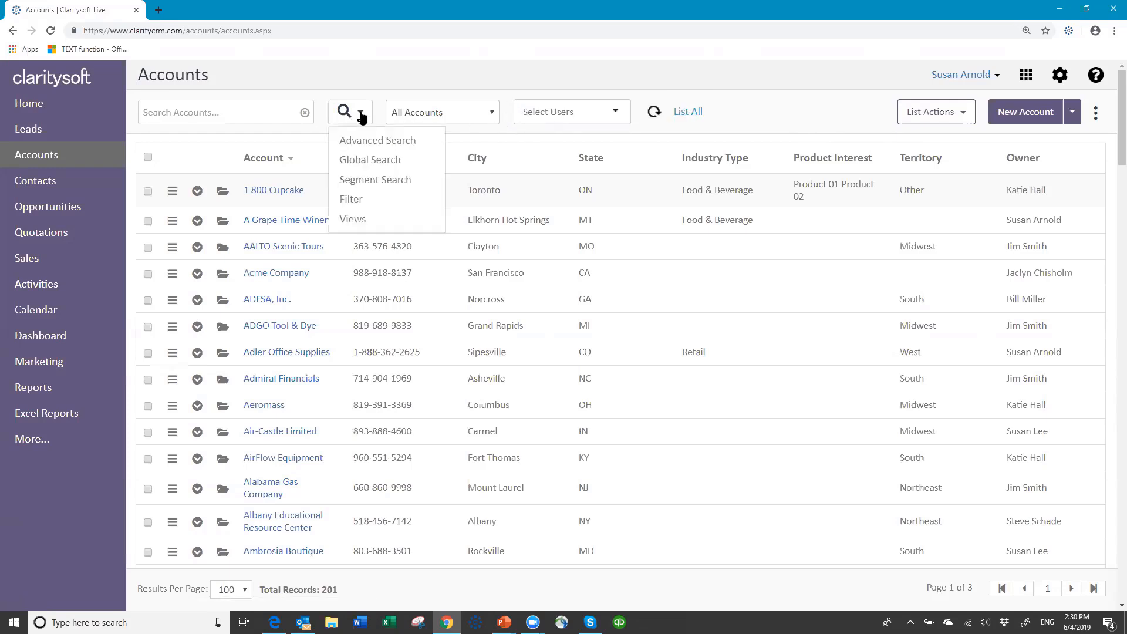
click(377, 161)
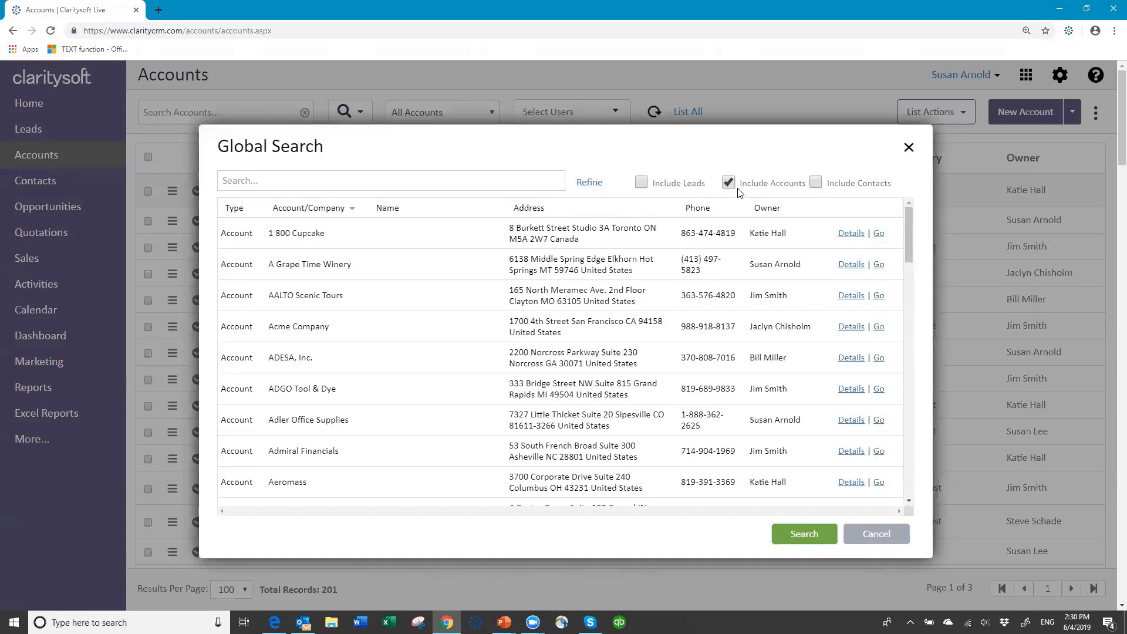
click(641, 183)
click(817, 184)
Search for a person's first name, then another name, finding one Silverman West lead
click(306, 182)
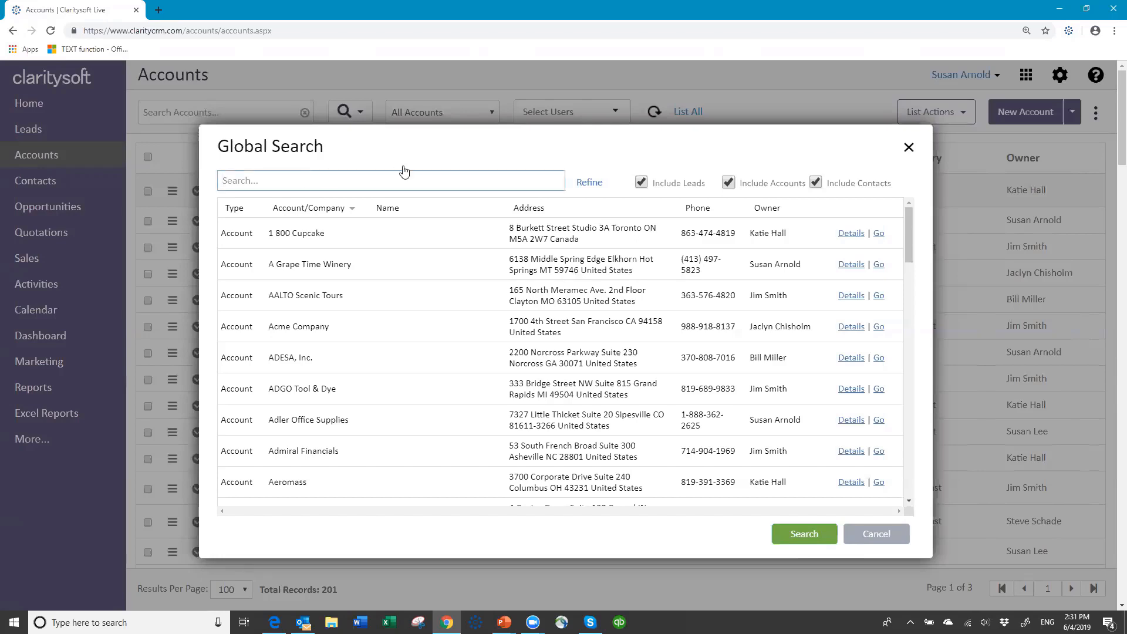
text(susan)
key(Return)
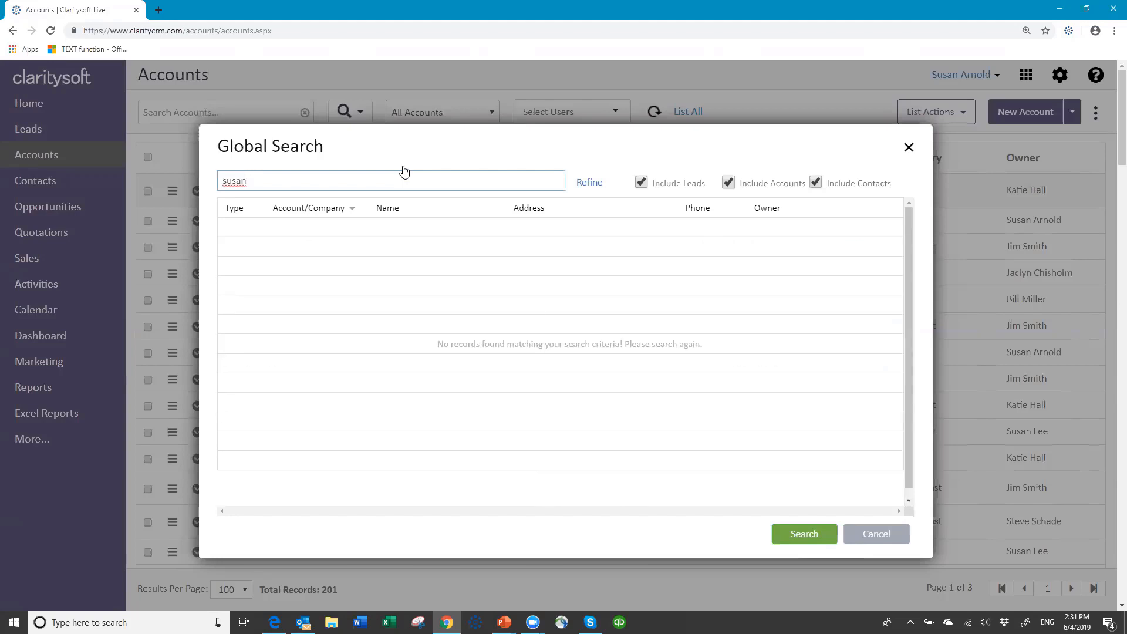
key(BackSpace)
key(BackSpace)
key(BackSpace)
key(BackSpace)
key(BackSpace)
text(tom)
key(Return)
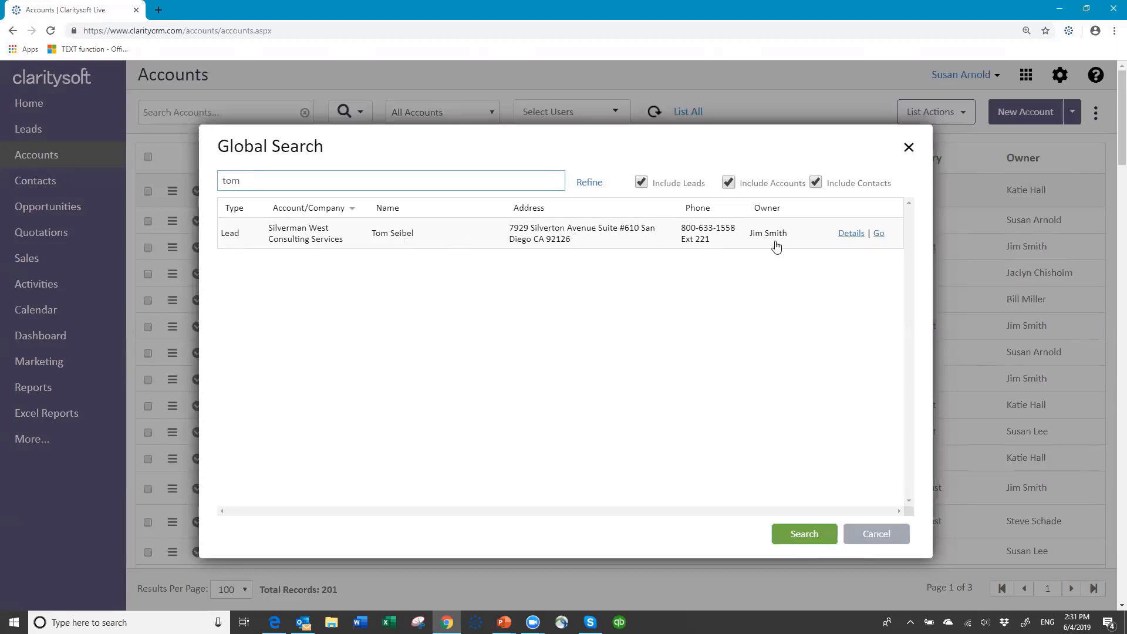
click(849, 234)
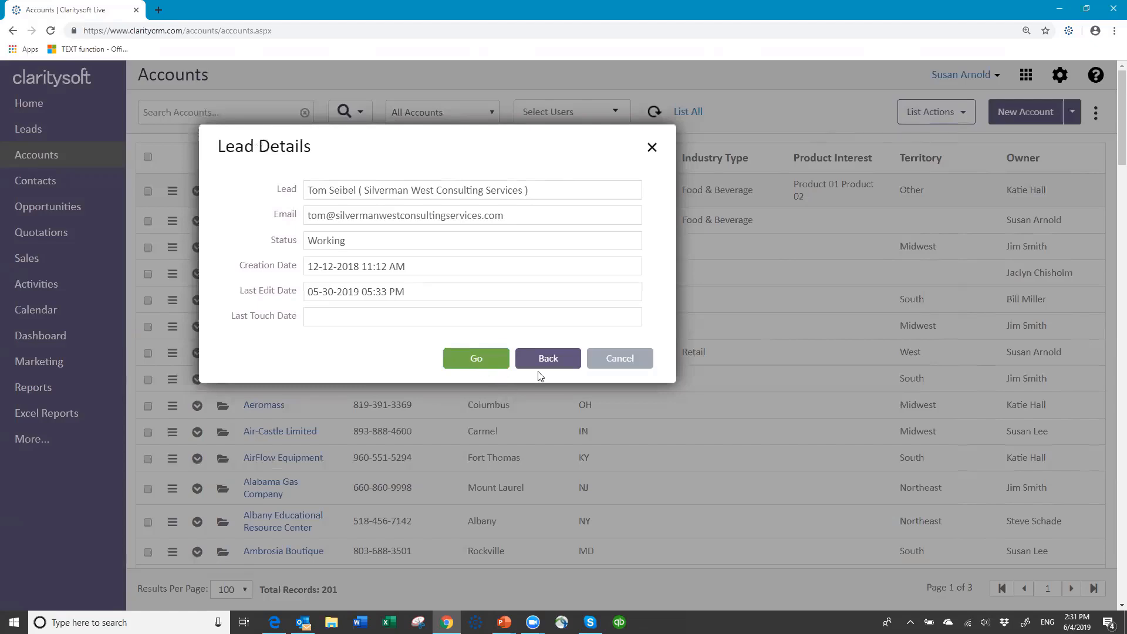
click(548, 359)
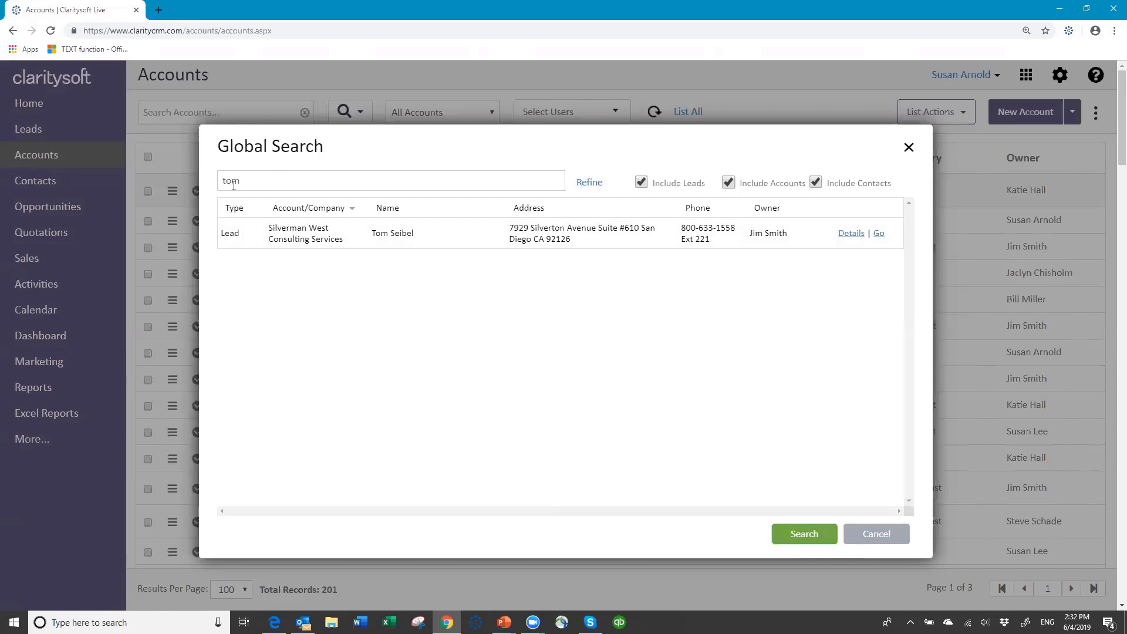
Replace the Global Search term with 'go'
drag(241, 181, 193, 181)
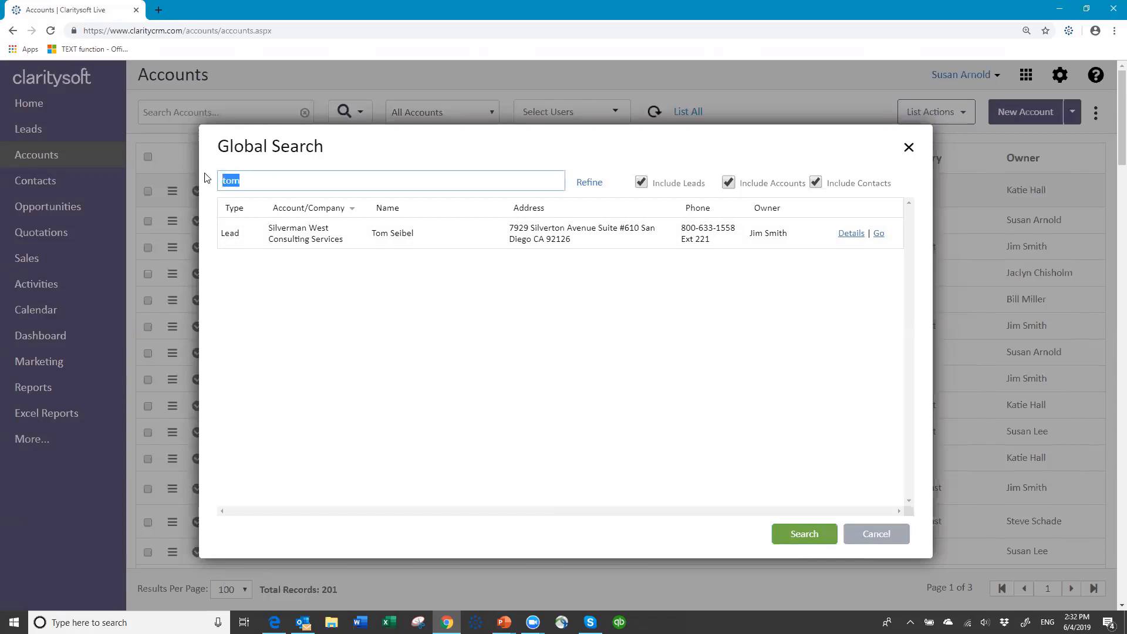
text(go)
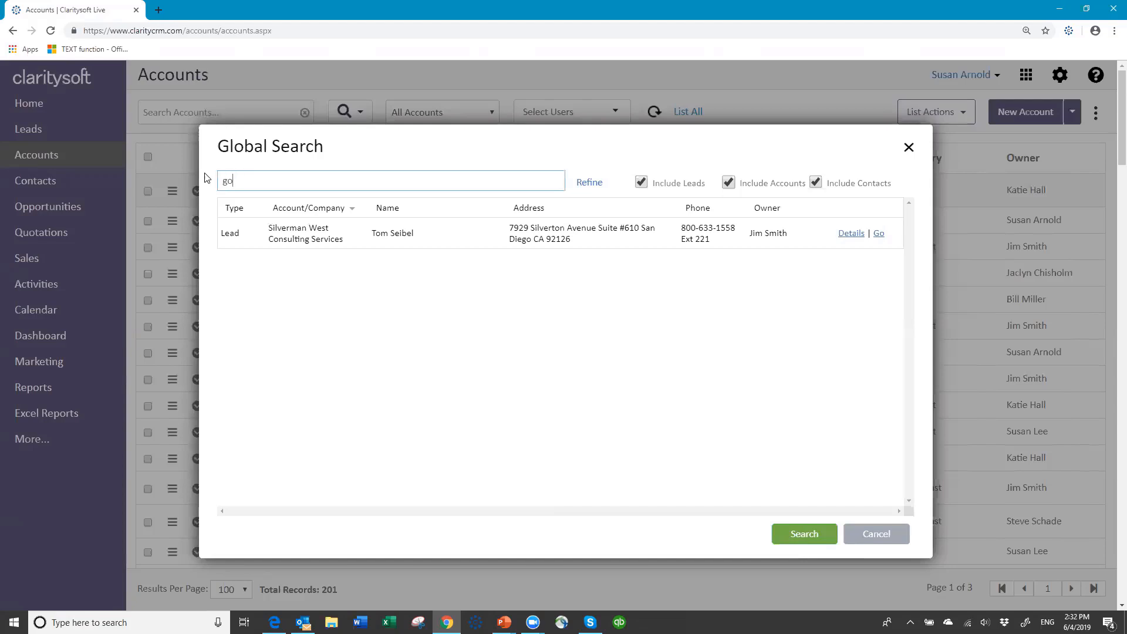
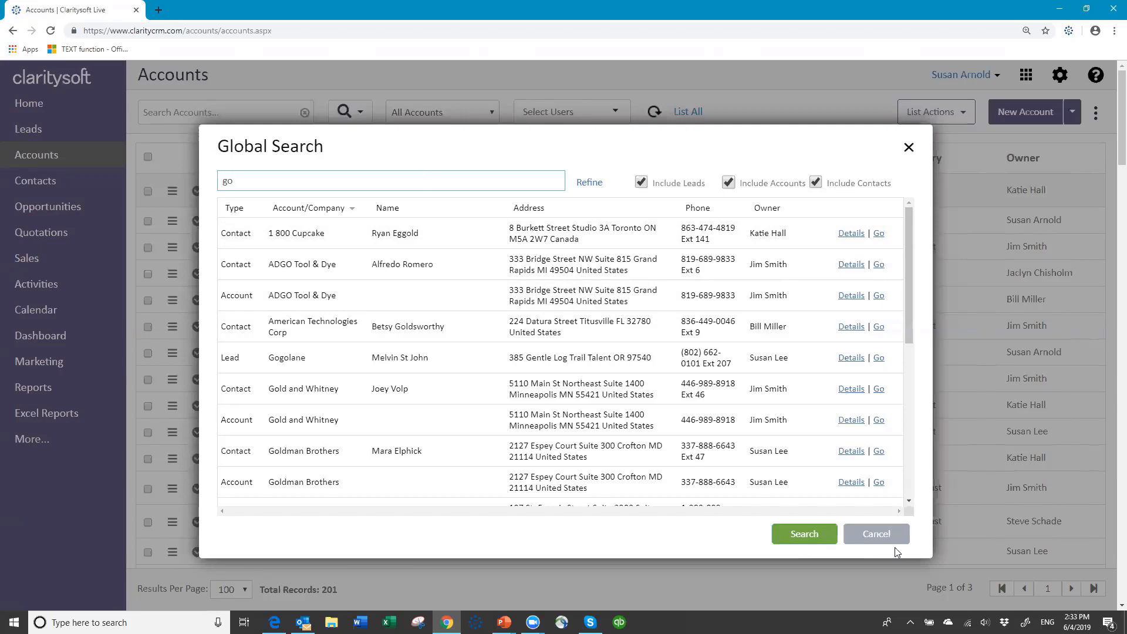
Cancel the Global Search and return to the 201-record Accounts list
click(877, 534)
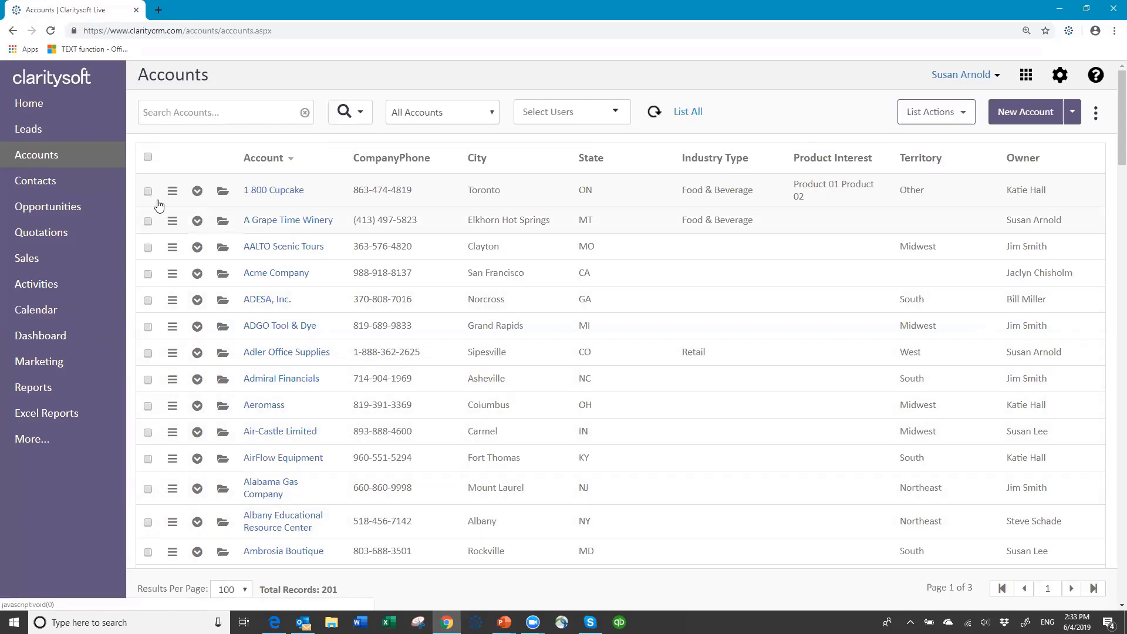
Go via Contacts to the Opportunities list showing 6 opportunities active this month
click(50, 183)
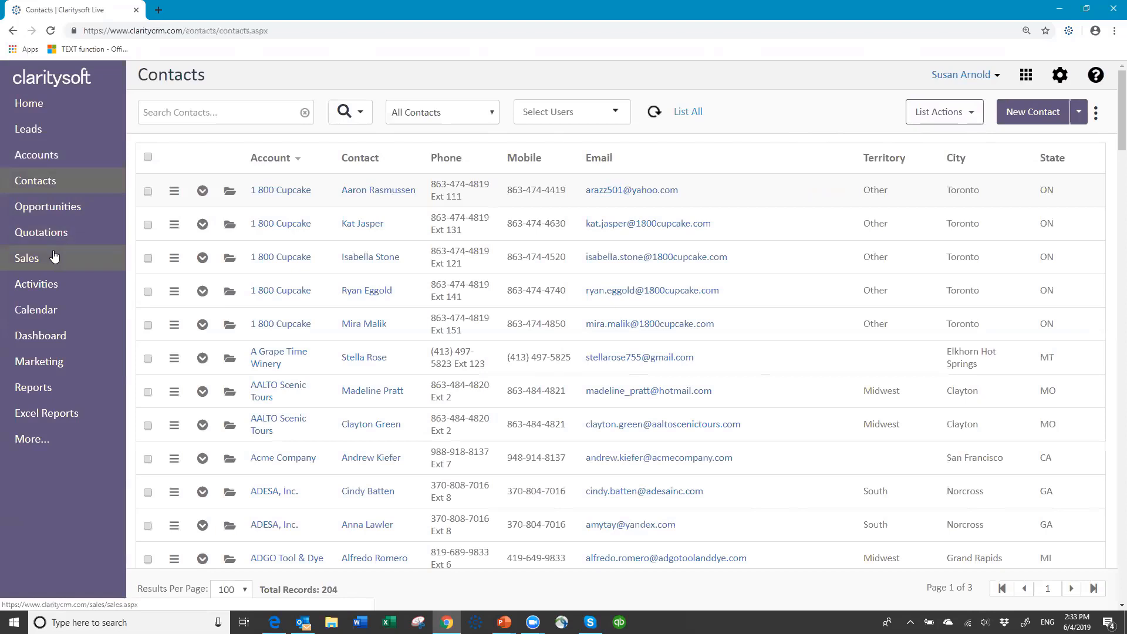
click(64, 206)
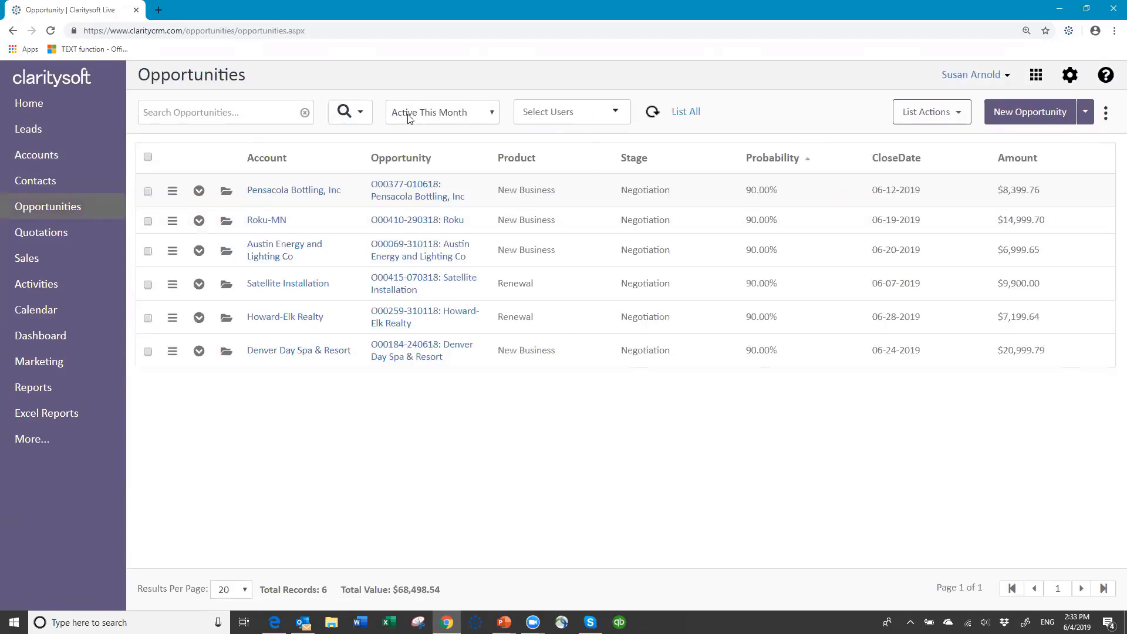
Switch the opportunity view to All Opportunities, then to All Active (364 records)
click(494, 118)
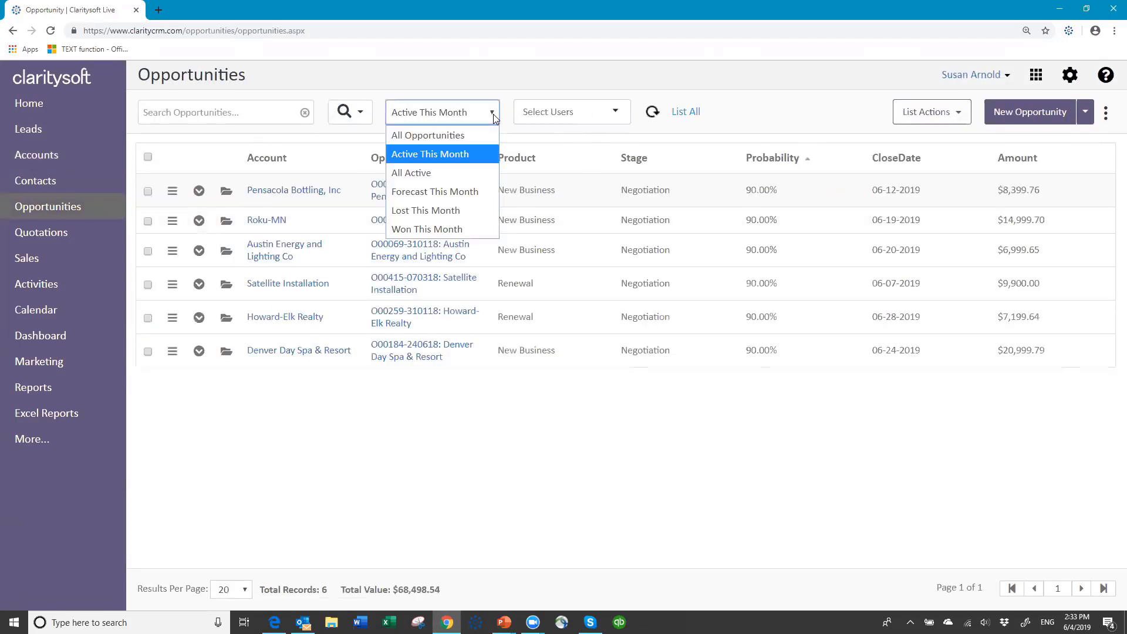
click(464, 136)
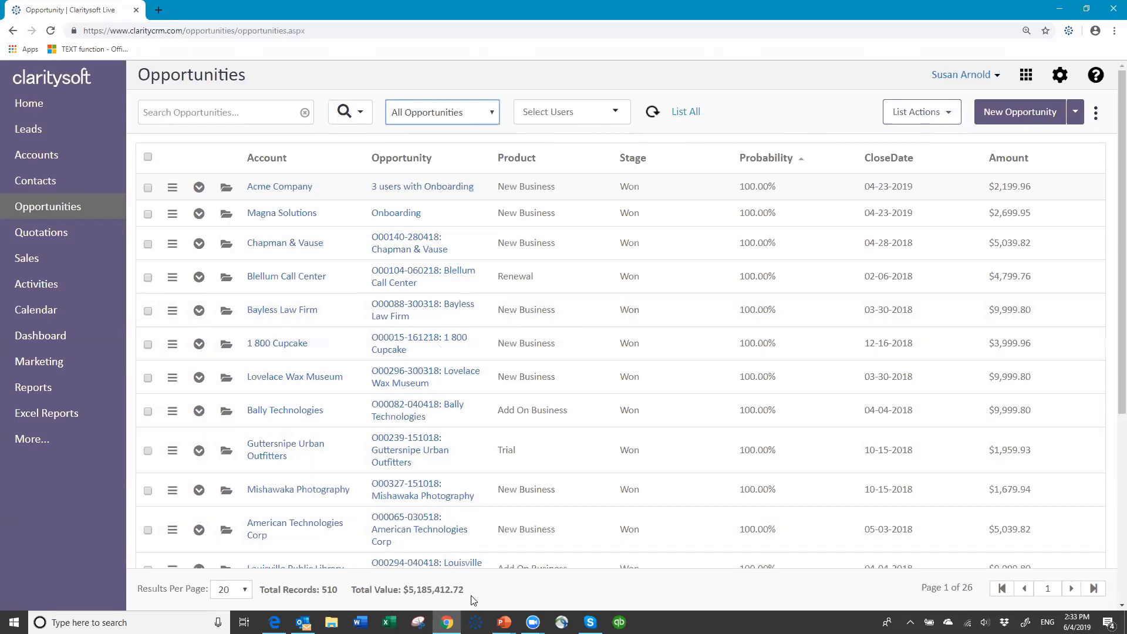
click(492, 117)
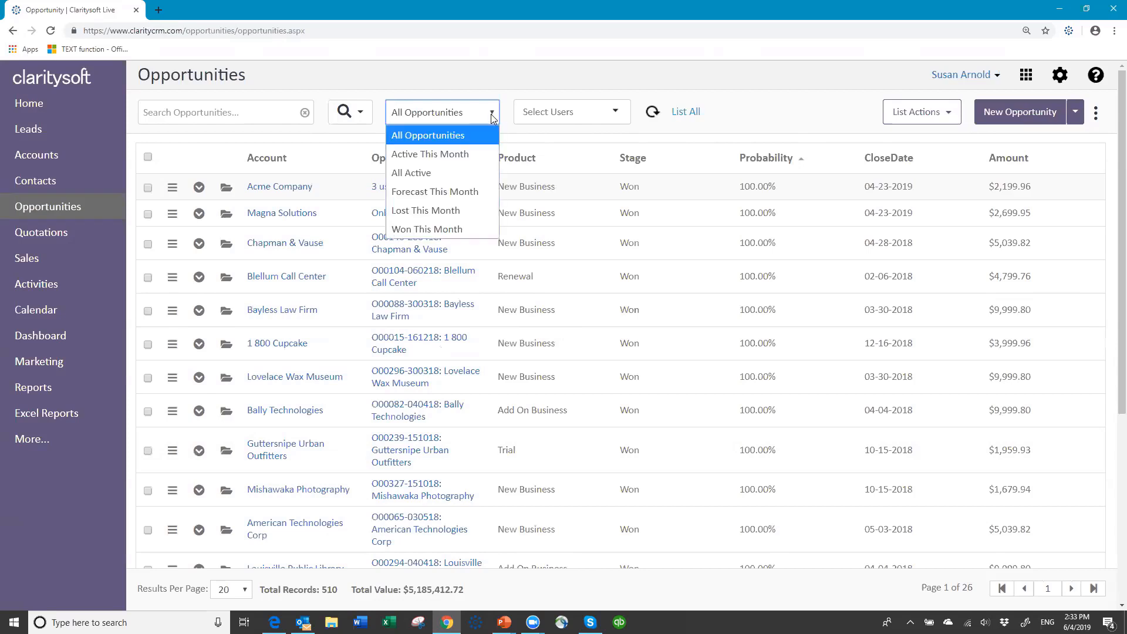
click(442, 175)
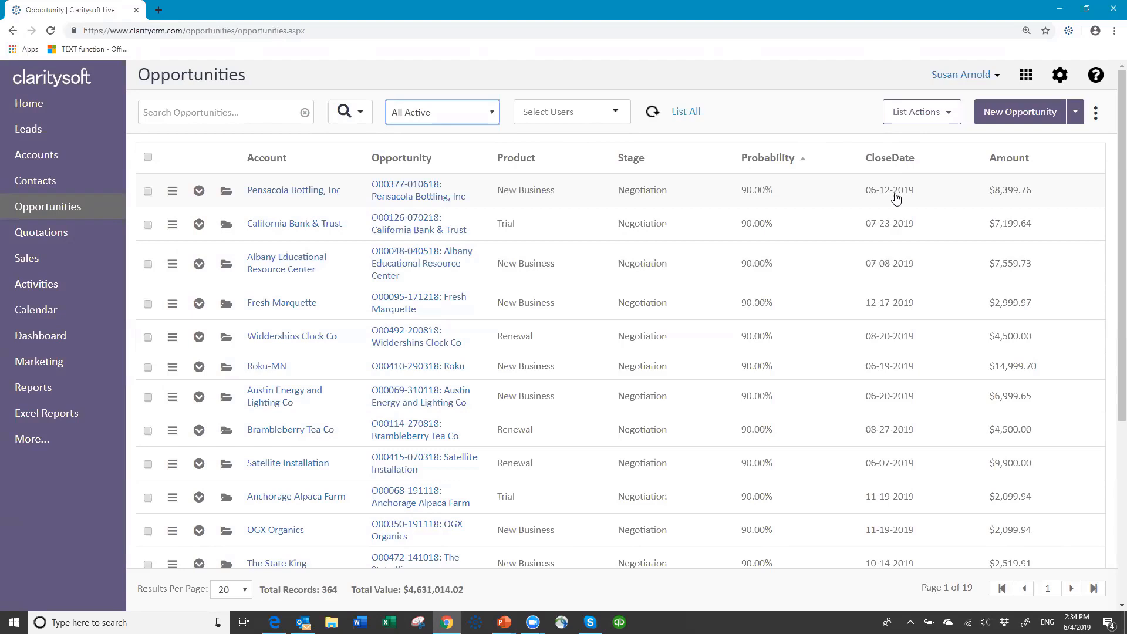
click(492, 119)
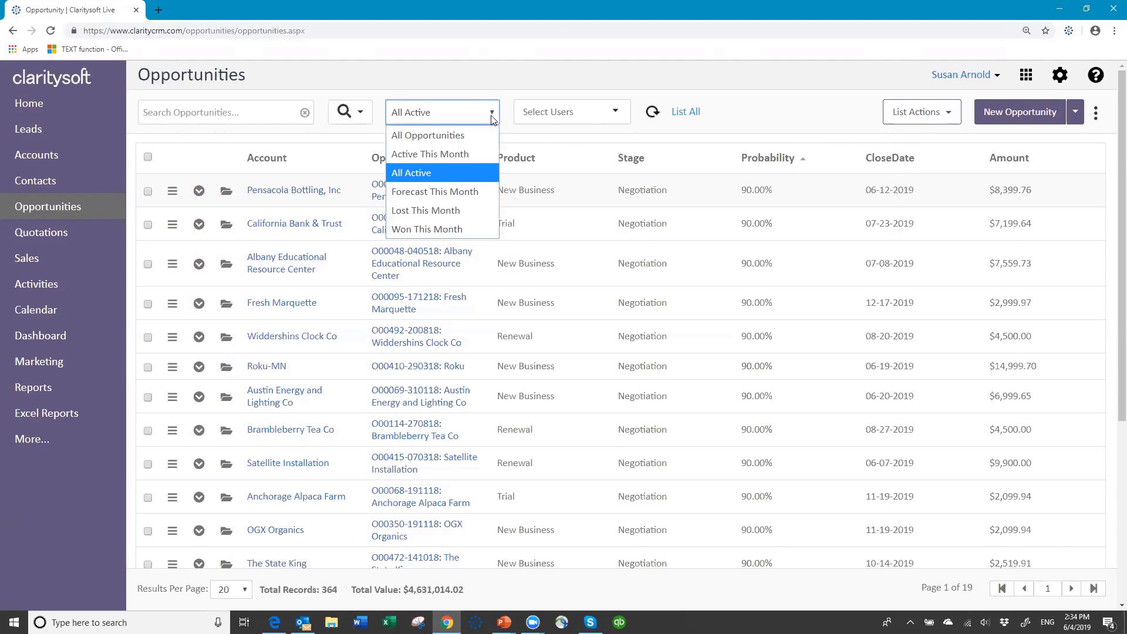
Switch the view to Active This Month, then back to All Opportunities (510 records)
click(478, 154)
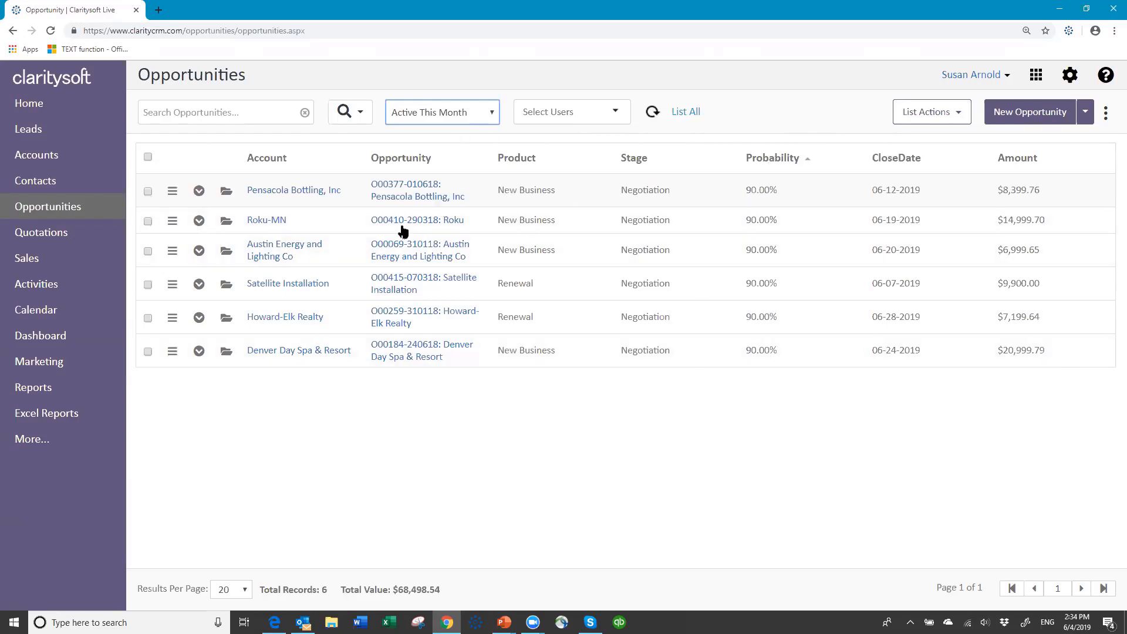
click(492, 117)
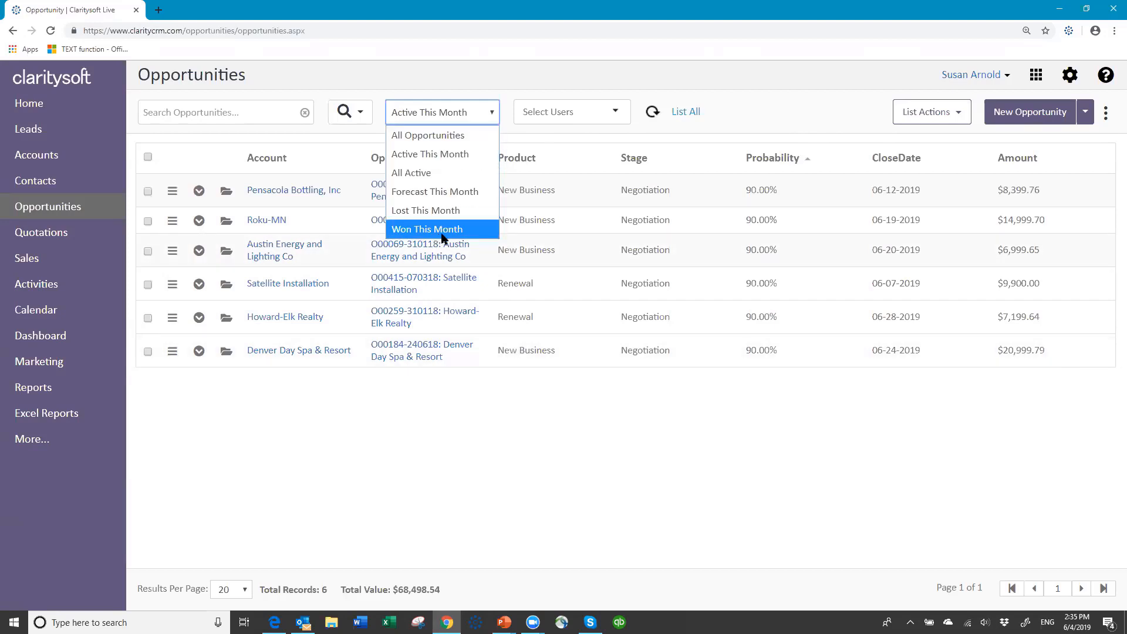
click(463, 136)
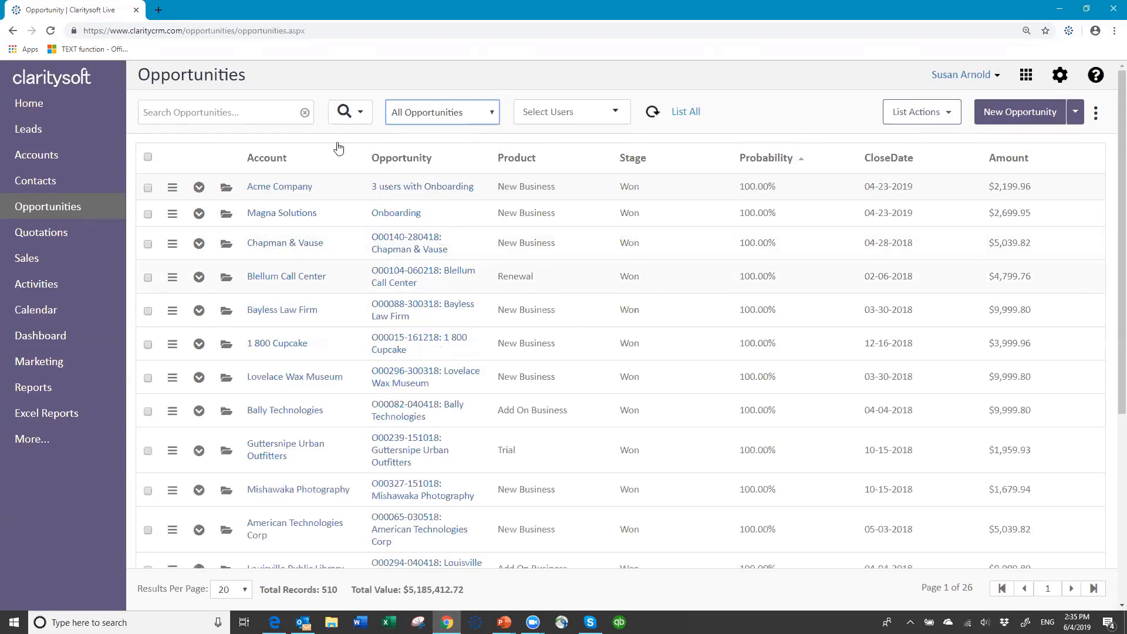
click(362, 112)
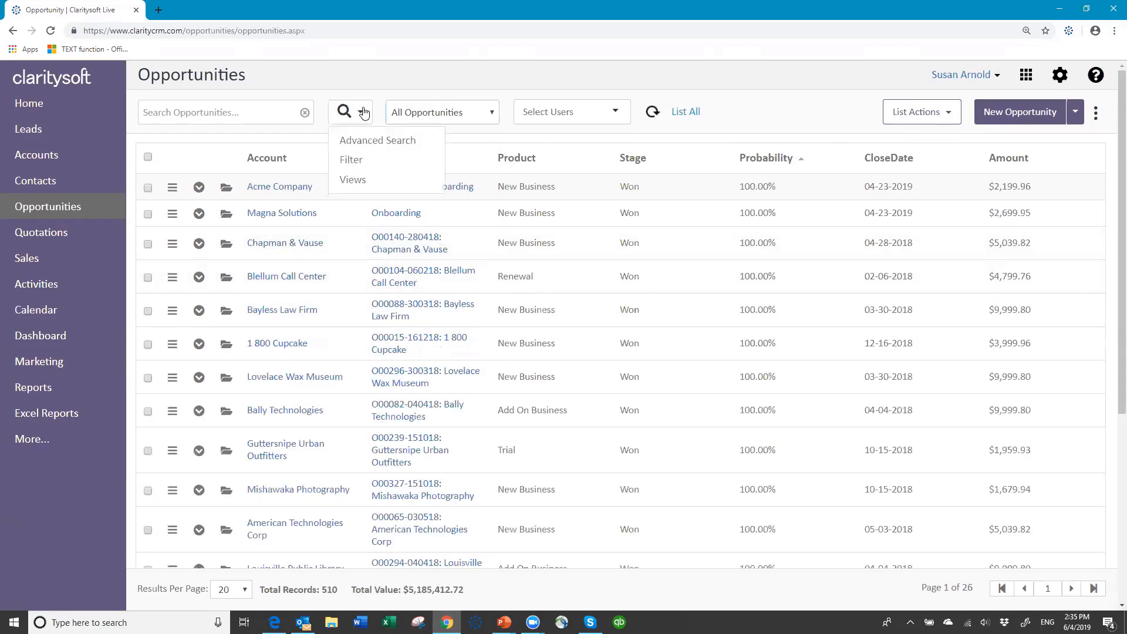
click(364, 112)
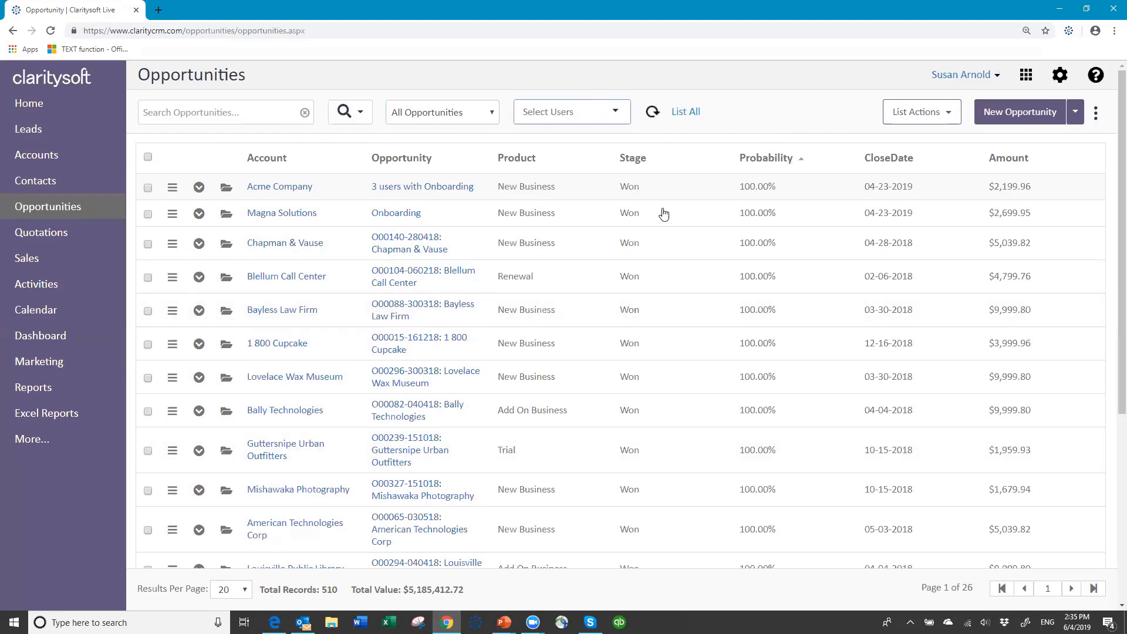
click(237, 110)
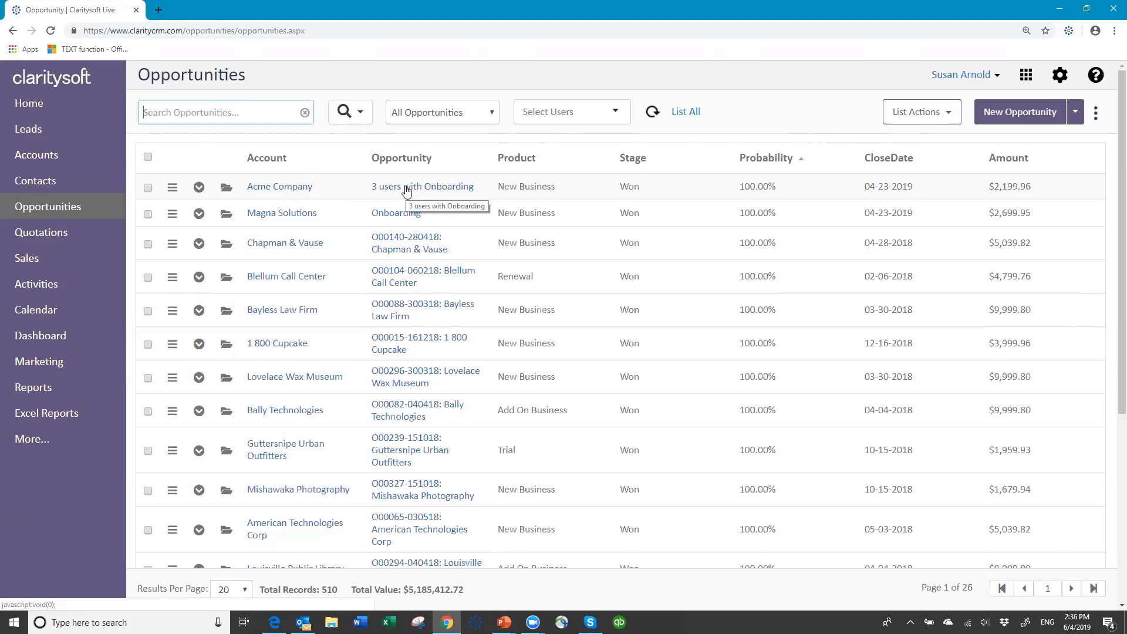
click(224, 188)
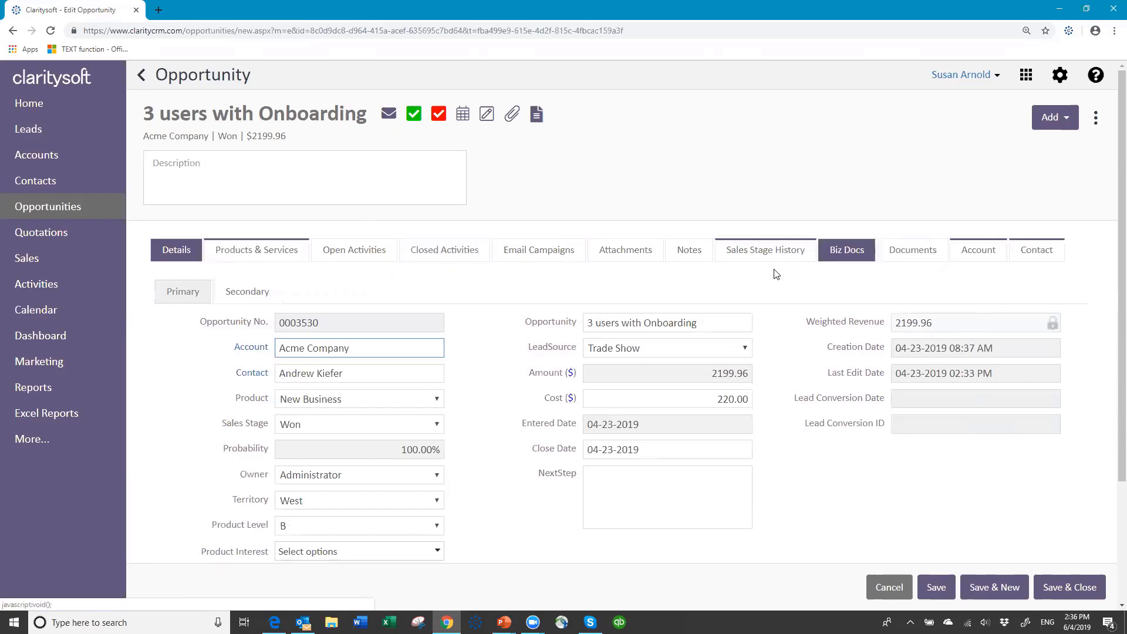
click(984, 251)
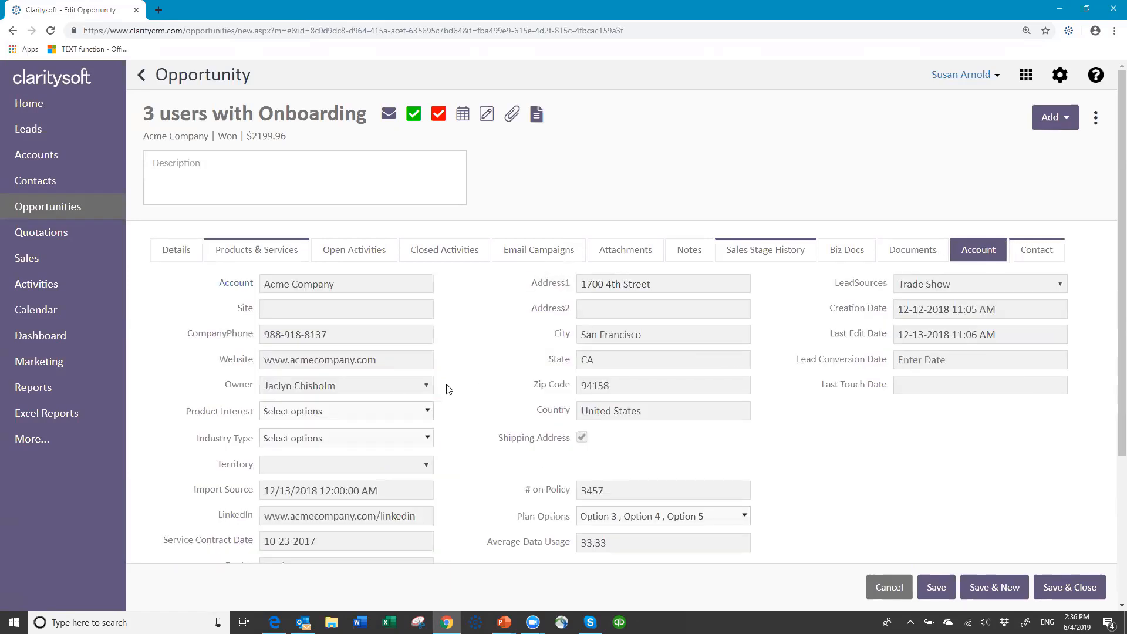
click(1039, 251)
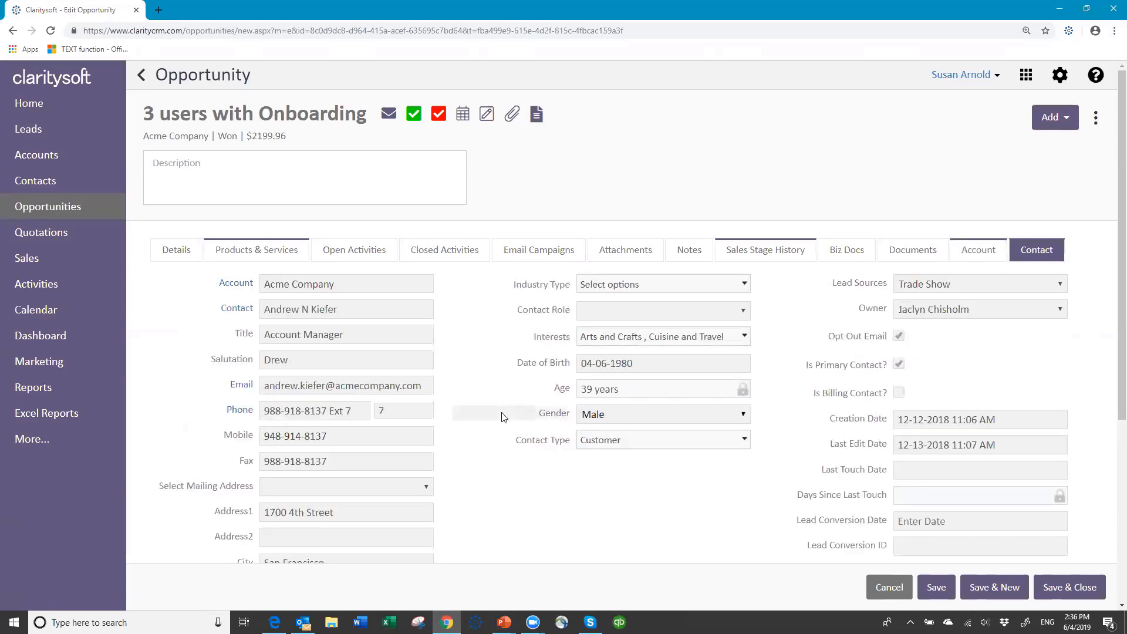
click(175, 250)
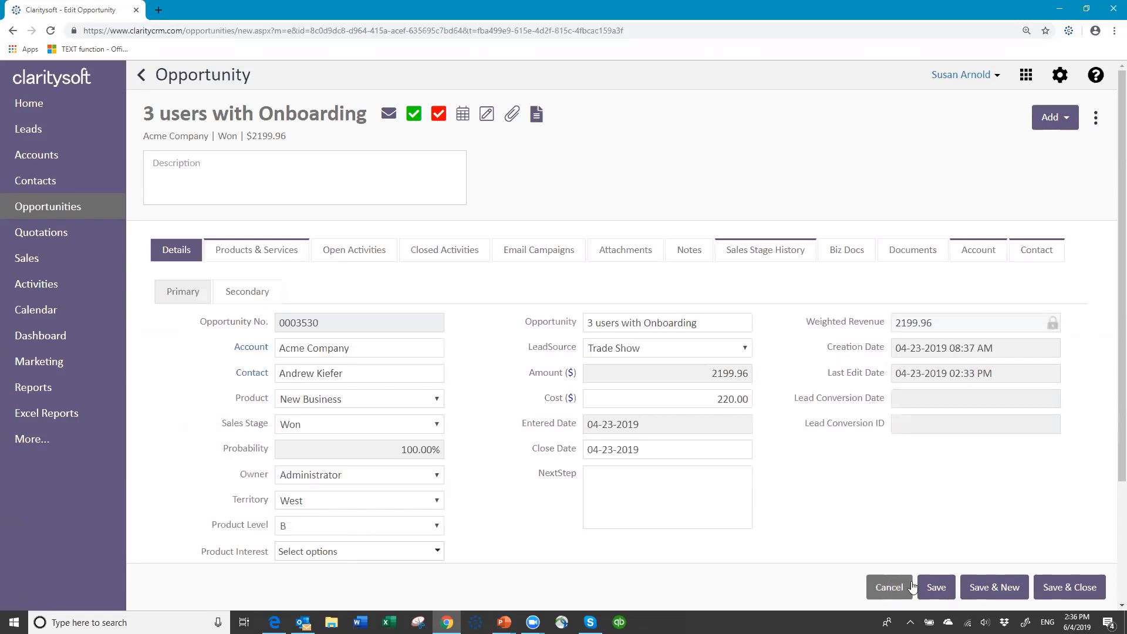
click(1069, 587)
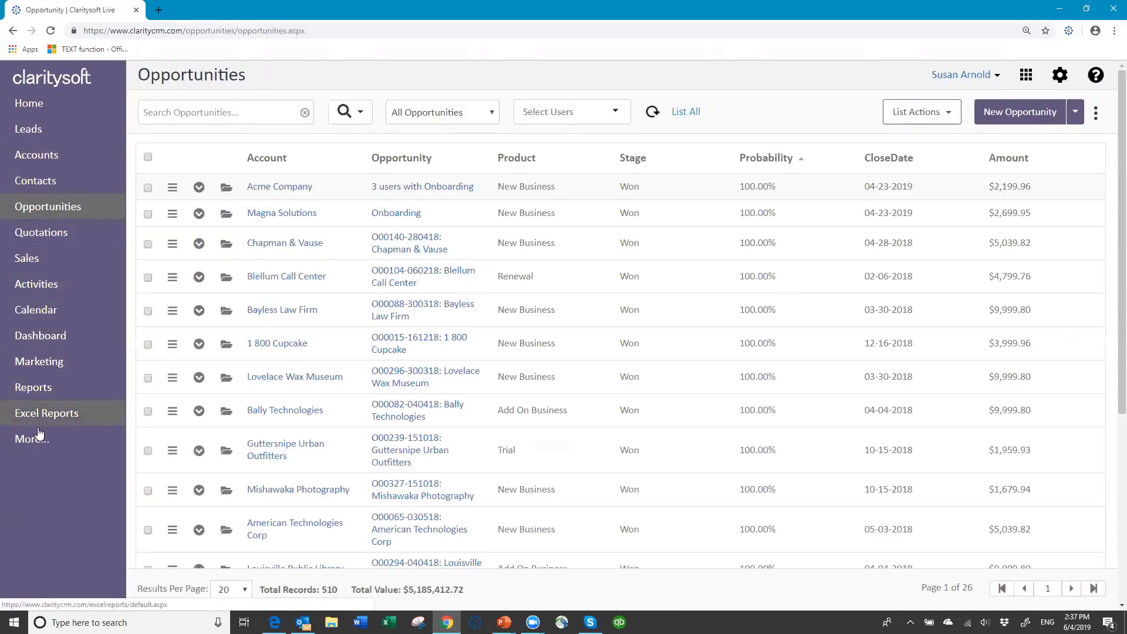
Open the Activities page showing today's 2 call activities
click(46, 285)
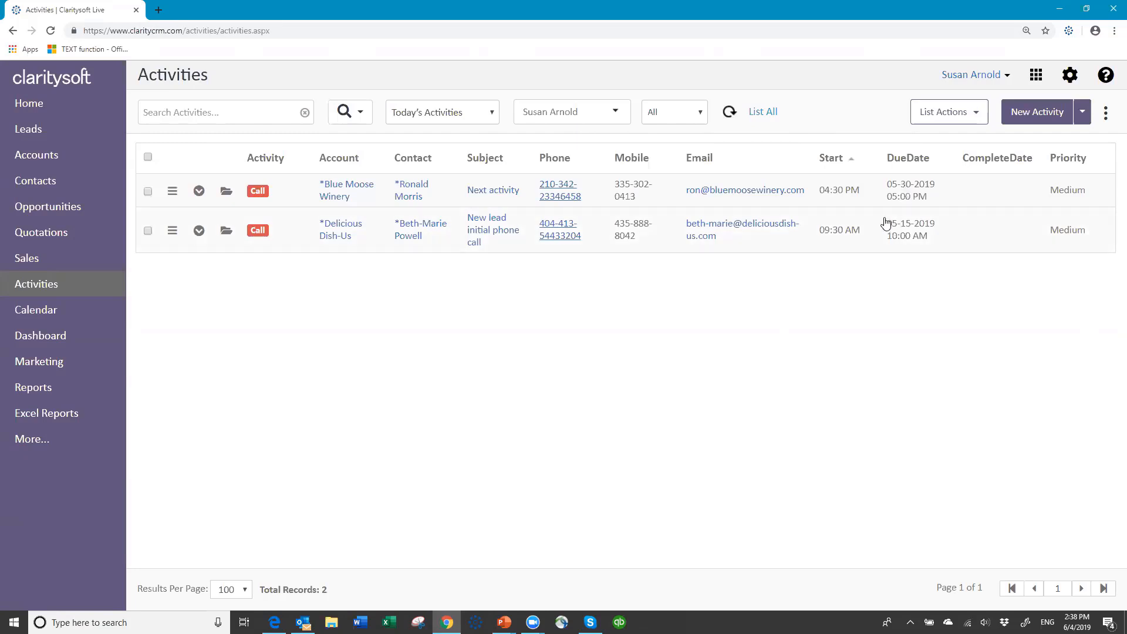
Show Completed Activities, search by the contact's first name, then erase the search text
click(492, 113)
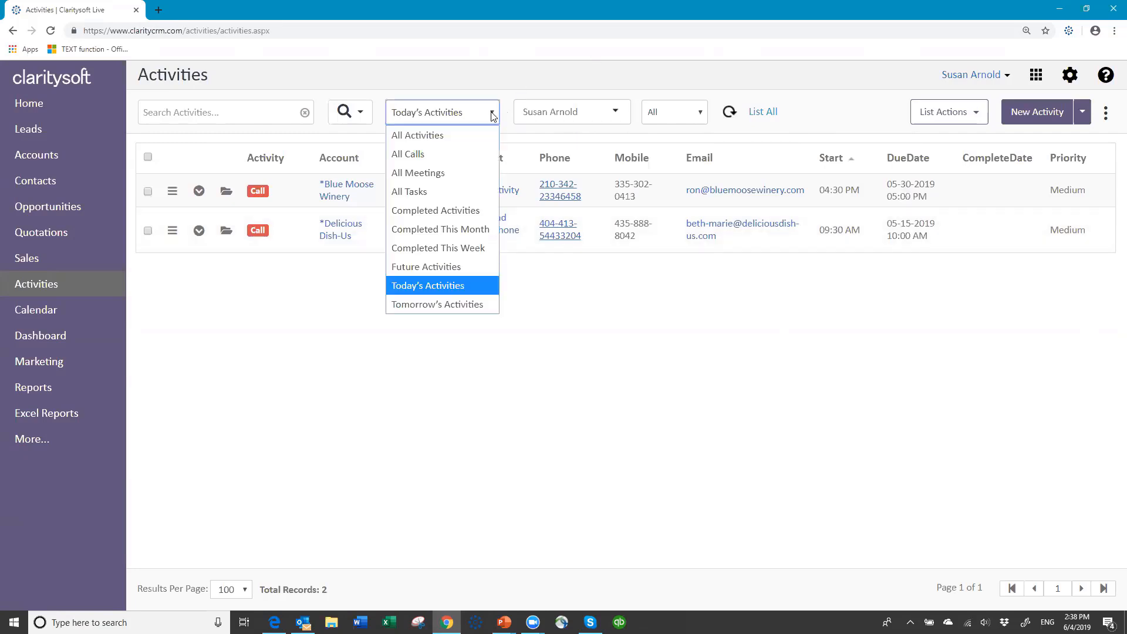
click(470, 214)
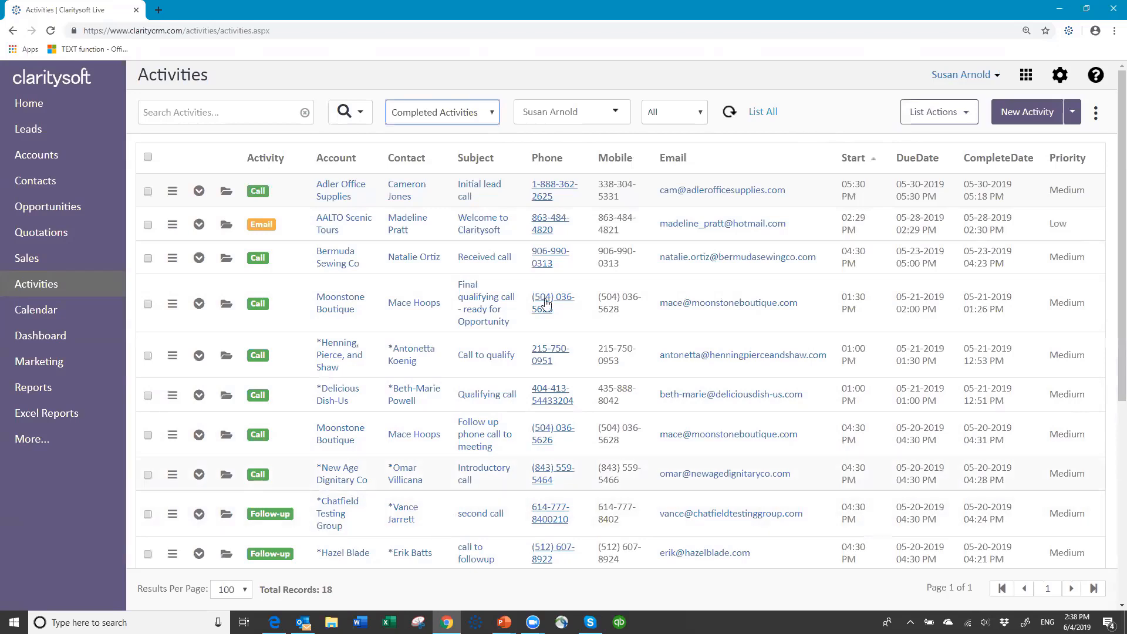
click(233, 111)
text(hazel)
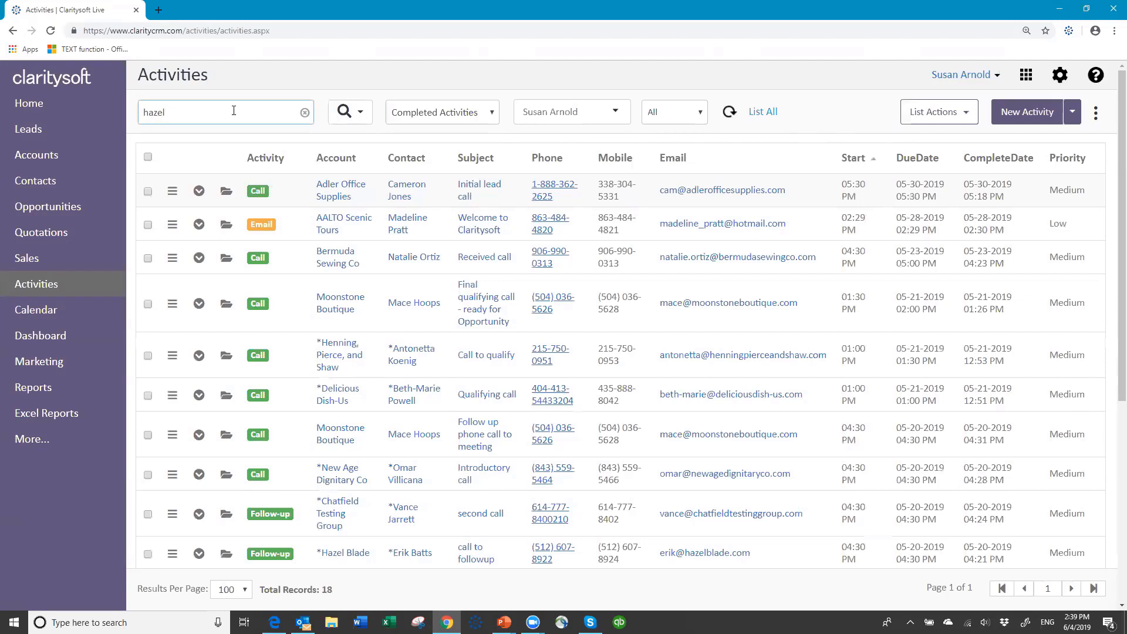
key(Return)
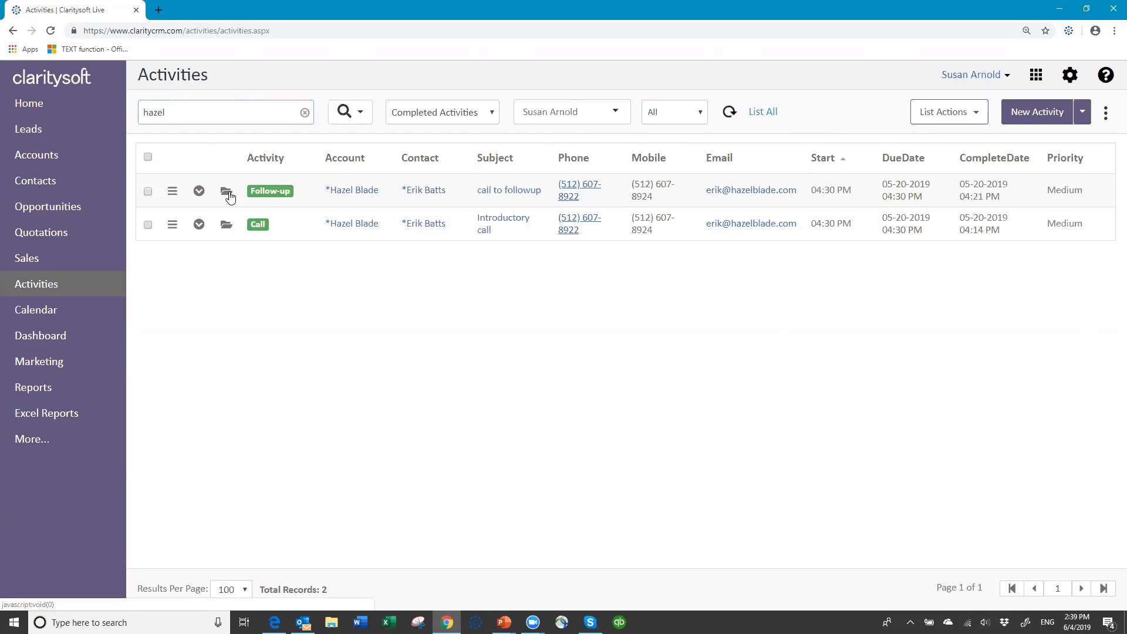
key(BackSpace)
Switch to the All Activities view and clear the search, listing all 20 activities
click(494, 114)
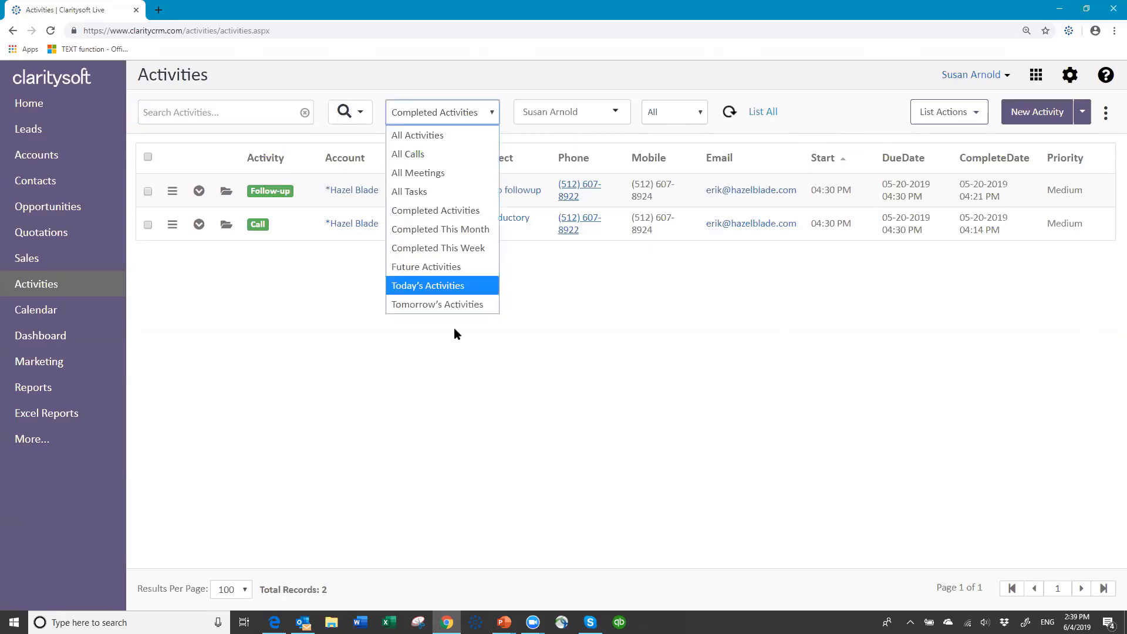
click(455, 136)
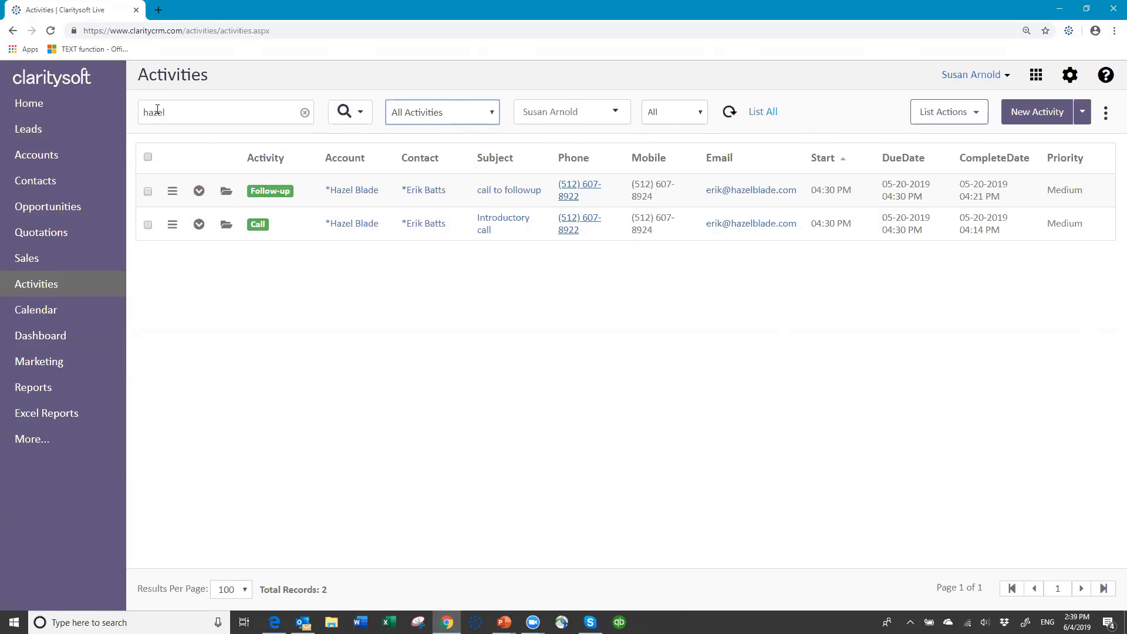
click(305, 113)
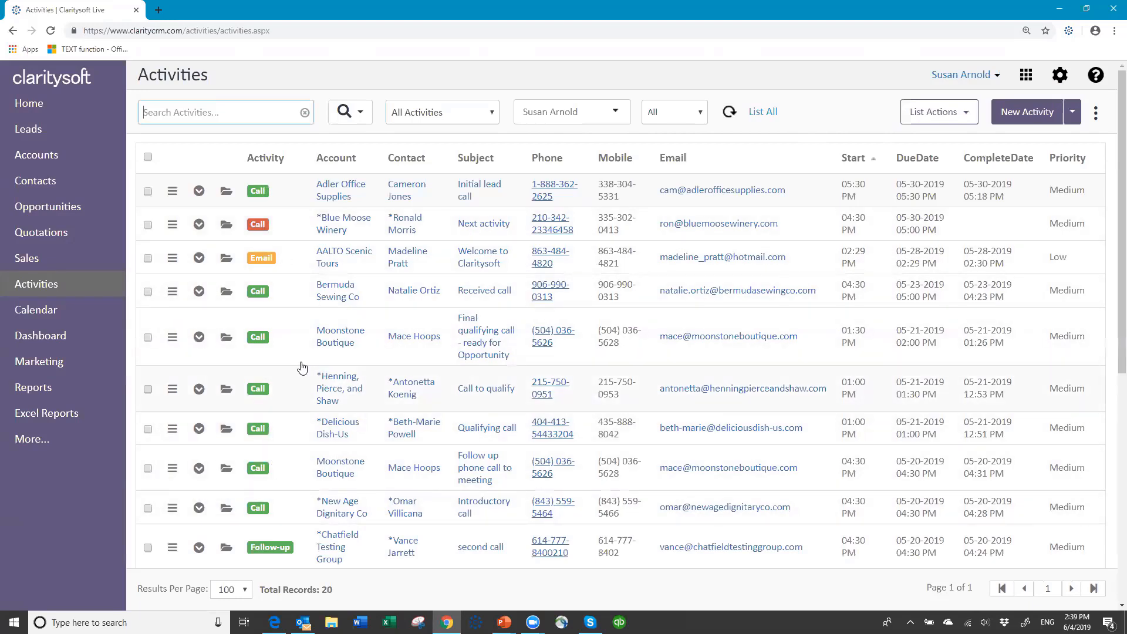
scroll(298, 365, down, 2)
scroll(298, 365, down, 5)
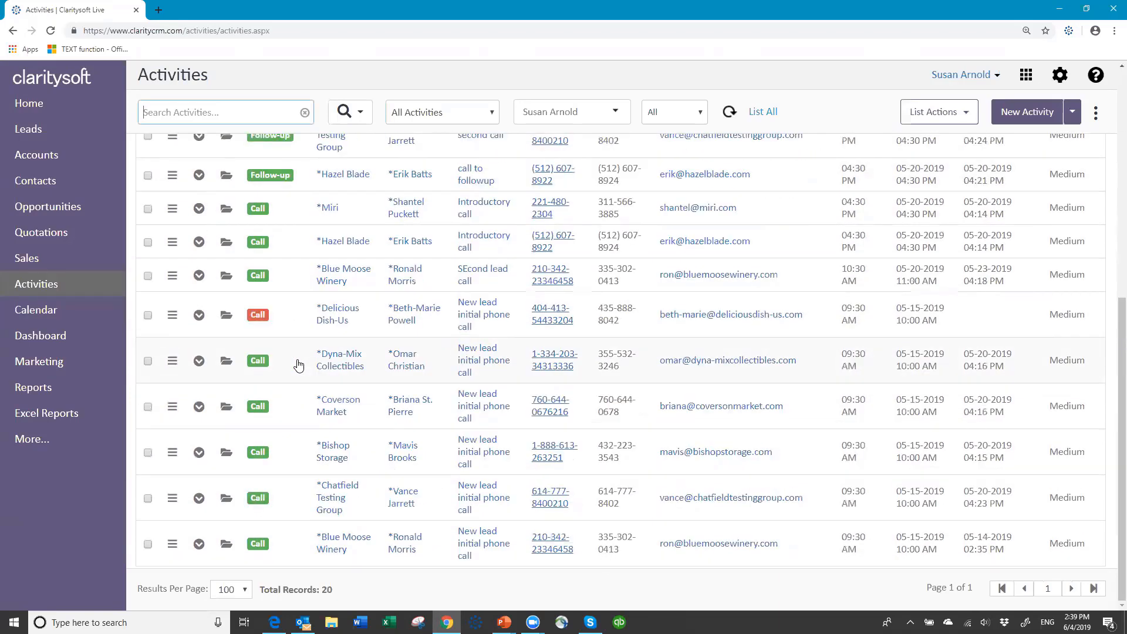
scroll(293, 359, up, 7)
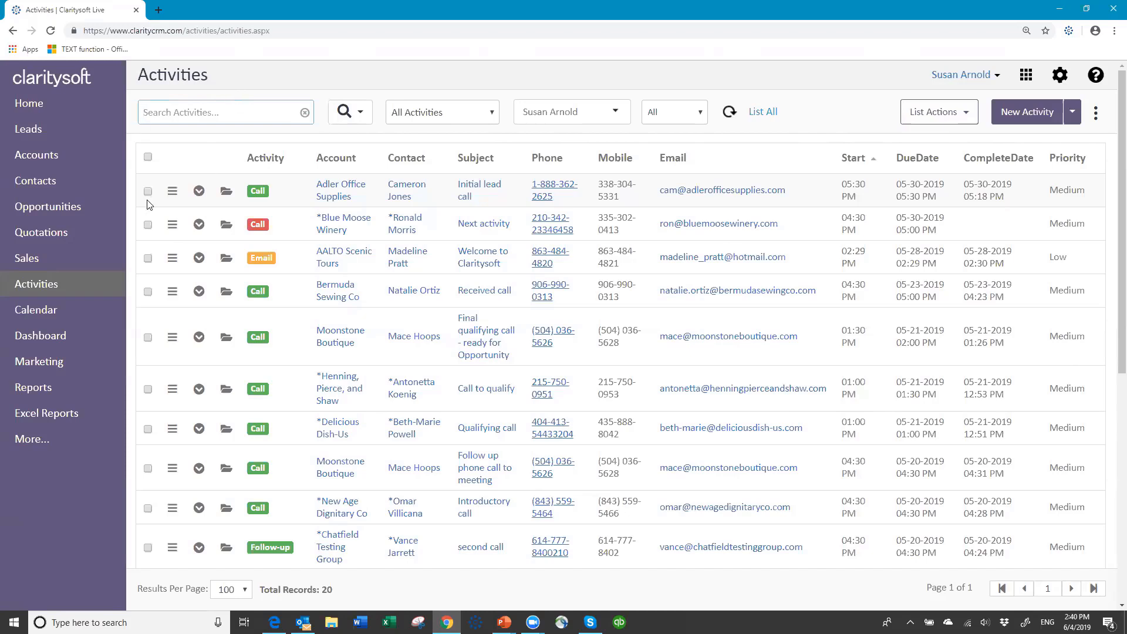
Go via Accounts to the Leads list, New view with 112 records
click(53, 156)
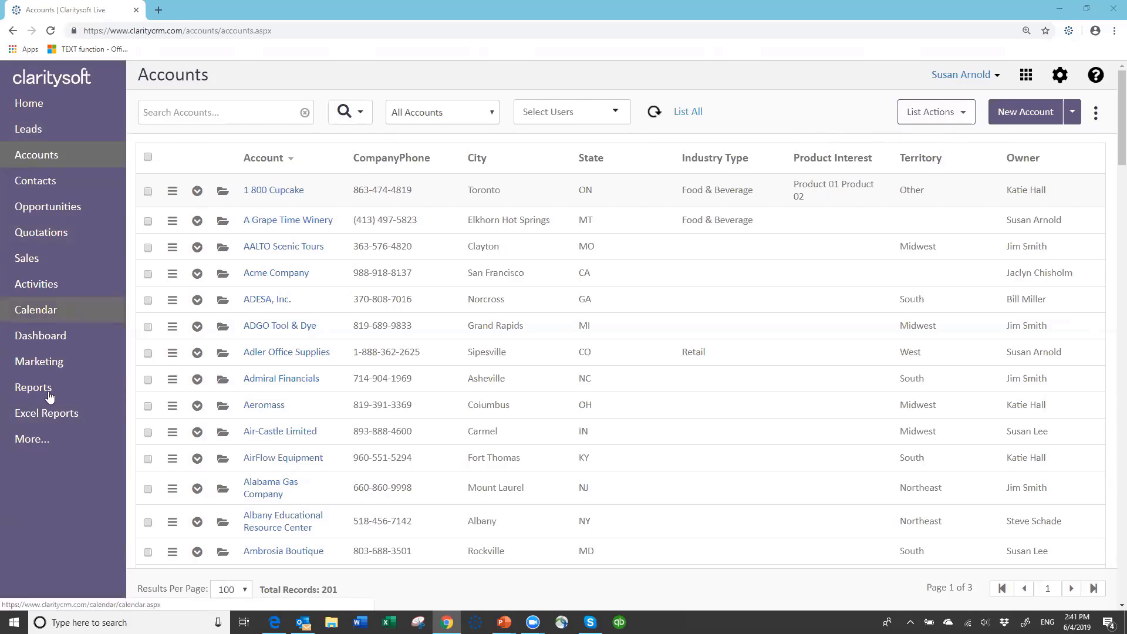
click(29, 133)
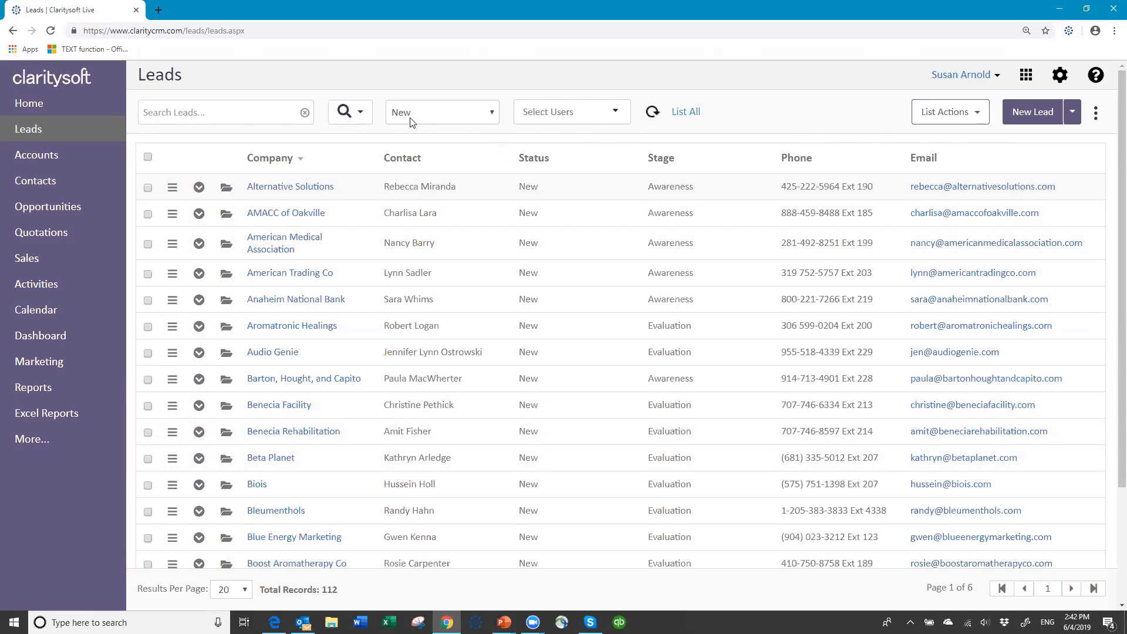
Switch the leads view to Working and back to New, then start a new lead
click(494, 117)
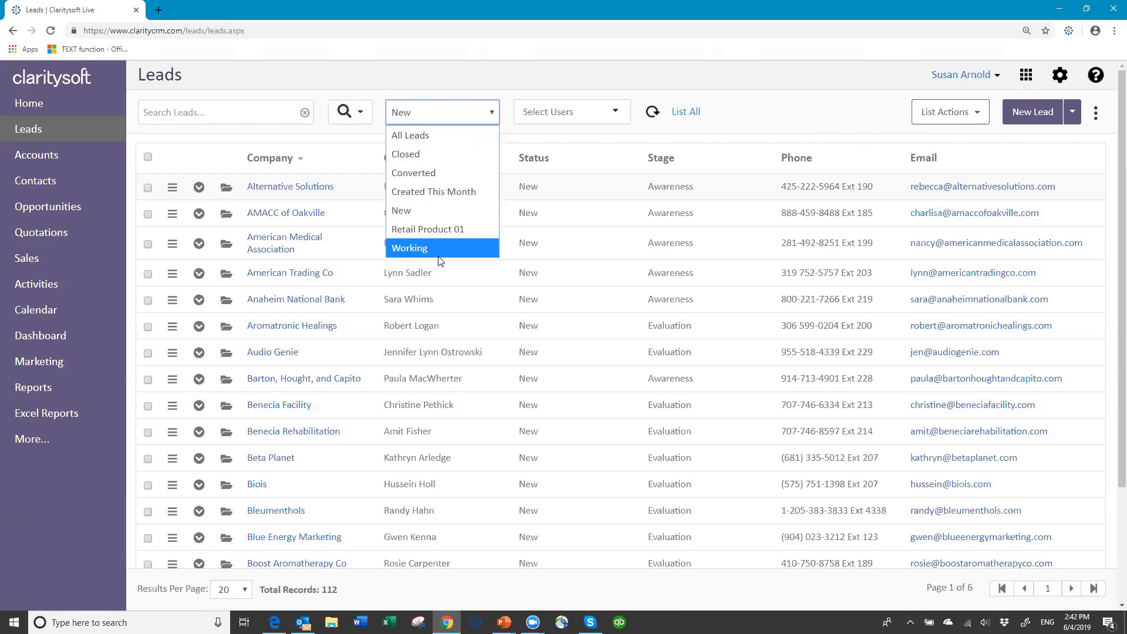
click(429, 212)
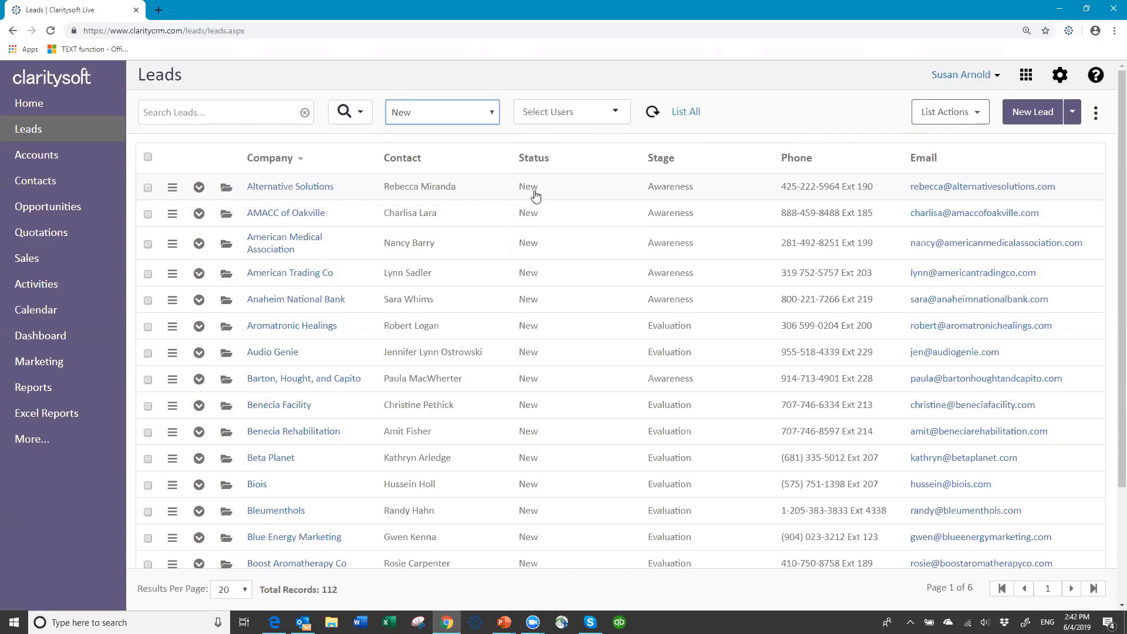
click(489, 113)
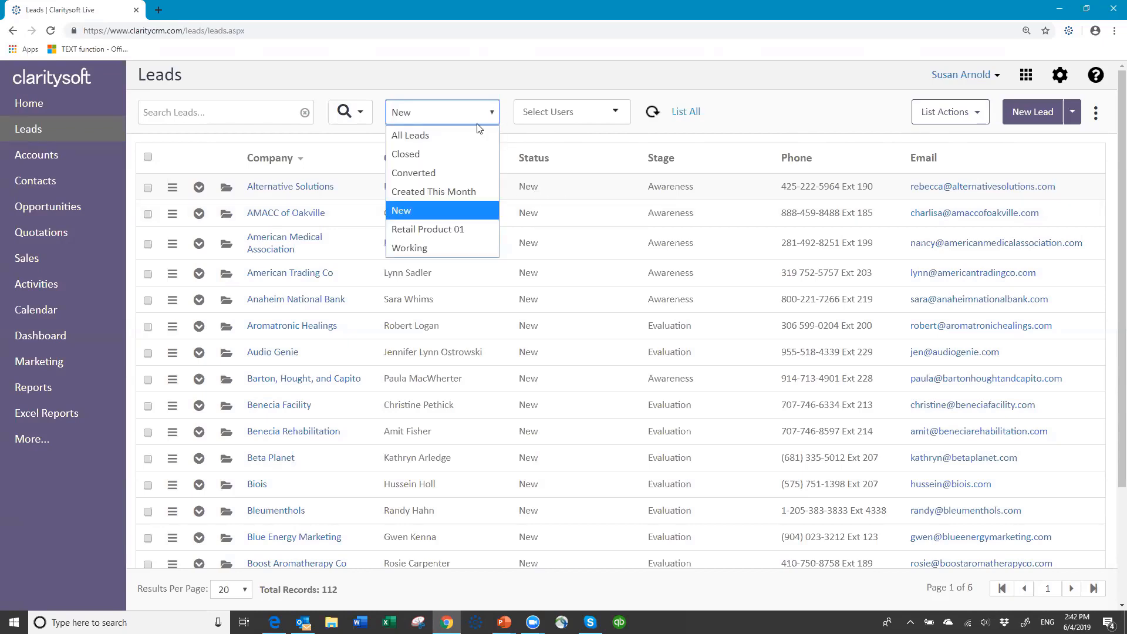
click(419, 246)
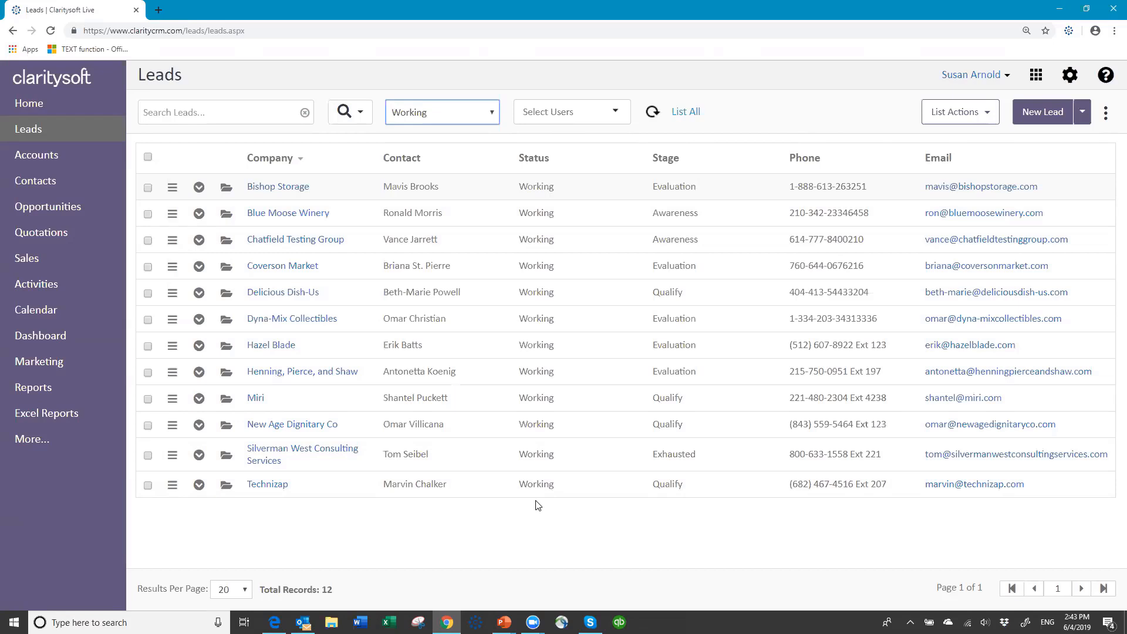
click(493, 115)
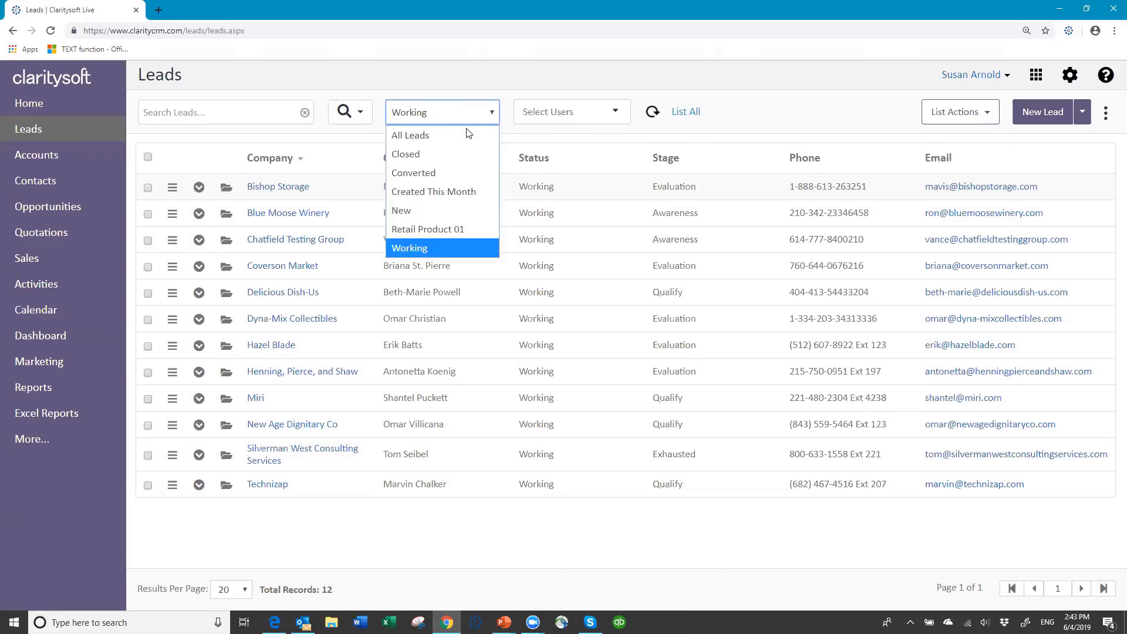
click(443, 214)
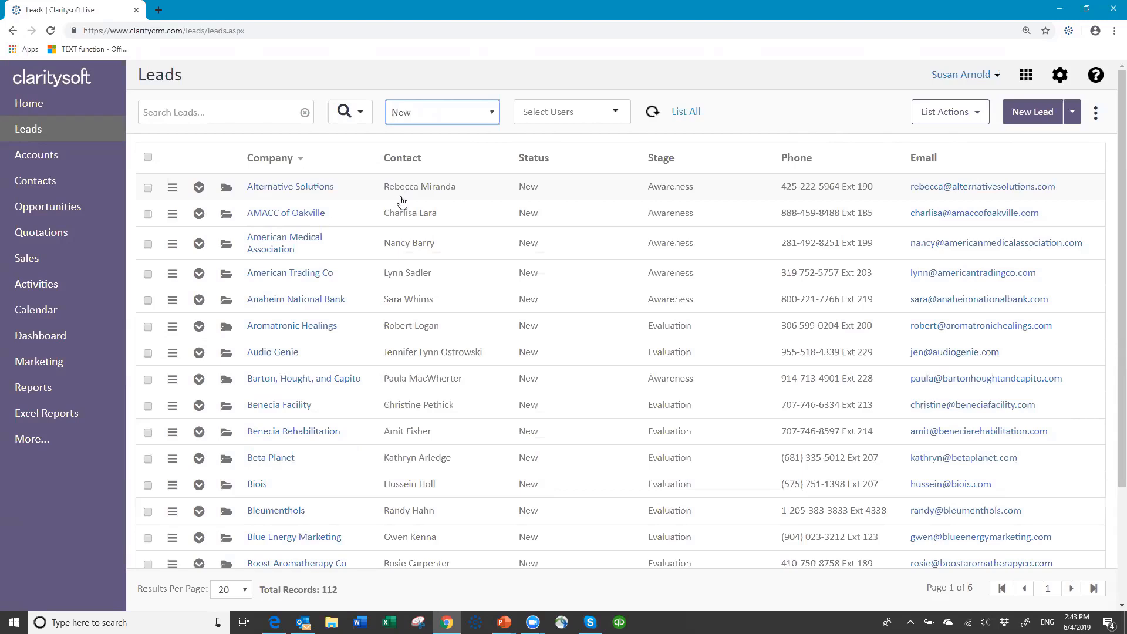
click(1028, 113)
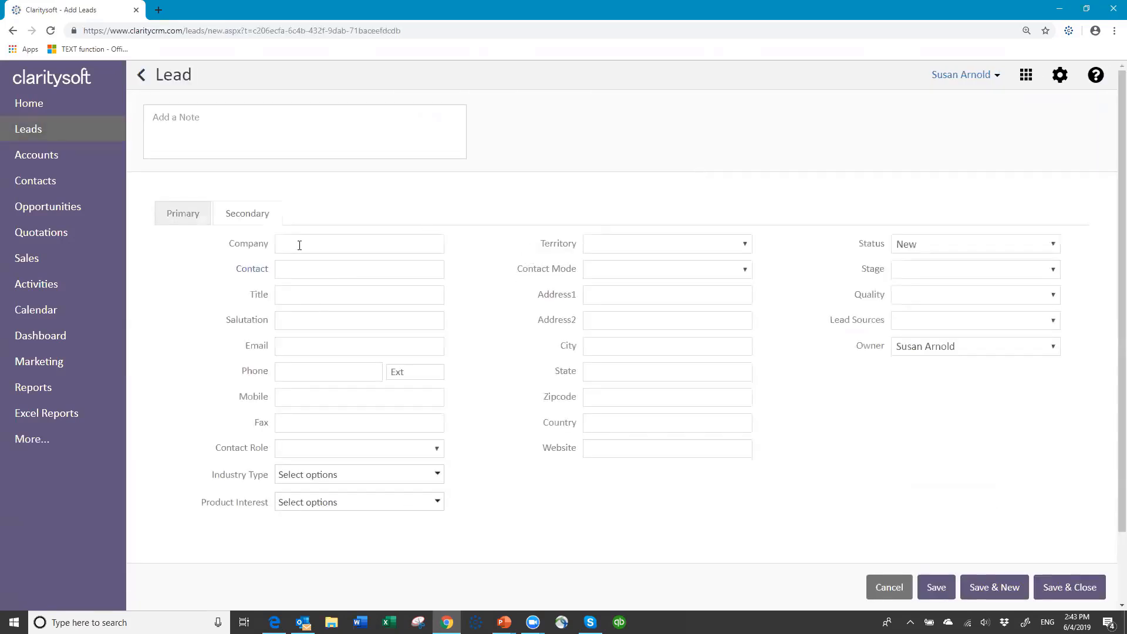
Enter company Tuesday Company, the contact's full name, title Owner, and their first name as salutation
click(305, 238)
text(Tuesday Company)
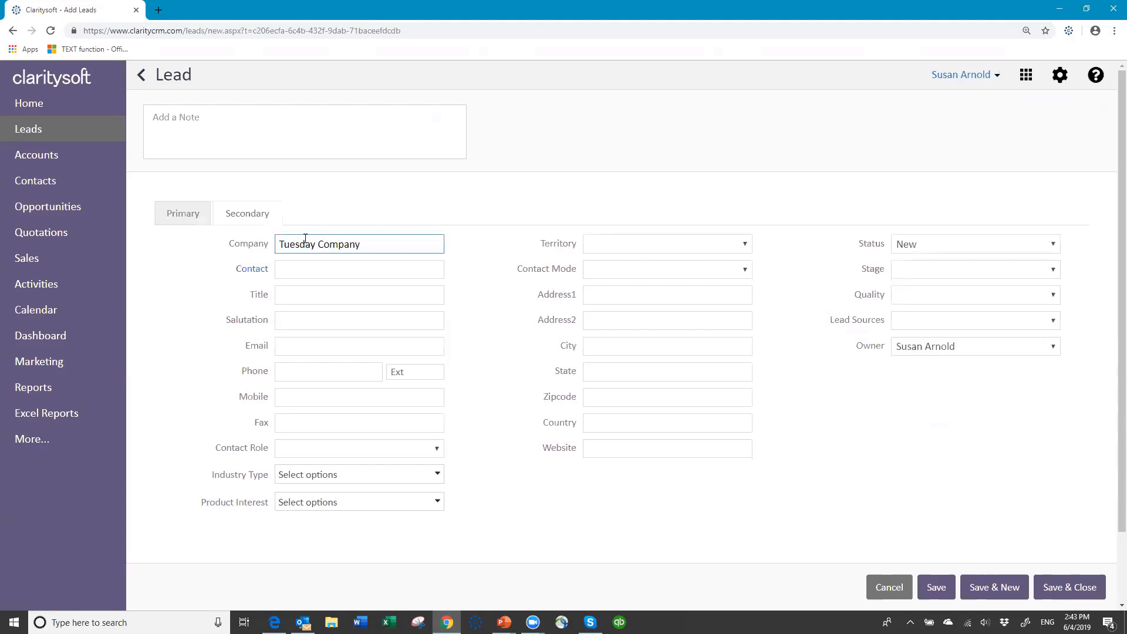
key(Tab)
text(susan)
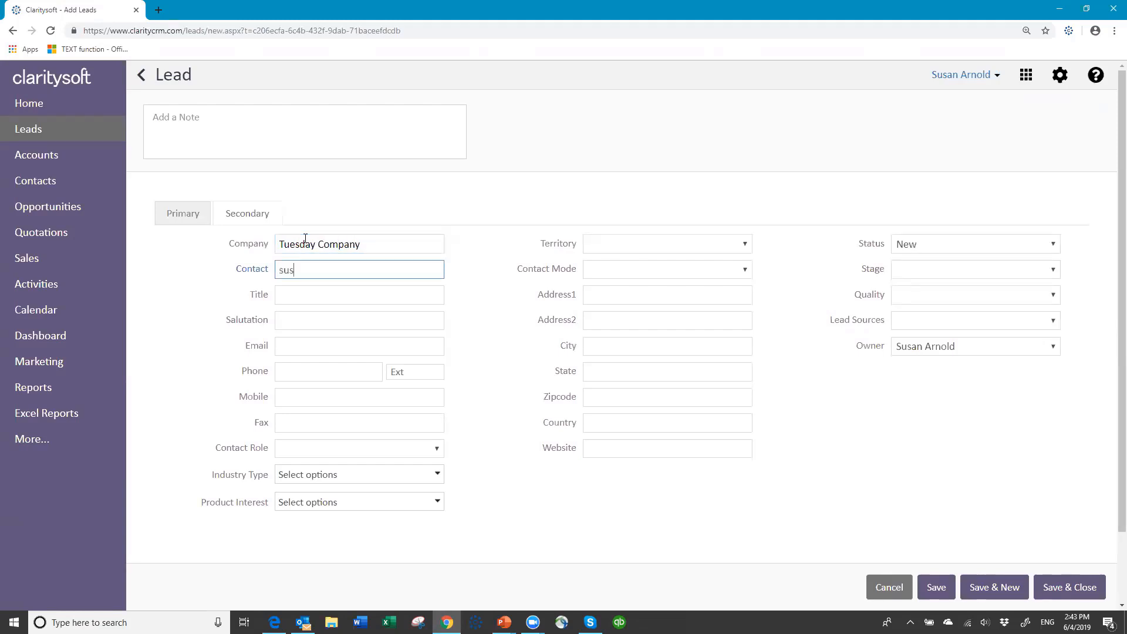
key(BackSpace)
key(BackSpace)
key(BackSpace)
key(BackSpace)
key(Tab)
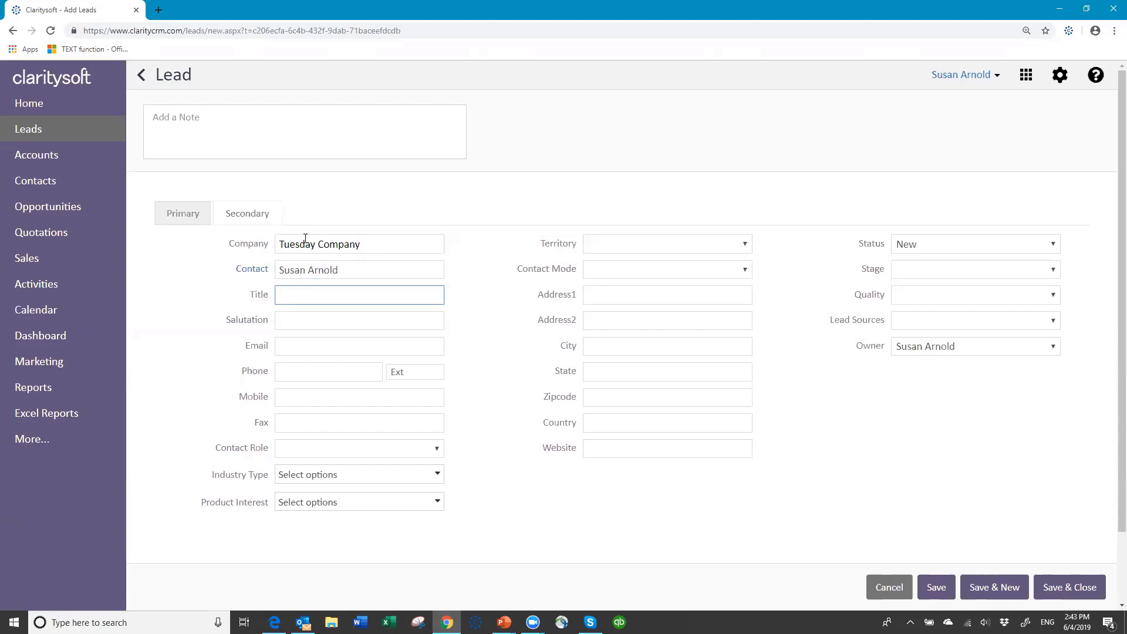
text(Owner)
key(Tab)
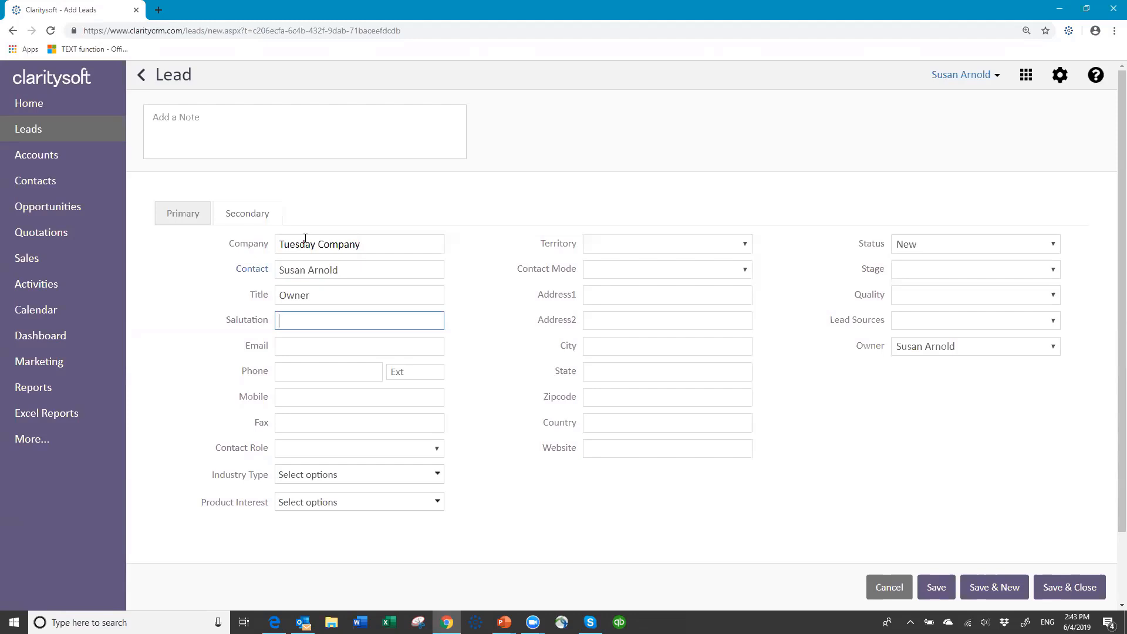
text(Susan)
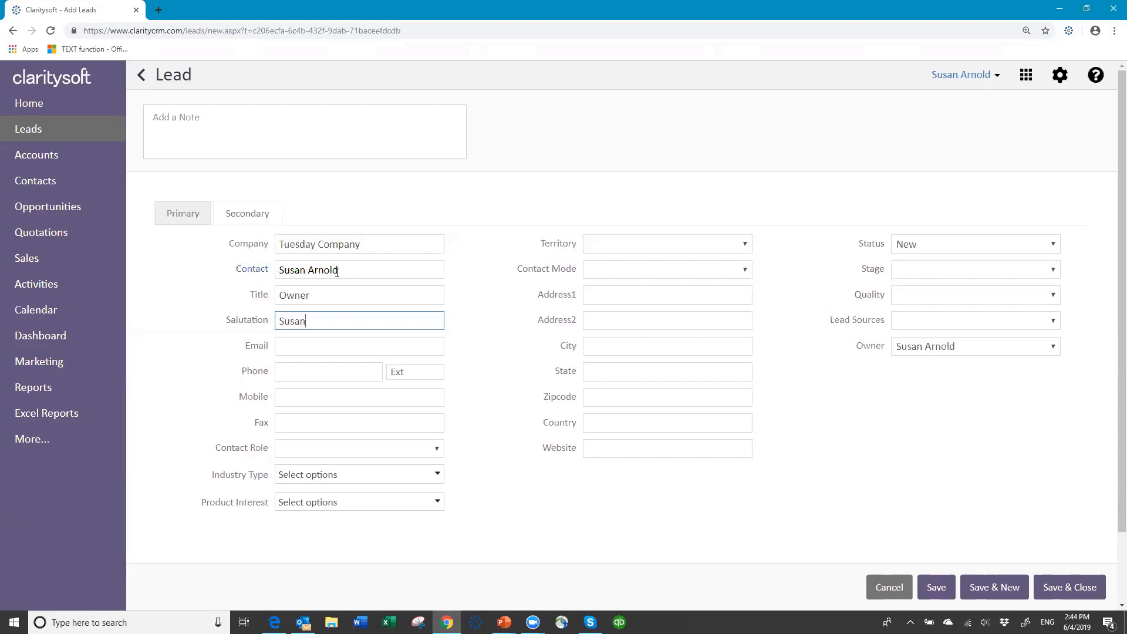
click(249, 271)
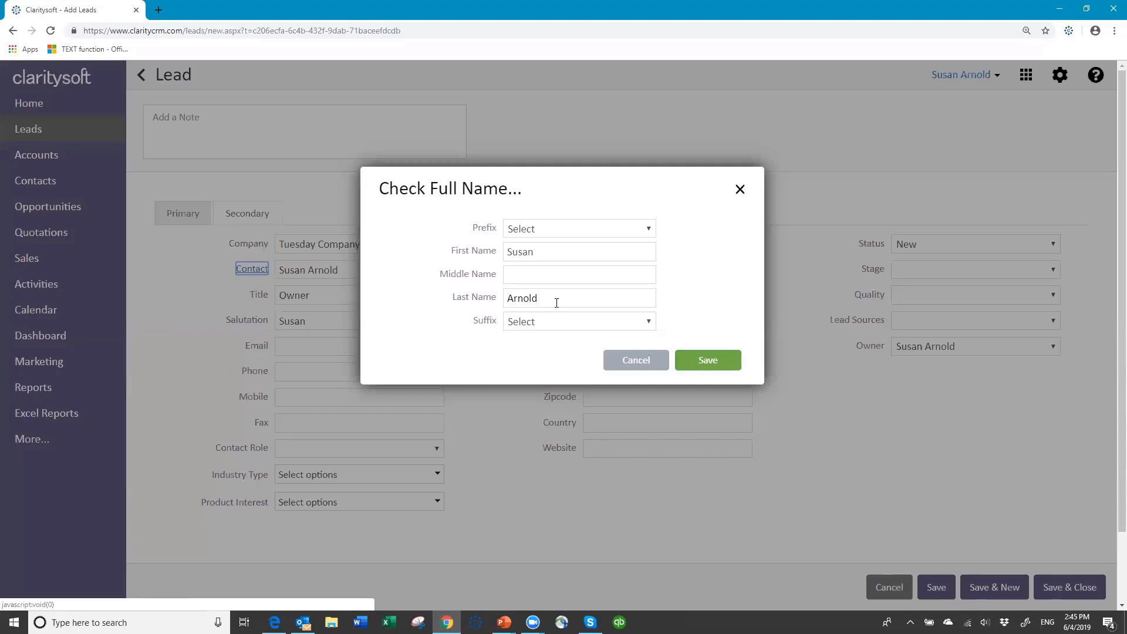
click(649, 229)
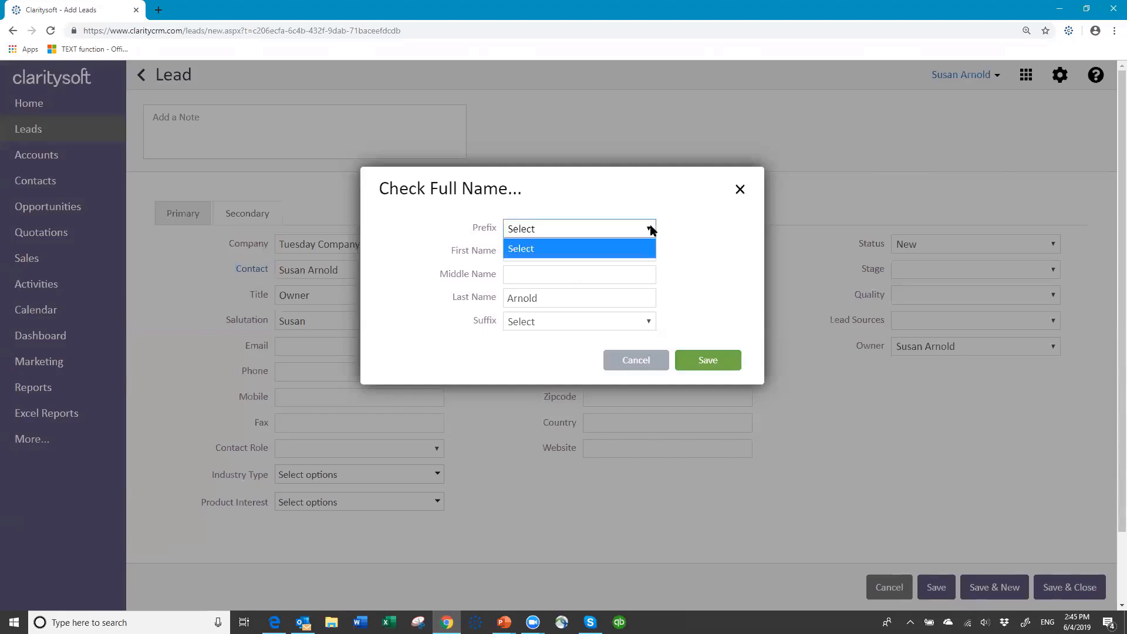
click(554, 228)
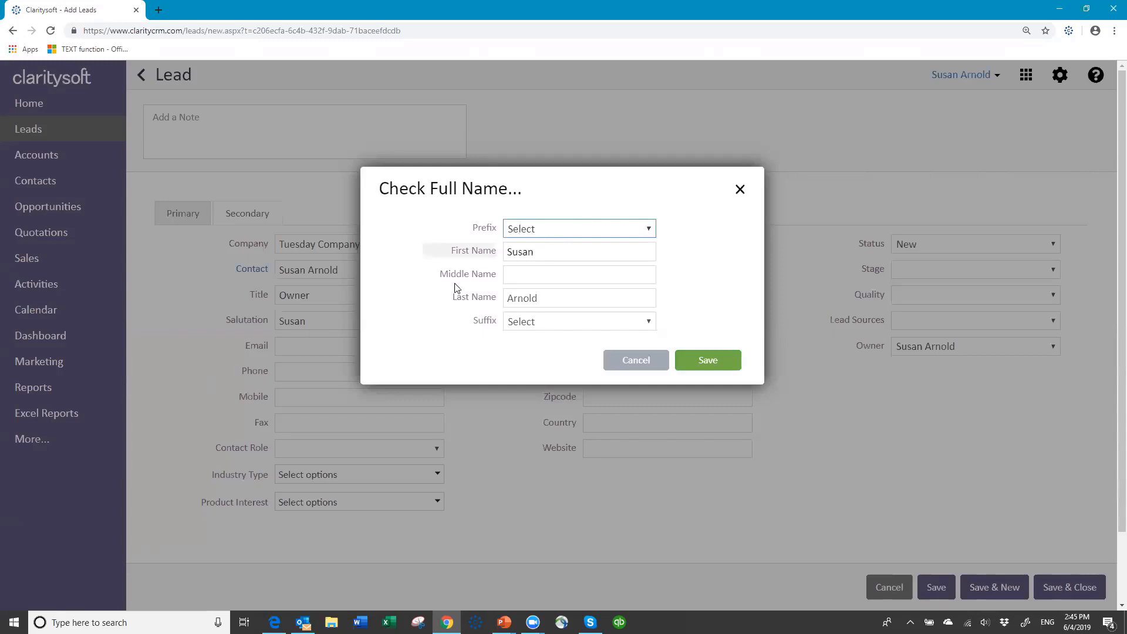
click(622, 322)
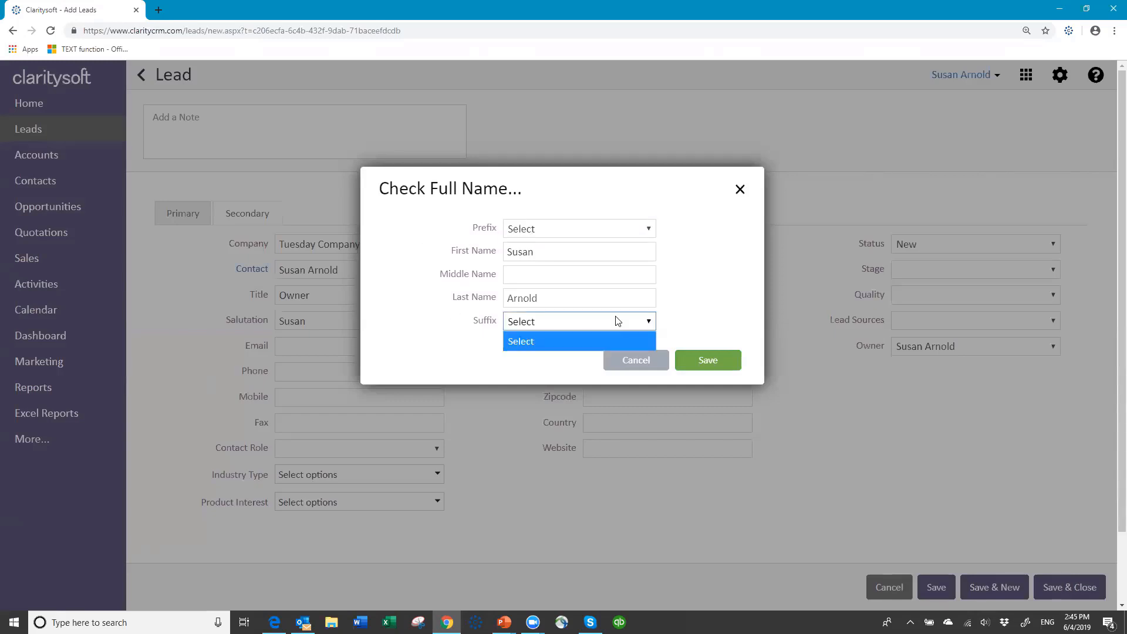
click(620, 322)
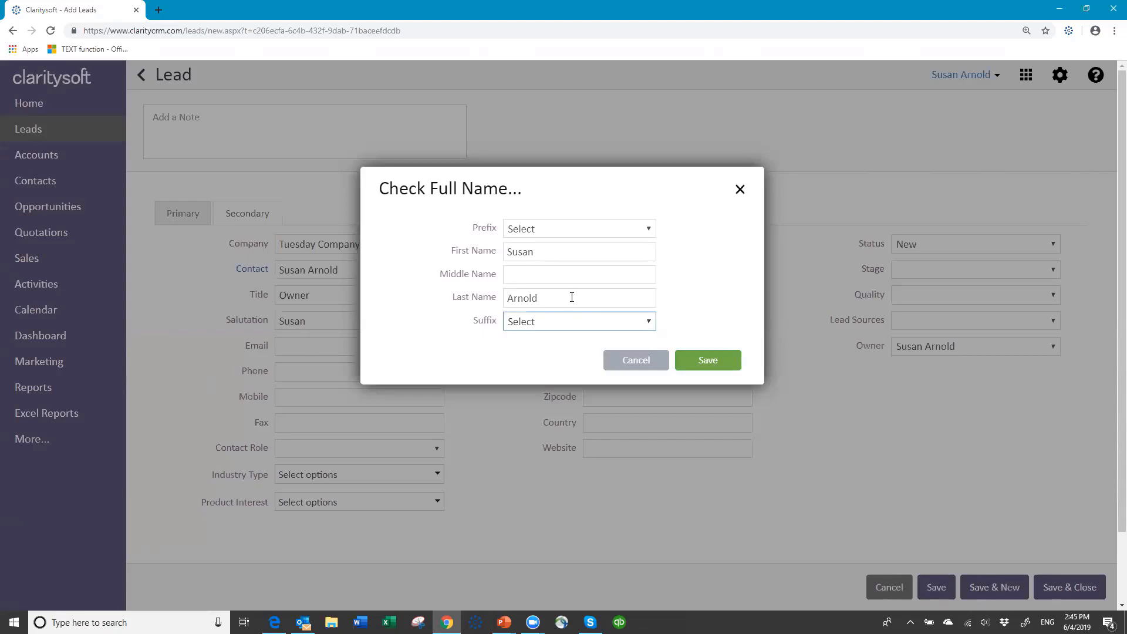
click(711, 360)
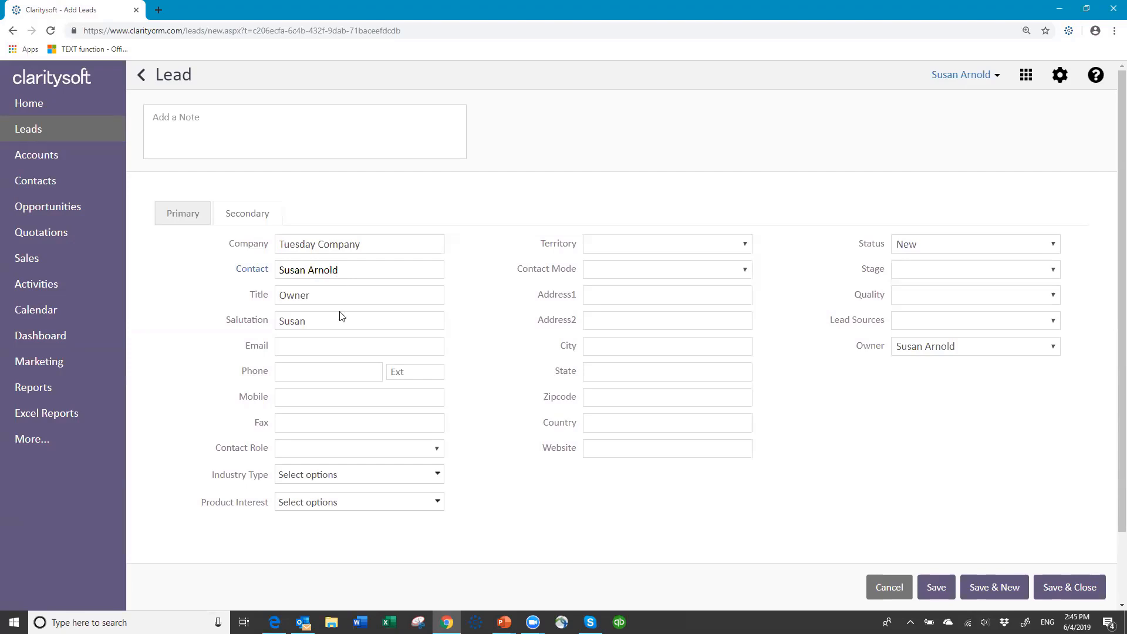
Enter the contact's e-mail address and phone number, leaving extension, mobile and fax blank
click(330, 341)
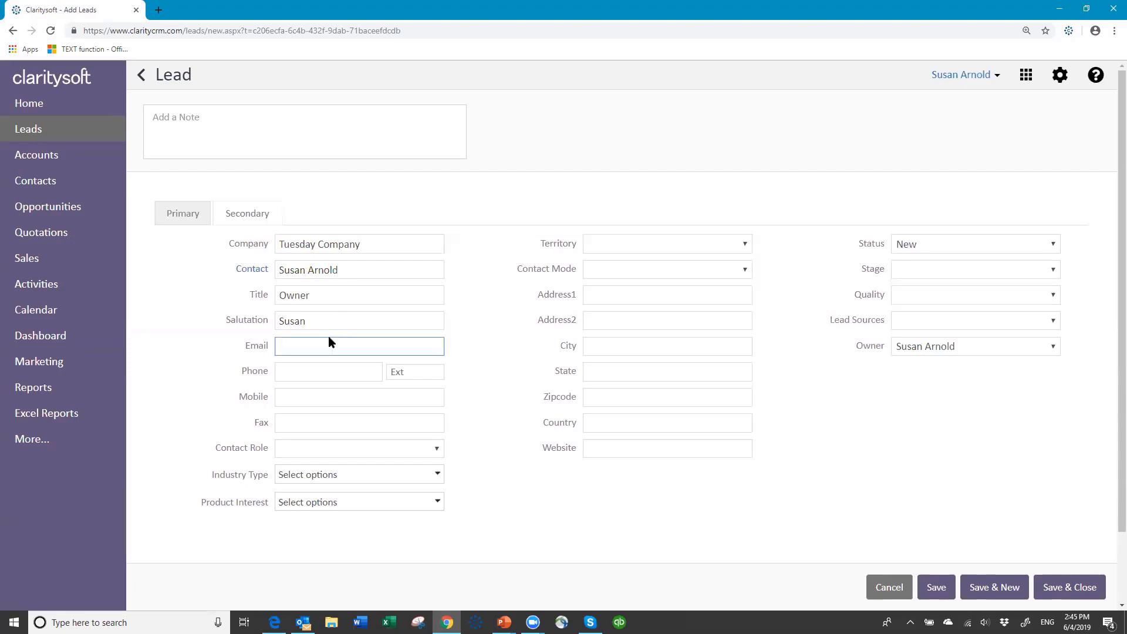
key(Tab)
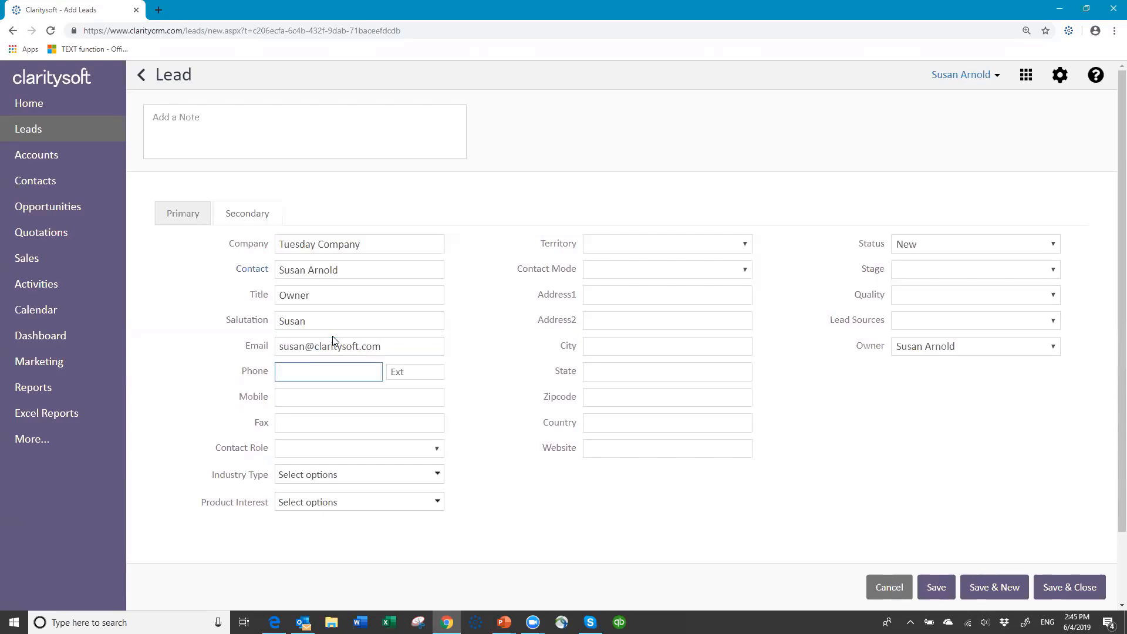
text(555-555-5555)
key(Tab)
key(Tab)
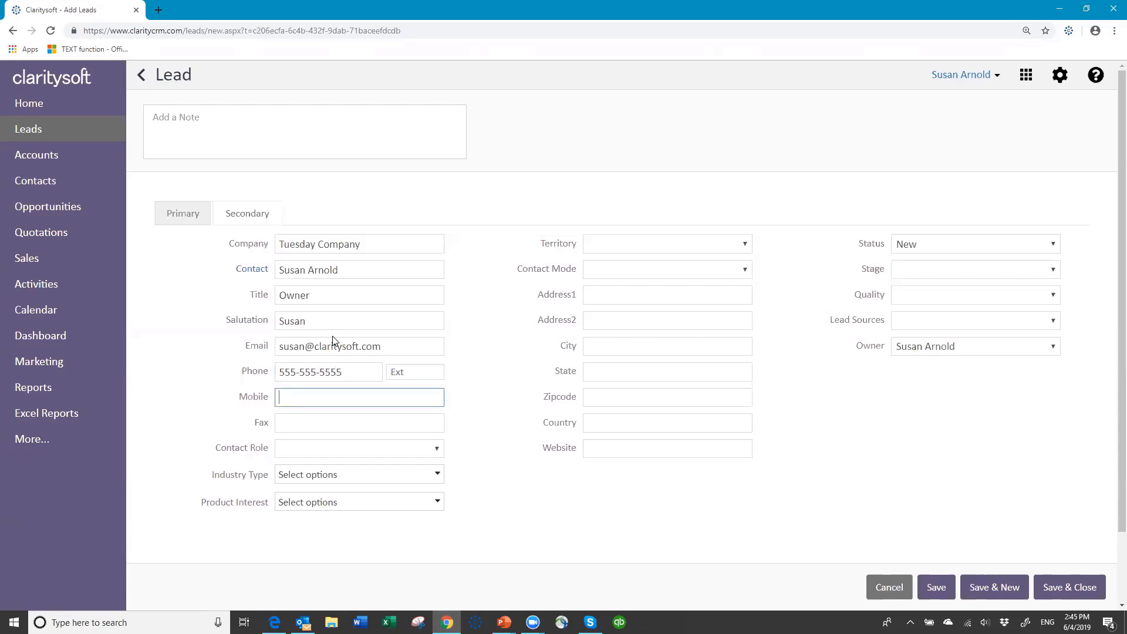
key(Tab)
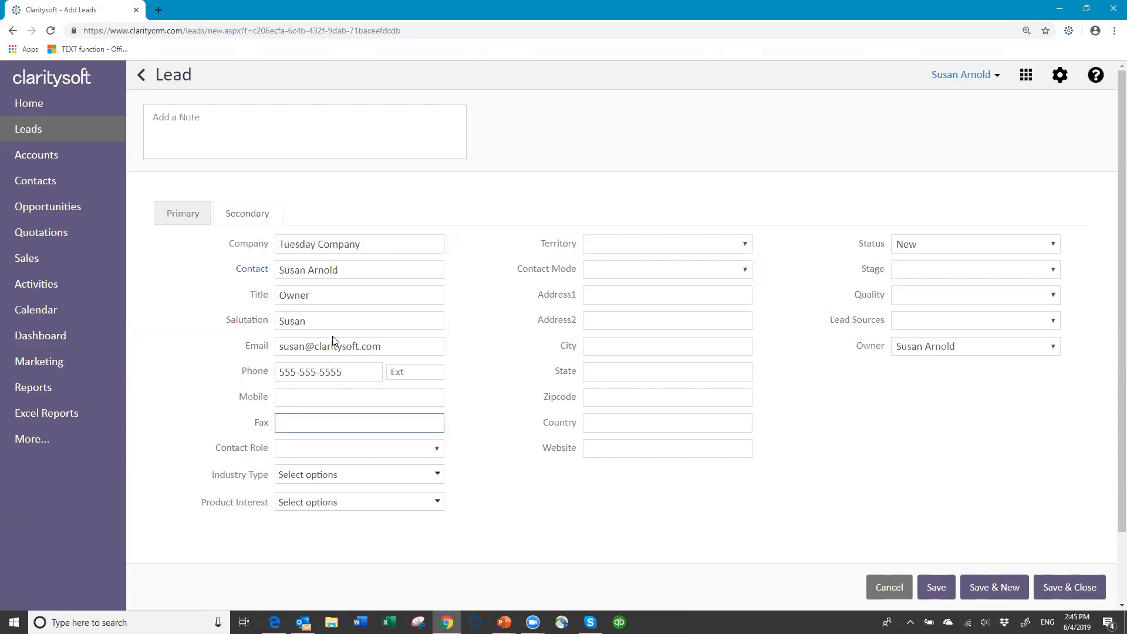
key(Tab)
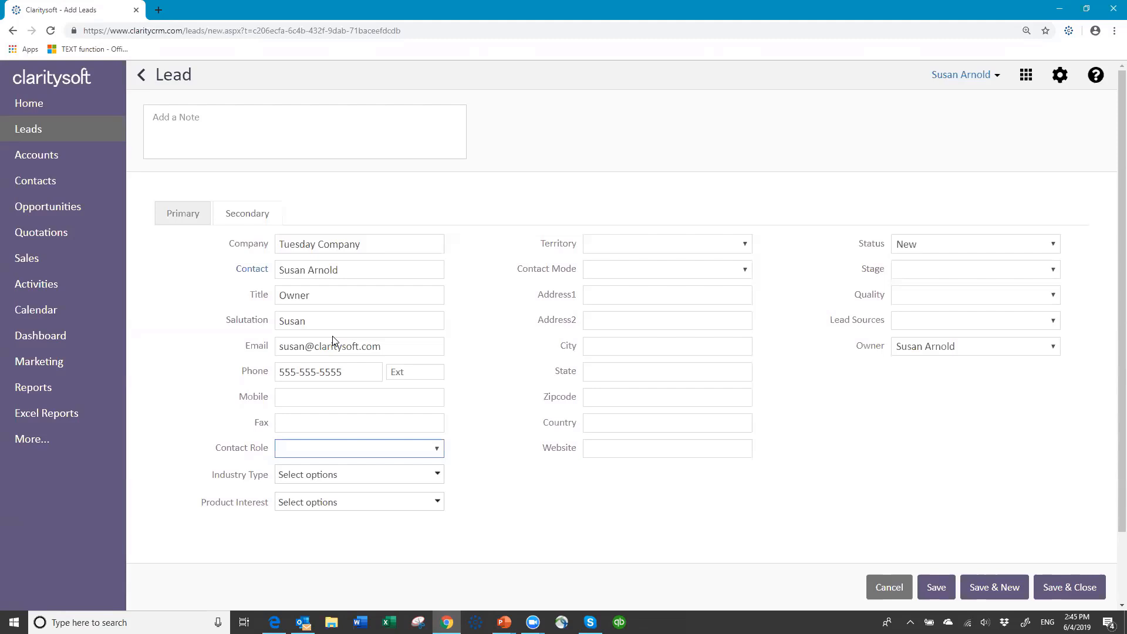
Set Contact Role to Purchasing and Industry Type to Retail, leaving Product Interest empty
click(439, 450)
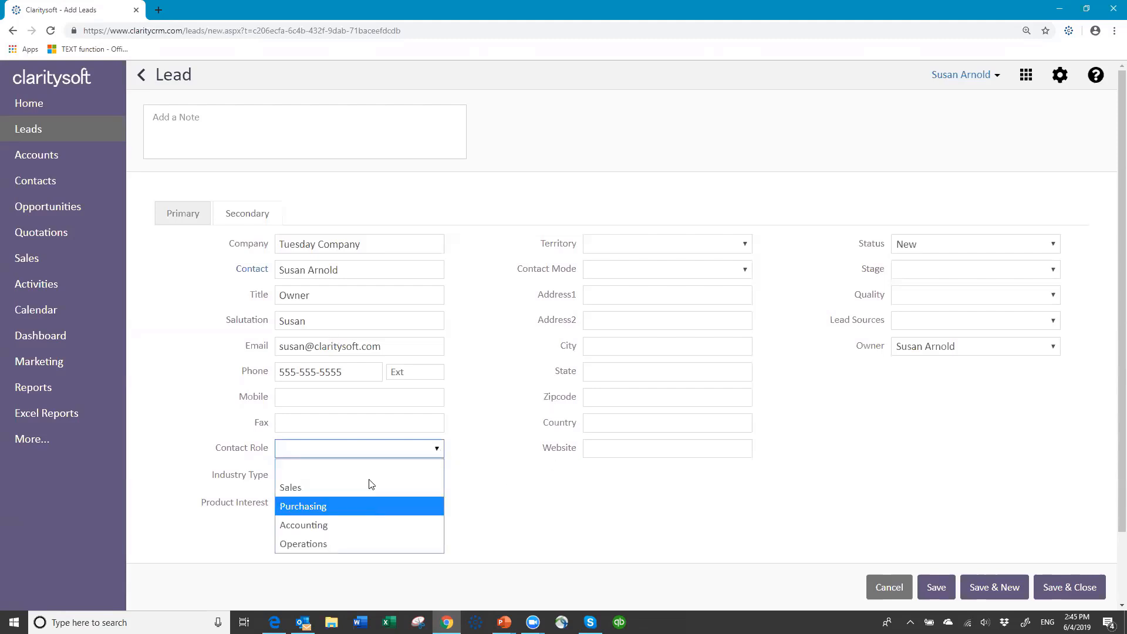
click(365, 506)
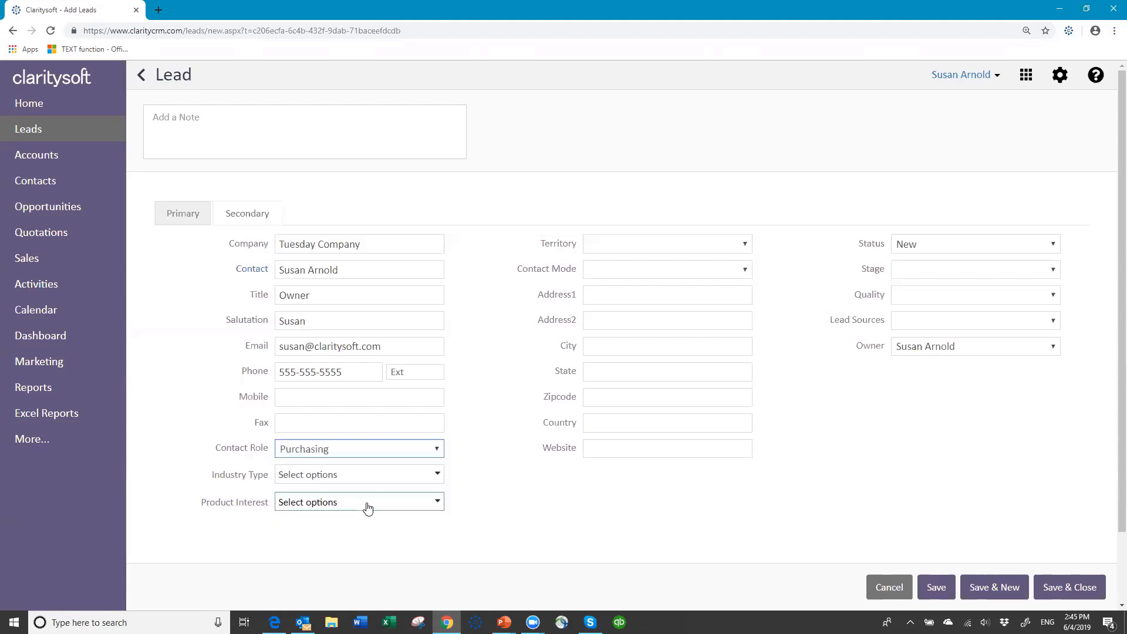
click(437, 476)
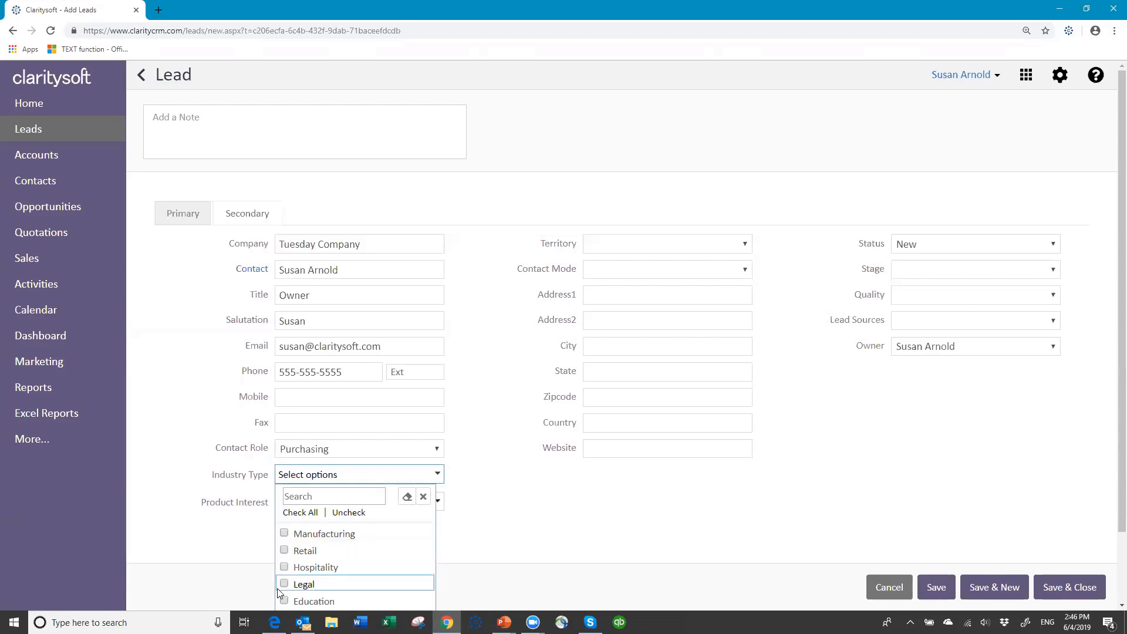
click(286, 550)
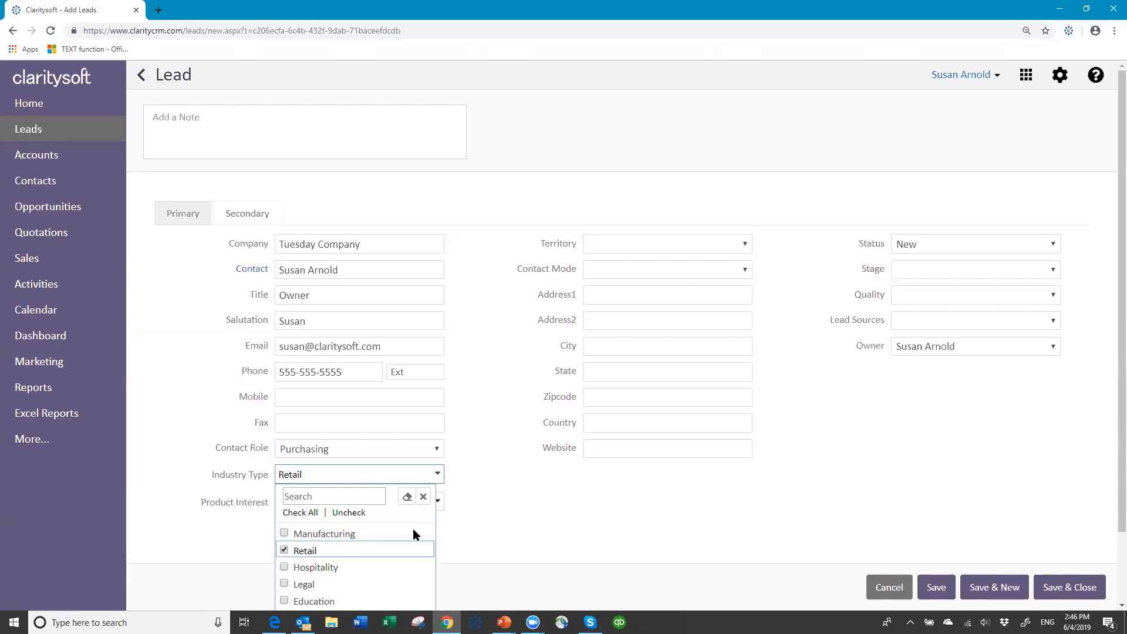
click(523, 507)
click(437, 502)
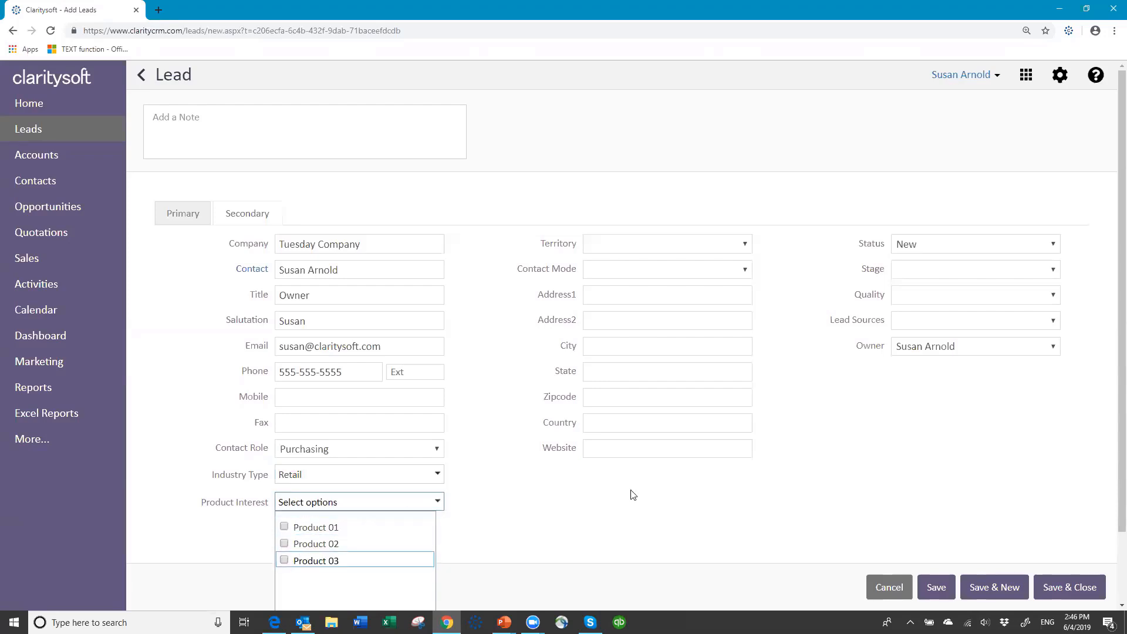
click(502, 522)
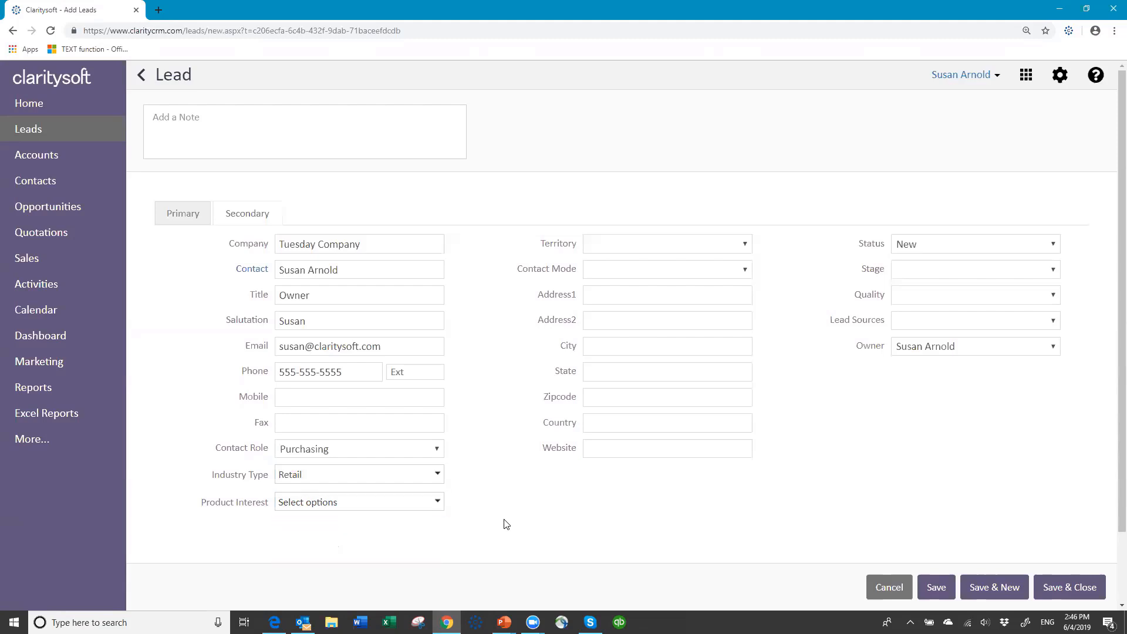
click(746, 245)
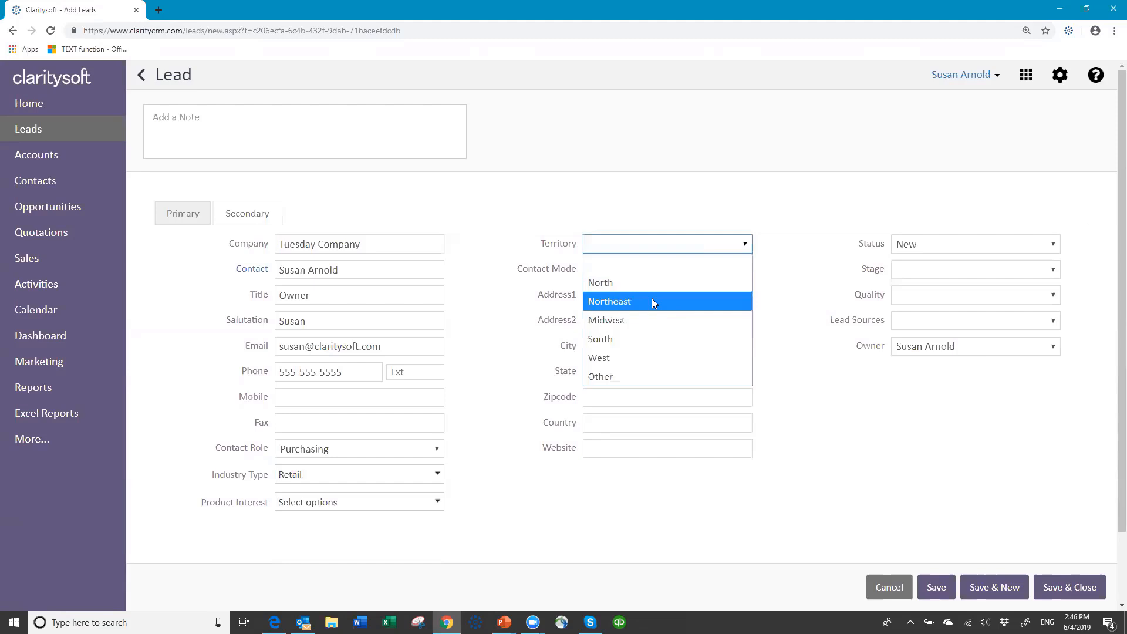
Set Territory to Midwest and fill in the lead's street, city, state, zip and country USA
click(634, 320)
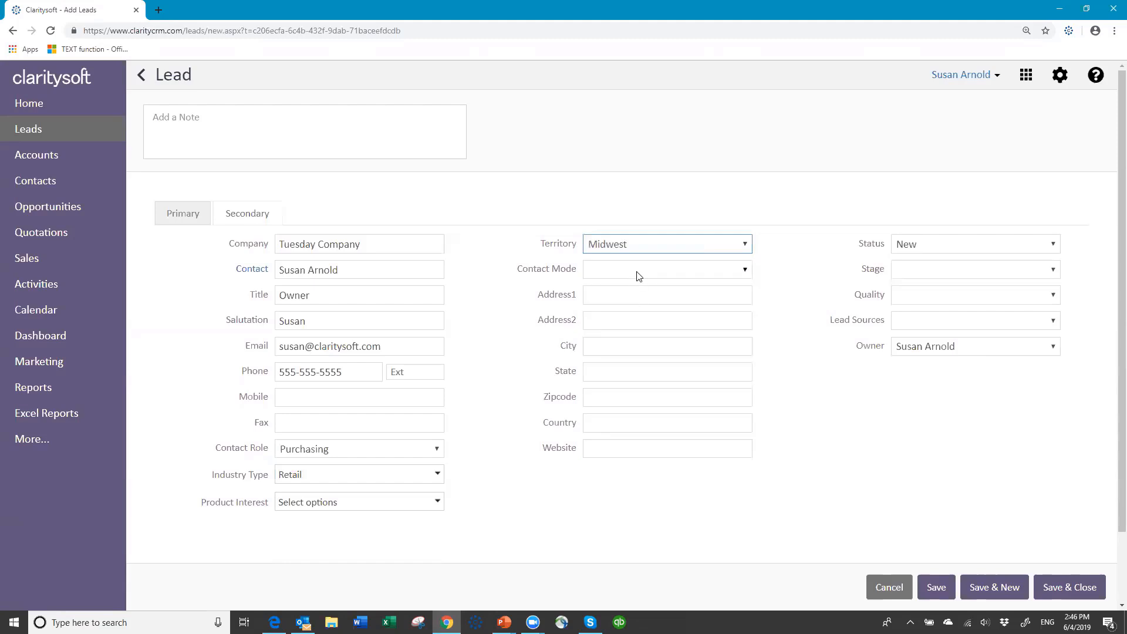
click(612, 295)
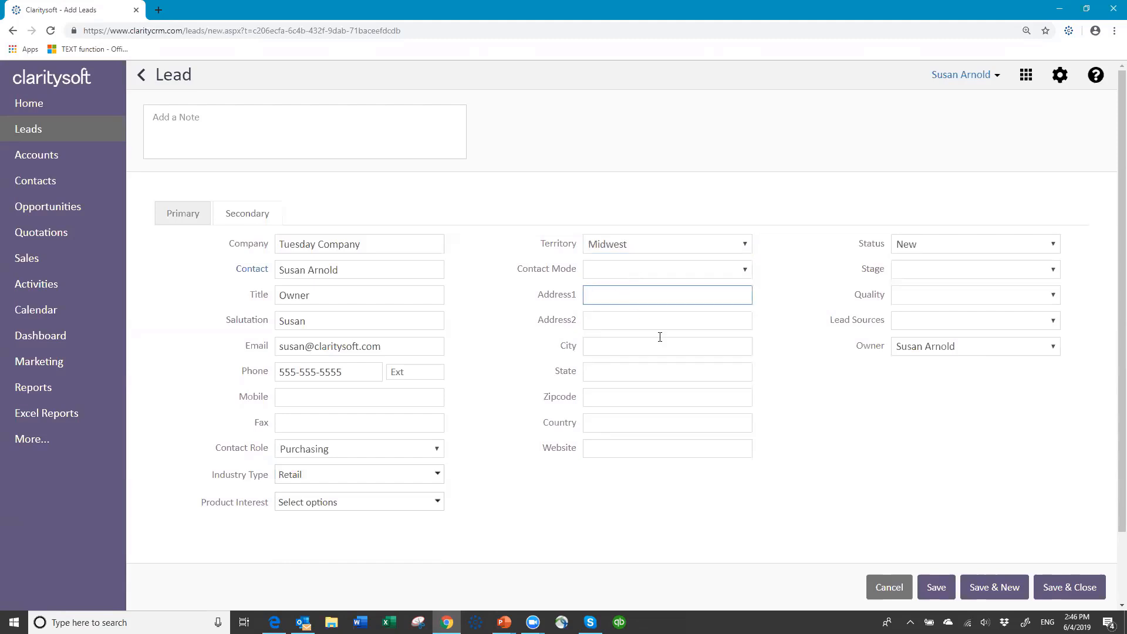
text(2345 Main St.)
key(Tab)
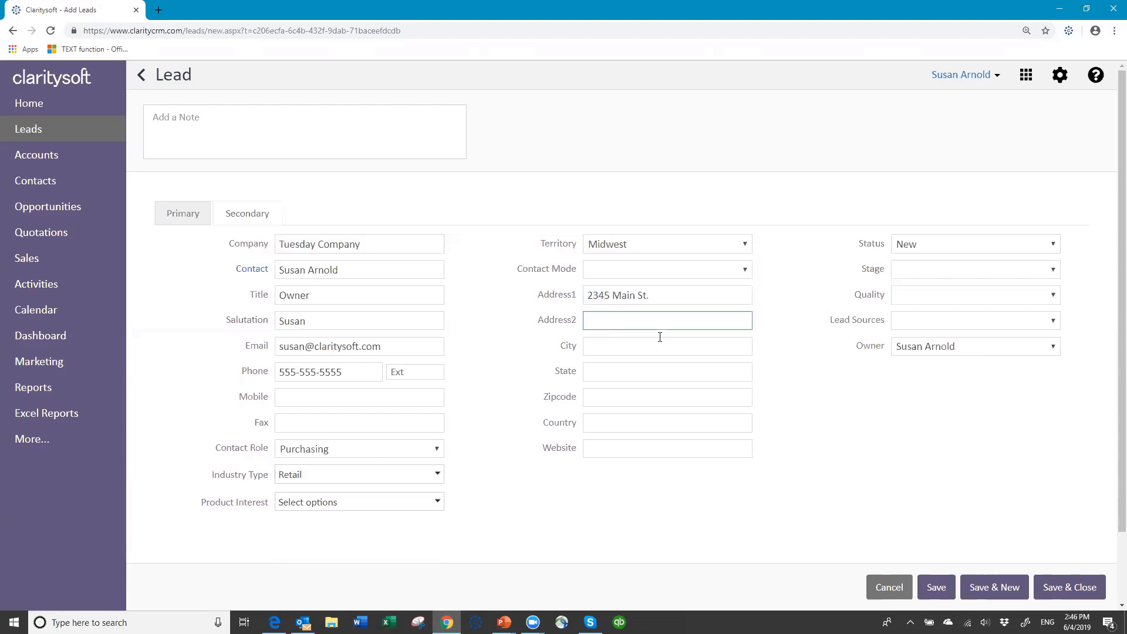
key(Tab)
text(Cleveland)
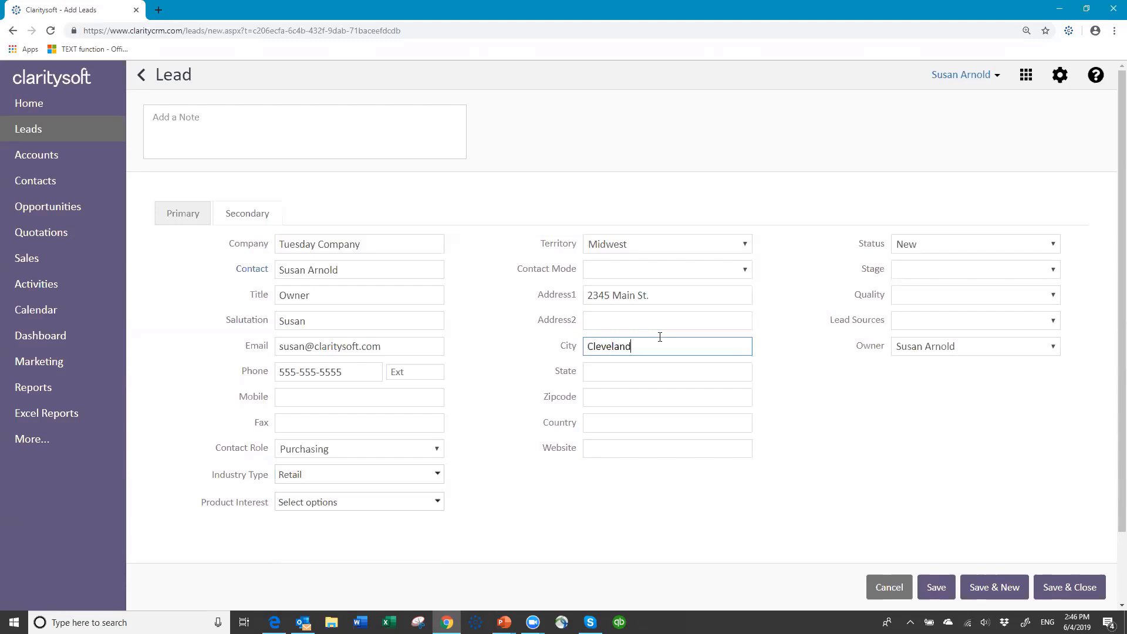
key(Tab)
text(OH)
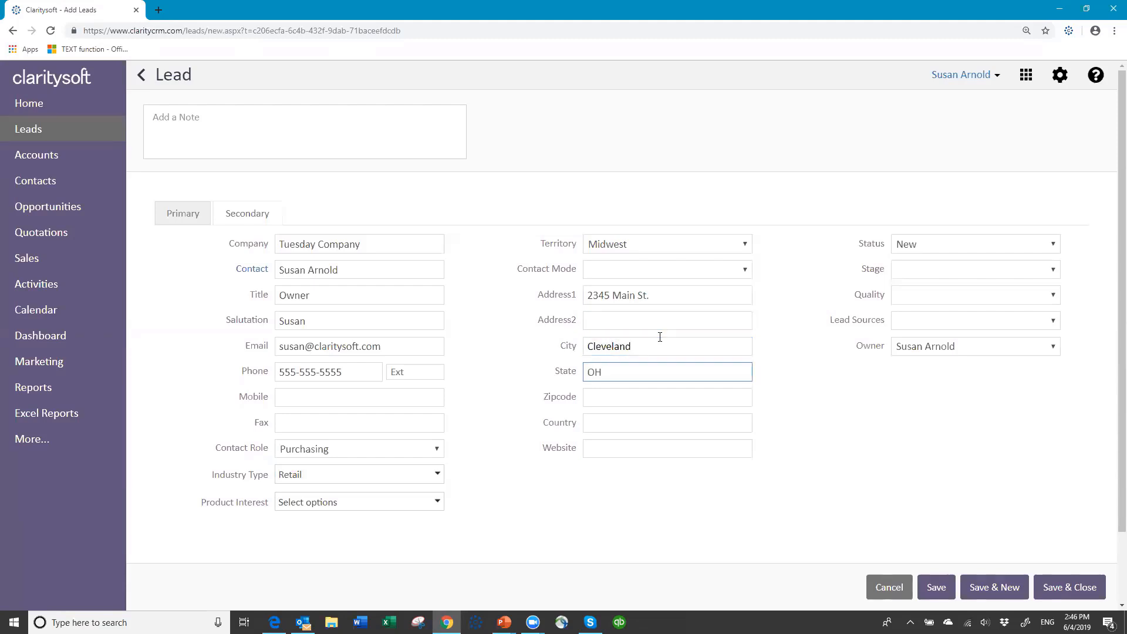
key(Tab)
text(44)
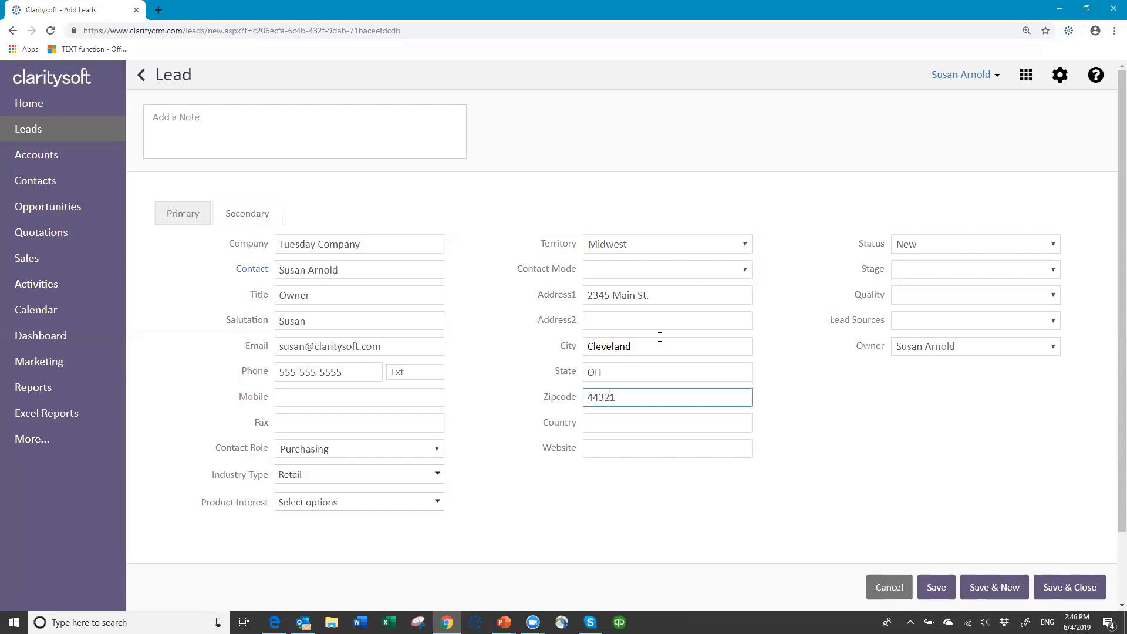
click(650, 419)
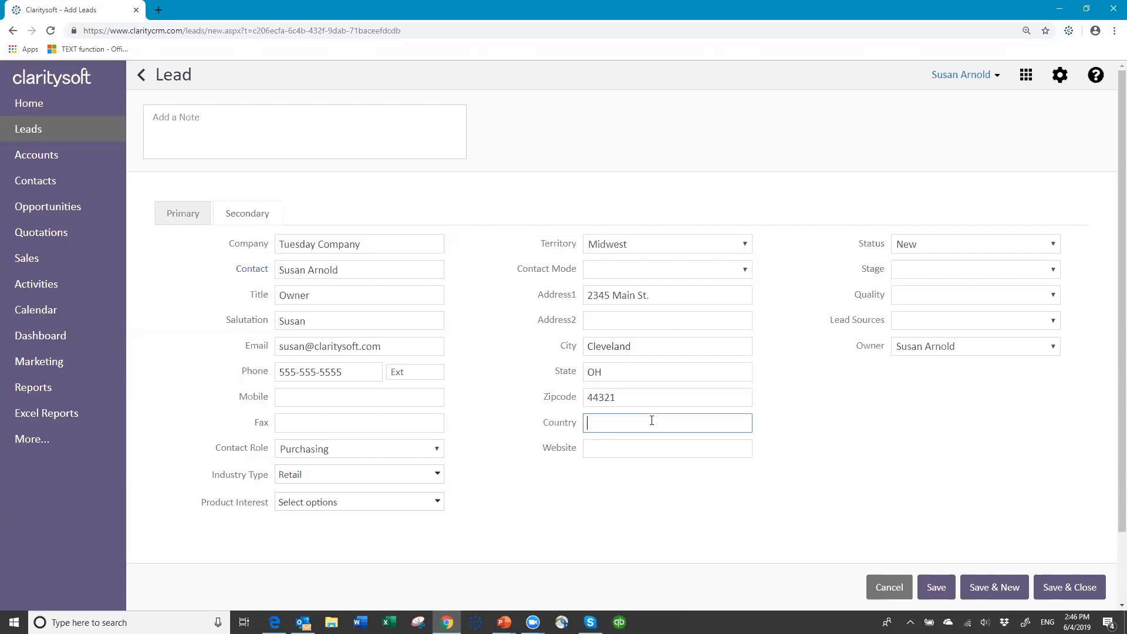
text(USA)
click(599, 449)
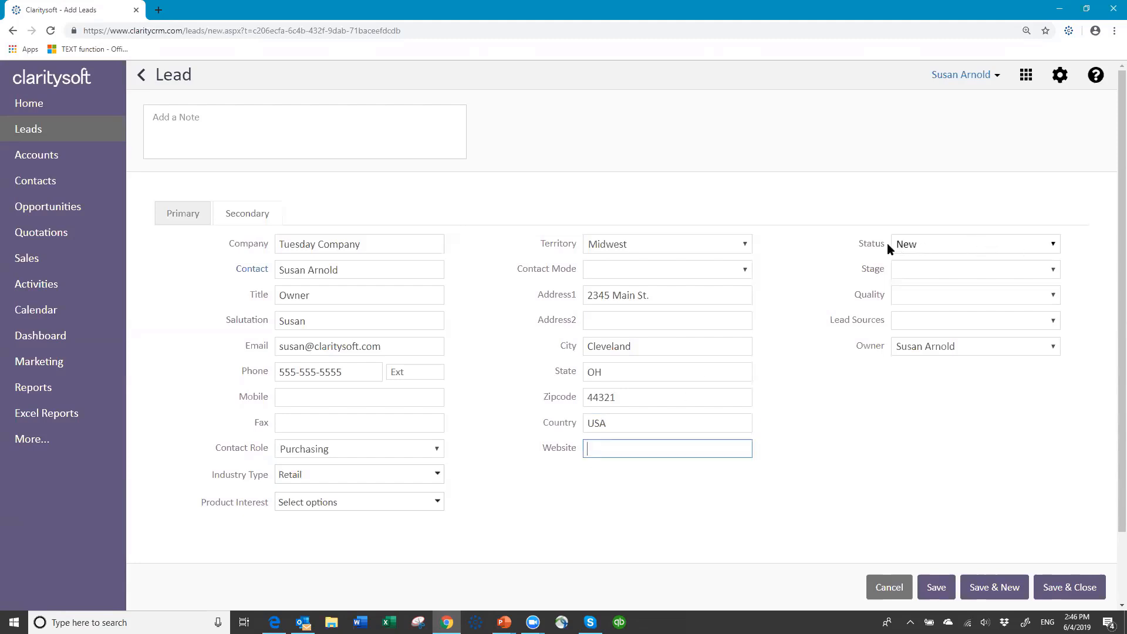
Keep Status New, set Stage Awareness, Quality Good, Lead Source Trade Show, and save the lead
click(1055, 247)
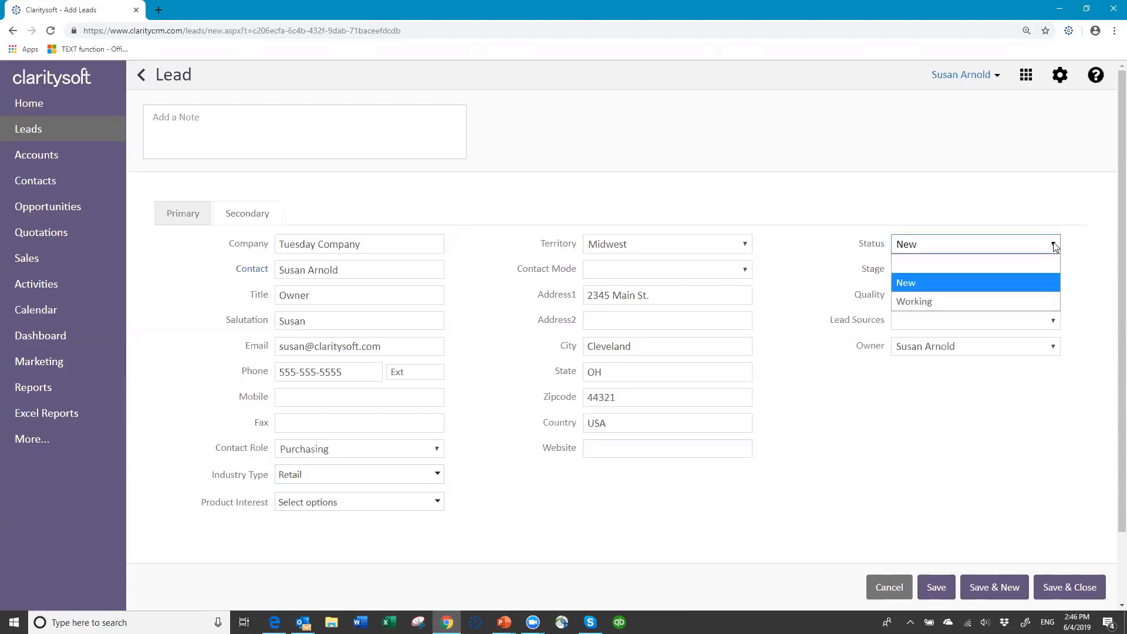
click(961, 284)
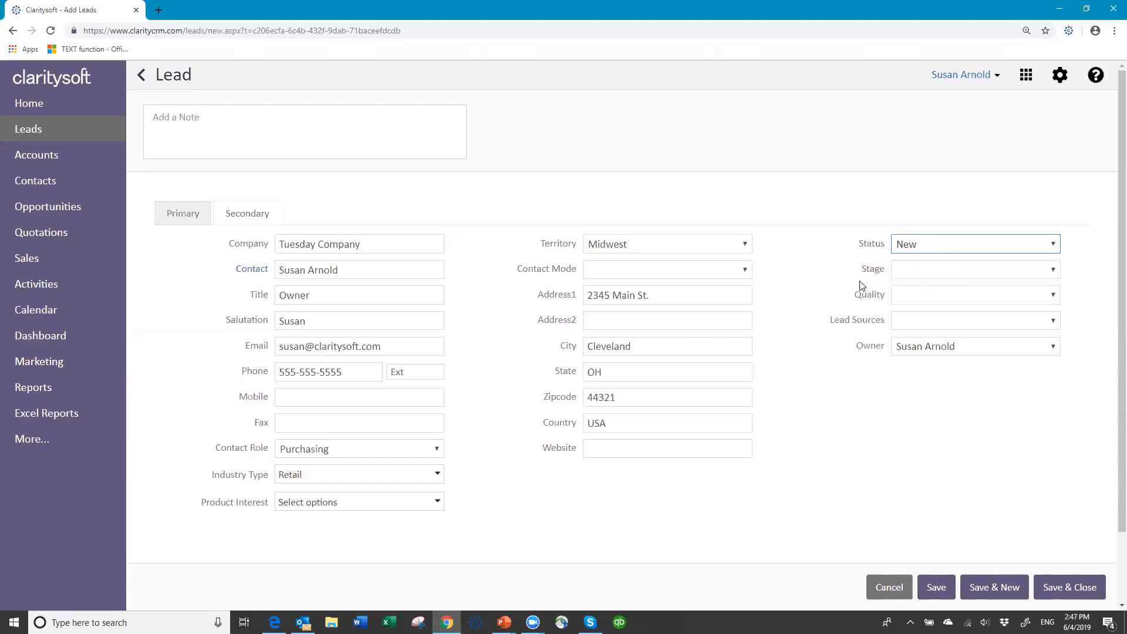
click(1055, 269)
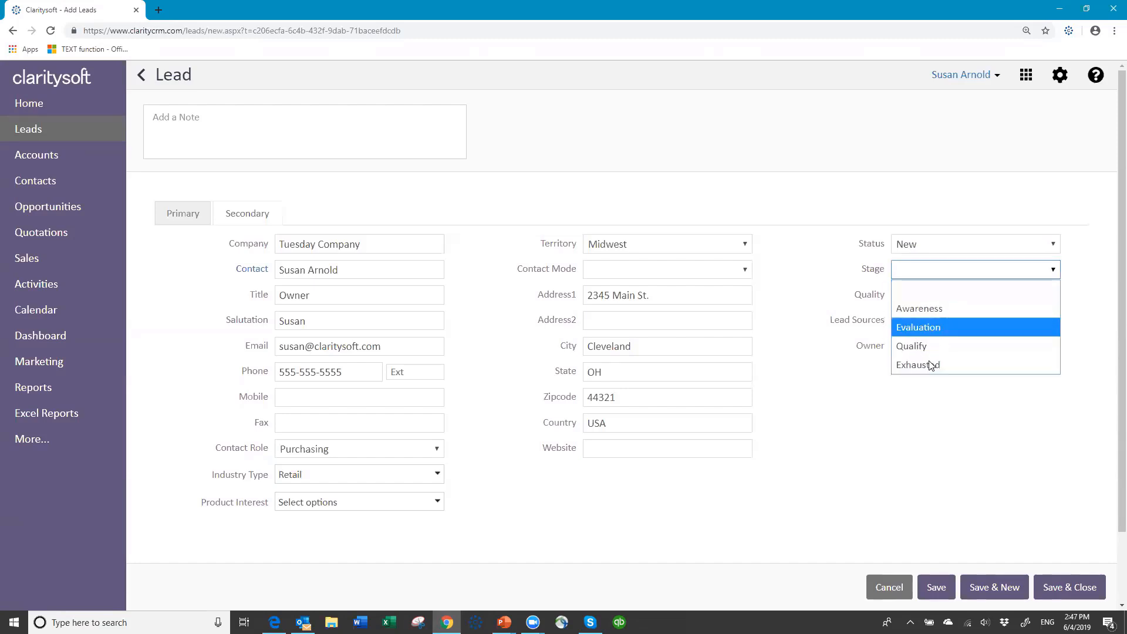
click(933, 310)
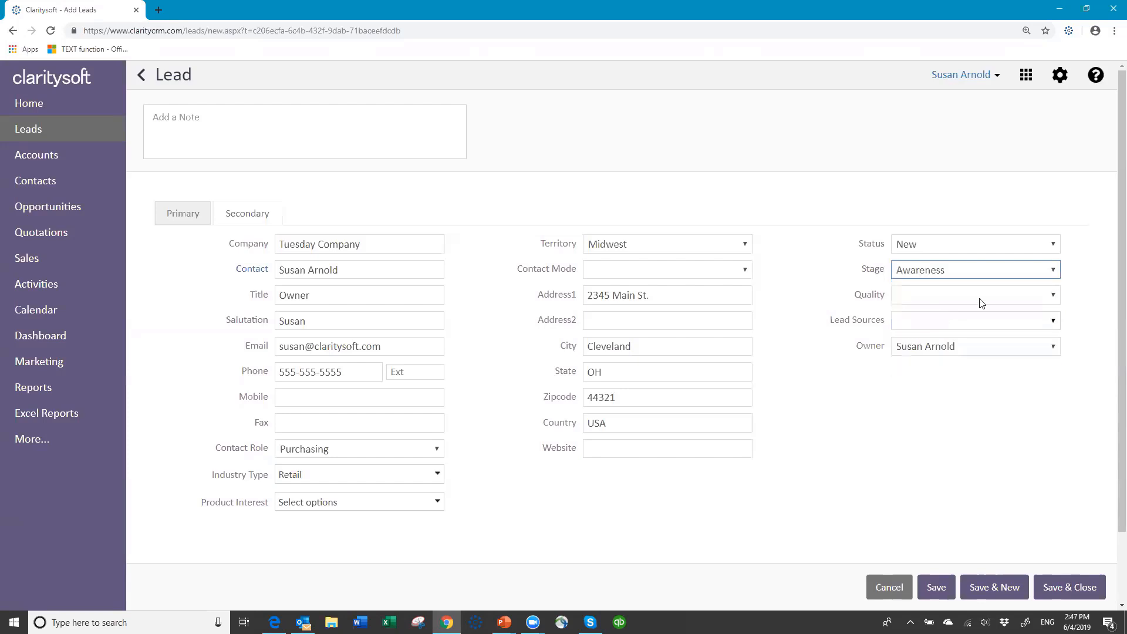
click(1054, 297)
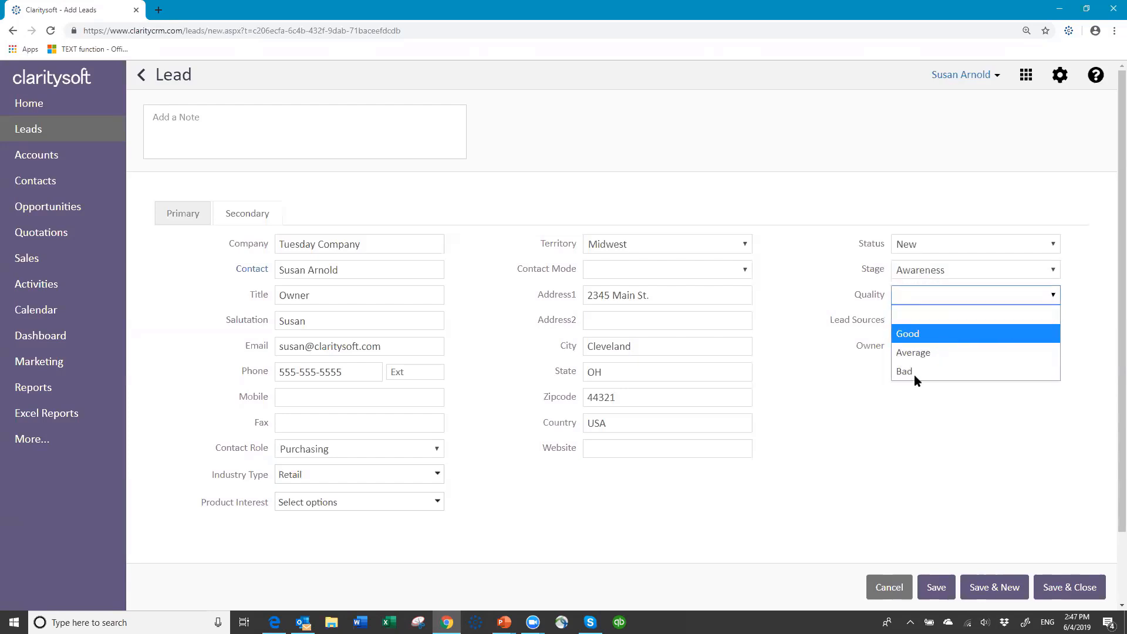
click(929, 334)
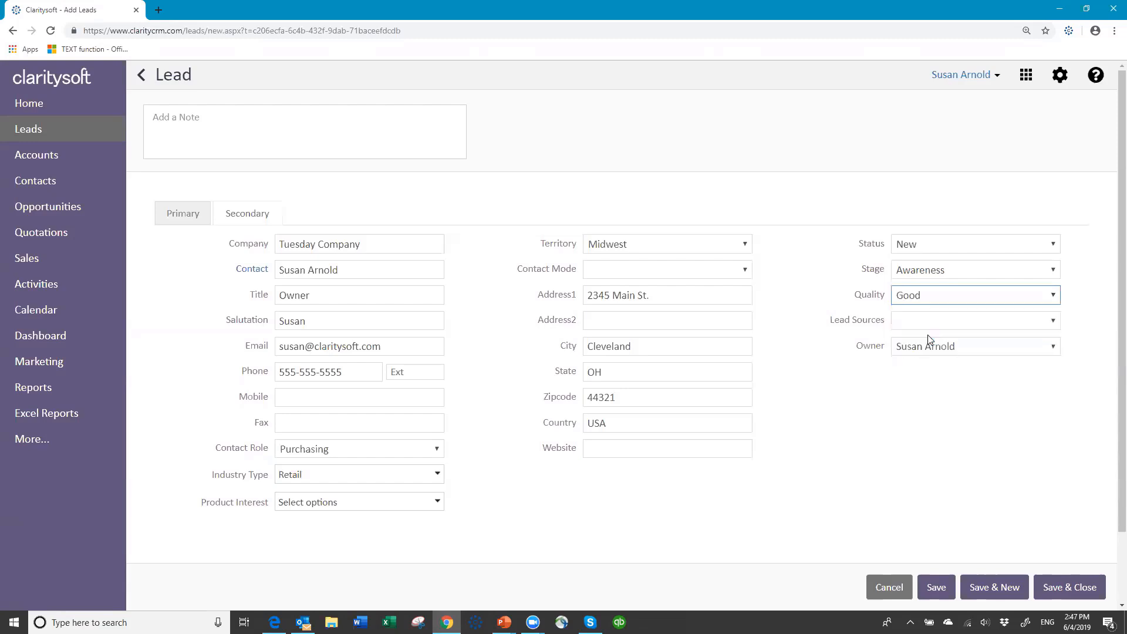
click(1052, 322)
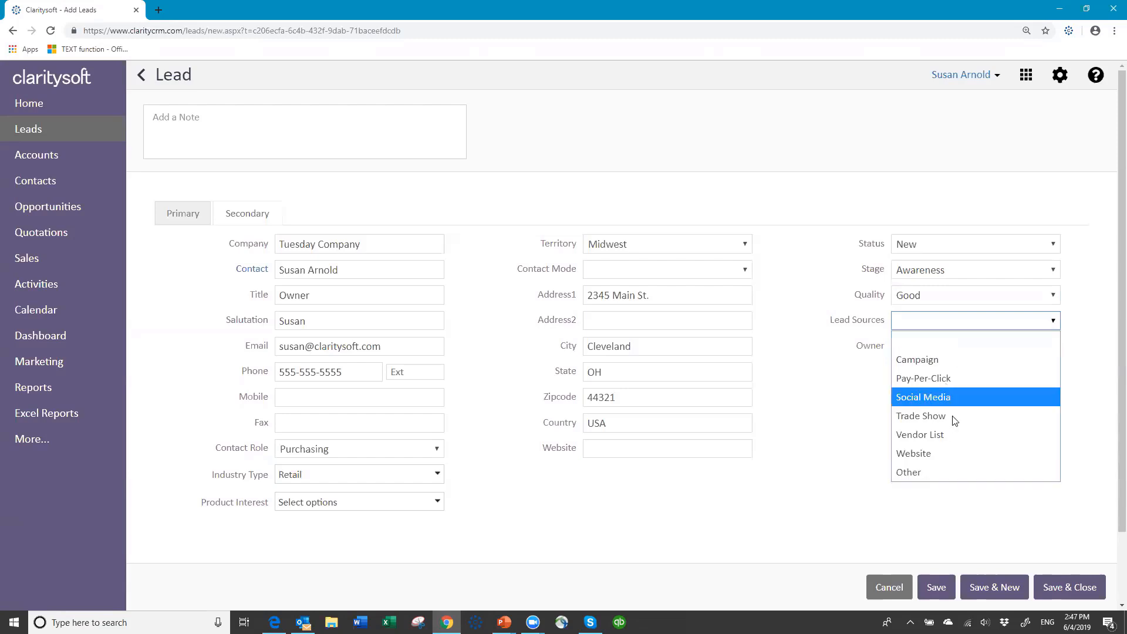
click(946, 454)
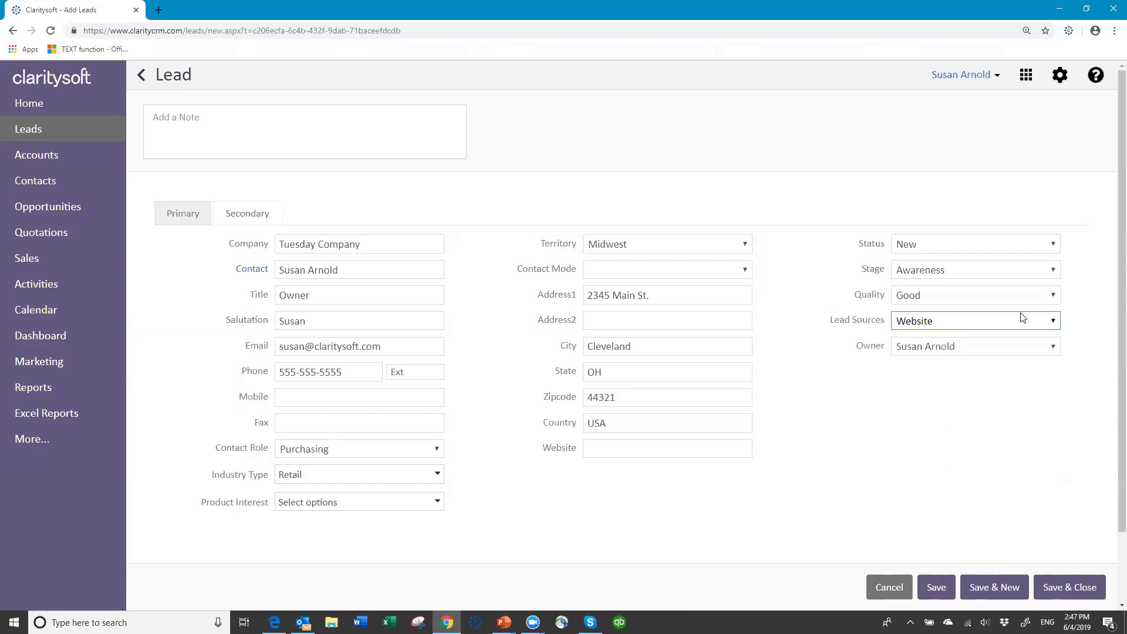
click(1050, 325)
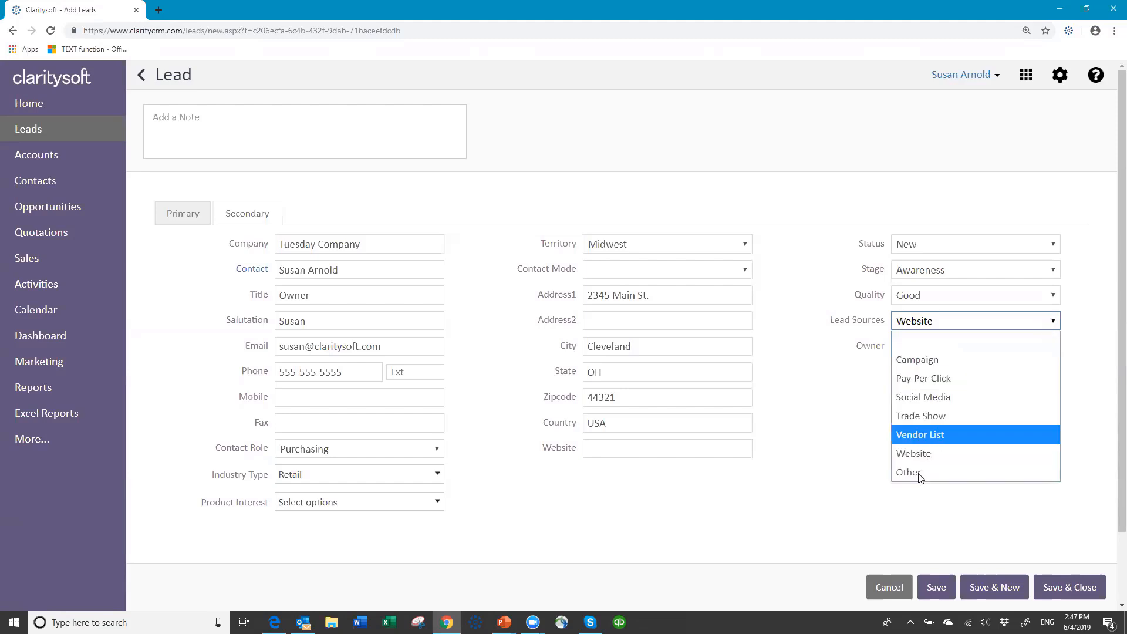
click(927, 417)
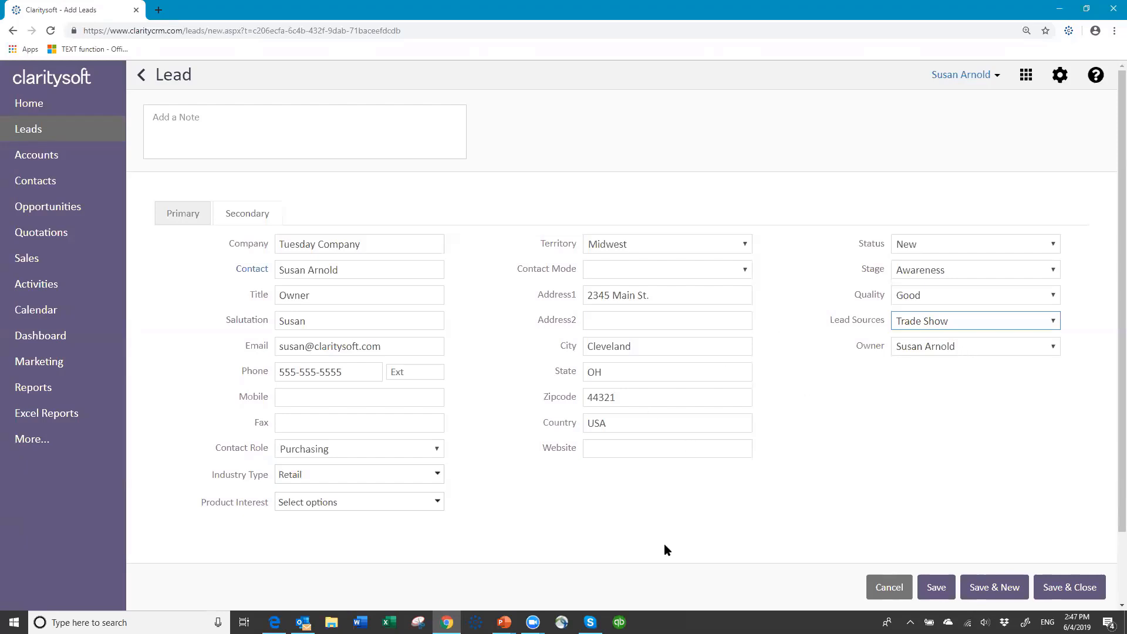
click(937, 589)
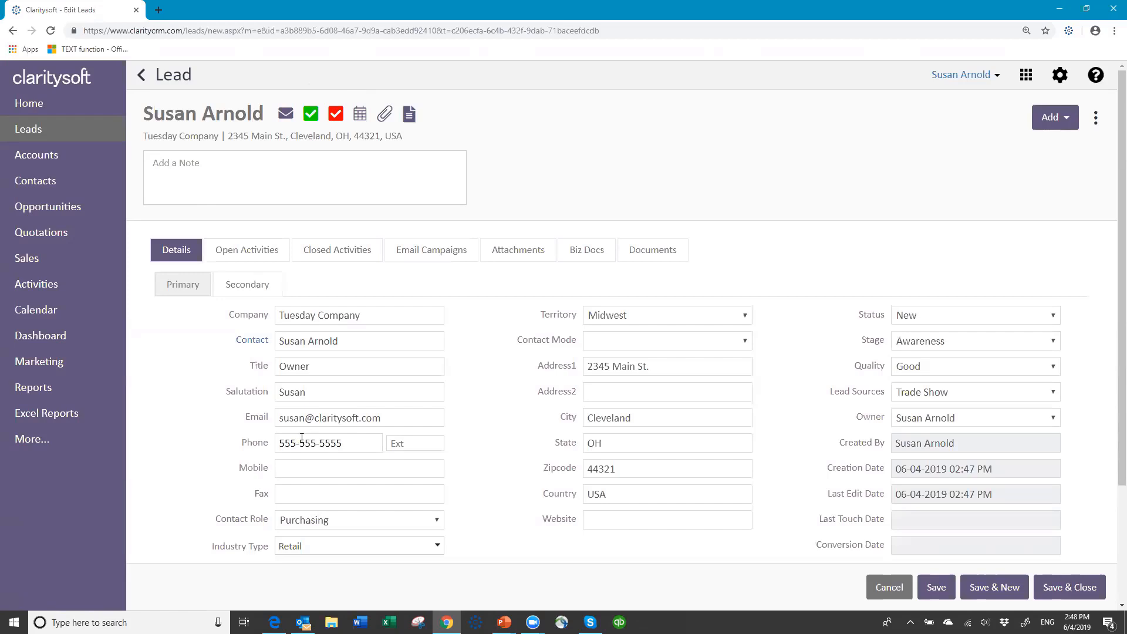
Log a Call titled 'Initial call to discuss products' with note 'may be interested send info'
click(310, 112)
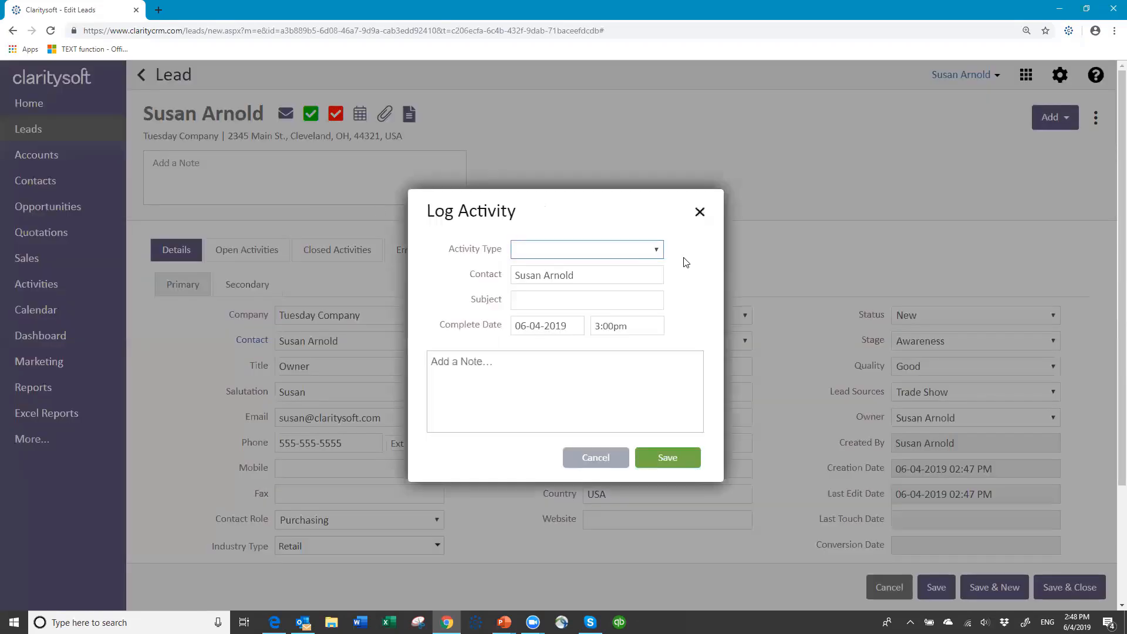
click(659, 253)
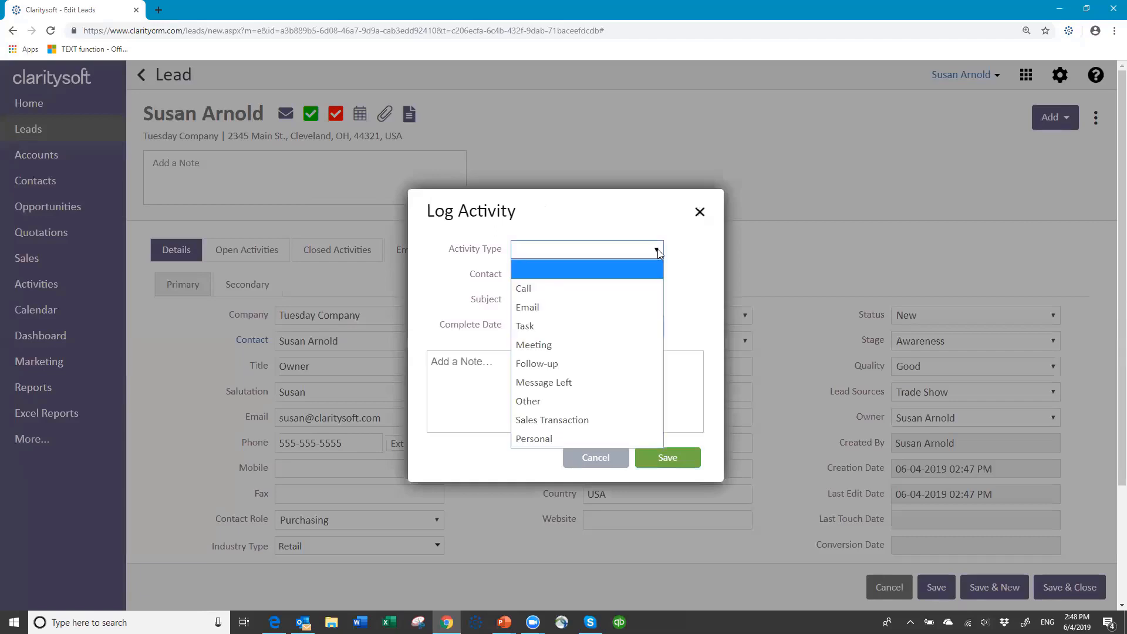
click(565, 294)
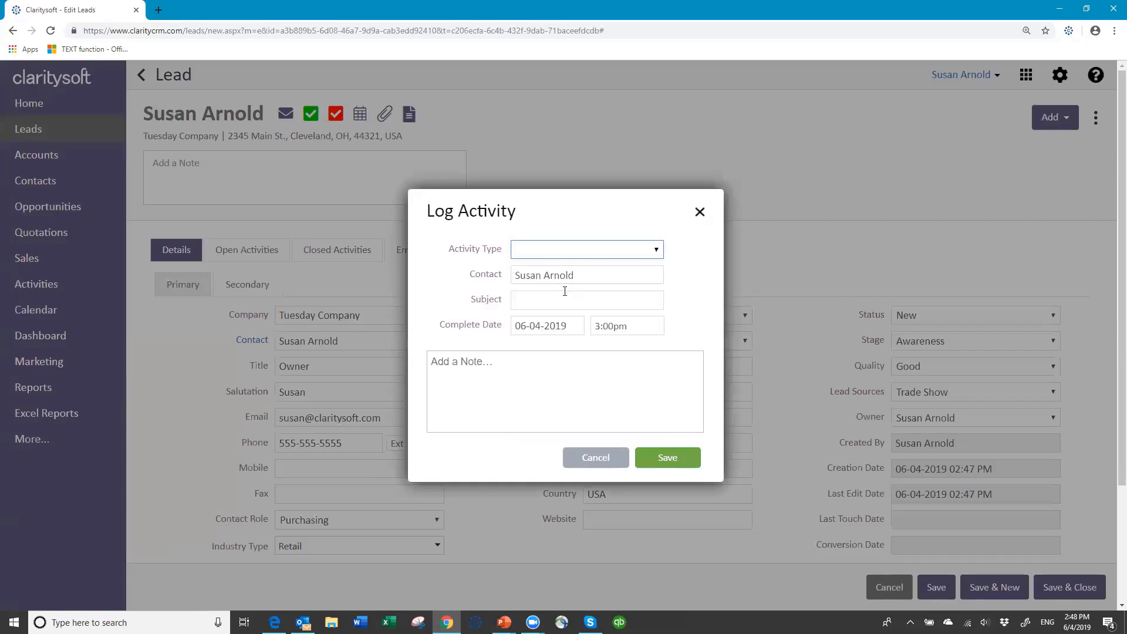
click(659, 252)
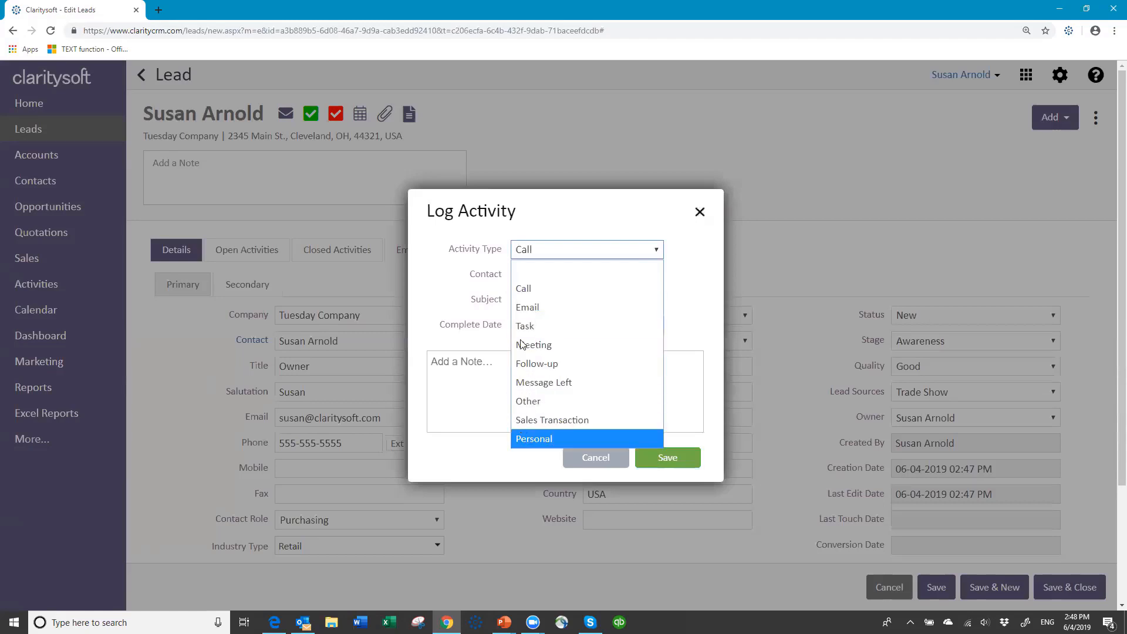
click(523, 288)
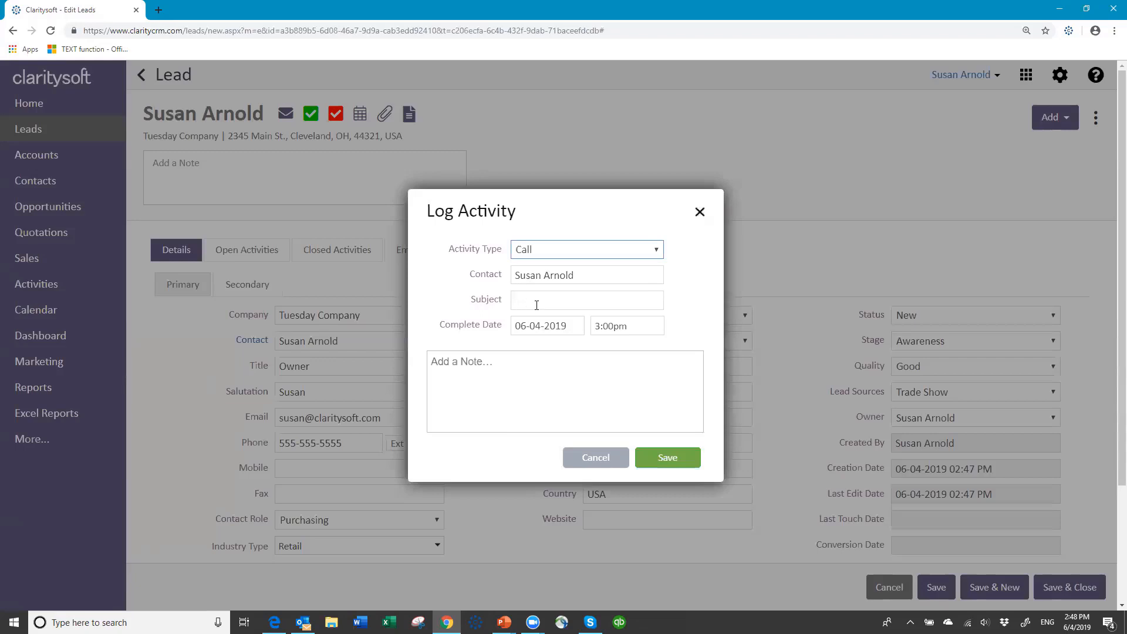
click(626, 301)
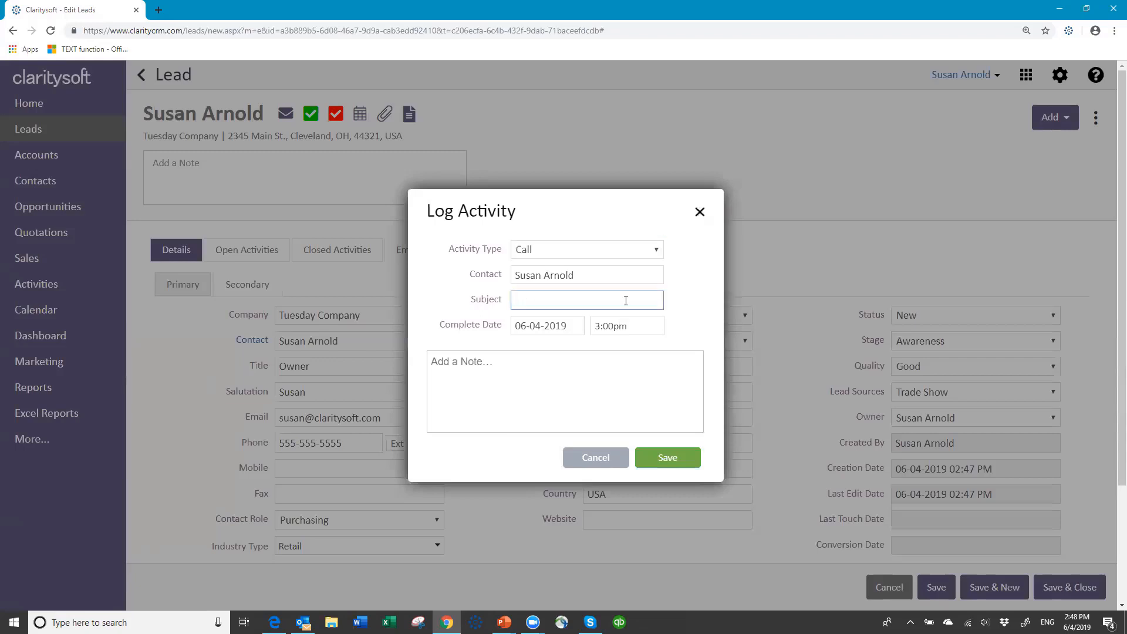
text(Initial call to discuss products)
click(496, 360)
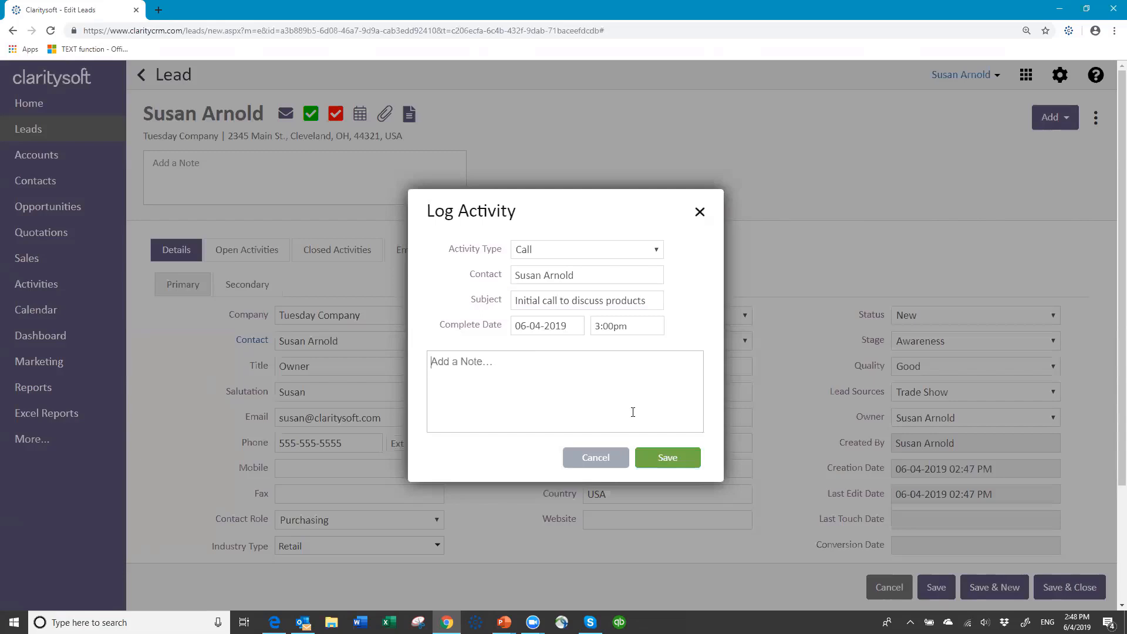
text(may be in)
text(terested )
text(send in)
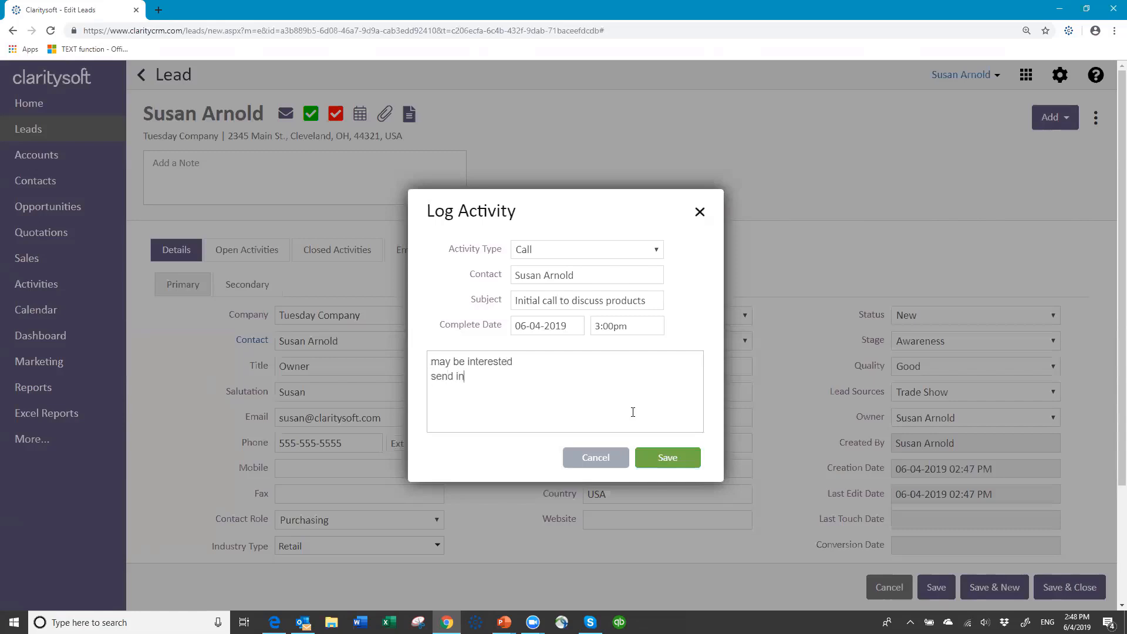
text(fo)
click(672, 465)
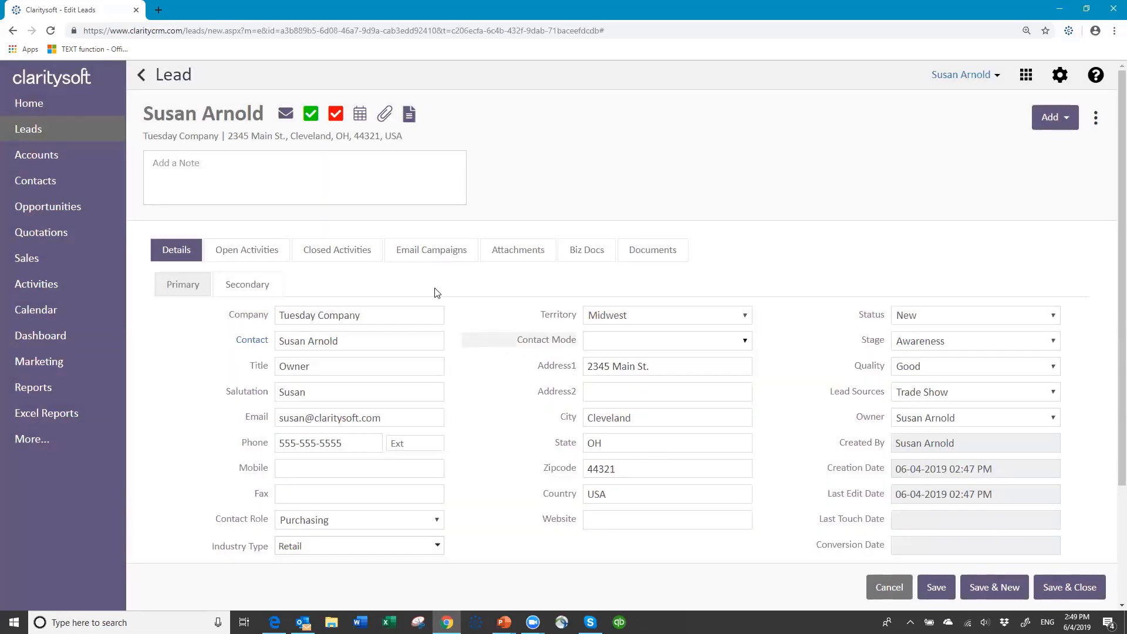
View the lead's Closed Activities to confirm the logged call is listed there
click(345, 250)
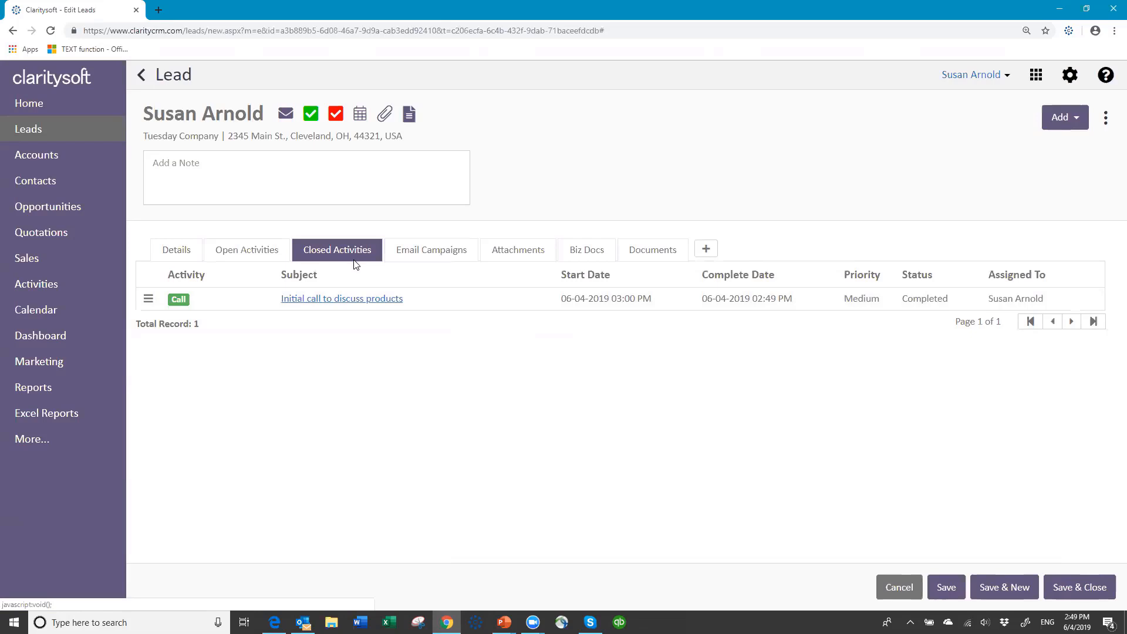
click(336, 115)
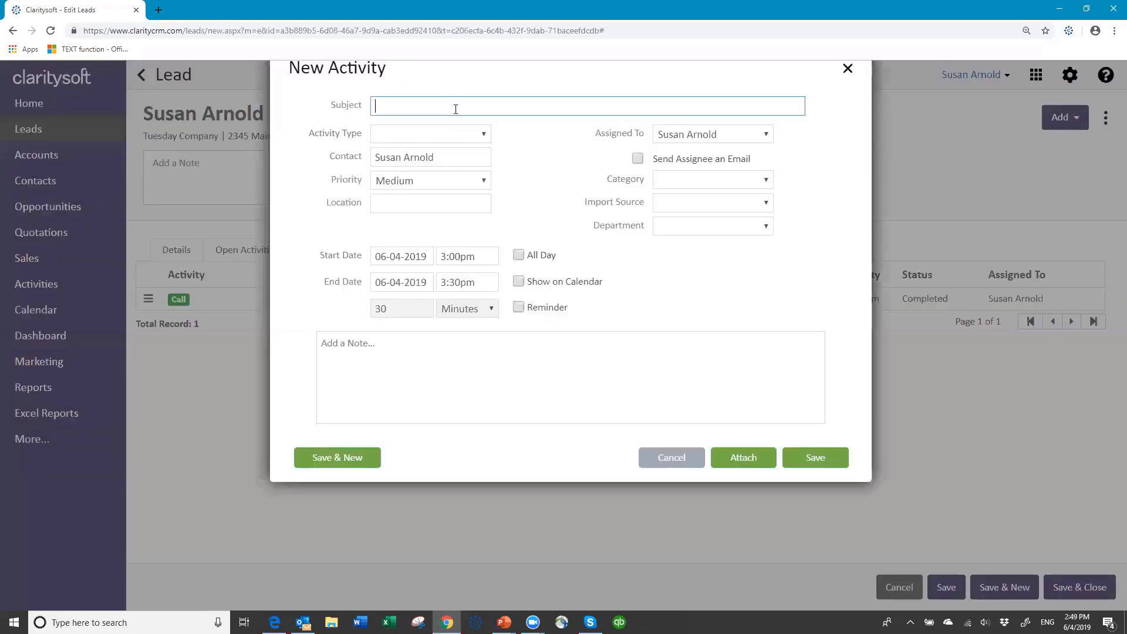
Name the new activity 'Follow up call' and make it a Medium-priority Call
text(Follow up call)
key(Tab)
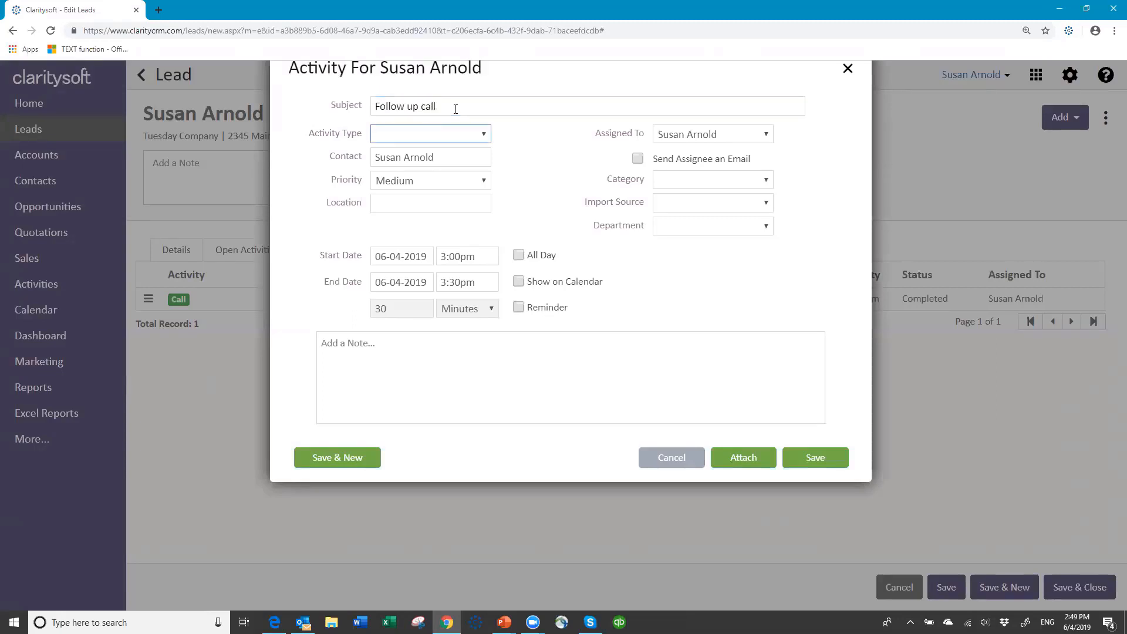
click(470, 134)
click(436, 173)
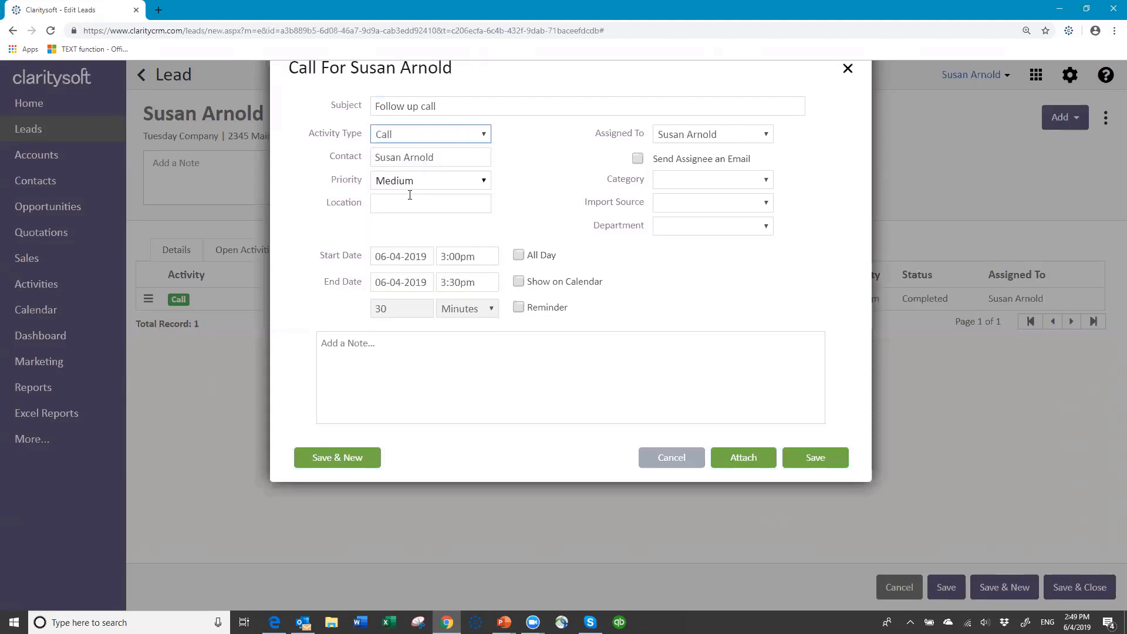
click(483, 182)
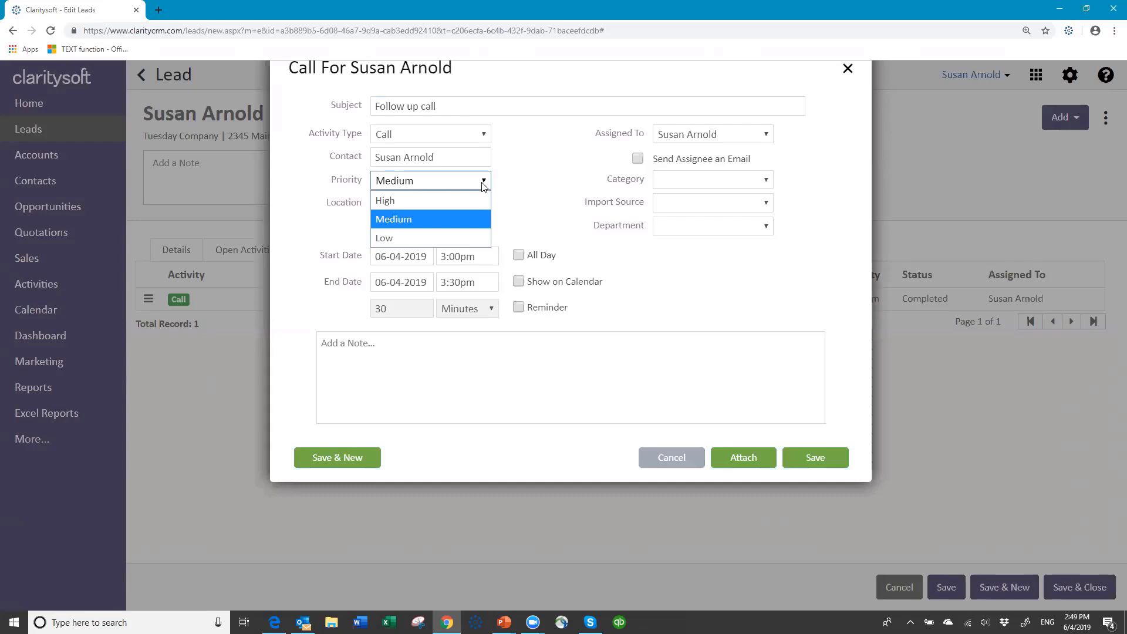
click(483, 183)
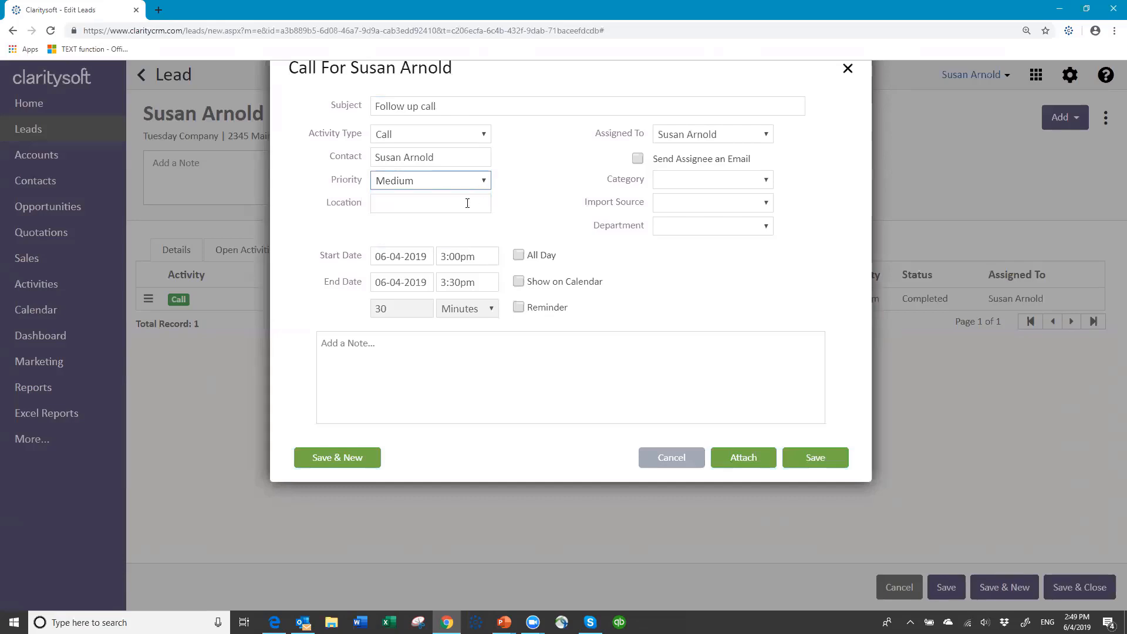
click(467, 203)
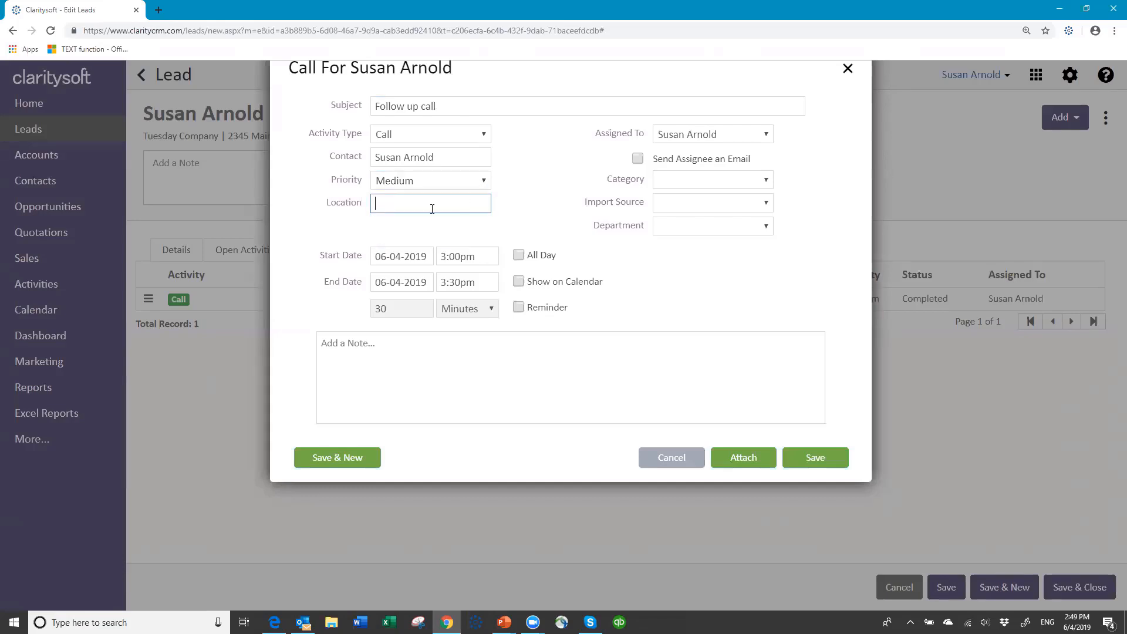
Schedule the call for June 10 at 12:30pm and show it on the calendar
click(427, 257)
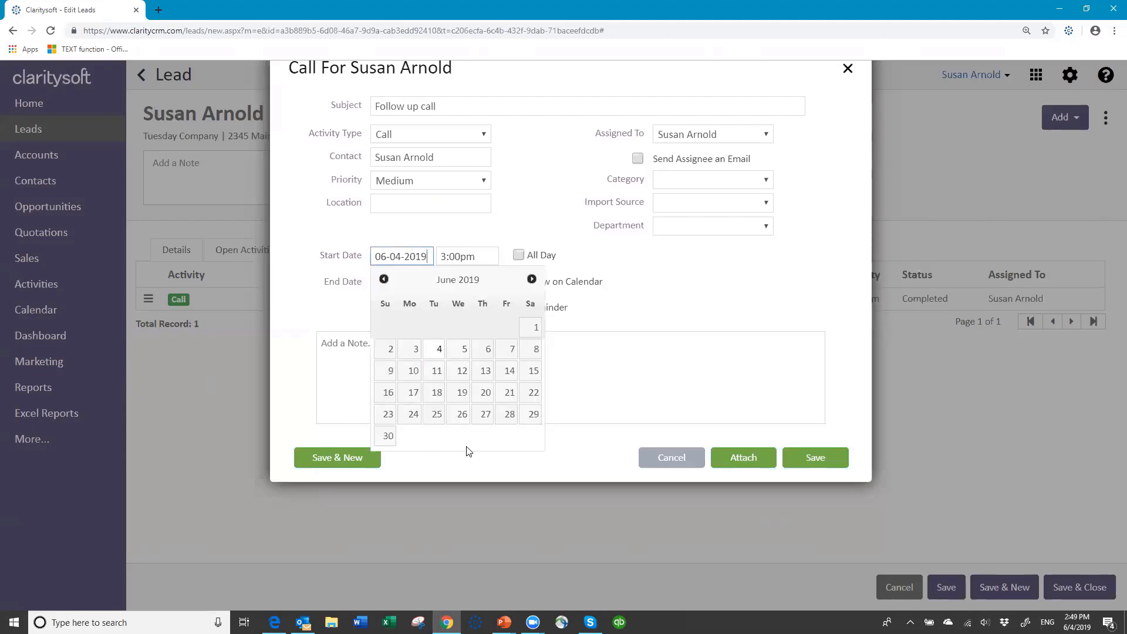
click(414, 371)
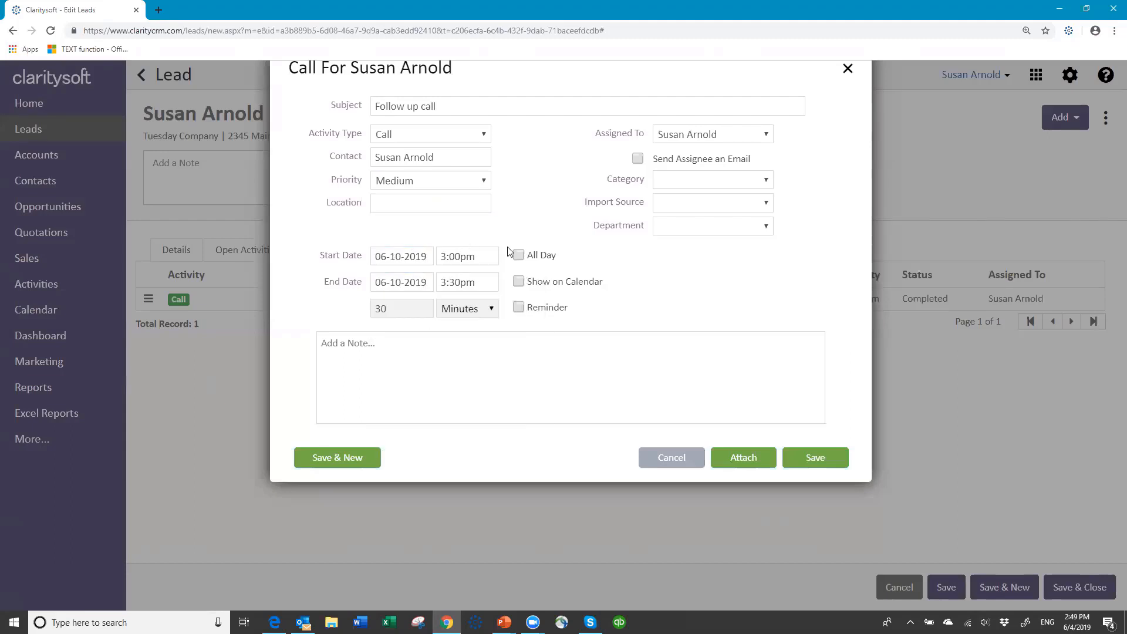
click(485, 258)
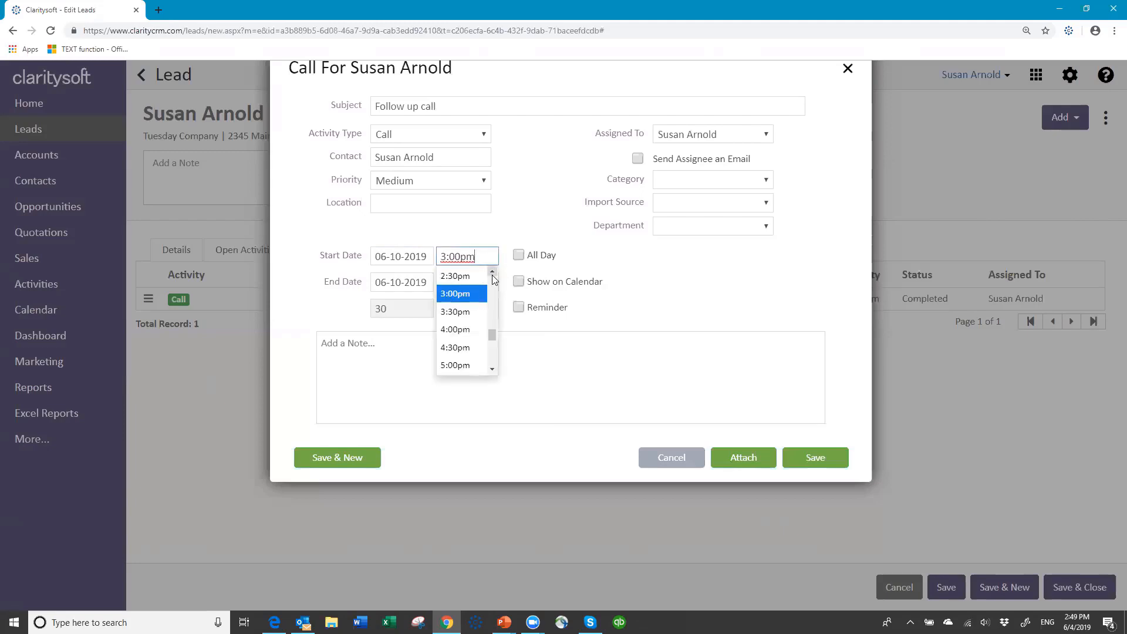
scroll(493, 276, up, 1)
scroll(491, 279, up, 1)
click(466, 278)
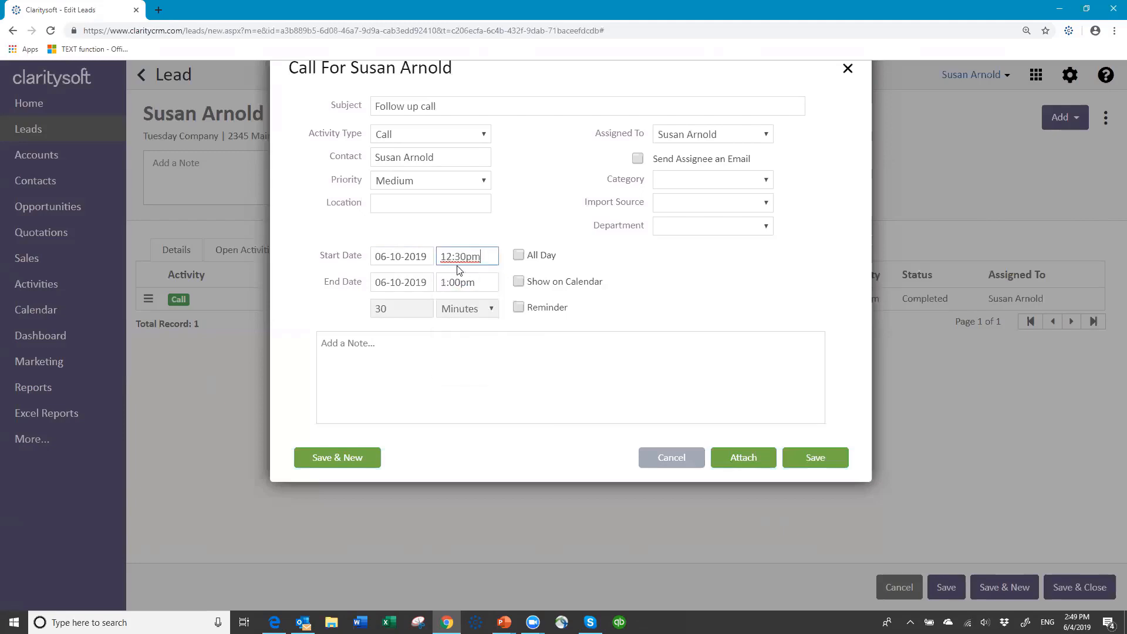
click(518, 281)
Add a note about points to discuss during the call, save it, and check the activity lists
click(374, 342)
text(points to discu)
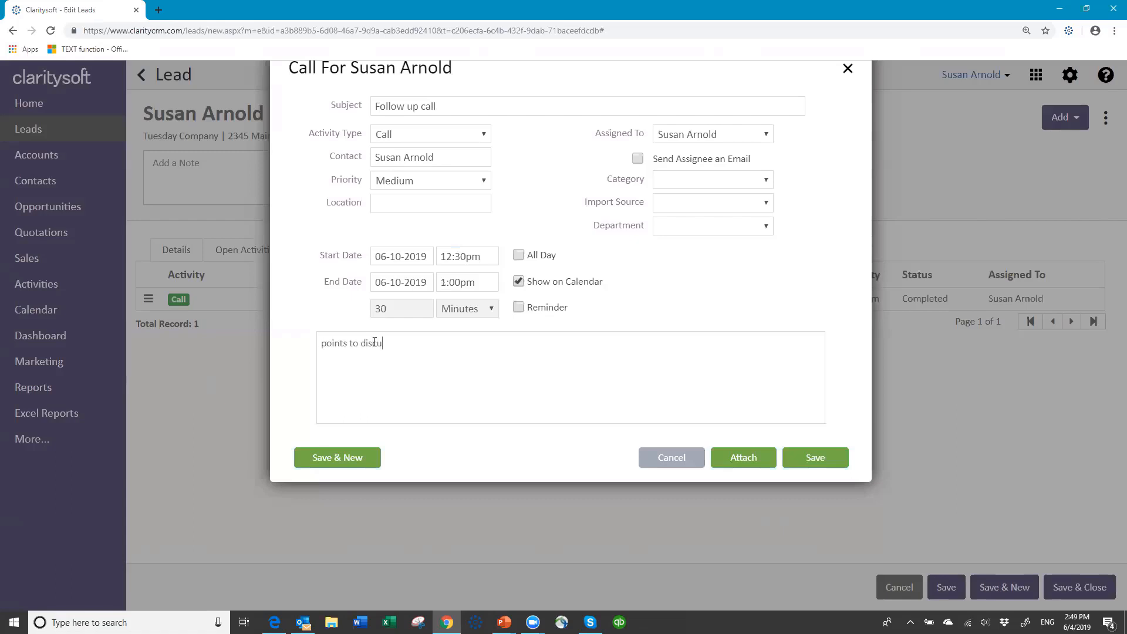
text(discuss during call)
click(810, 465)
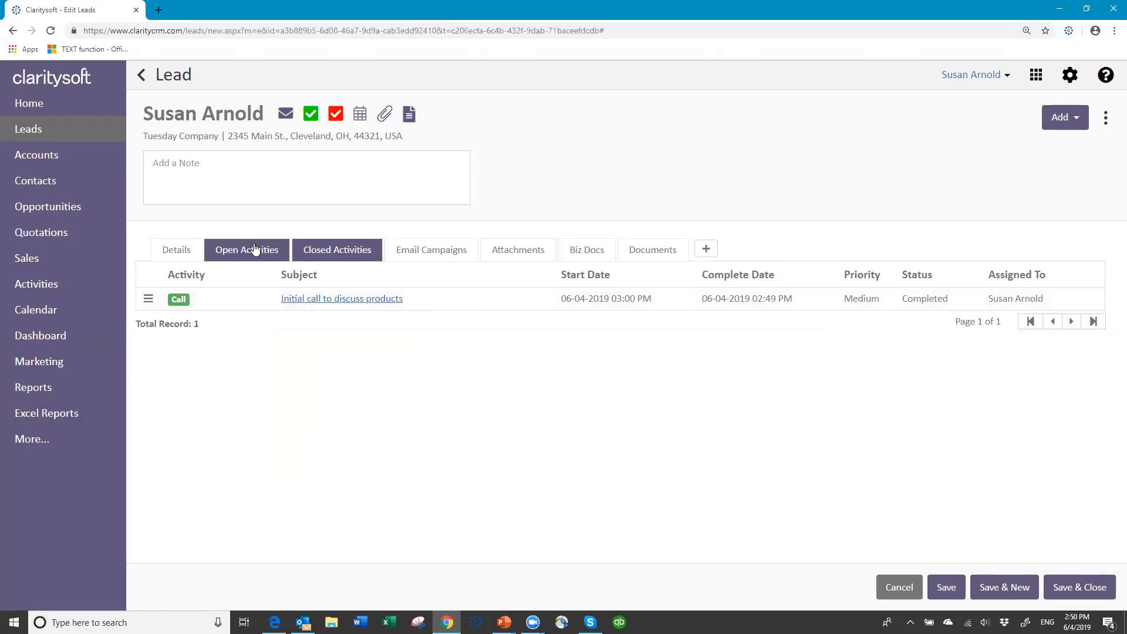
click(251, 248)
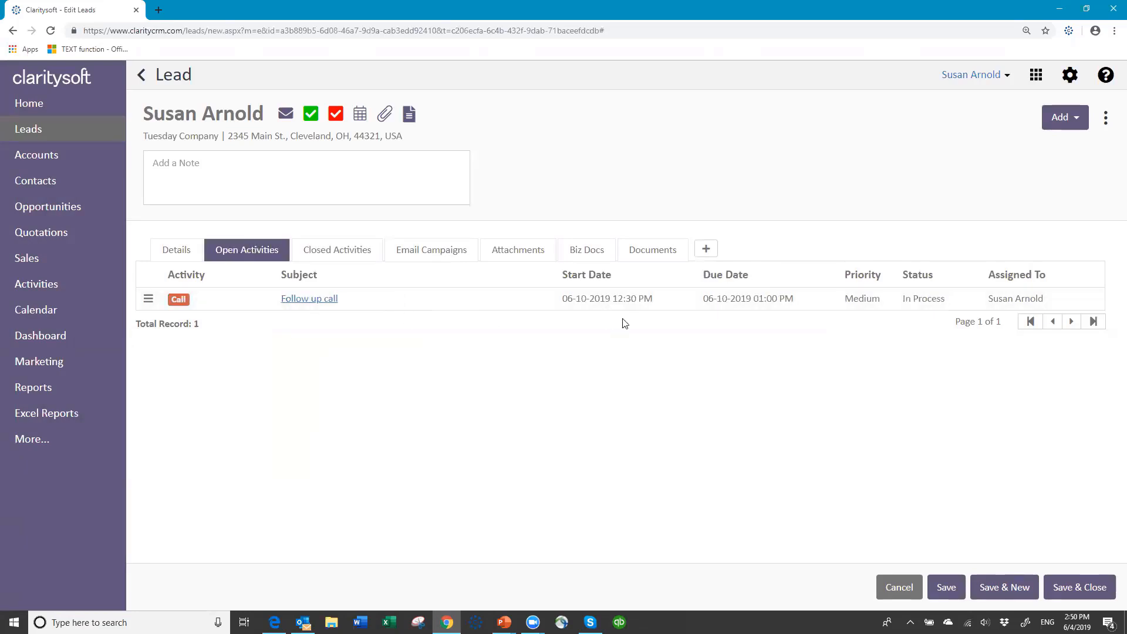
click(326, 249)
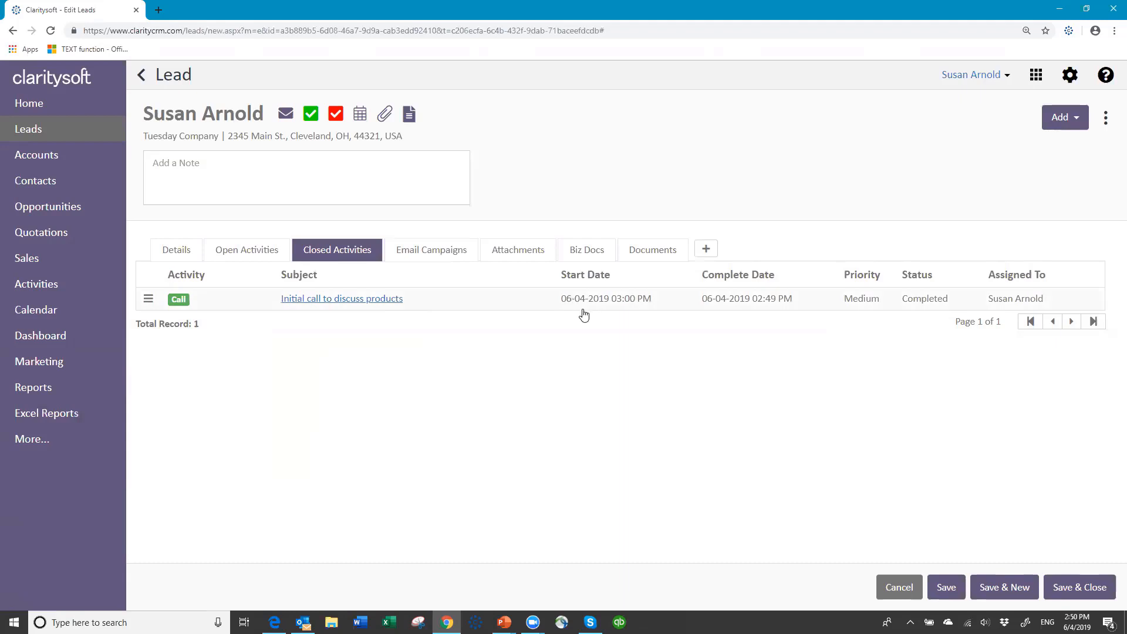
On the Details tab, change the lead's Stage to Qualify and save
click(171, 250)
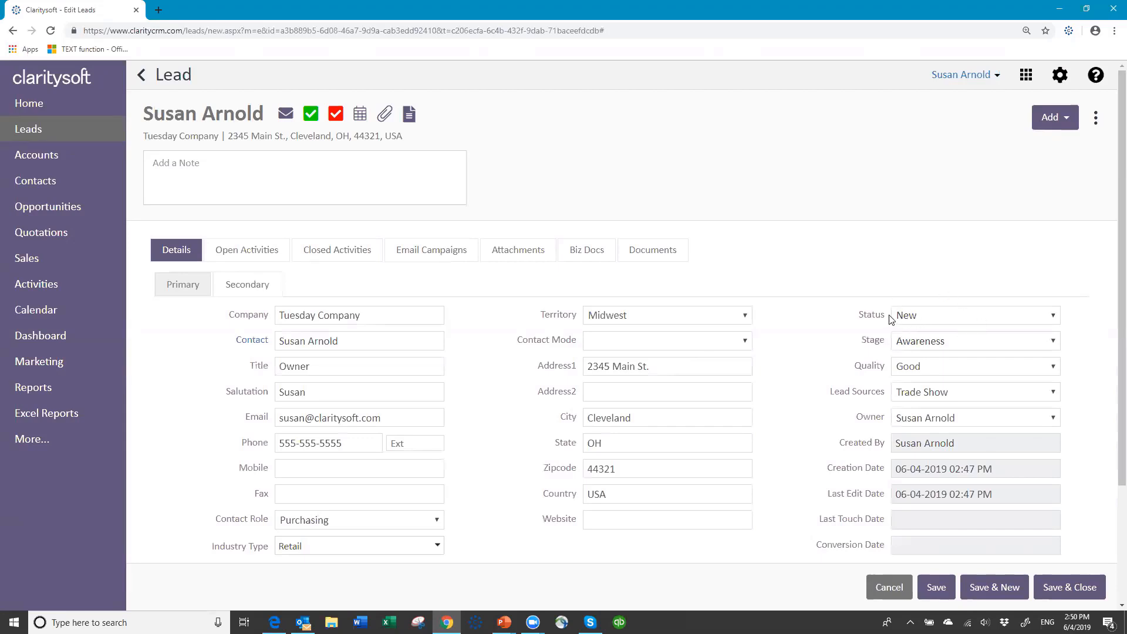
click(1054, 341)
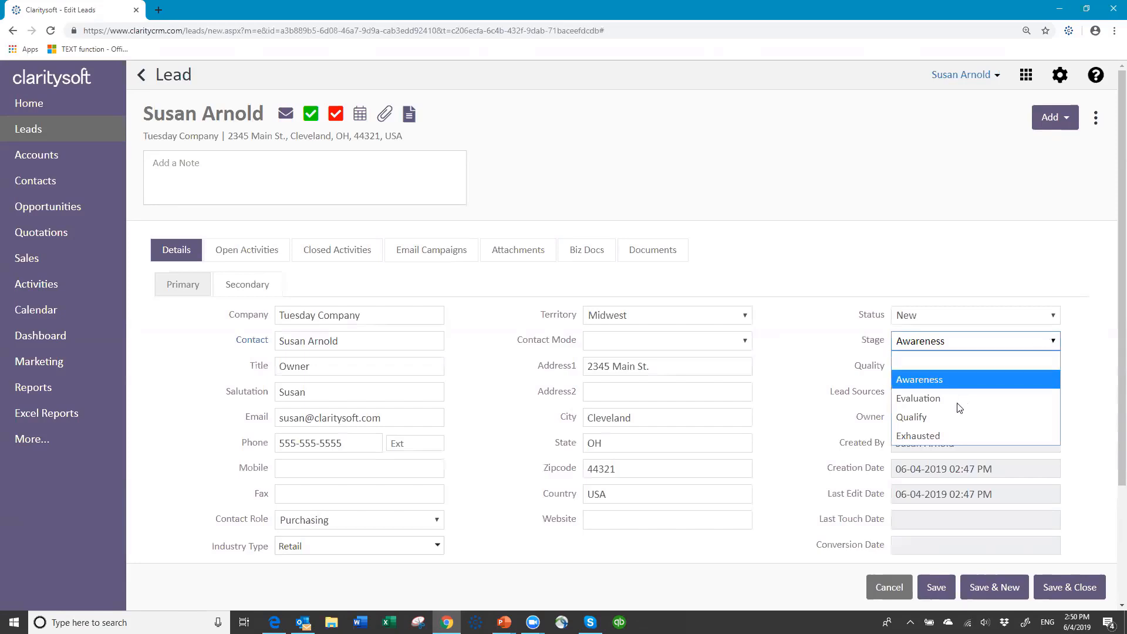
click(951, 417)
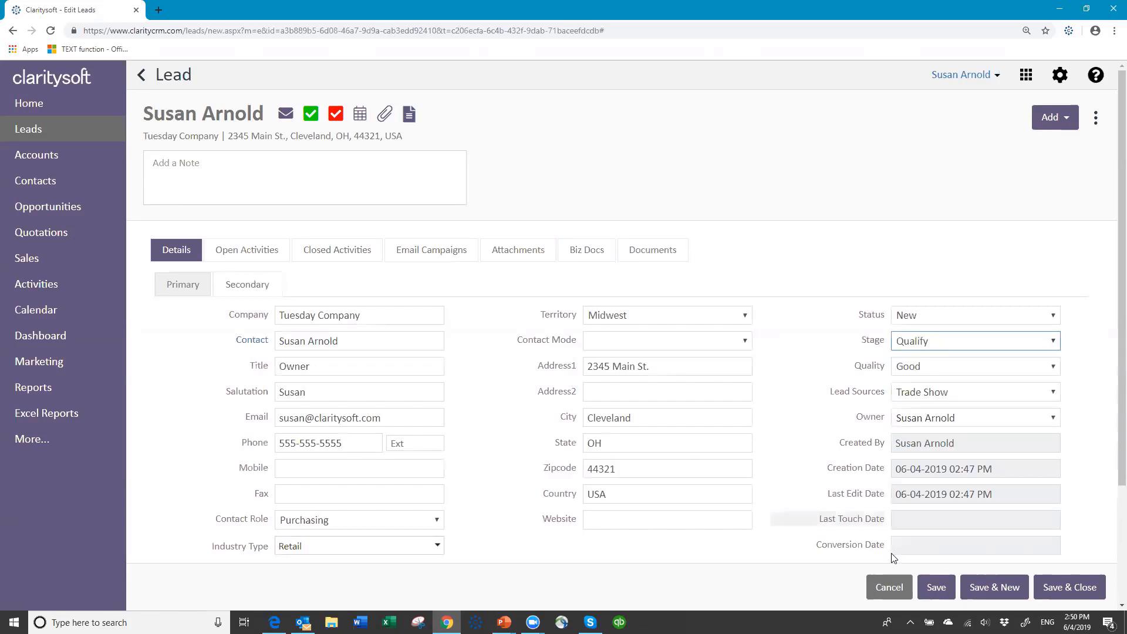
click(937, 588)
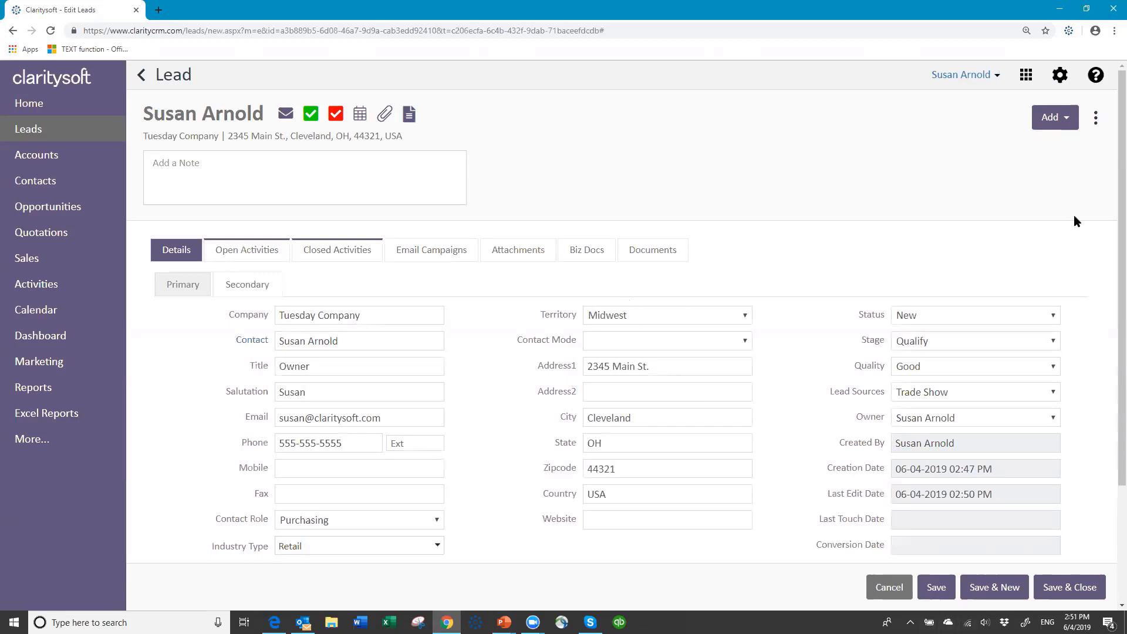
Run Convert Lead on Tuesday Company with Create Opportunity ticked and apply the conversion
click(1095, 121)
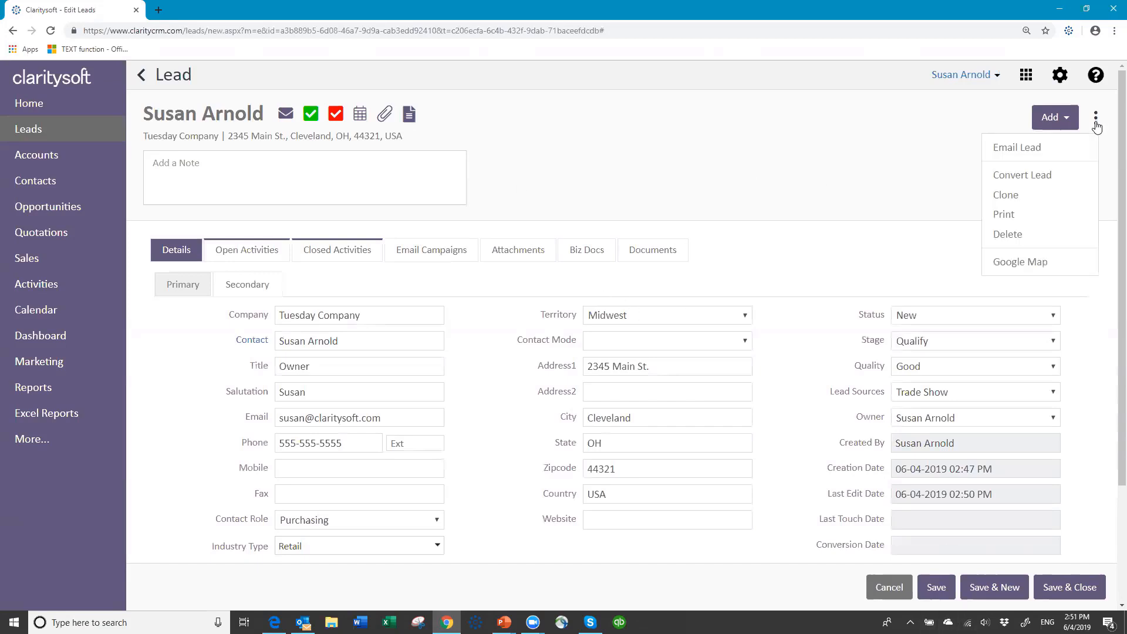
click(1031, 177)
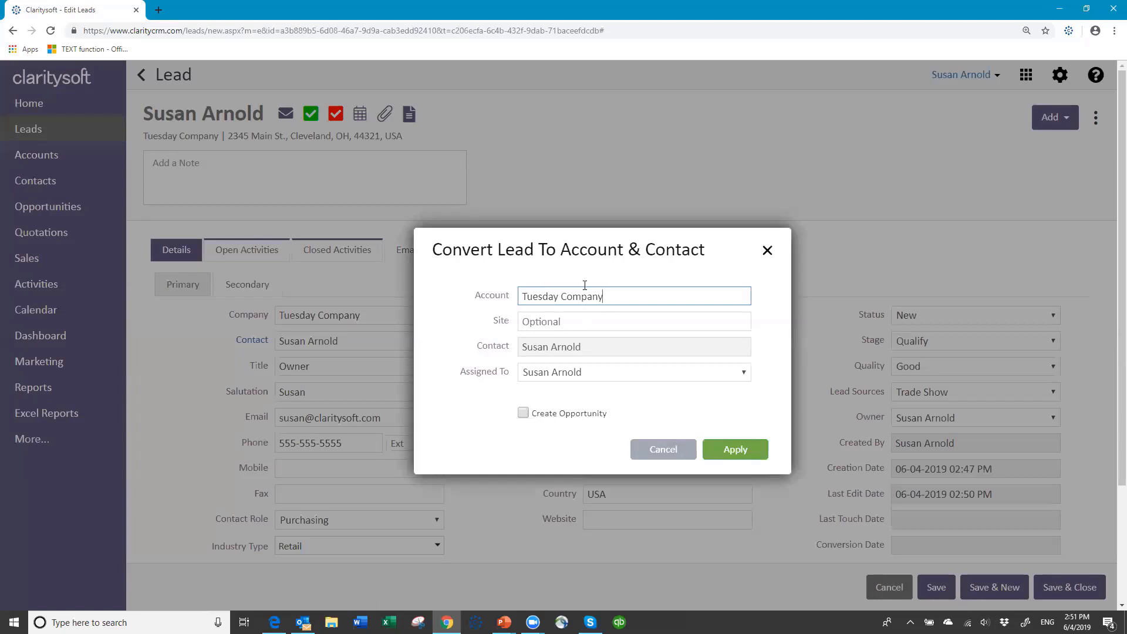
click(612, 294)
click(523, 413)
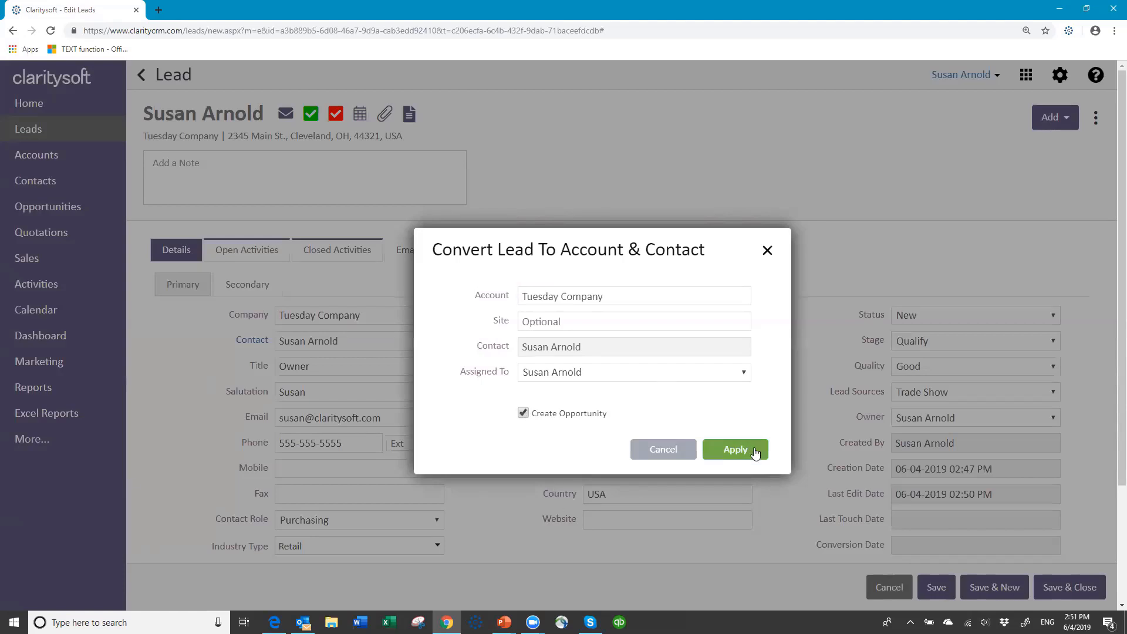
click(731, 457)
click(732, 451)
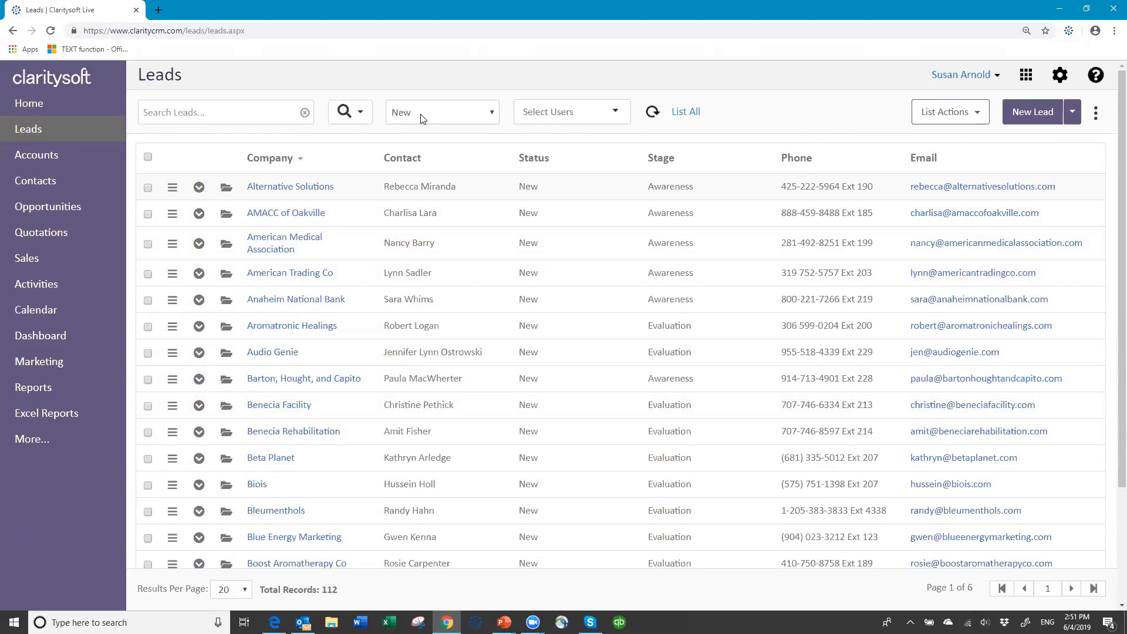
Switch the Leads status filter from New to Converted, then go to the Accounts list
click(491, 114)
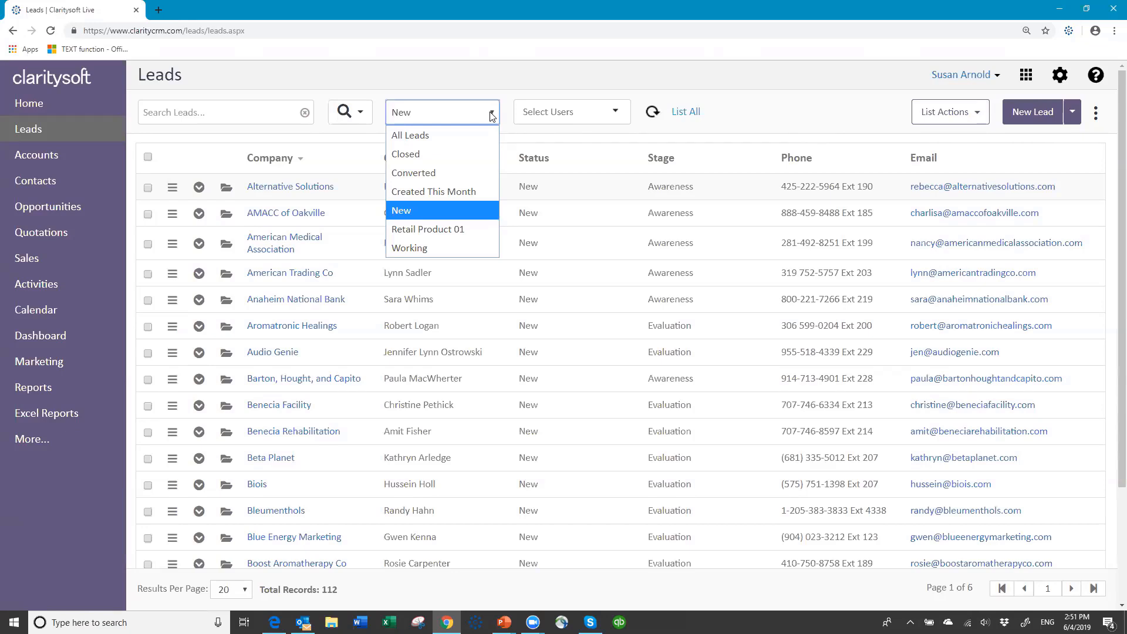
click(445, 174)
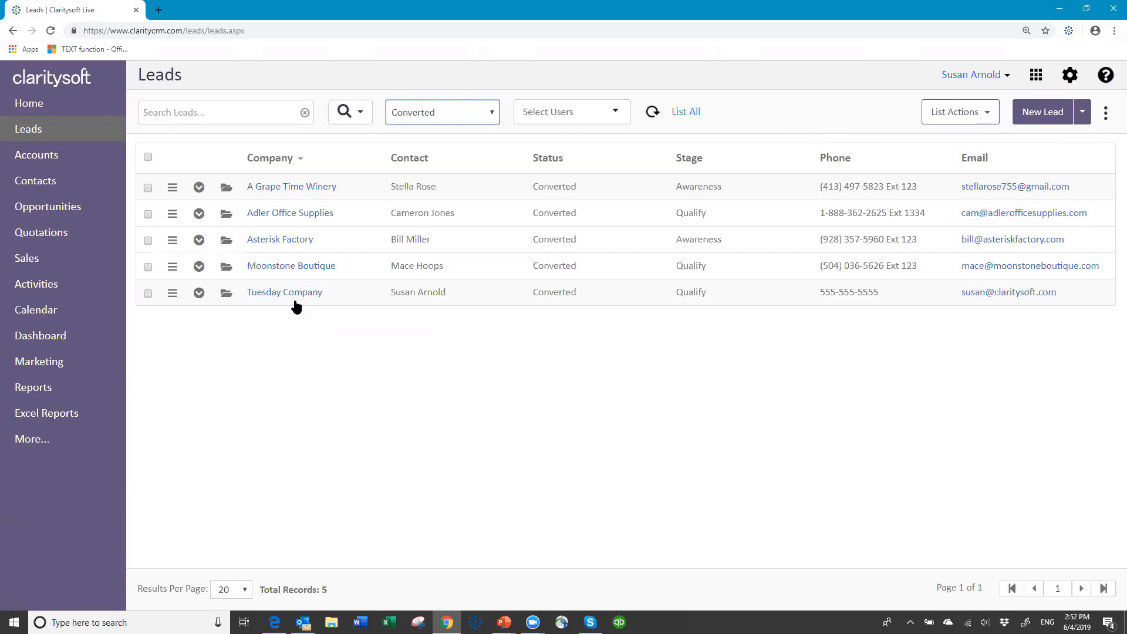
click(45, 156)
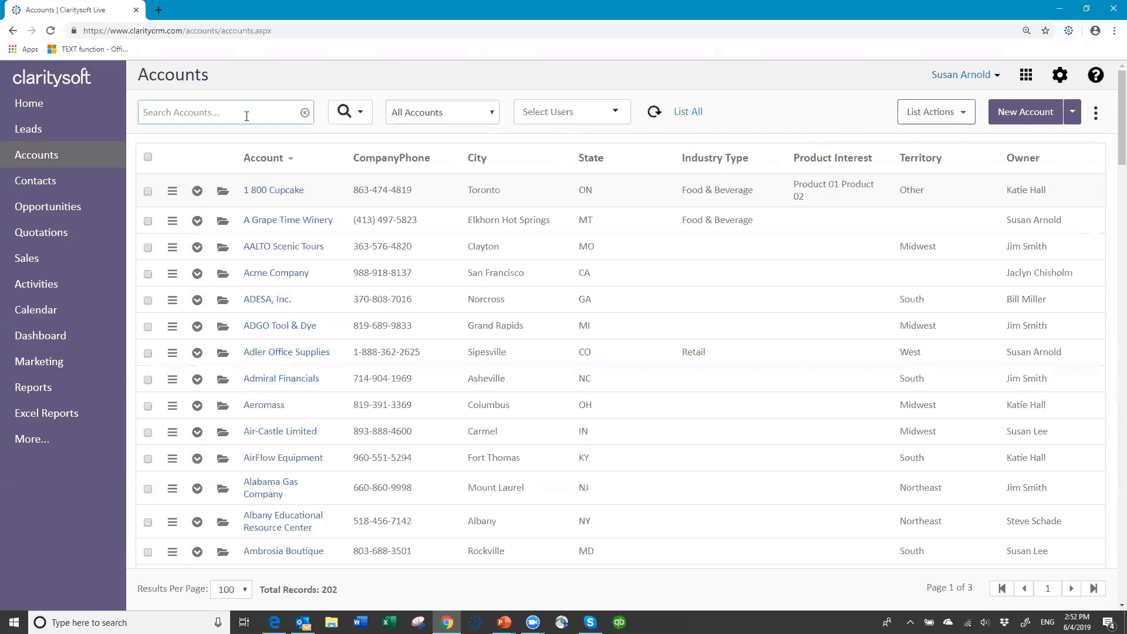
Search accounts for 'tues', open Tuesday Company, and start a new contact from its Contacts tab
text(tues)
key(Return)
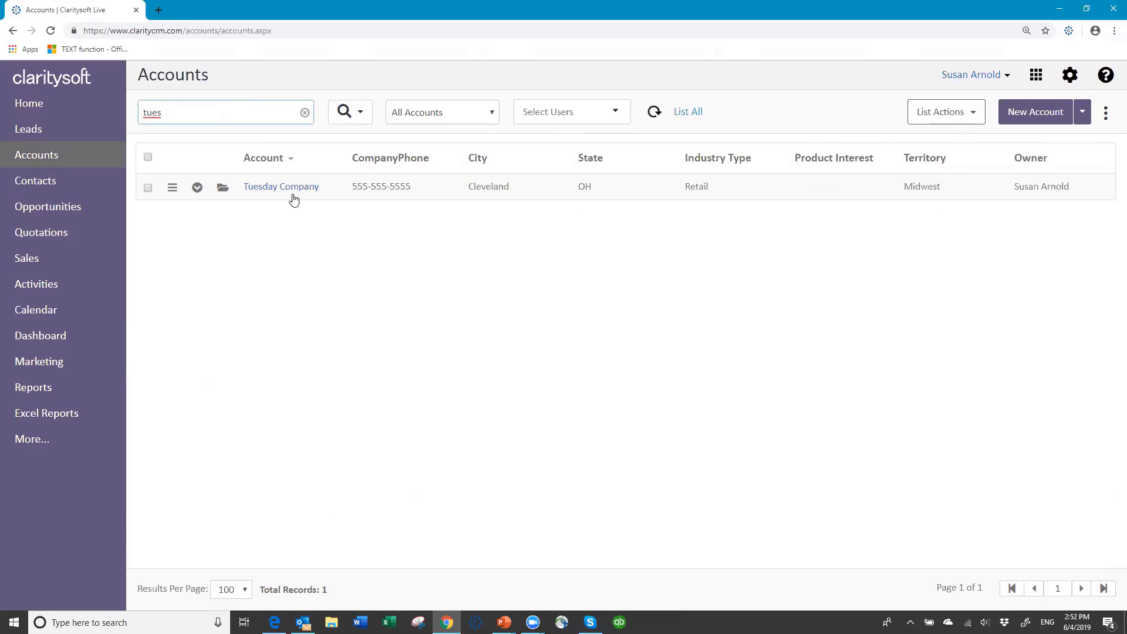
click(222, 188)
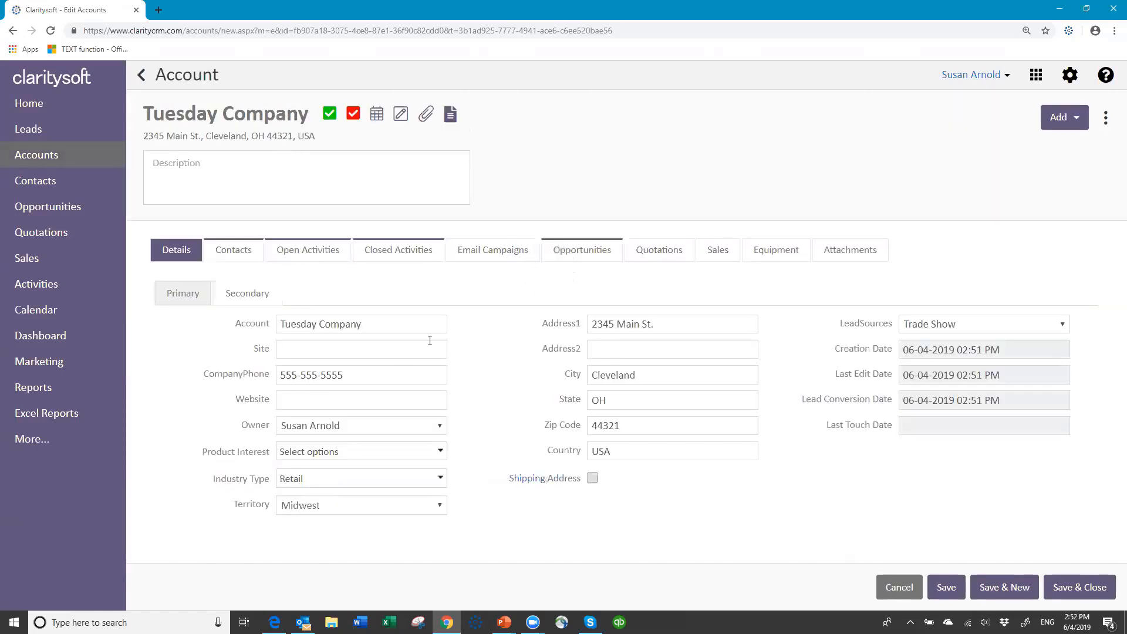
click(238, 253)
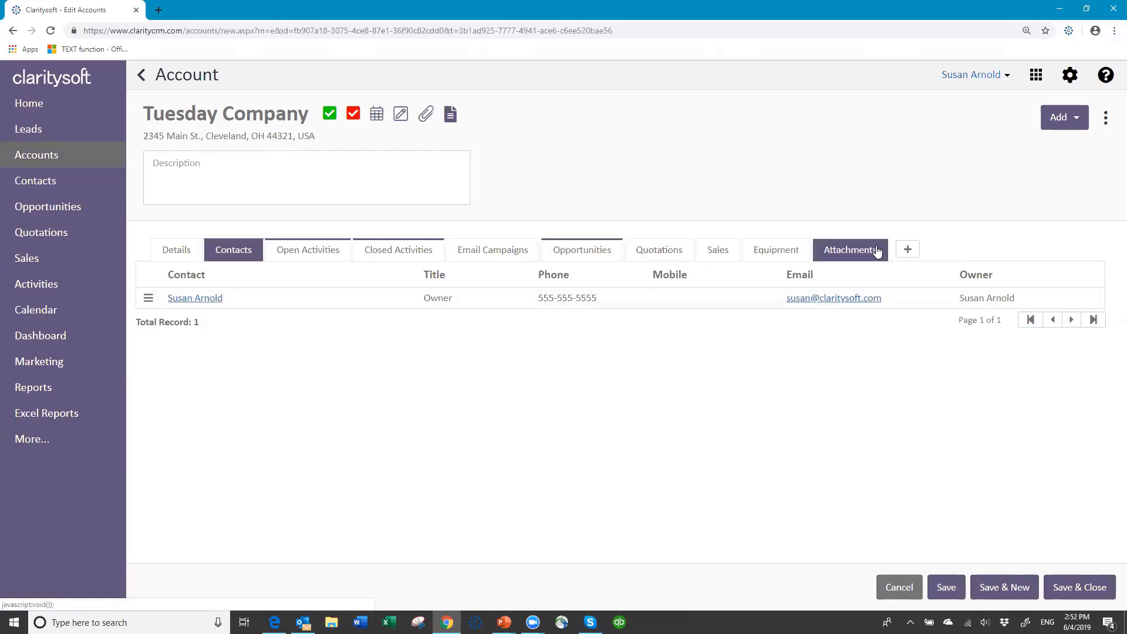
click(909, 252)
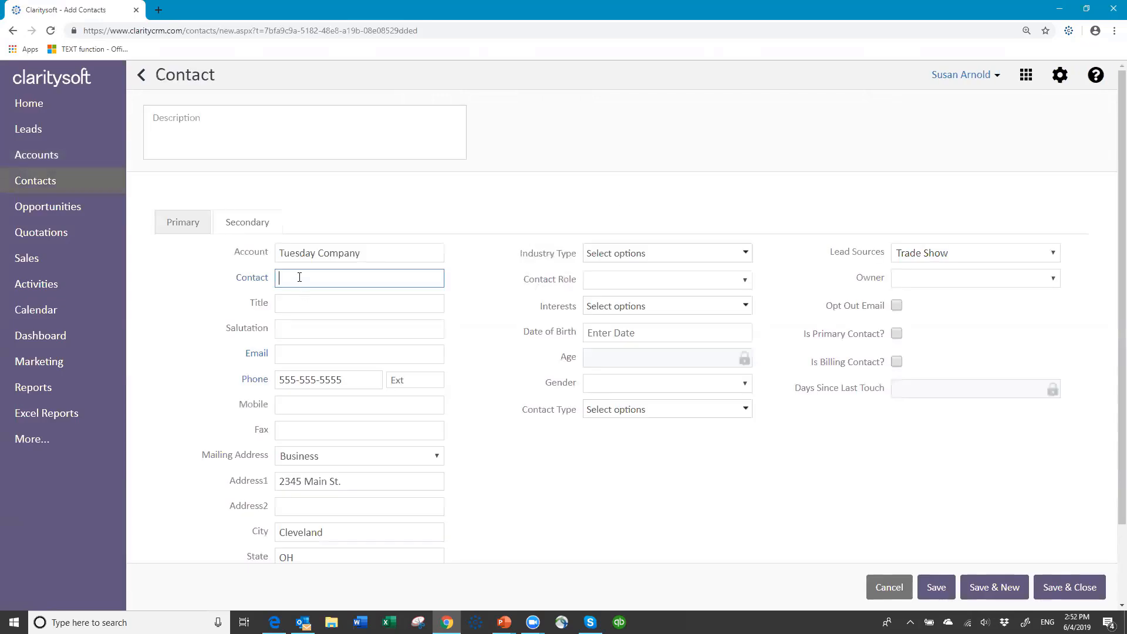
Add a primary contact with title VP Sales, entering the contact's name and salutation, and save it
text(Tom Smih)
text(th)
key(Tab)
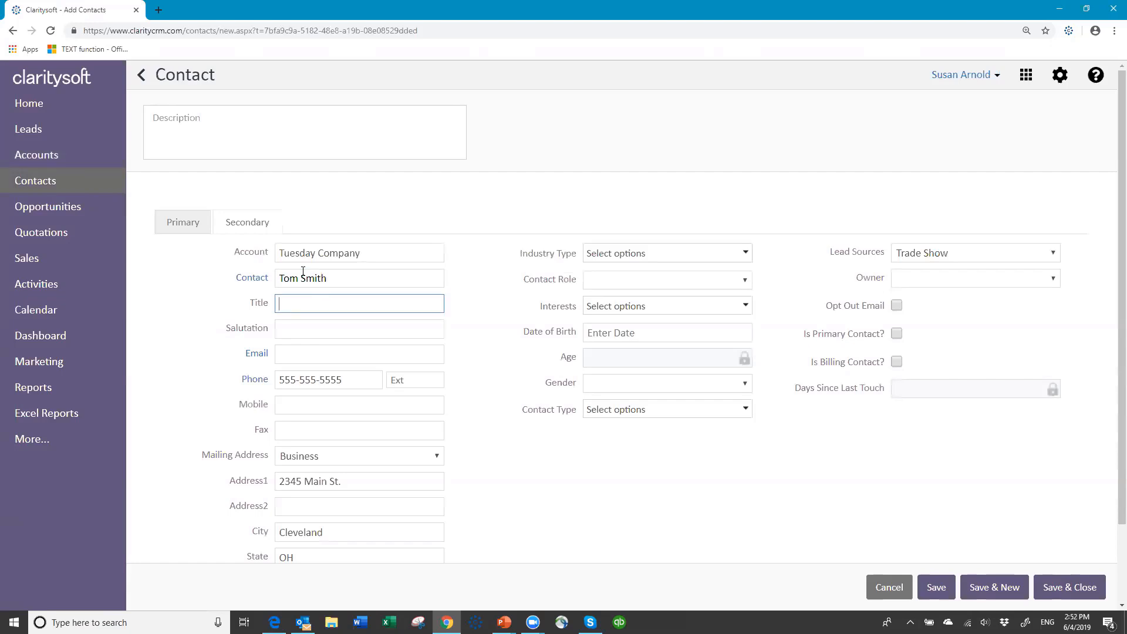
text(VP Sales)
click(285, 330)
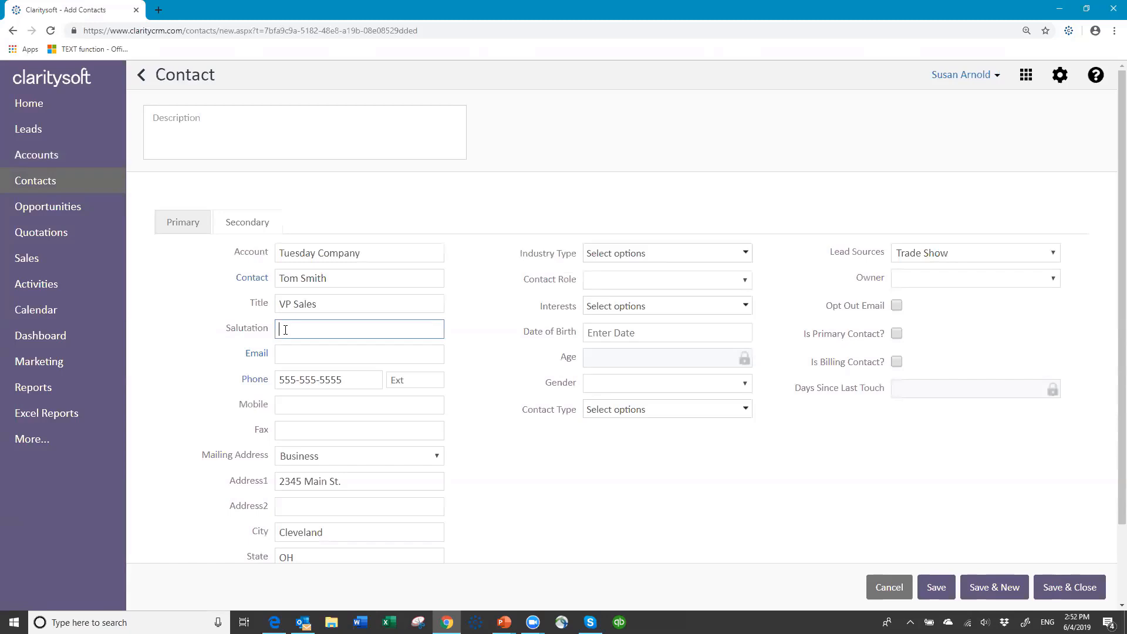
text(Tom)
key(Tab)
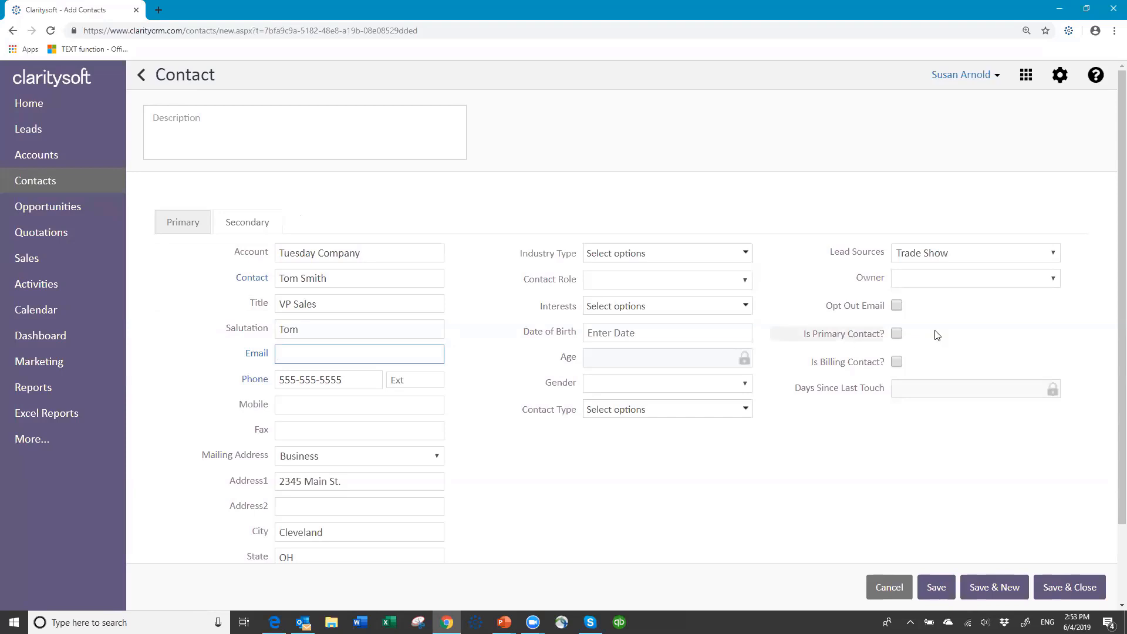
click(800, 456)
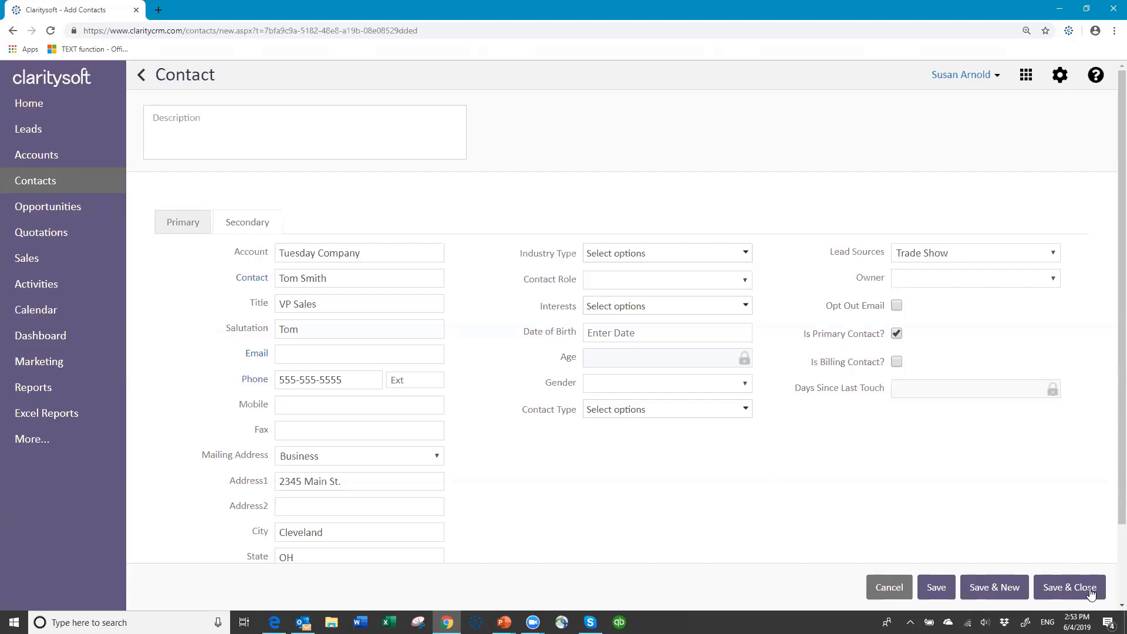
click(1068, 587)
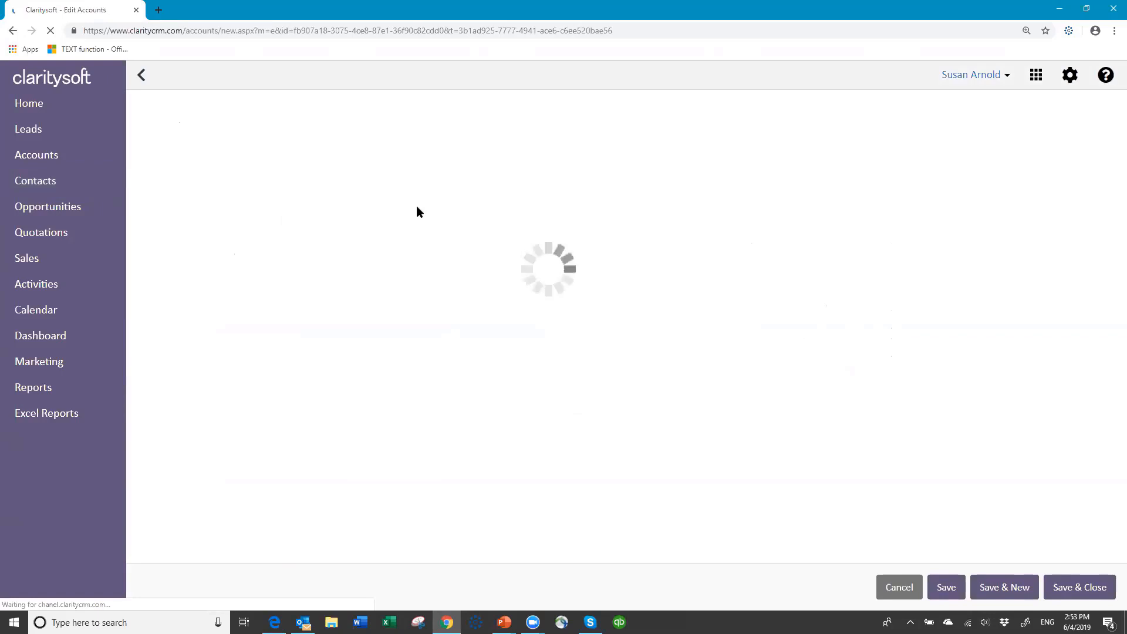
click(248, 253)
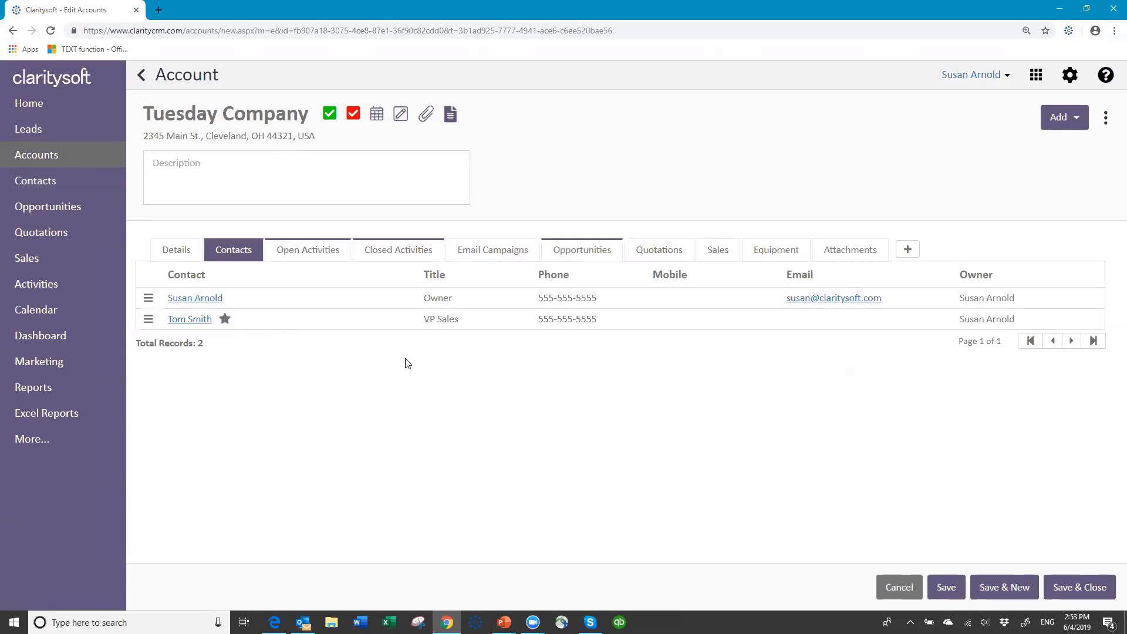
Check Tuesday Company's open and closed activities, then open opportunity O00005 from its Opportunities list
click(319, 255)
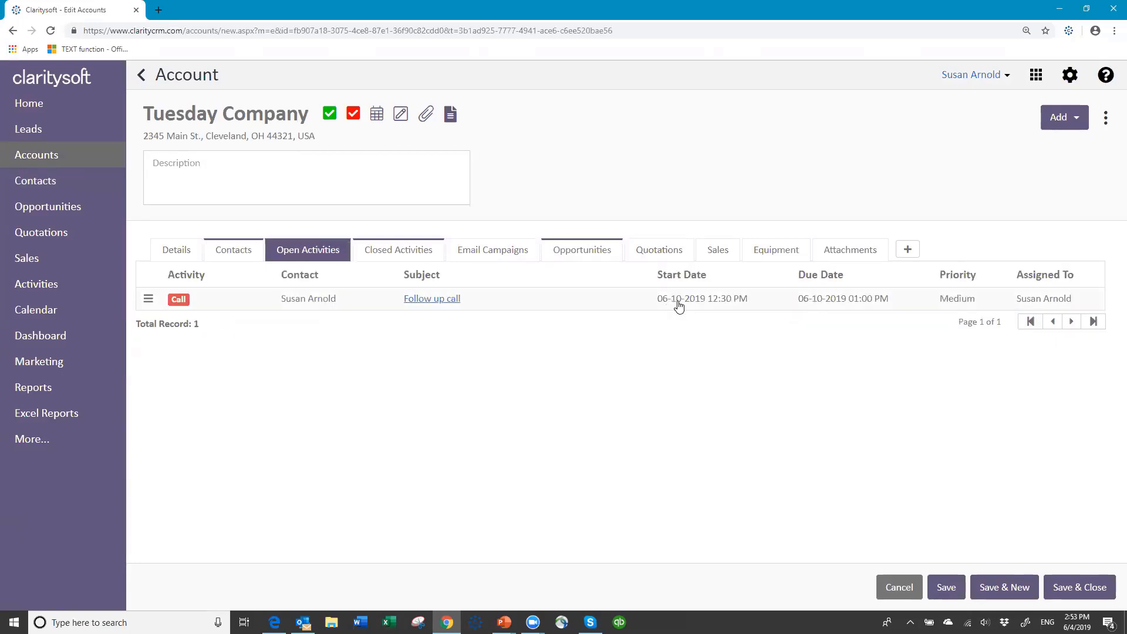
click(390, 250)
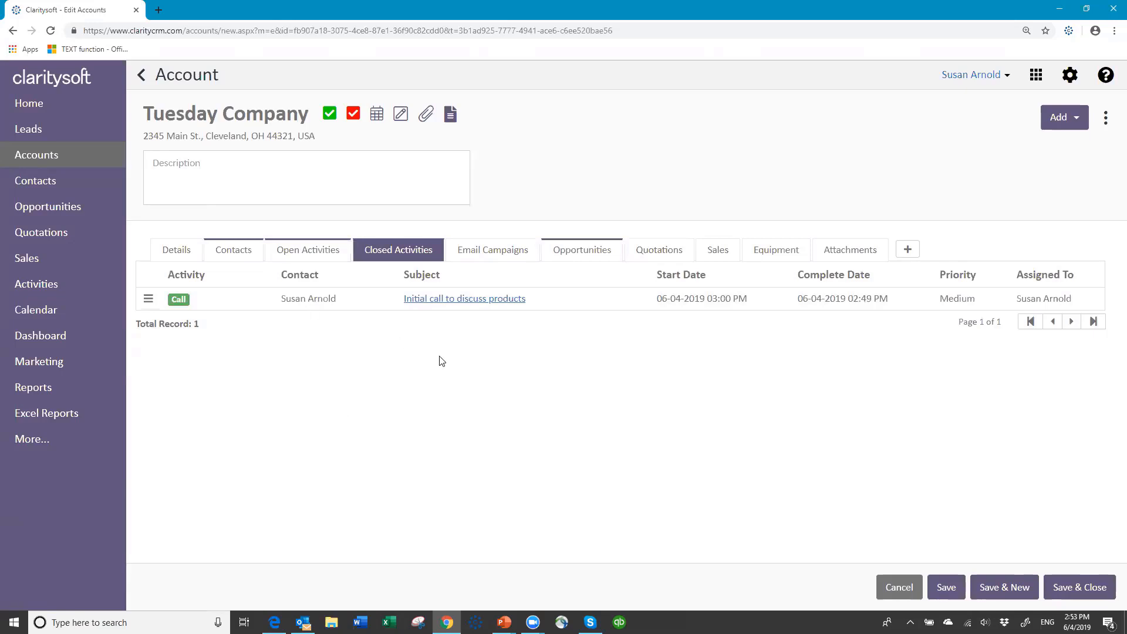
click(593, 250)
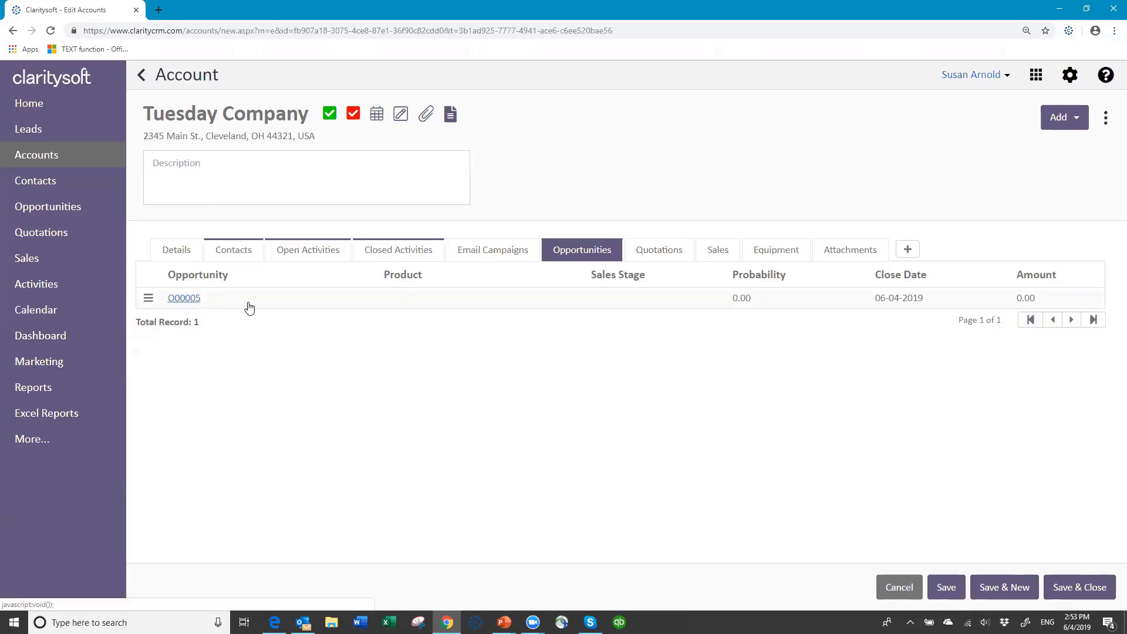
click(184, 299)
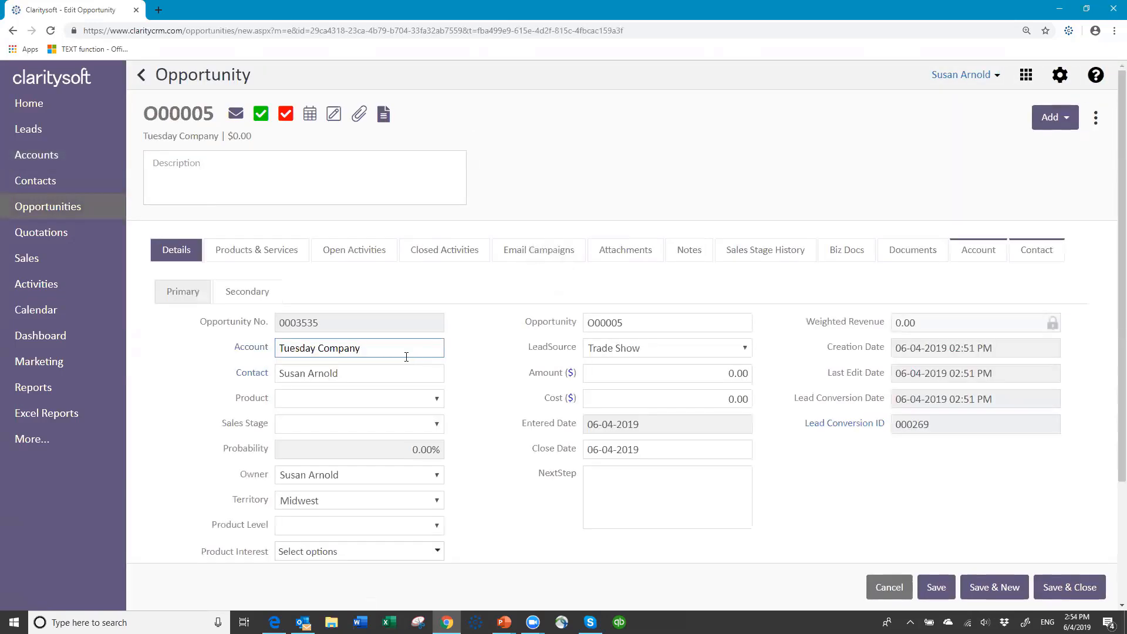
Set the opportunity's product to New Business and its sales stage to Discovery
scroll(500, 299, down, 1)
scroll(497, 302, down, 2)
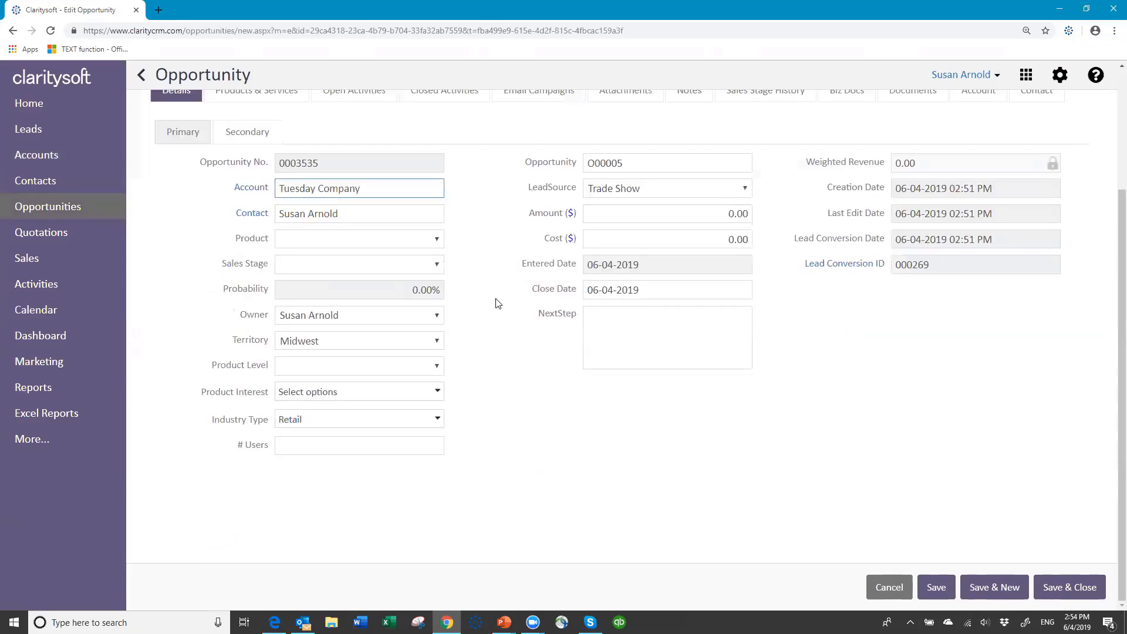
scroll(498, 304, up, 1)
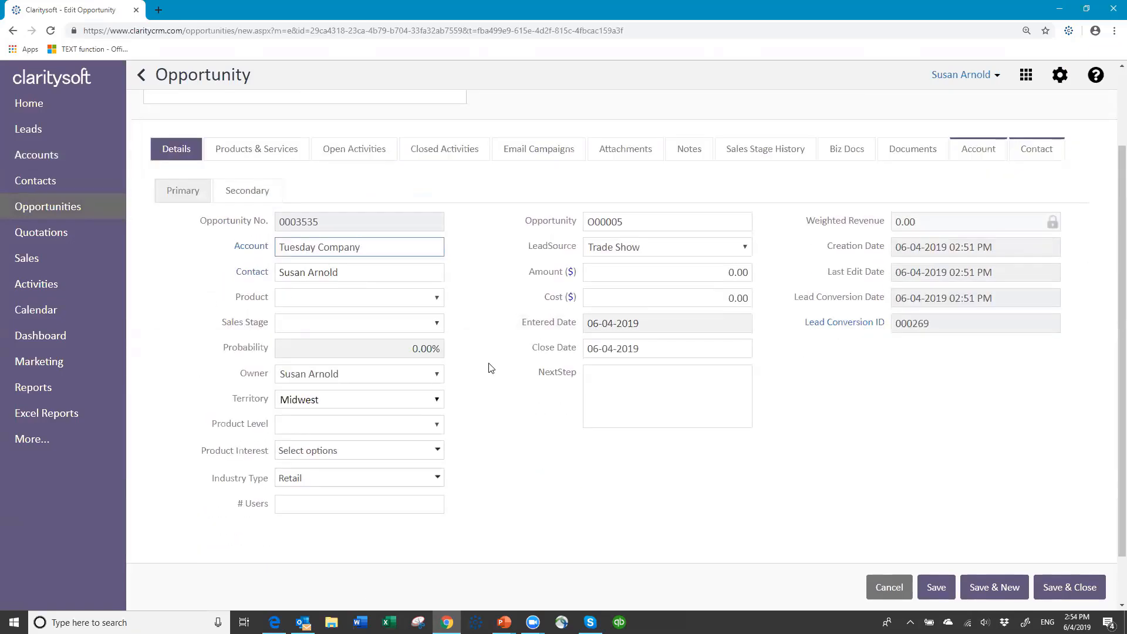
click(437, 299)
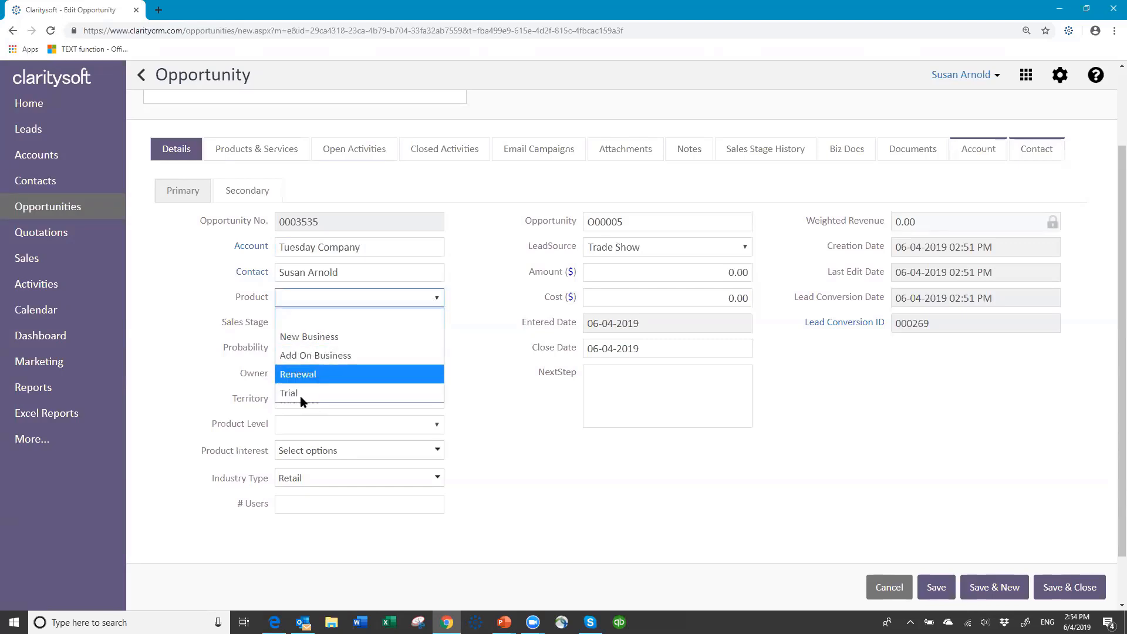
click(329, 338)
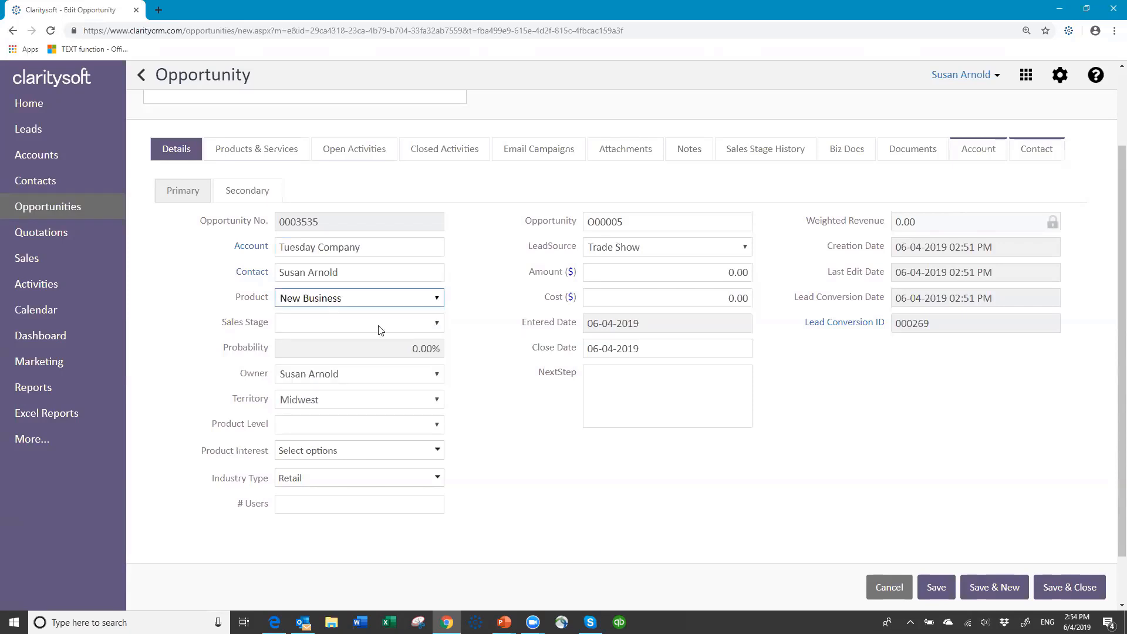
click(438, 323)
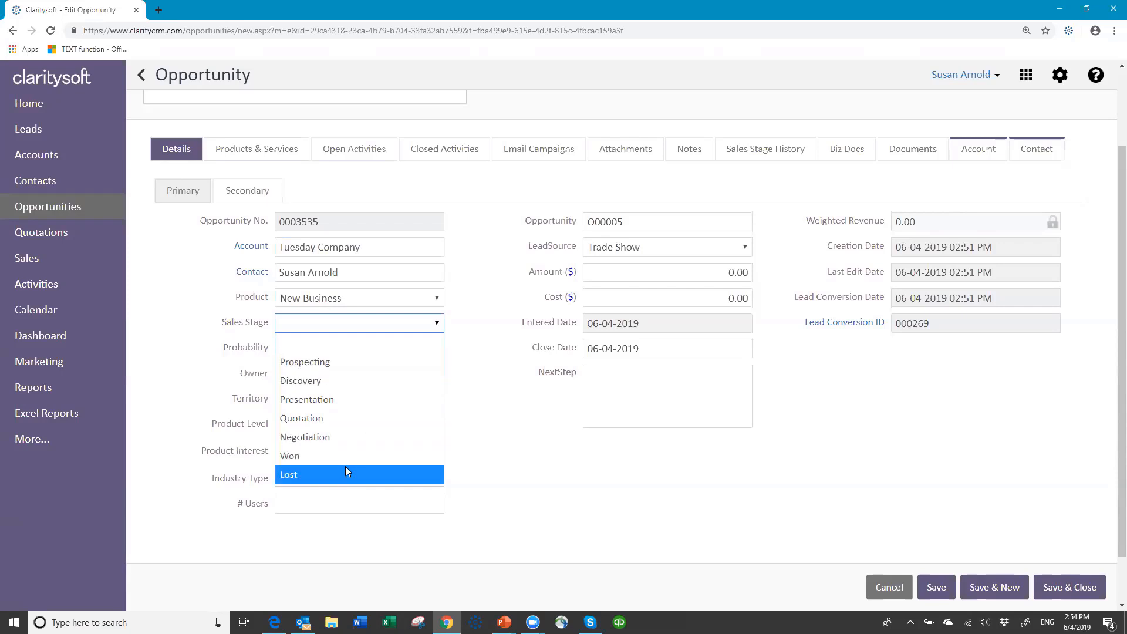
click(362, 381)
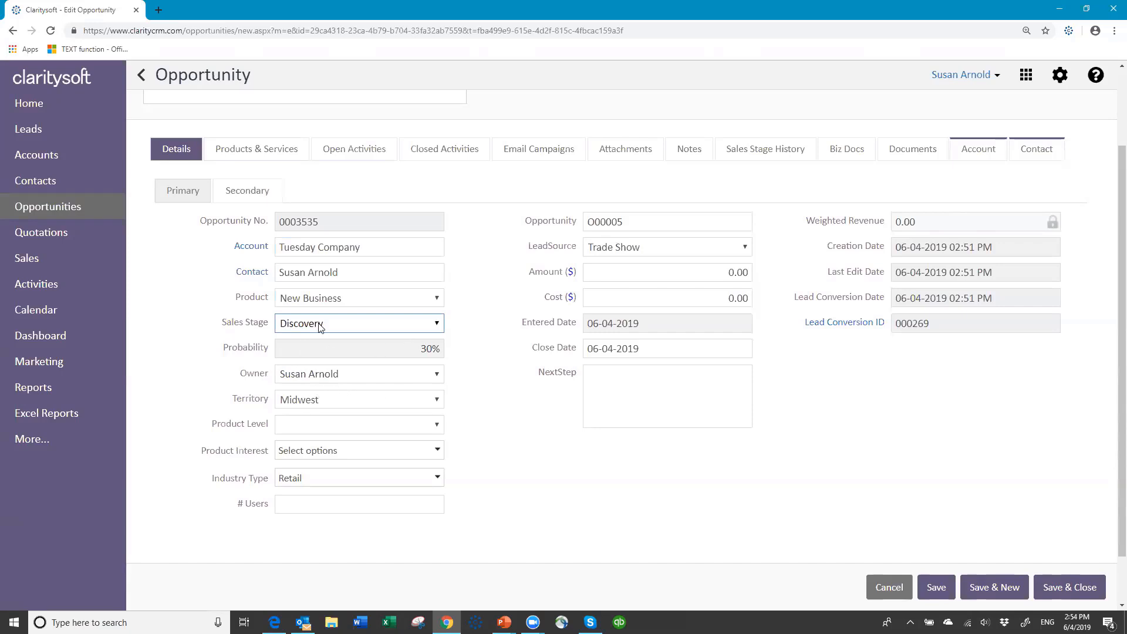
click(437, 323)
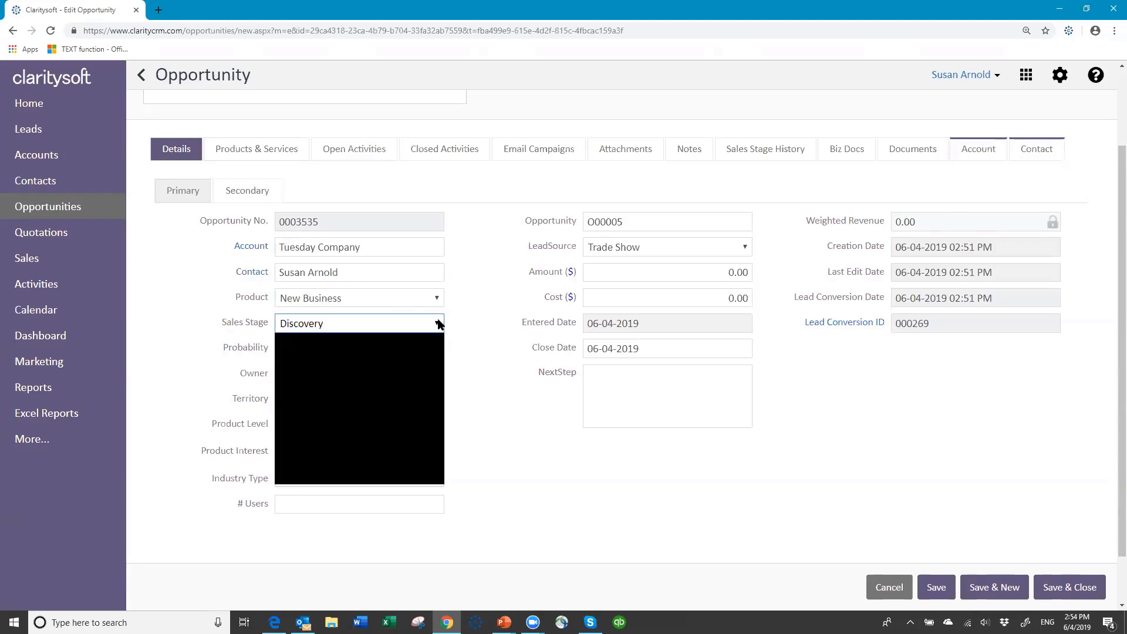
click(364, 399)
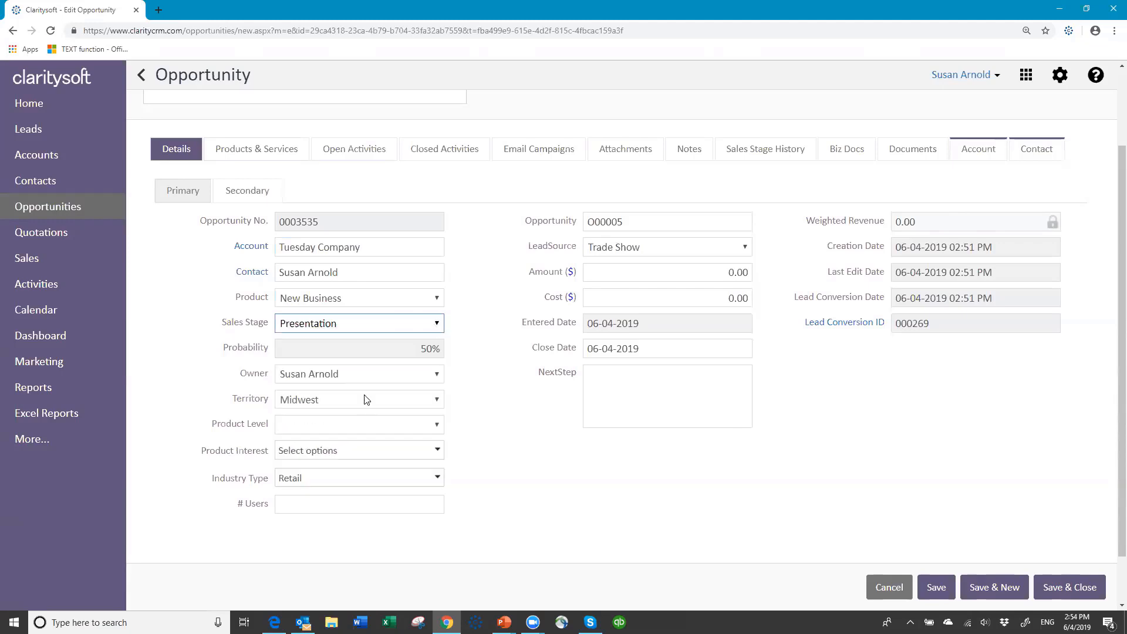
click(440, 327)
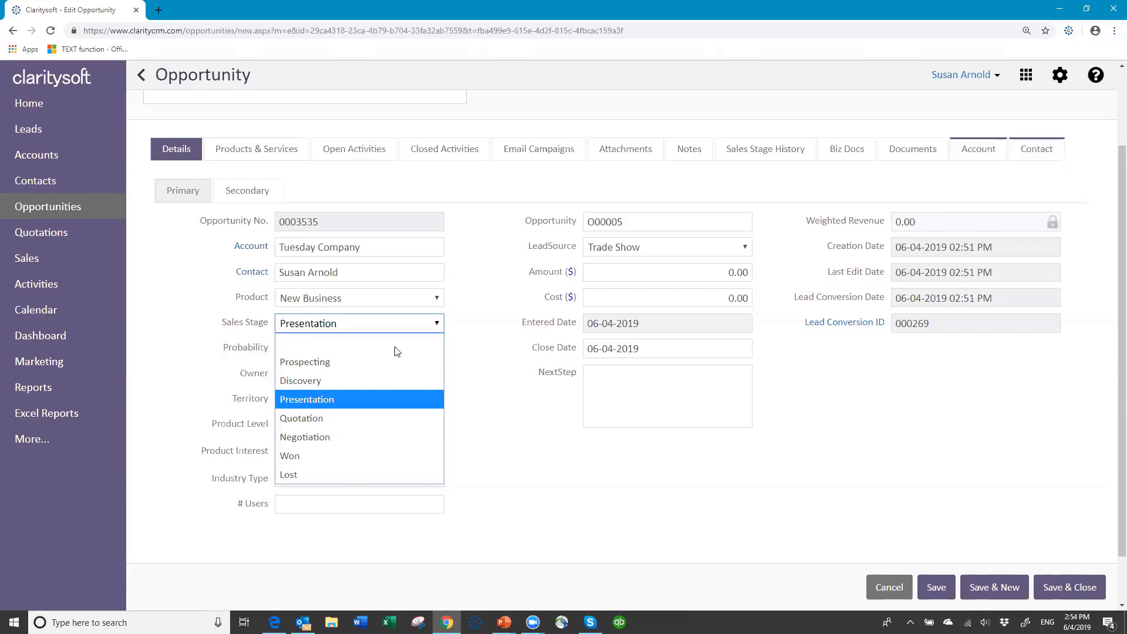
click(359, 383)
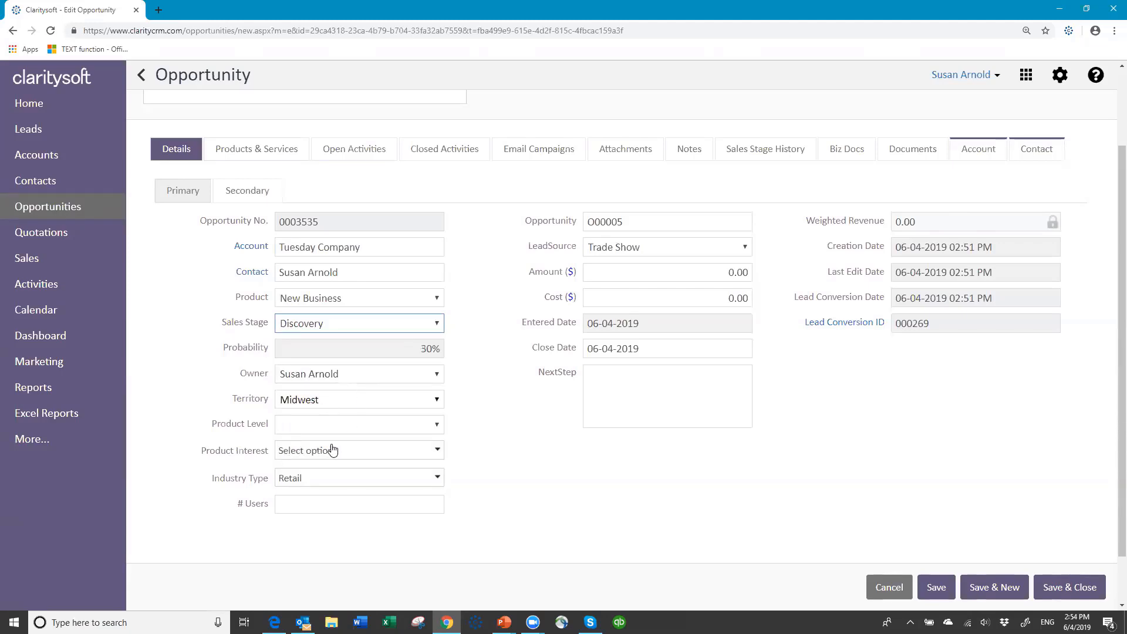
Mark interest in Product 01 and Product 02 and enter 5 users
click(437, 452)
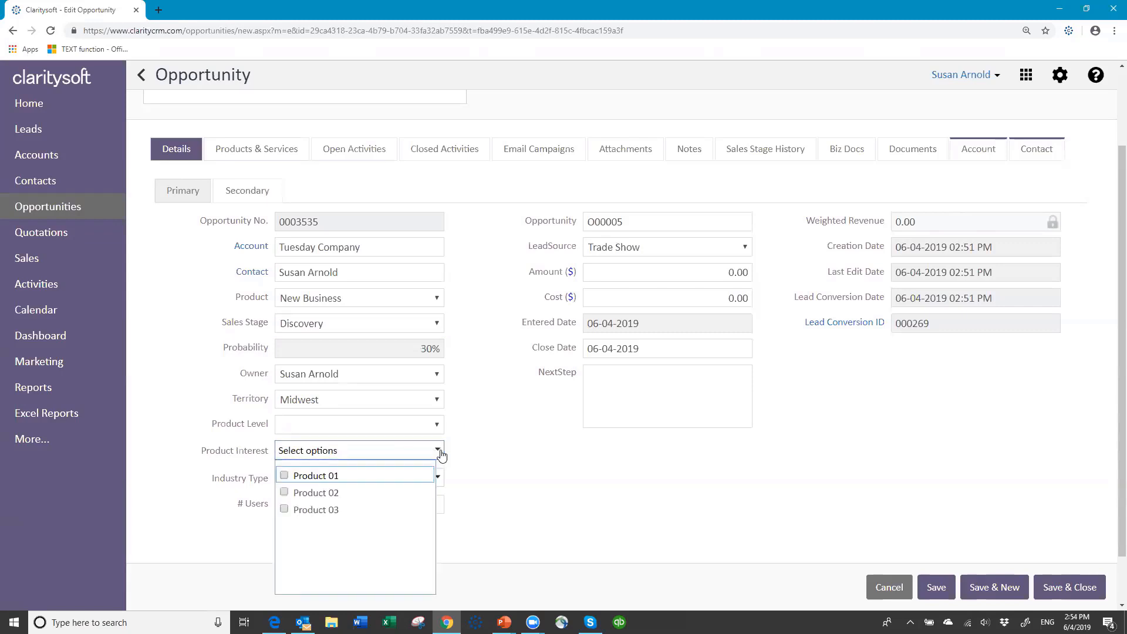
click(284, 476)
click(284, 492)
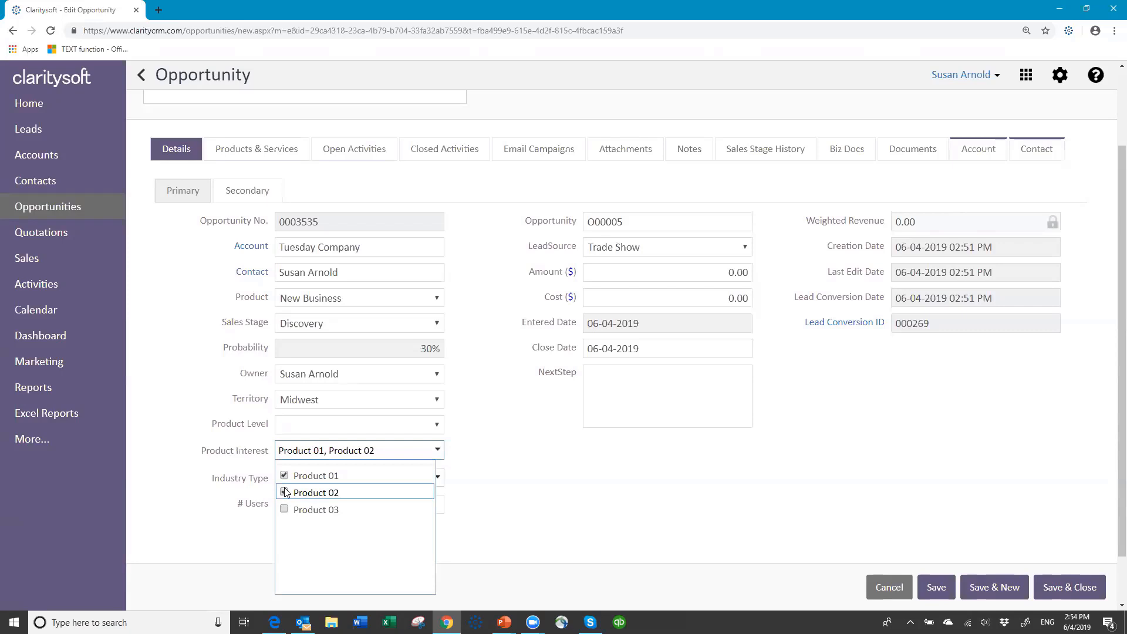
click(540, 445)
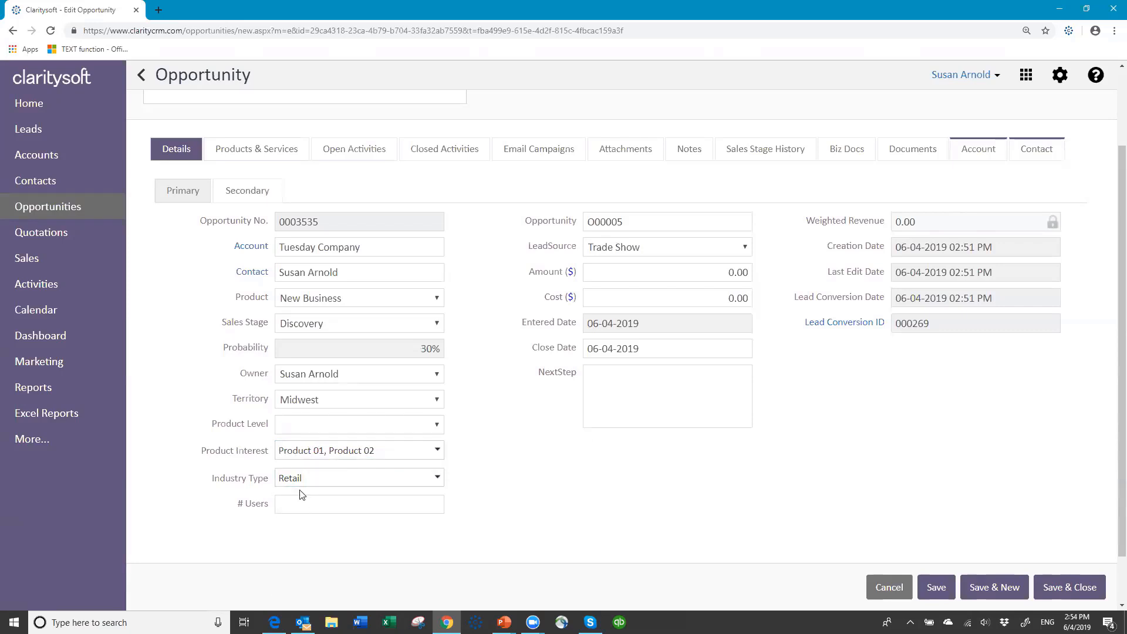
click(295, 506)
text(5)
key(Tab)
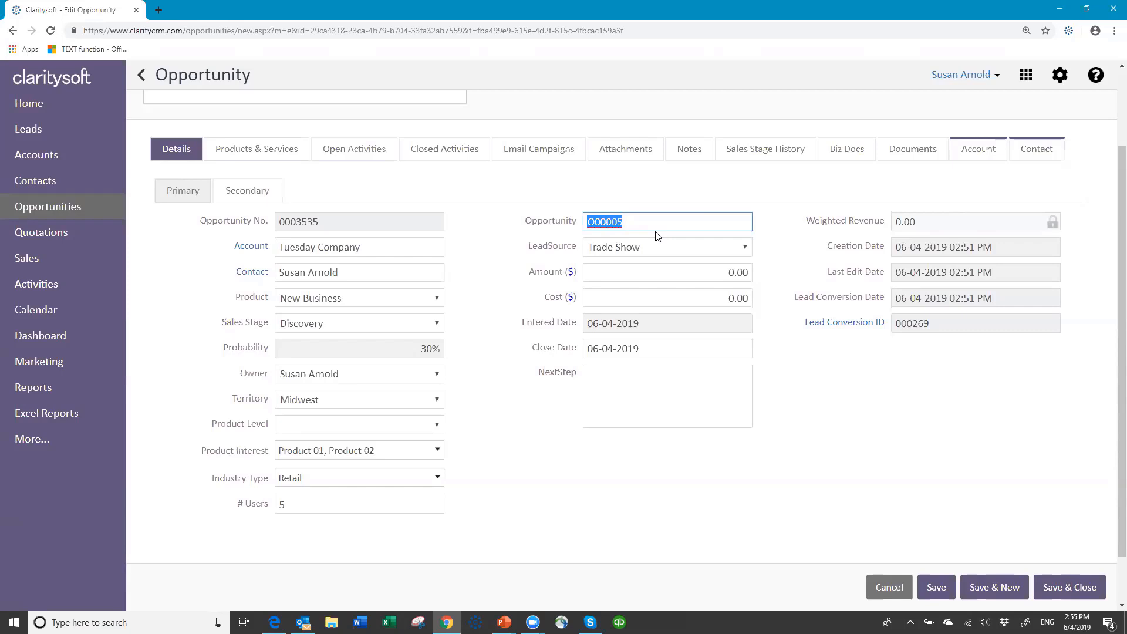
Name the opportunity 'Big Project', set amount 5000 and close date July 25, 2019
text(Big Project)
drag(750, 273, 689, 272)
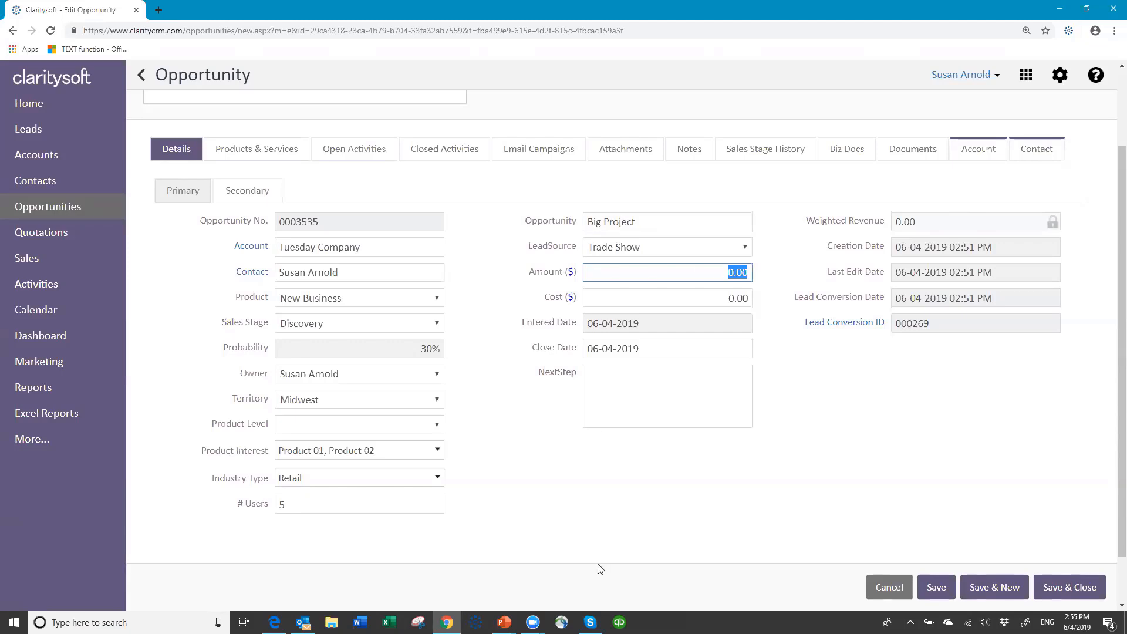
text(5000)
key(Tab)
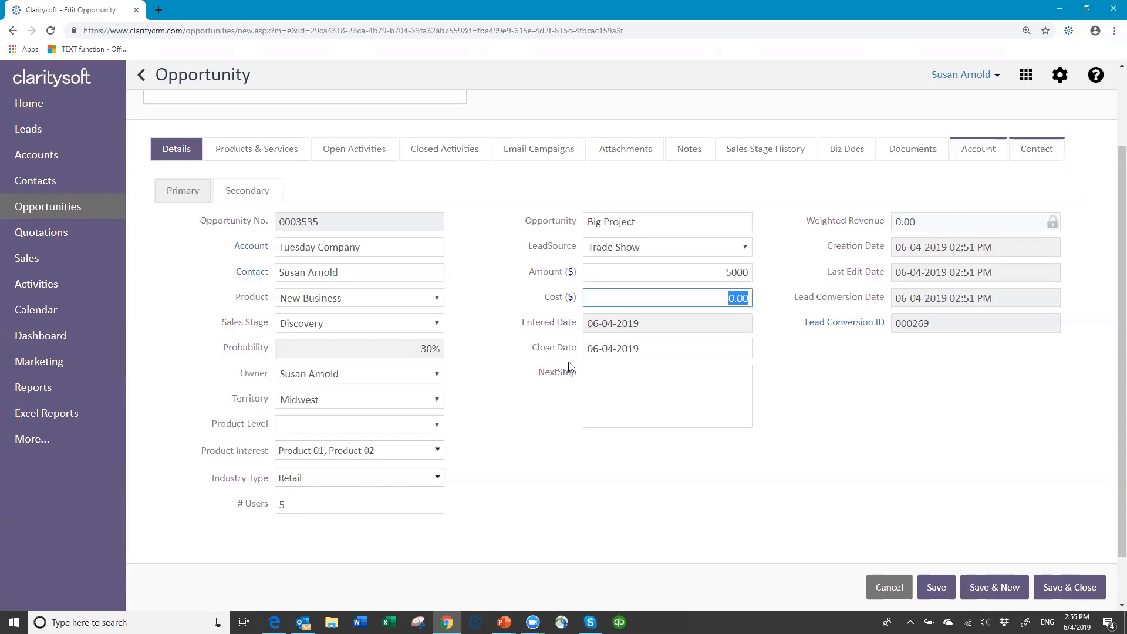
click(653, 348)
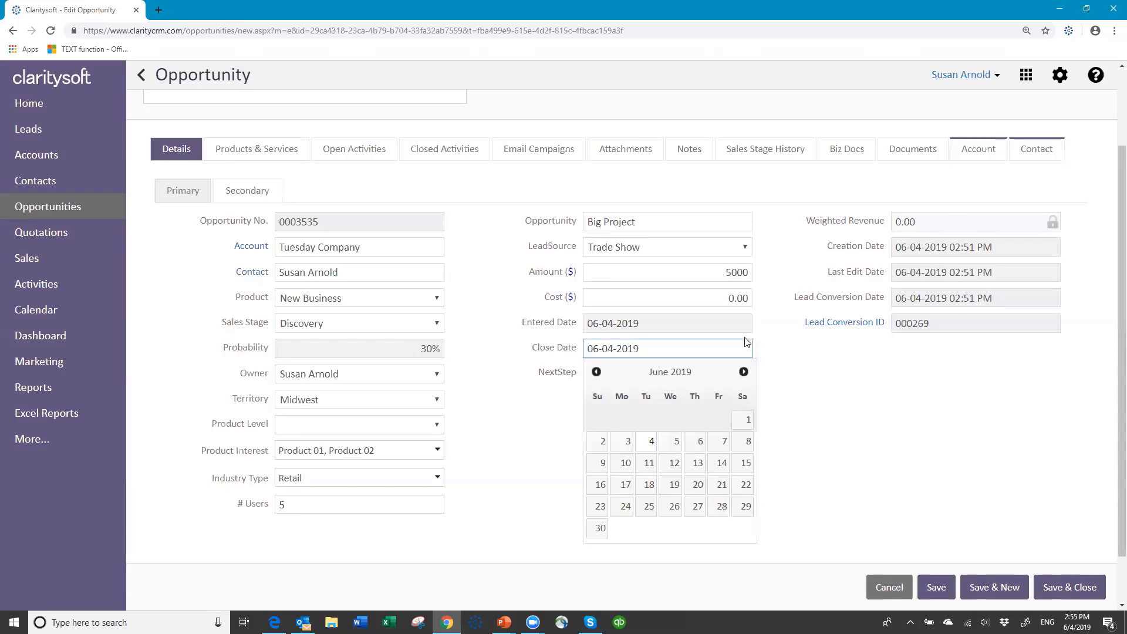
click(745, 372)
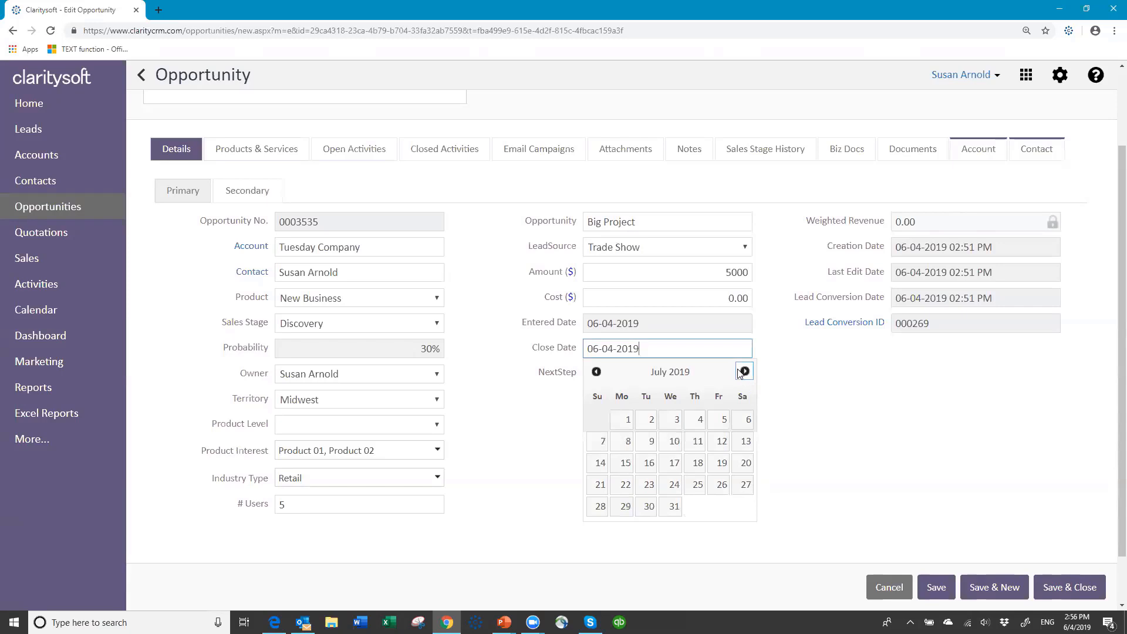
click(697, 484)
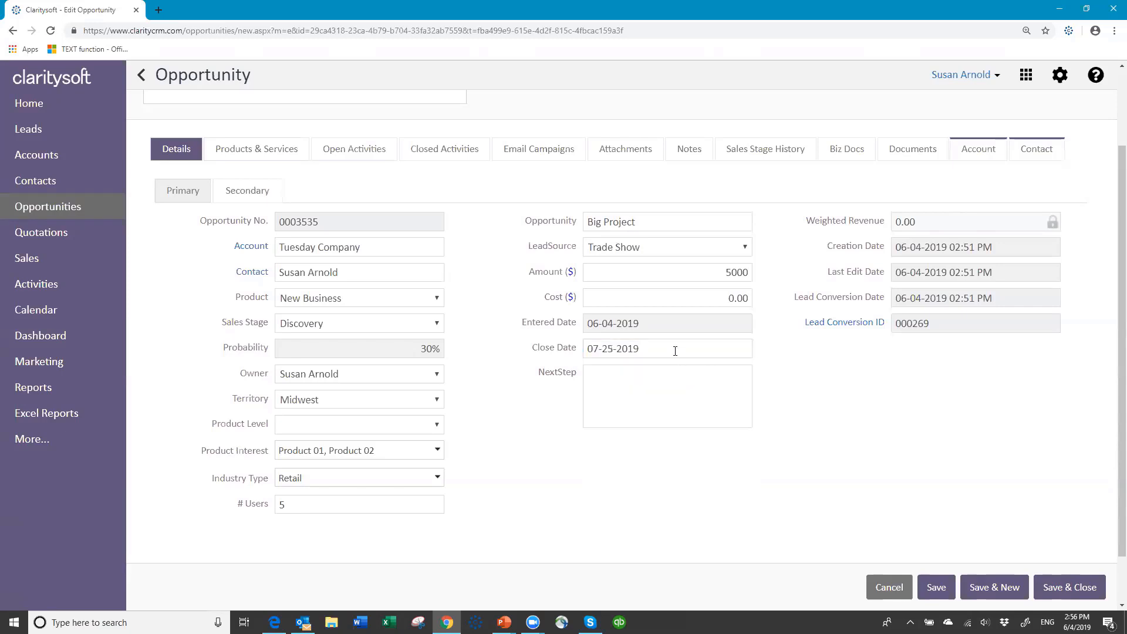
Enter 'ajf afjaksdjakfjakfj' as the next step and save the opportunity
click(628, 380)
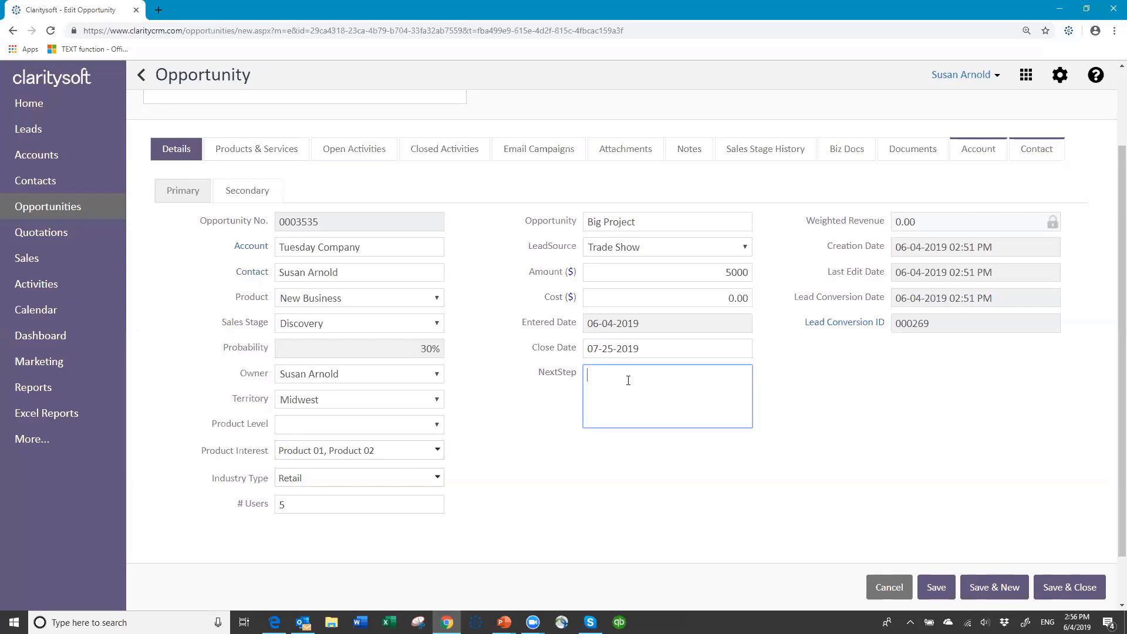
text(ajf afjaksdjakfjakfj)
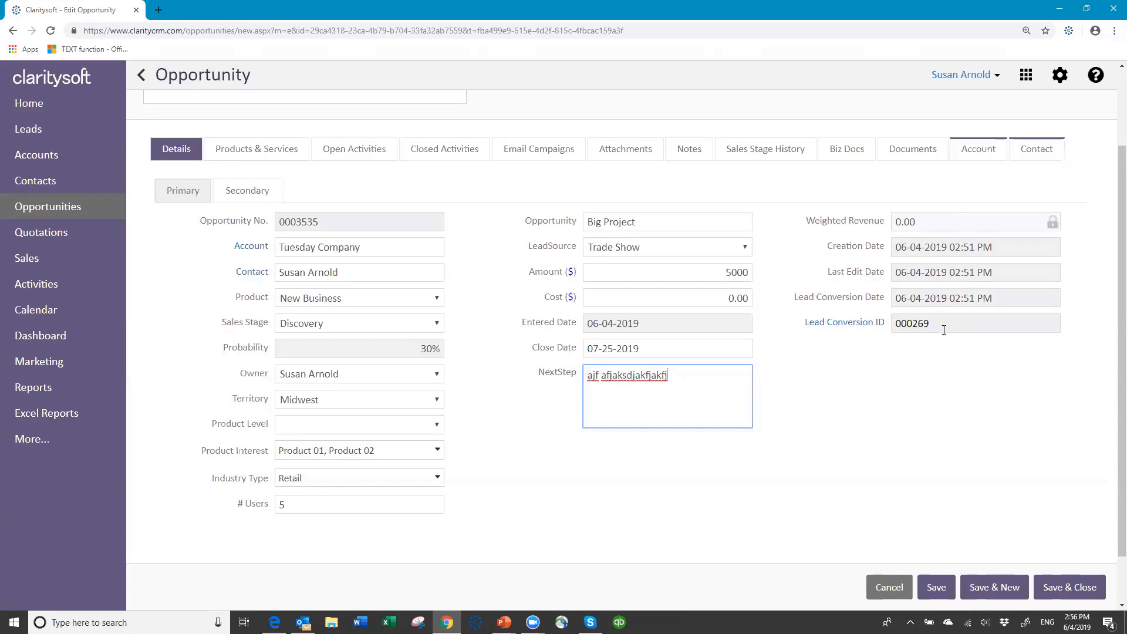
click(937, 587)
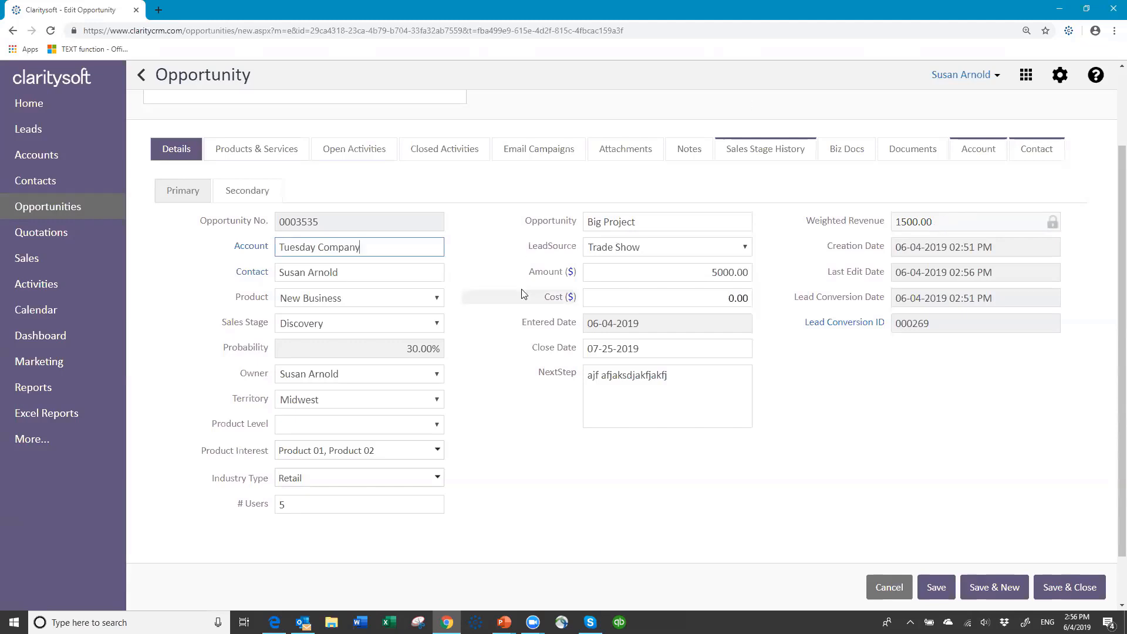
scroll(502, 232, up, 1)
scroll(501, 240, up, 3)
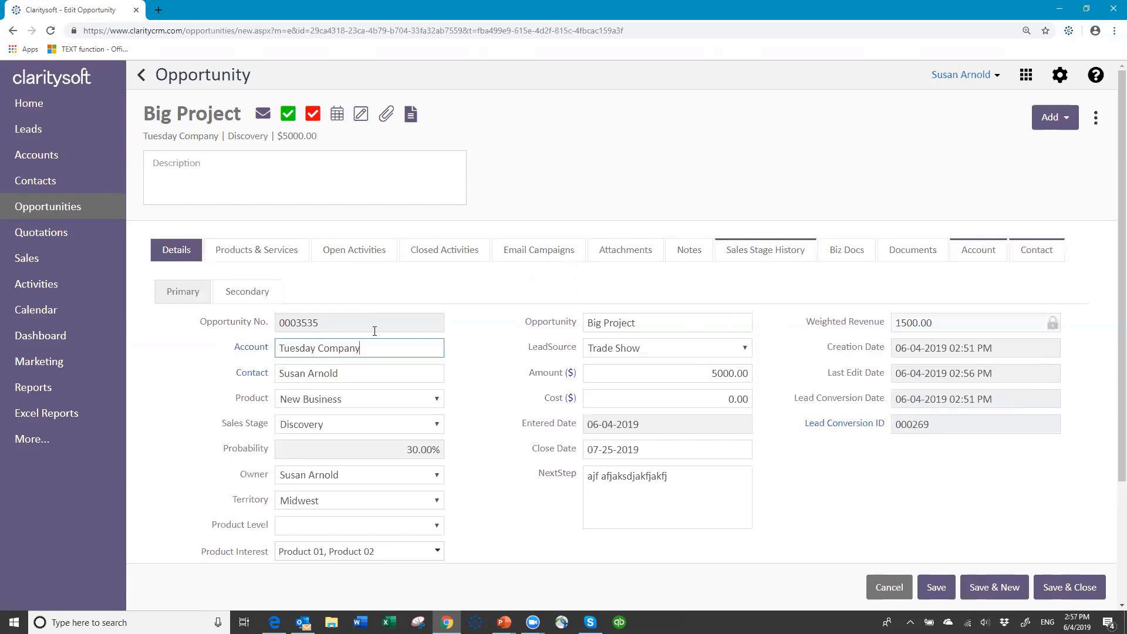
Add Widget A and Widget C from the Widgets folder to the opportunity's products
click(262, 253)
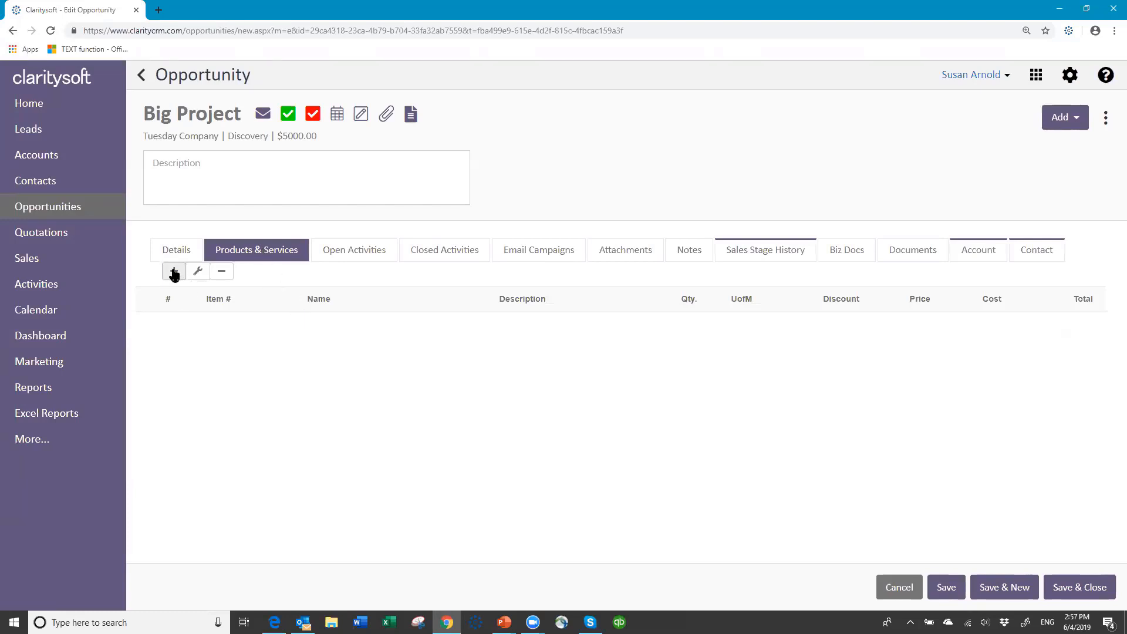
click(173, 272)
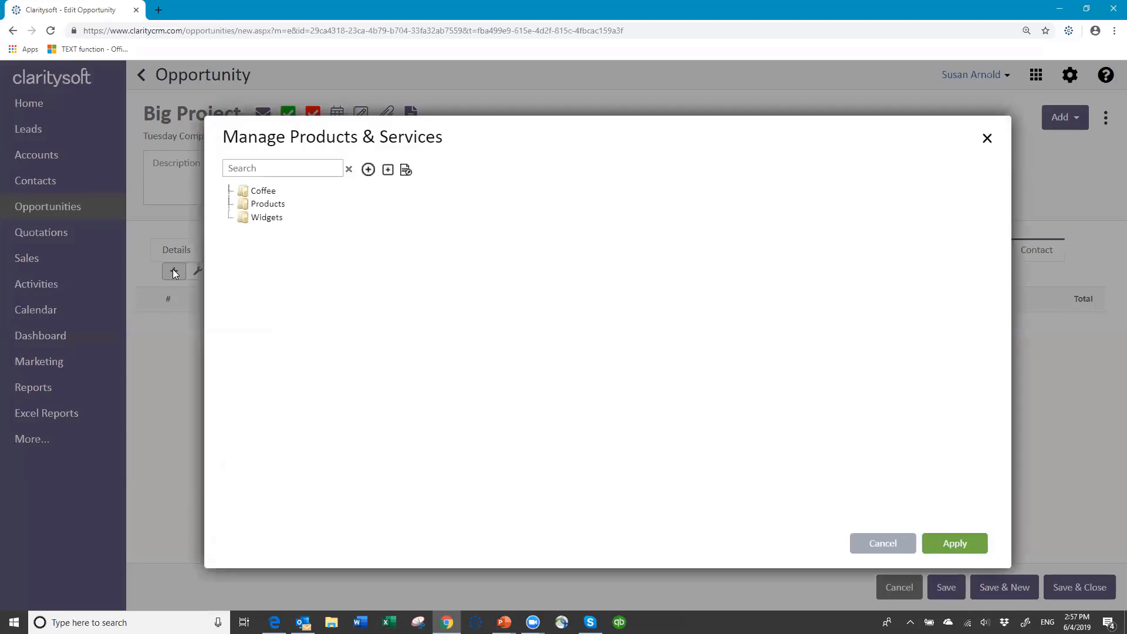
click(245, 222)
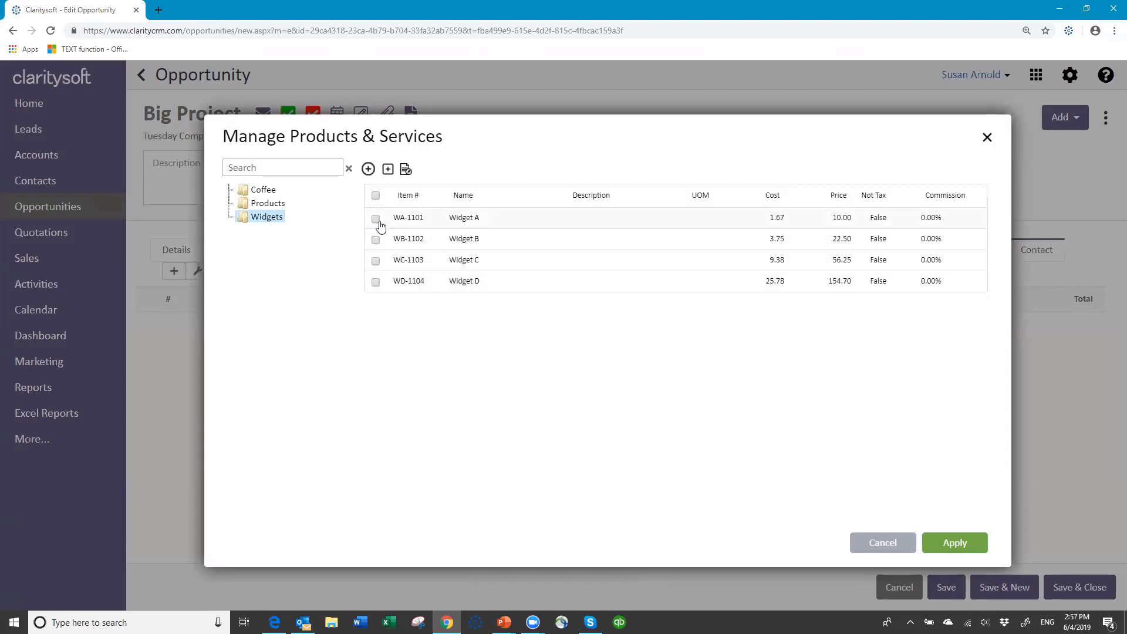
click(376, 262)
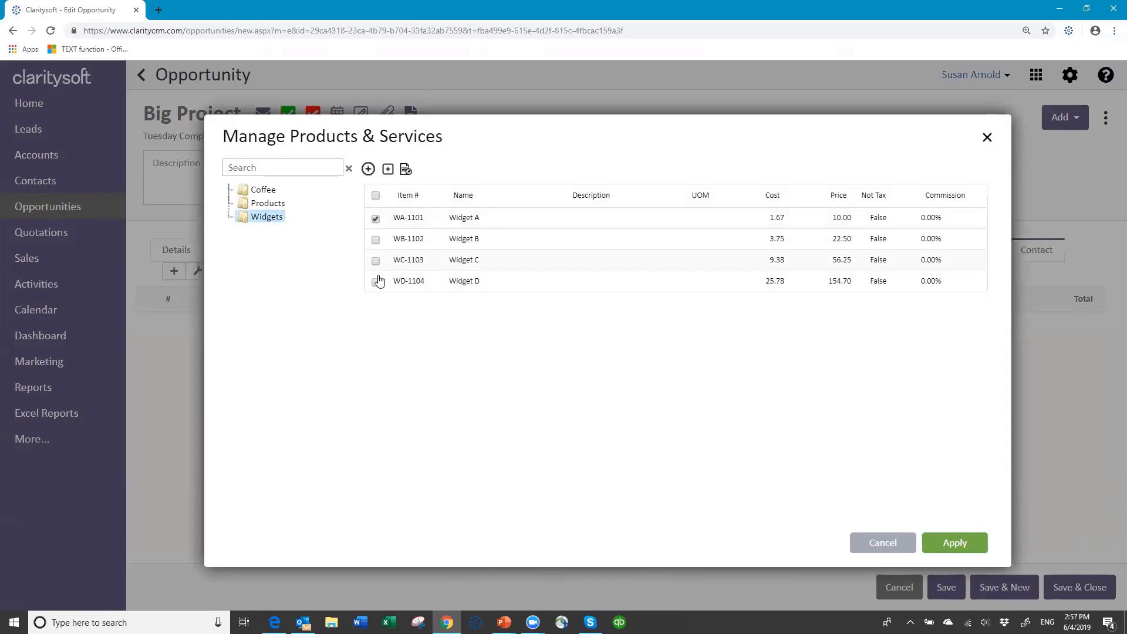
click(955, 543)
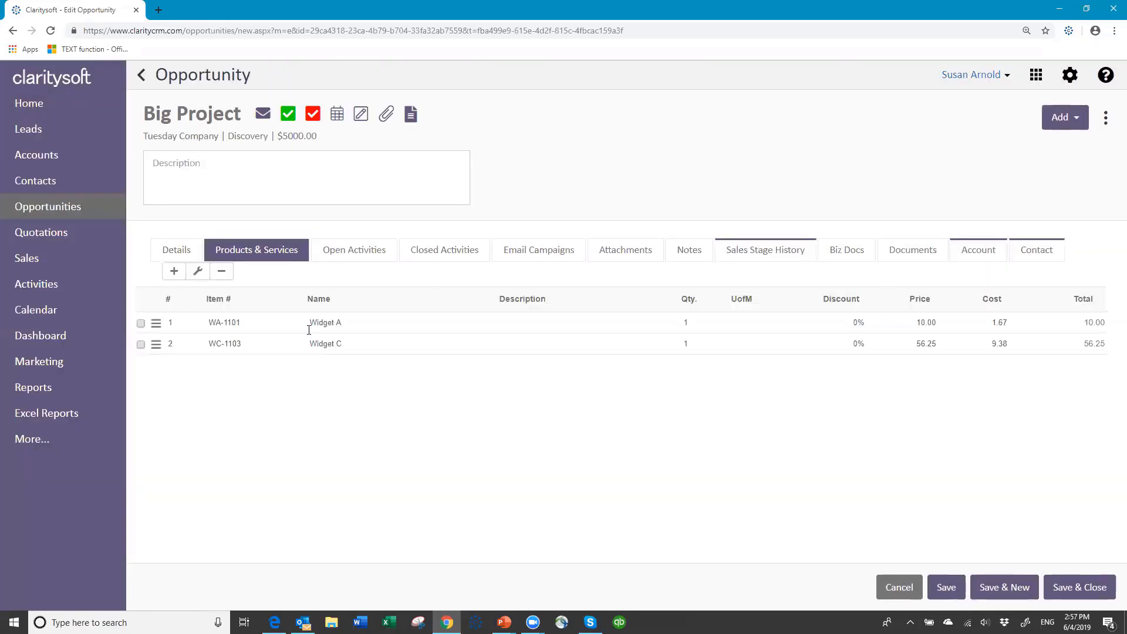
Set Widget A's quantity to 35 and Widget C's to 50
click(669, 315)
text(35)
key(Tab)
click(698, 342)
text(50)
key(Tab)
click(175, 253)
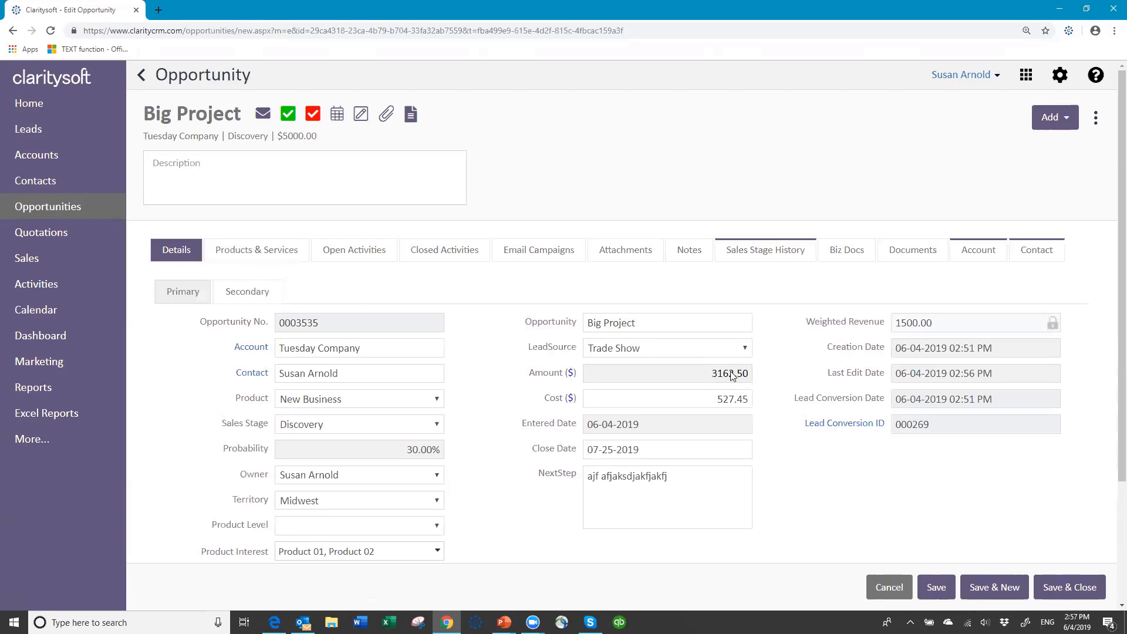
Change Big Project's sales stage to Quotation (75% probability) and save it
click(955, 375)
click(906, 395)
click(438, 426)
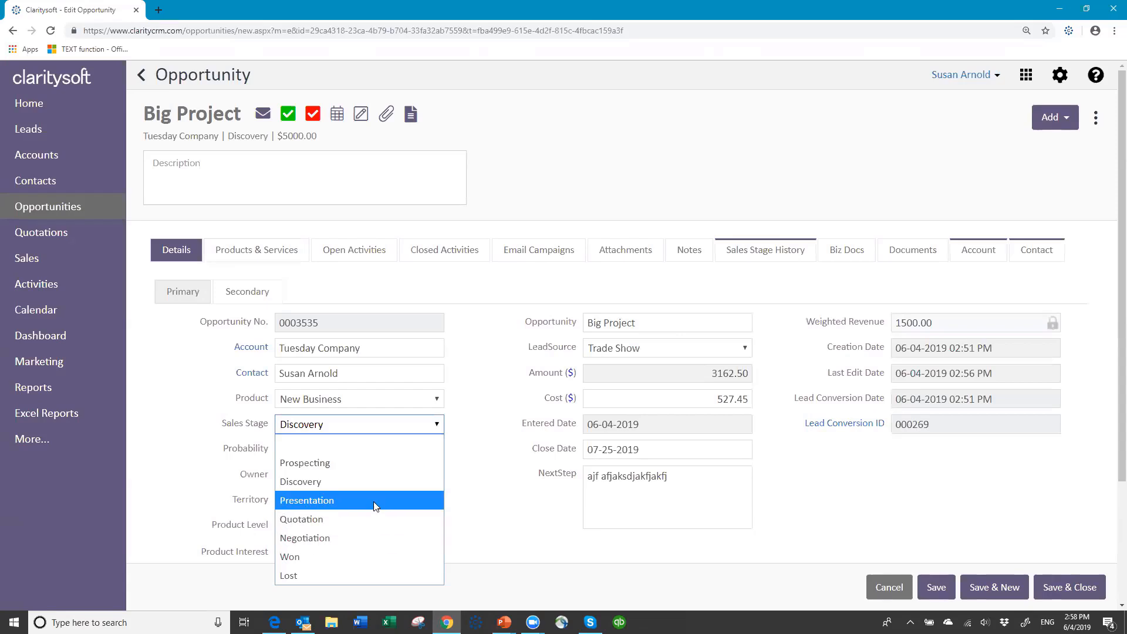
click(375, 519)
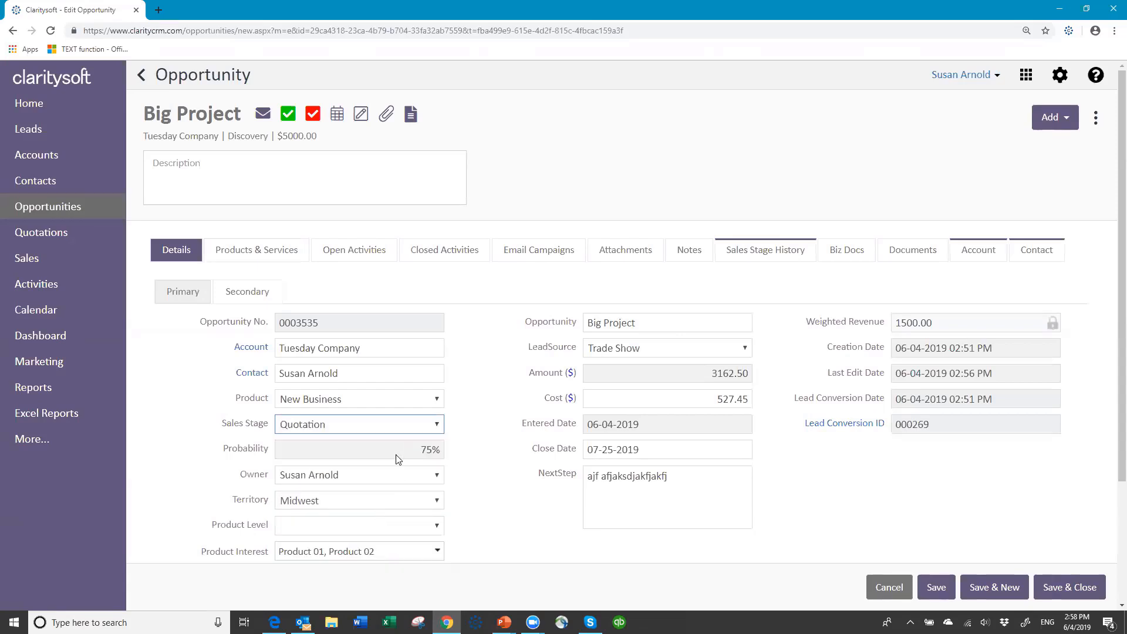
click(937, 588)
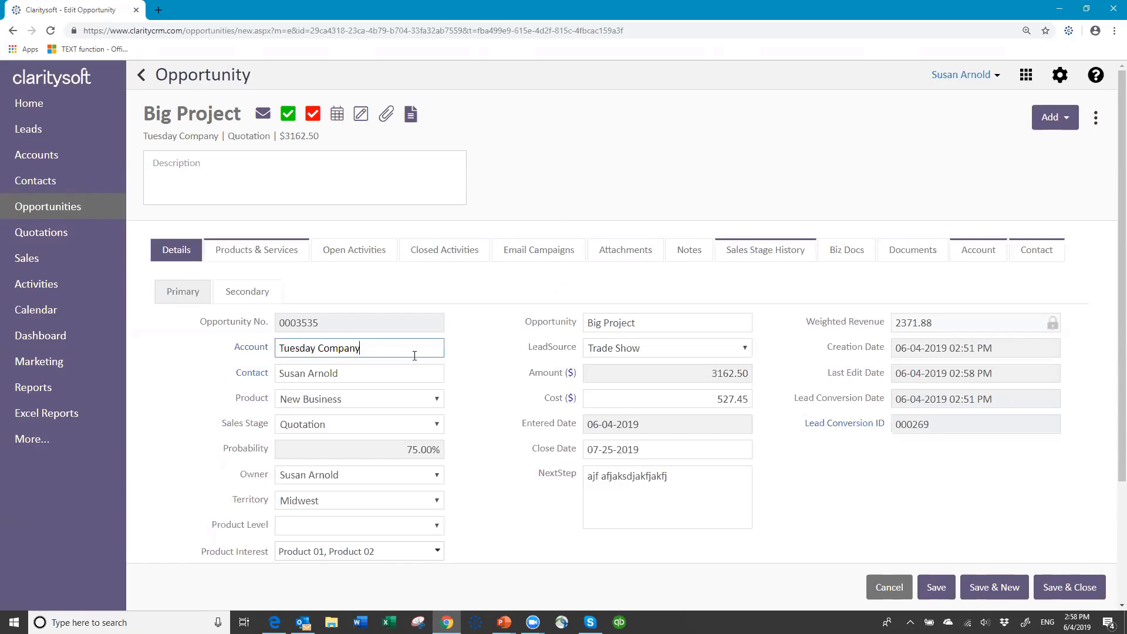
click(1095, 120)
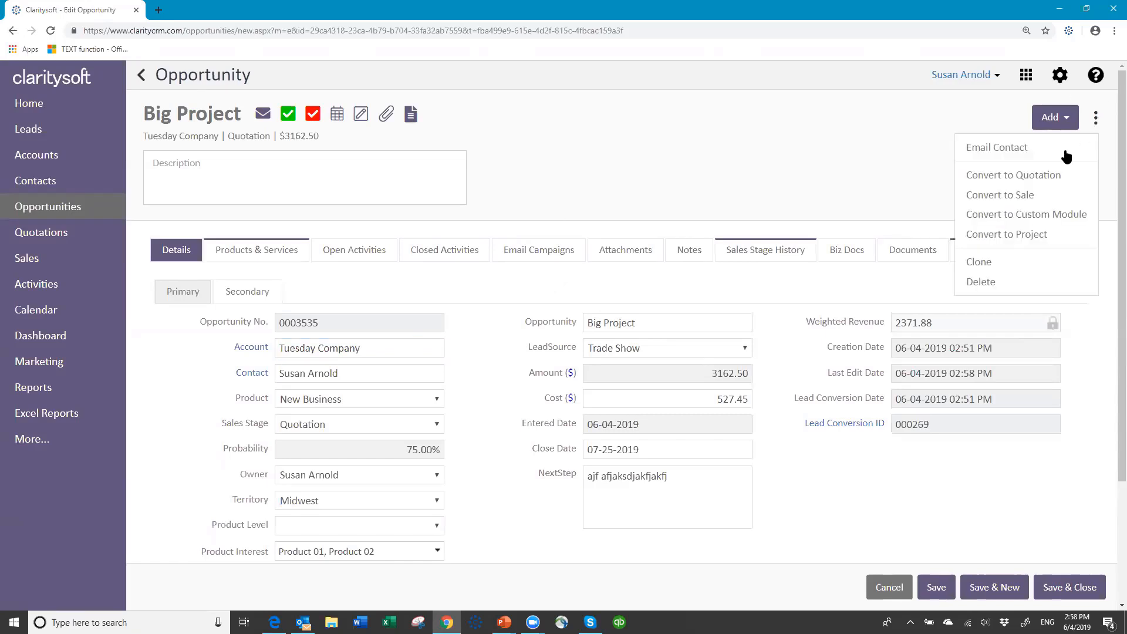
Convert Big Project into a single quotation, confirm, and save and close the opportunity
click(1056, 175)
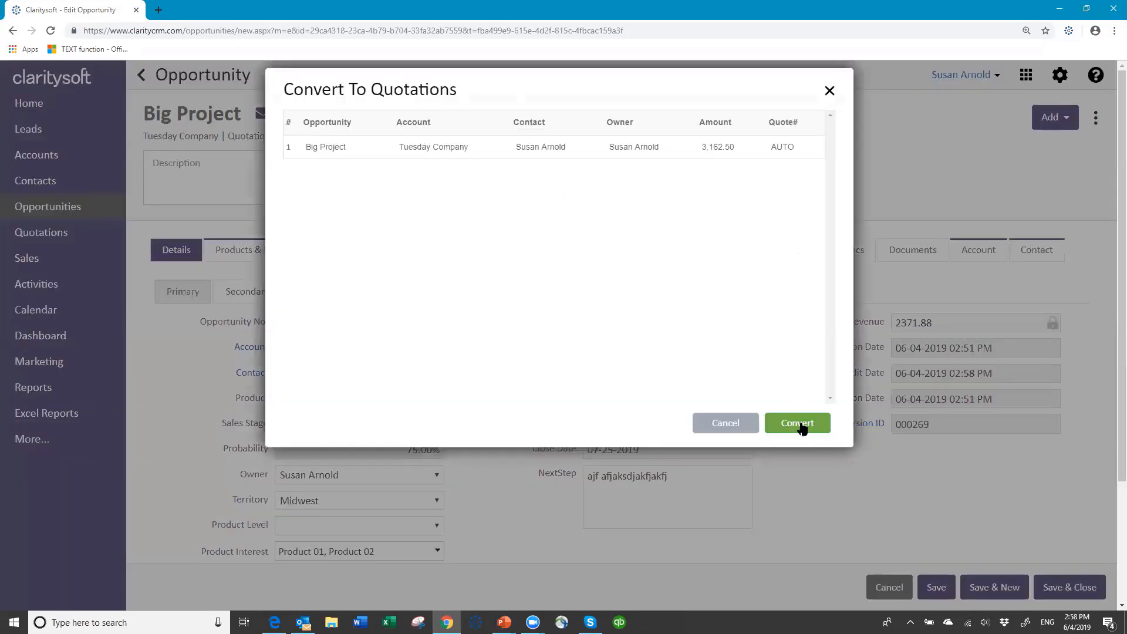
click(801, 430)
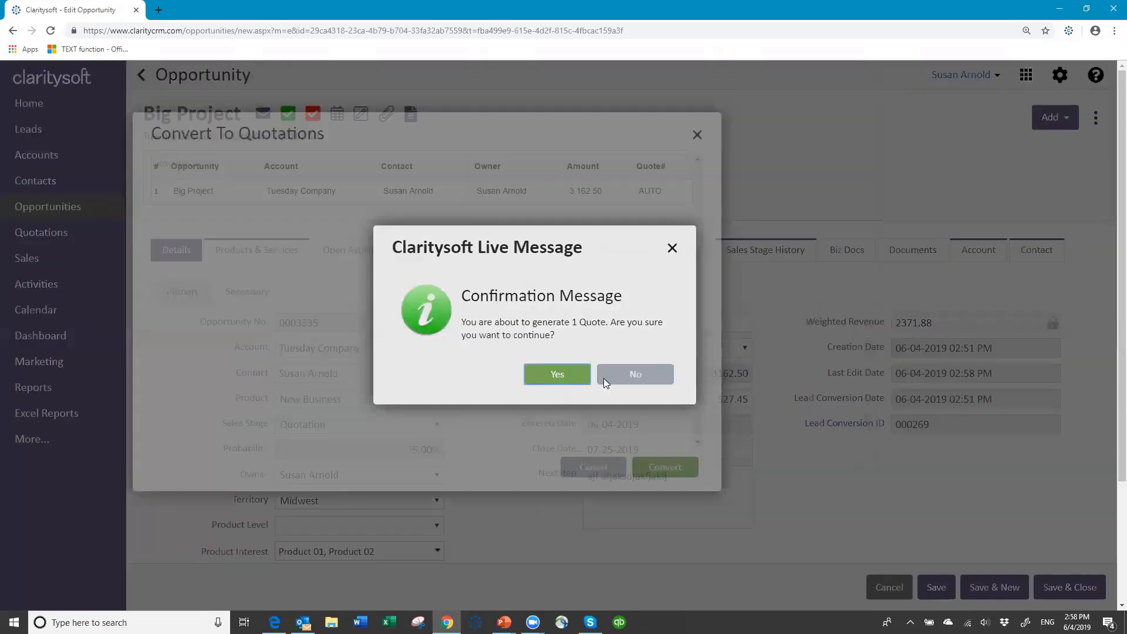
click(604, 379)
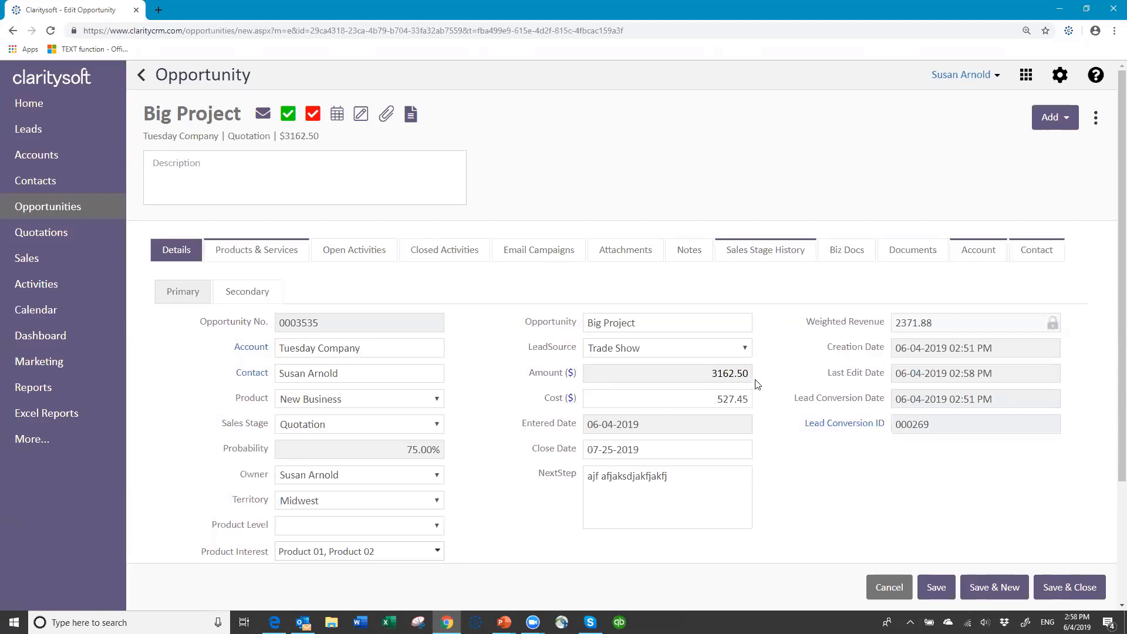
click(1050, 588)
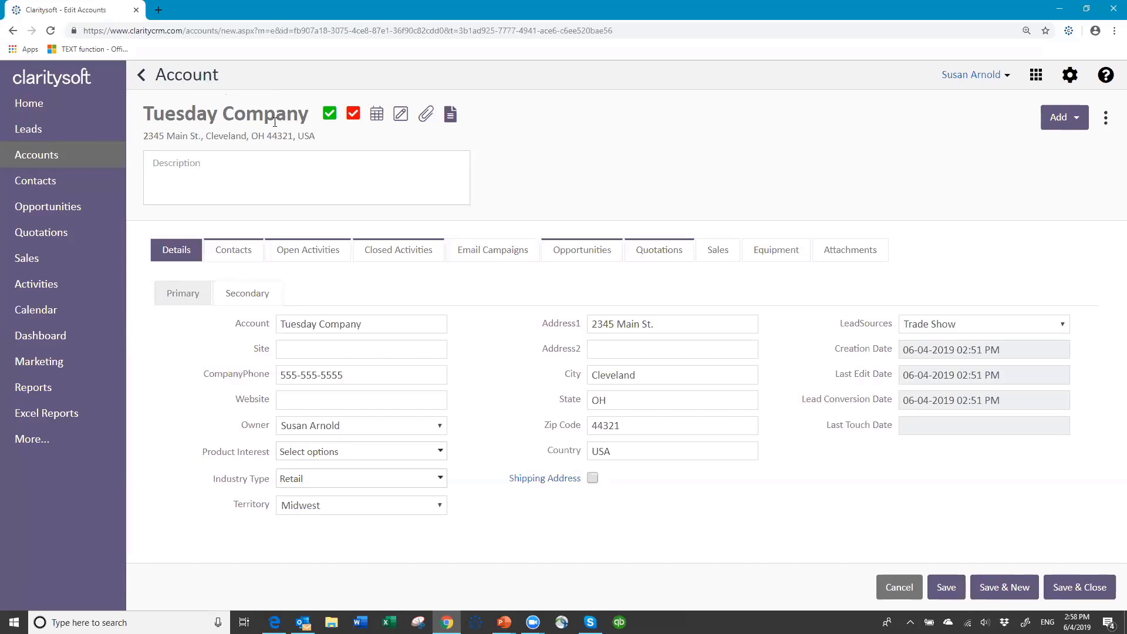
Open quotation Q00004 from Tuesday Company's Quotations list and check its Widget A and C lines
click(659, 257)
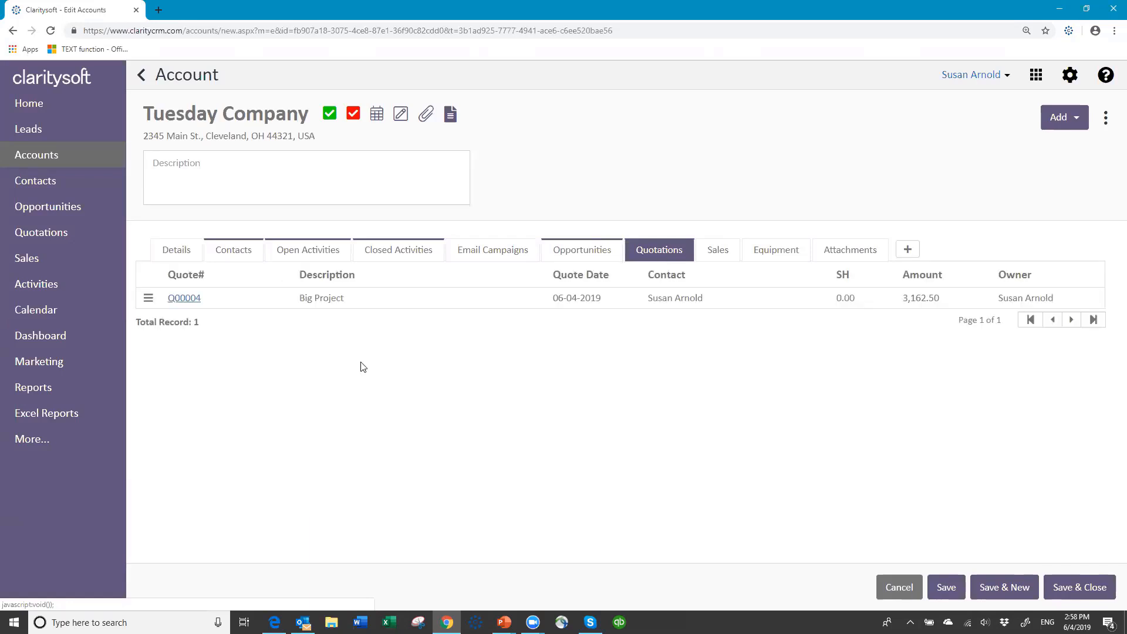
click(184, 298)
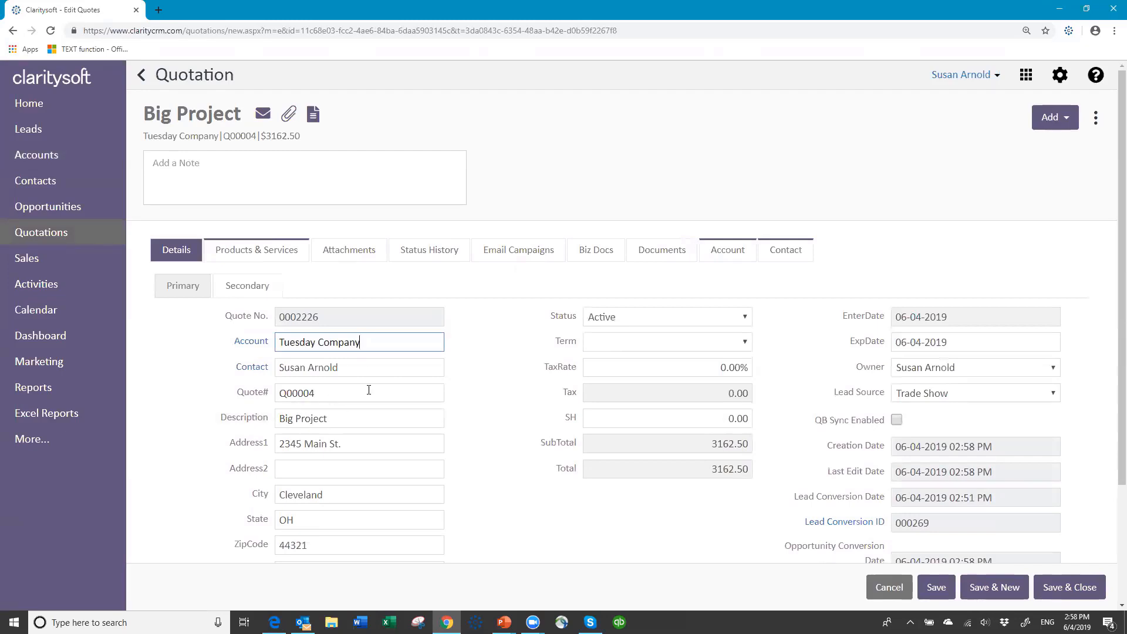
scroll(498, 464, down, 2)
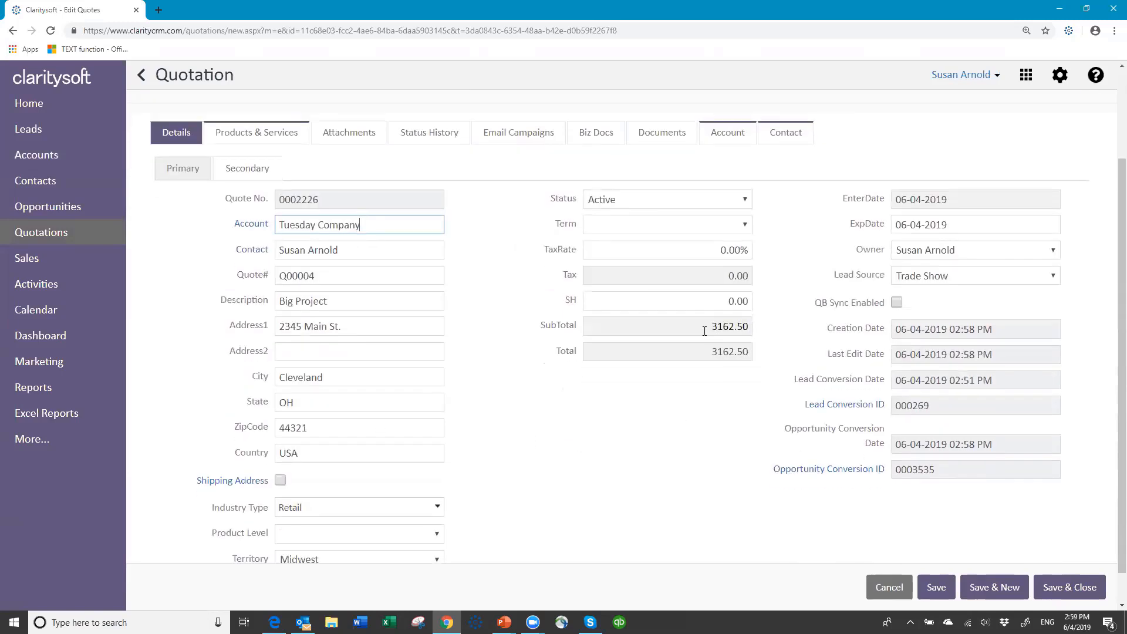
scroll(498, 297, up, 2)
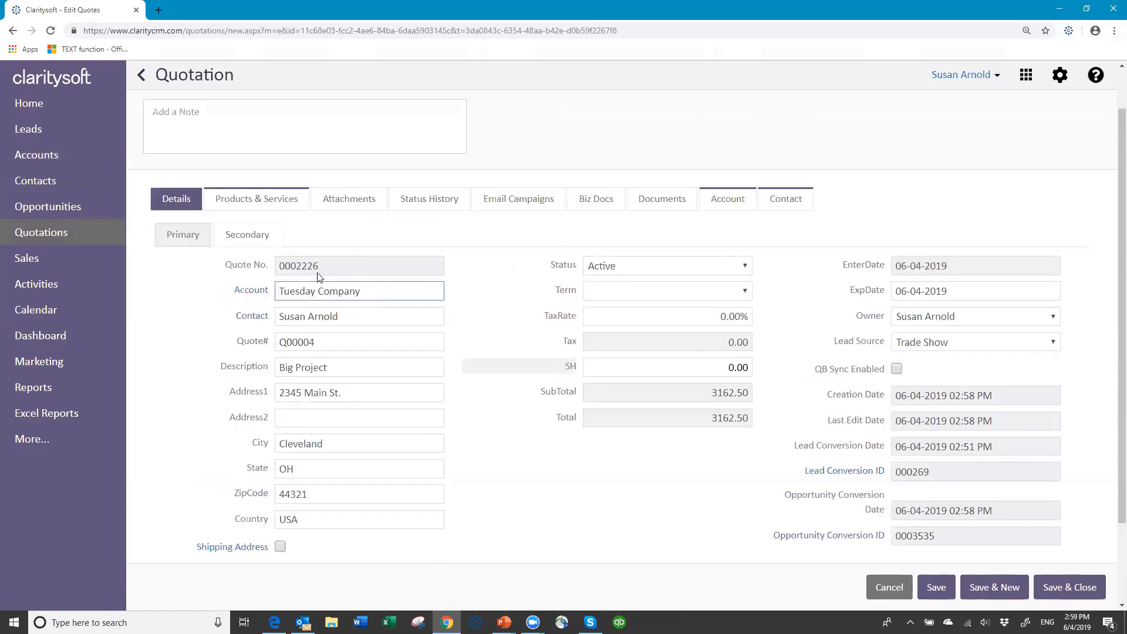
click(278, 256)
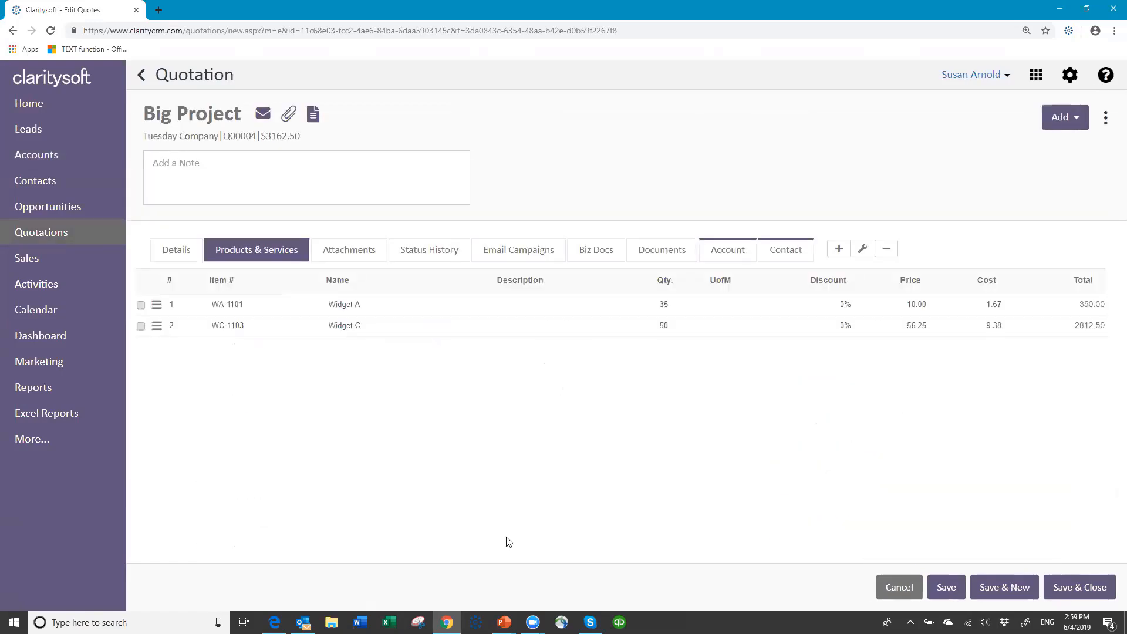
click(186, 247)
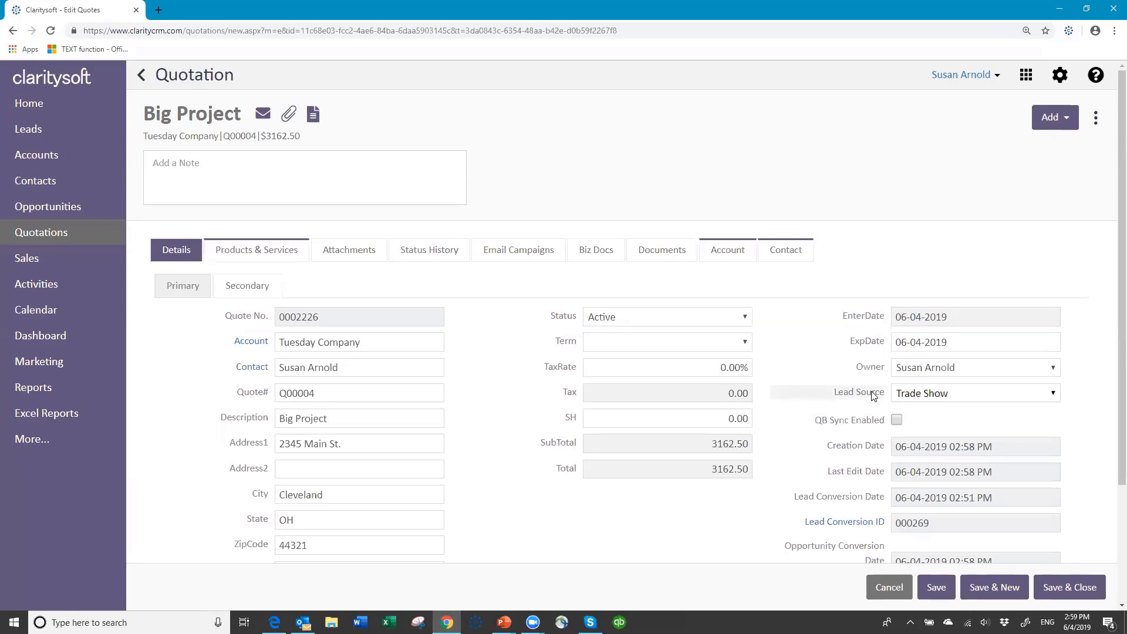
click(1095, 119)
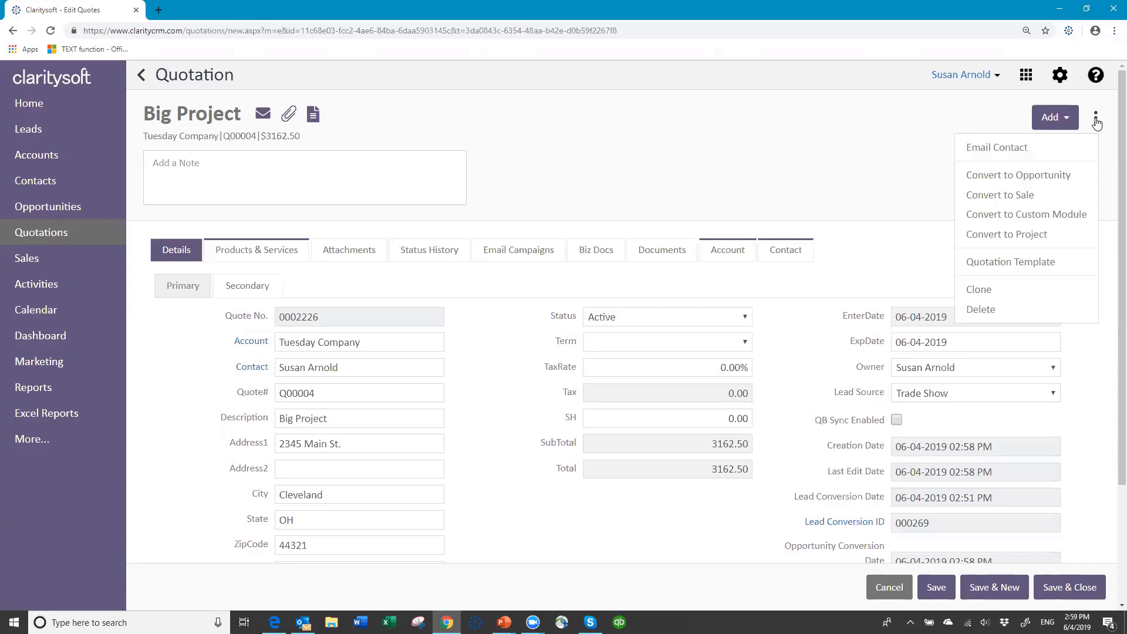
Apply Quote Template 1 to Q00004, enter the sender's name, and preview the document
click(1011, 263)
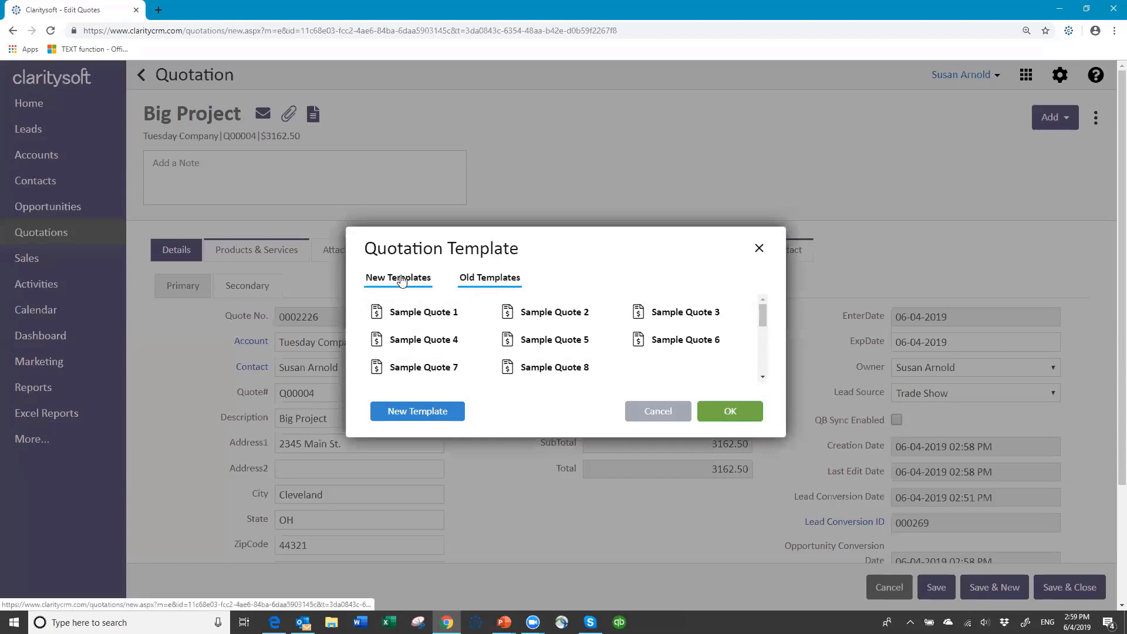
click(395, 281)
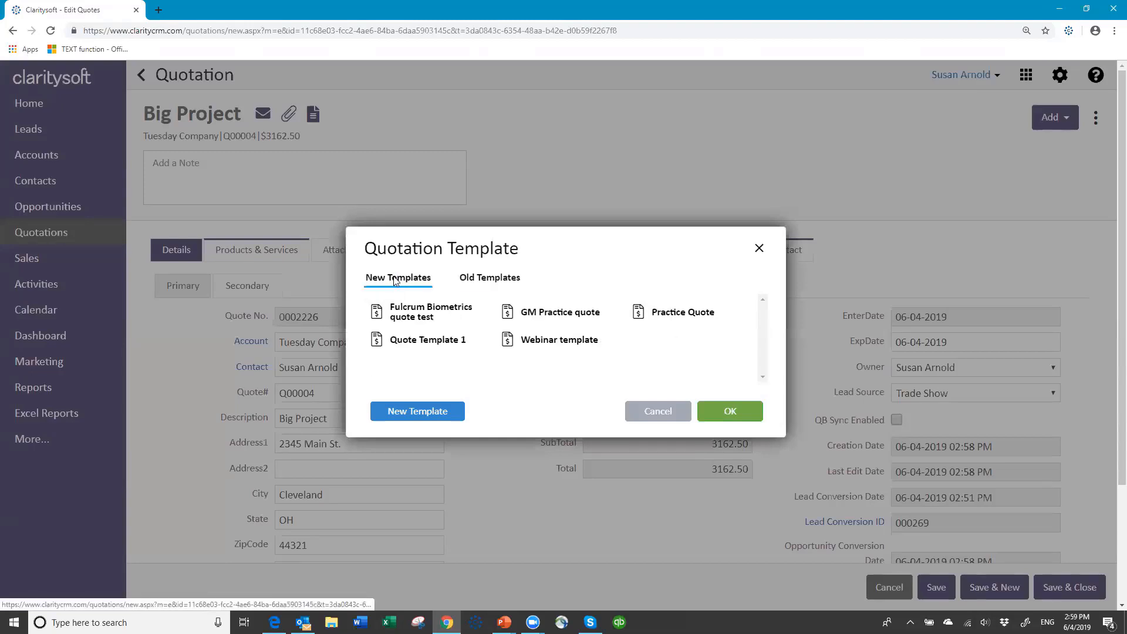
click(413, 346)
click(729, 409)
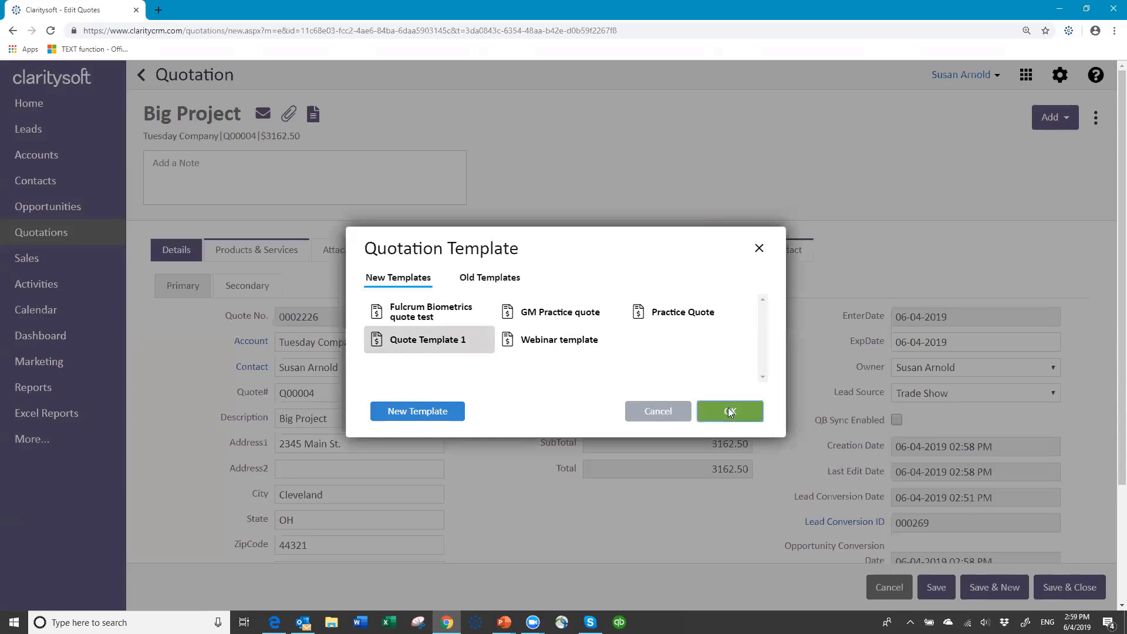
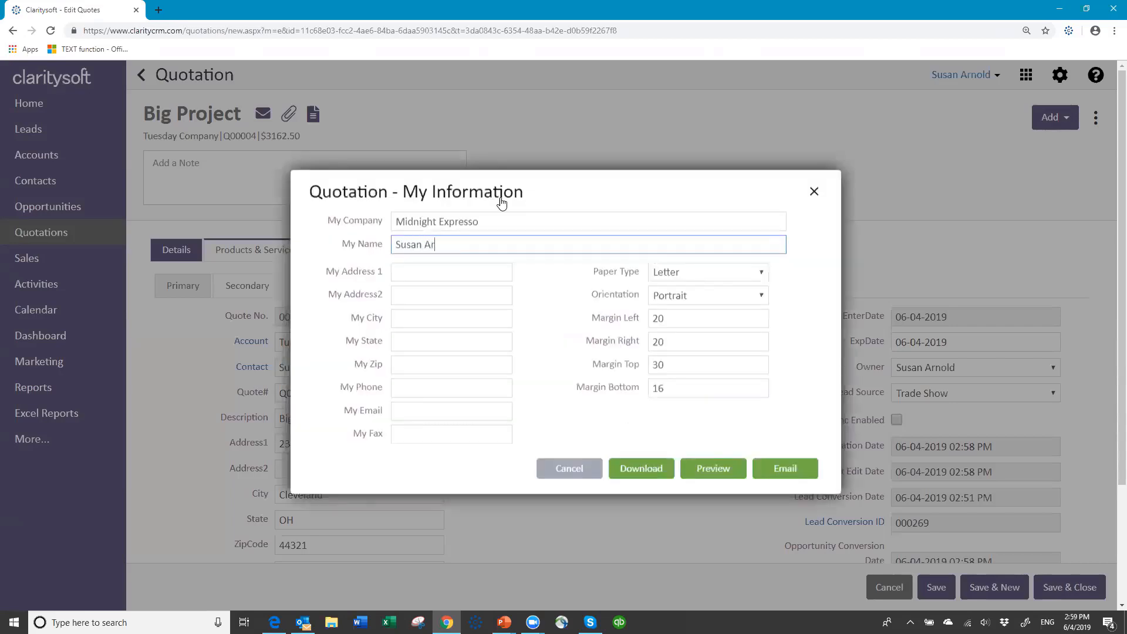
click(709, 469)
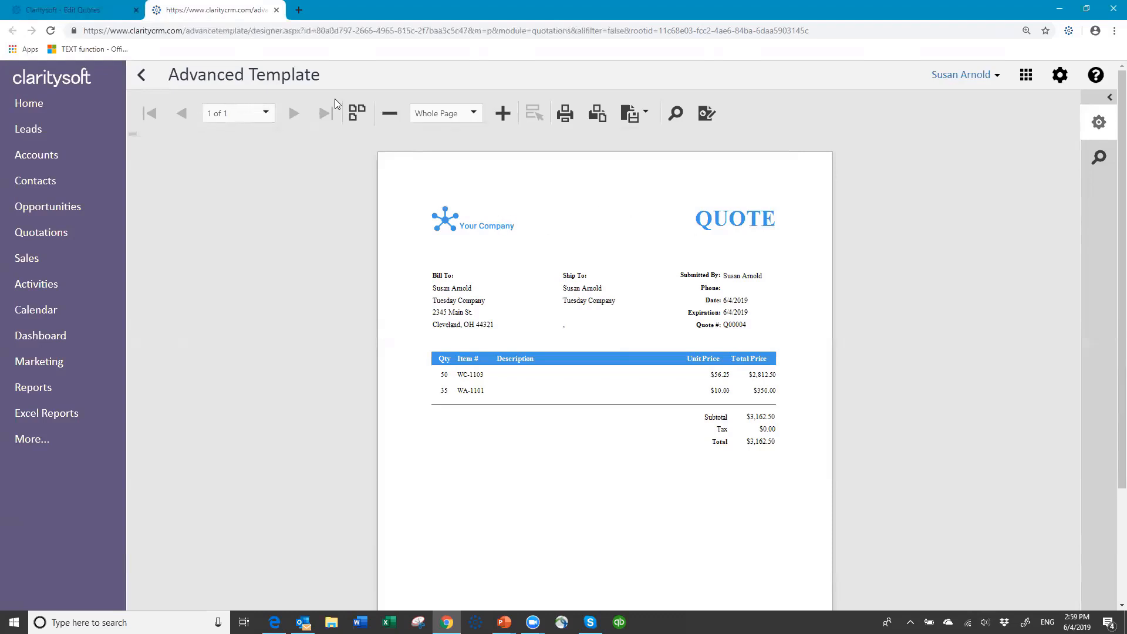
Close the preview and send the Q00004 email with the quotation PDF attached
click(276, 10)
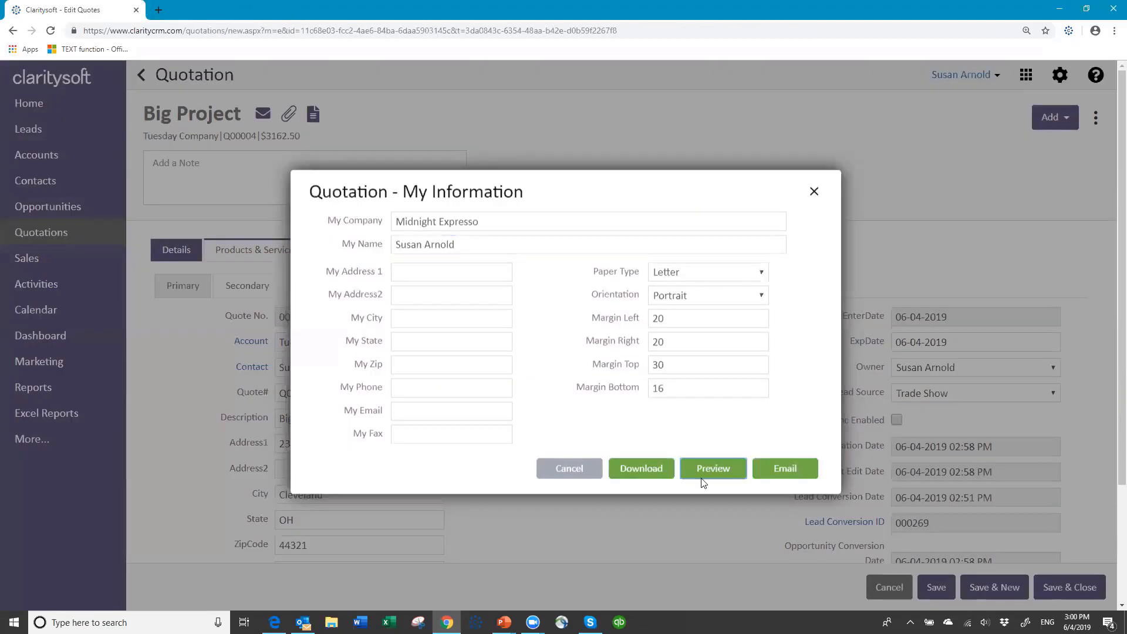
click(788, 469)
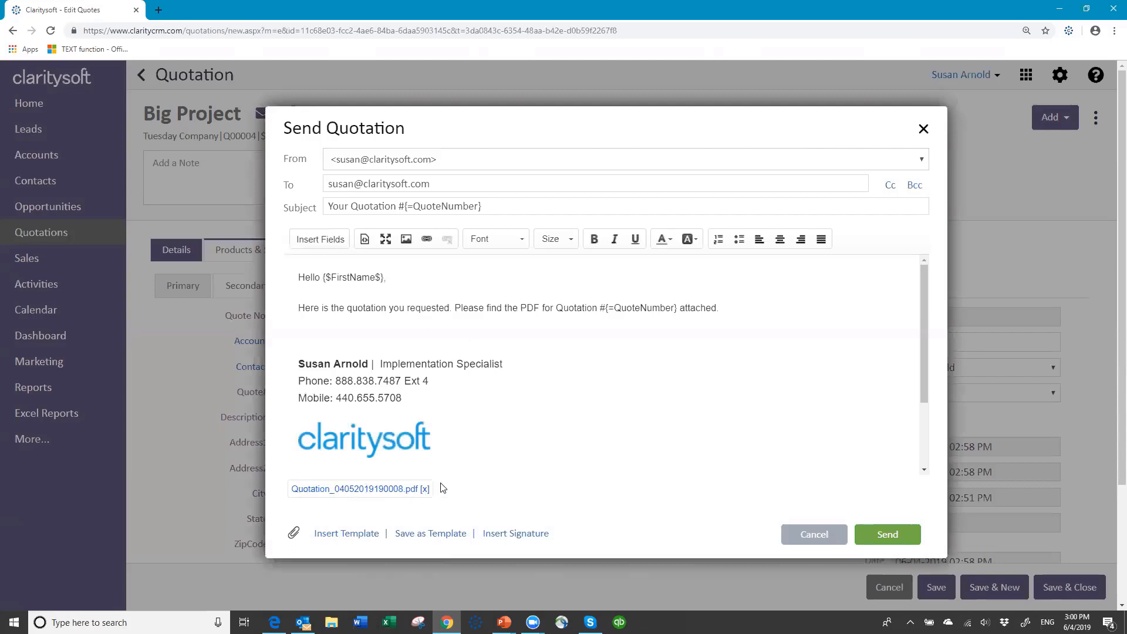
click(887, 535)
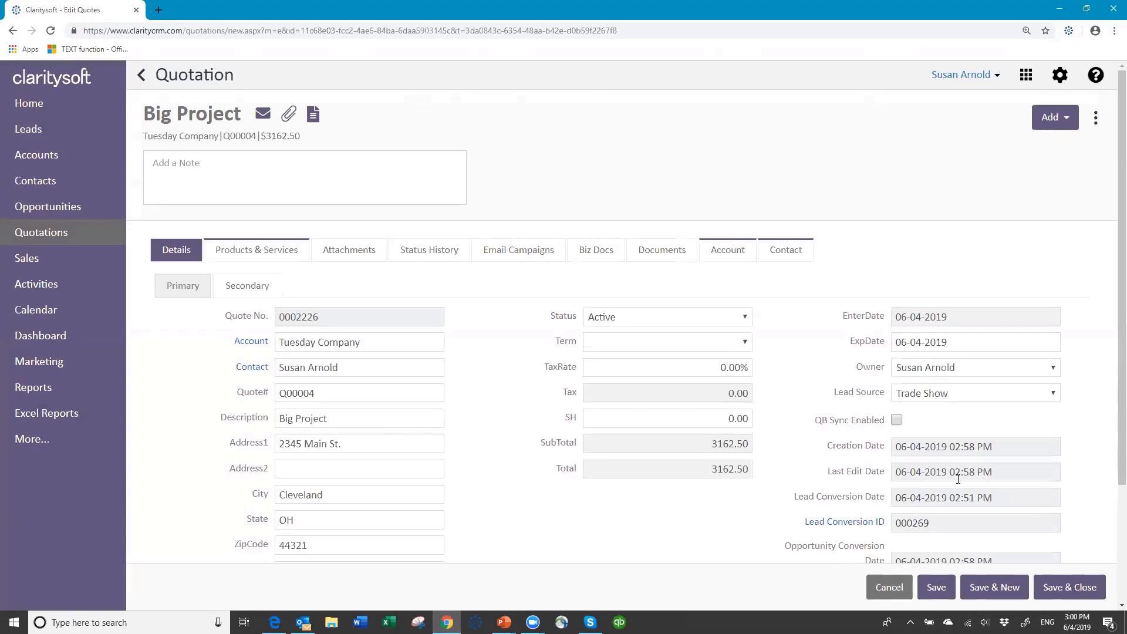
Save and close Q00004, then open Big Project from Tuesday Company's Opportunities list
click(1073, 594)
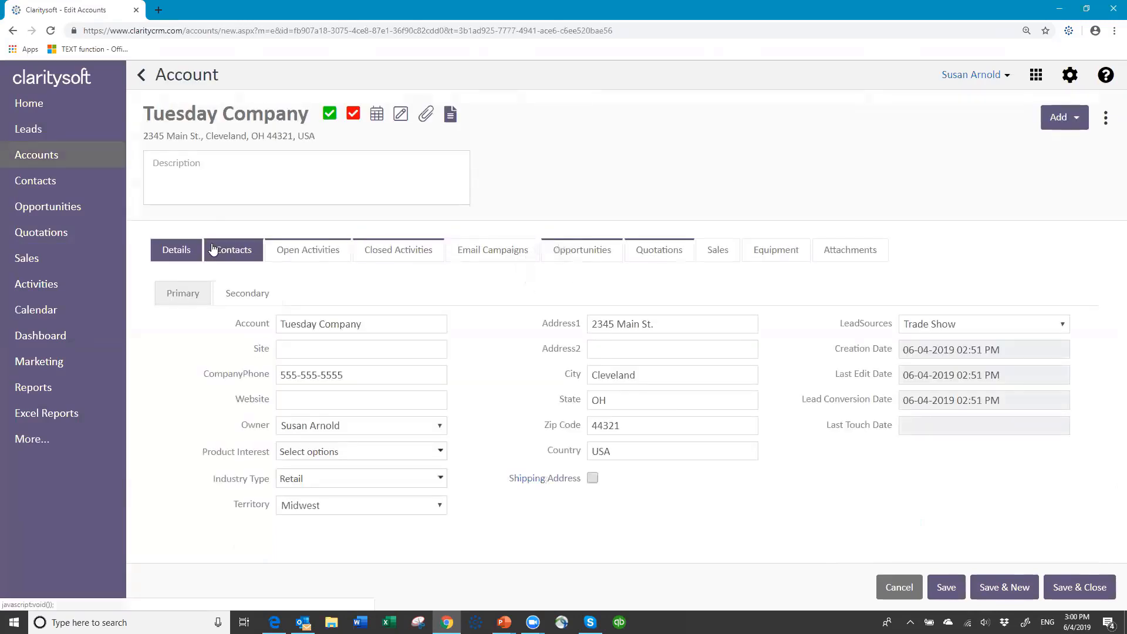
click(585, 255)
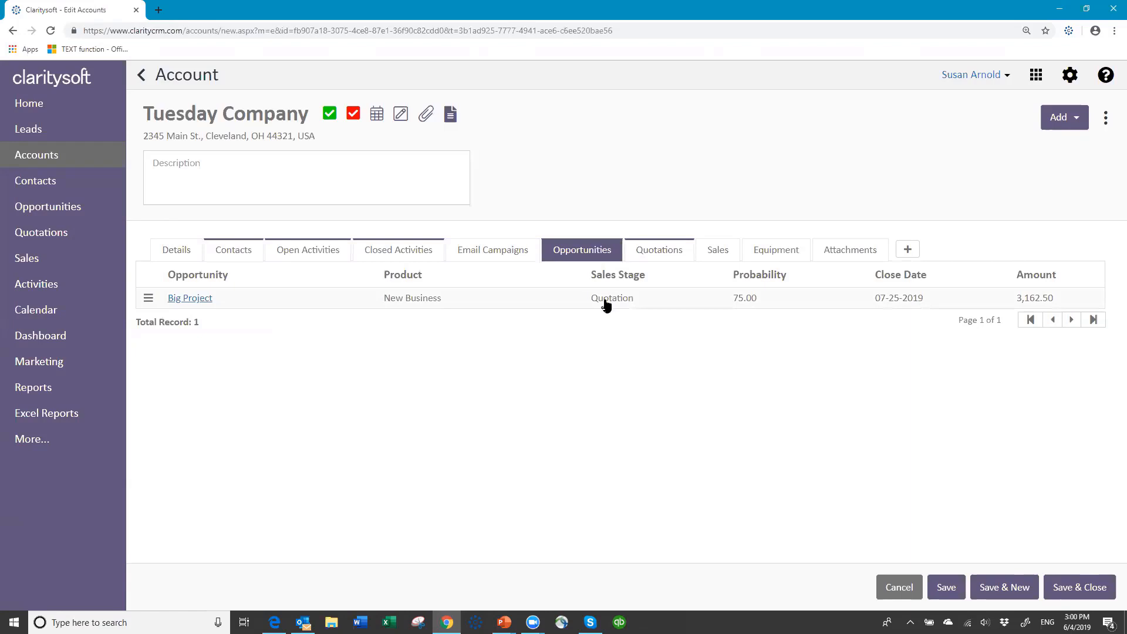
click(193, 300)
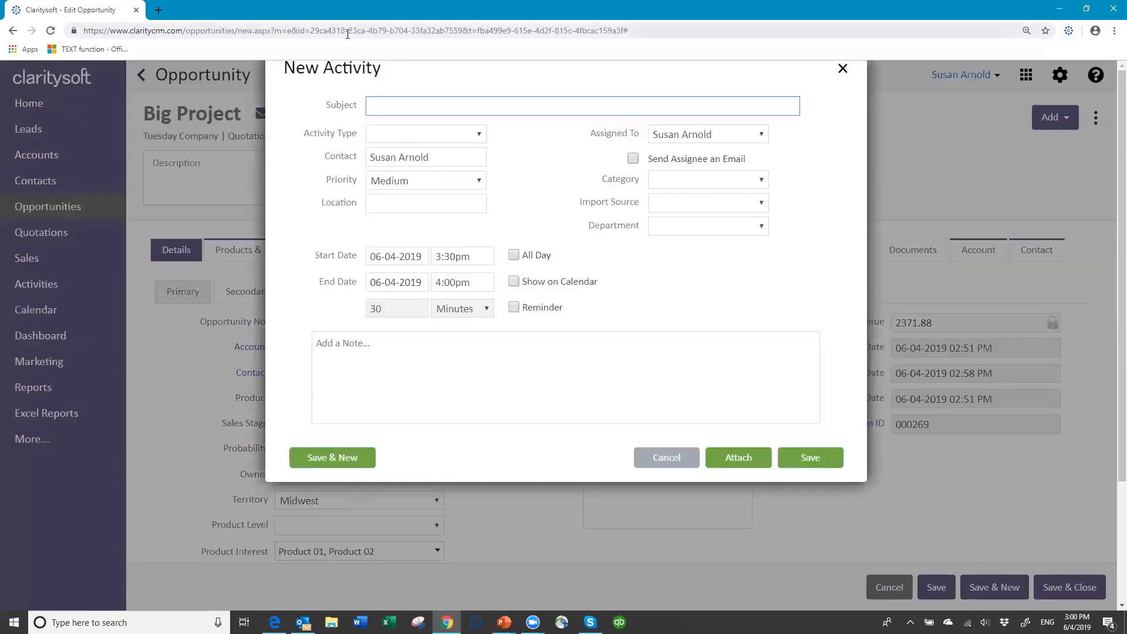
Create a 'Quote foloowup' call on June 7, 2019 at 3:30pm and save it
text(ote foloowup)
click(431, 137)
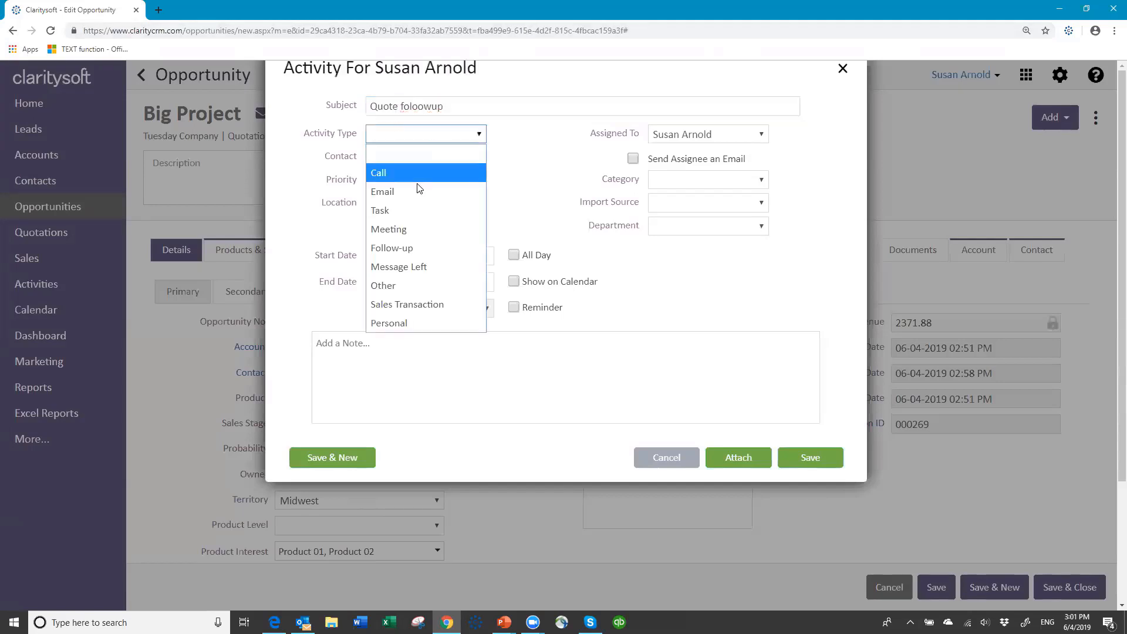
click(415, 174)
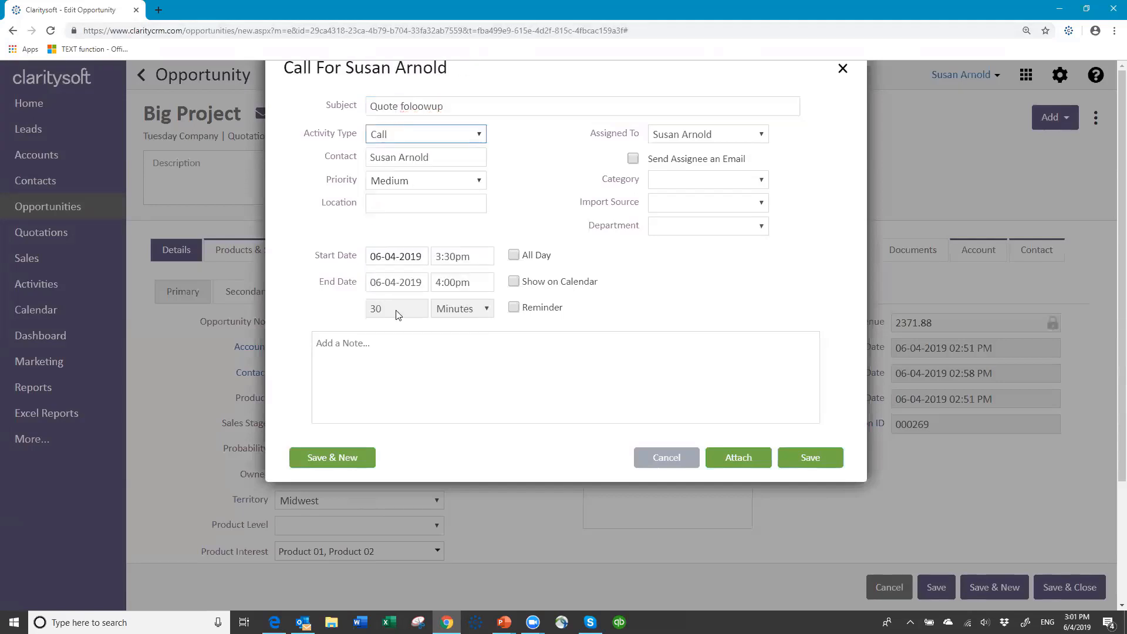
click(426, 260)
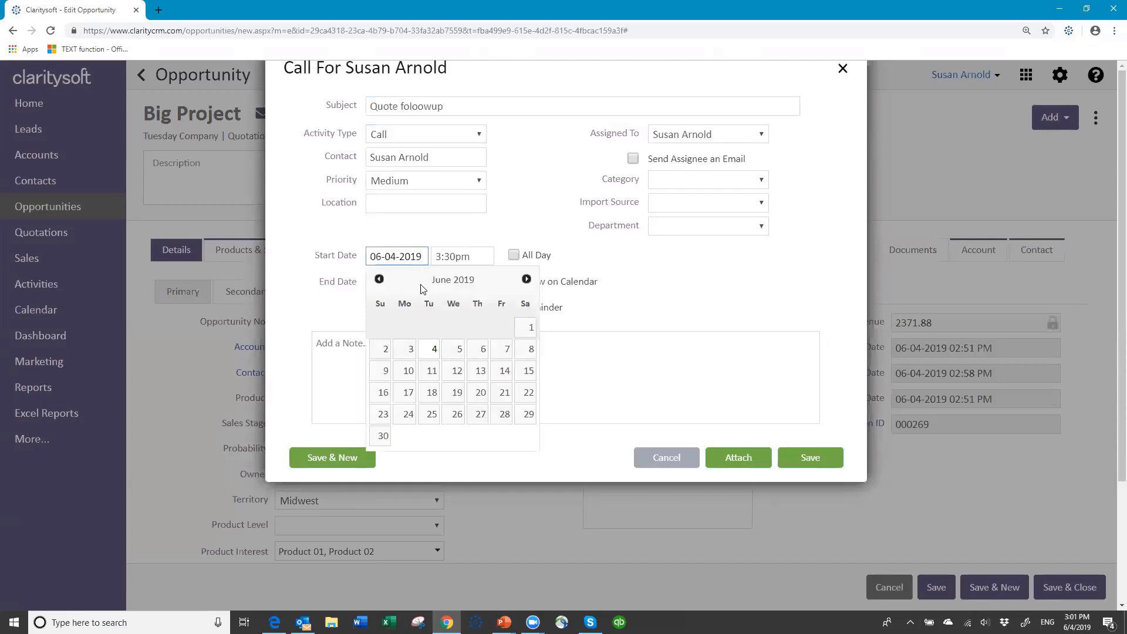
click(497, 350)
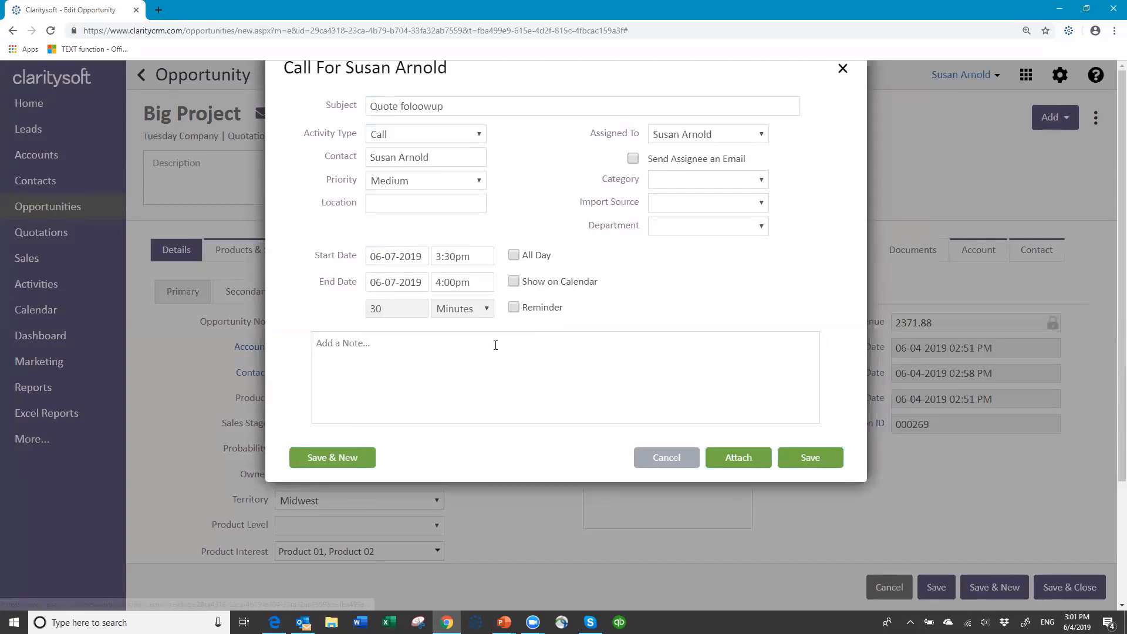
click(815, 458)
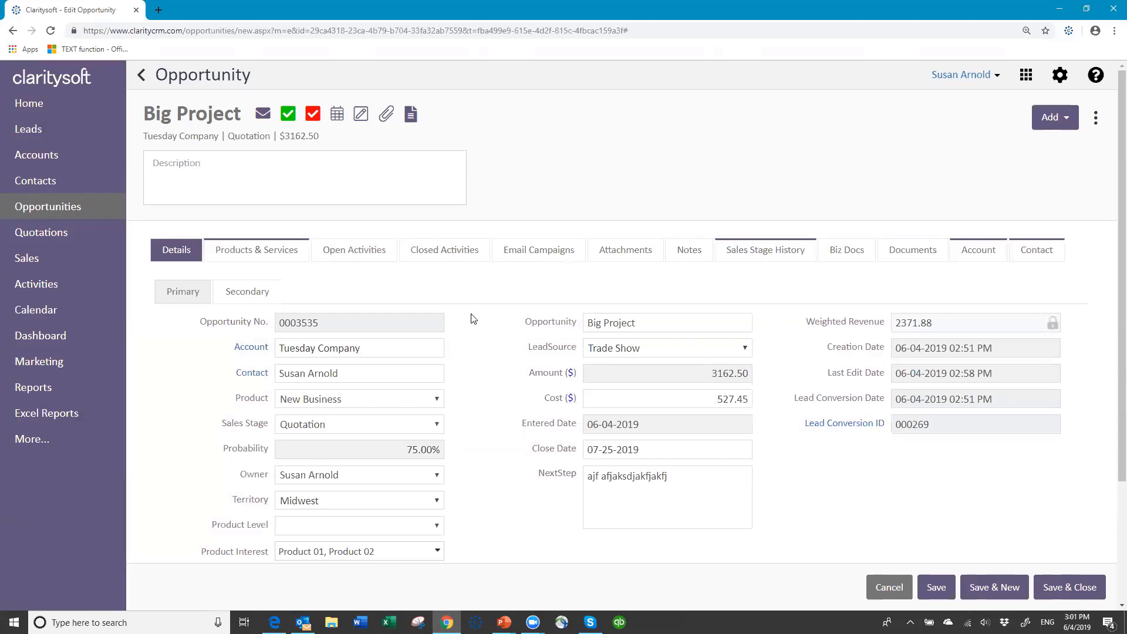
Change the Big Project opportunity's sales stage to Won, then save and close it
click(437, 426)
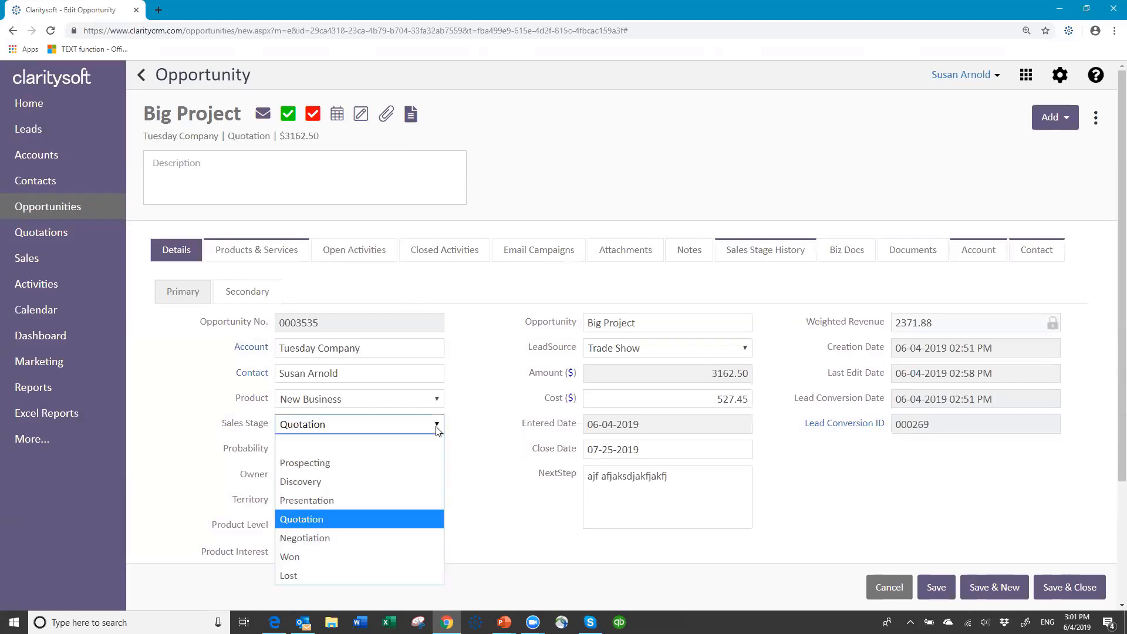
click(354, 558)
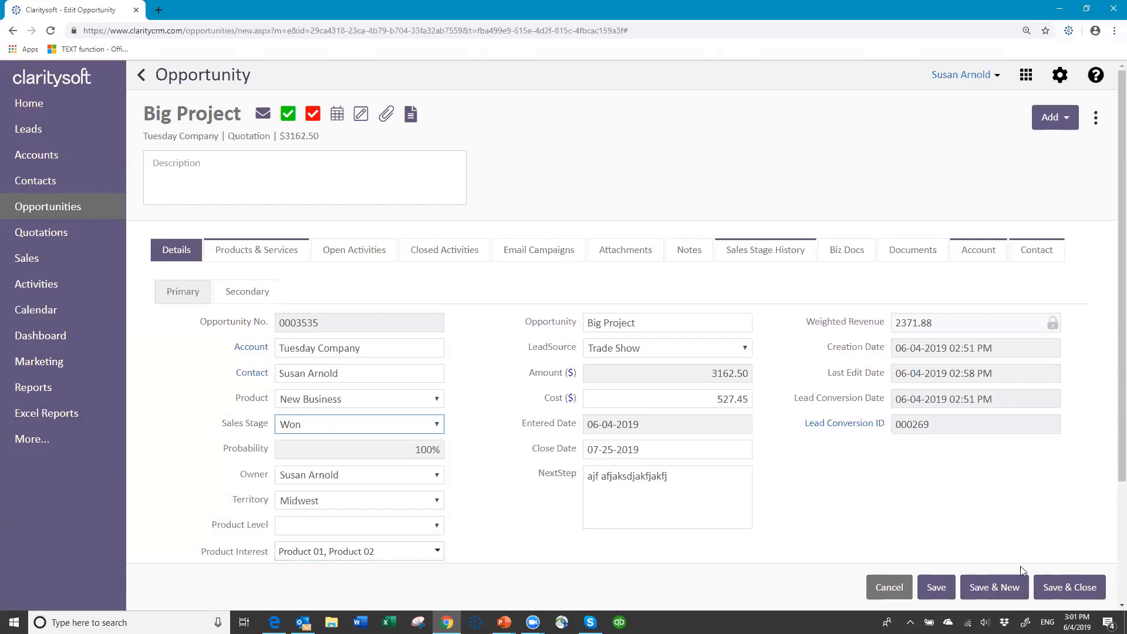
click(1067, 588)
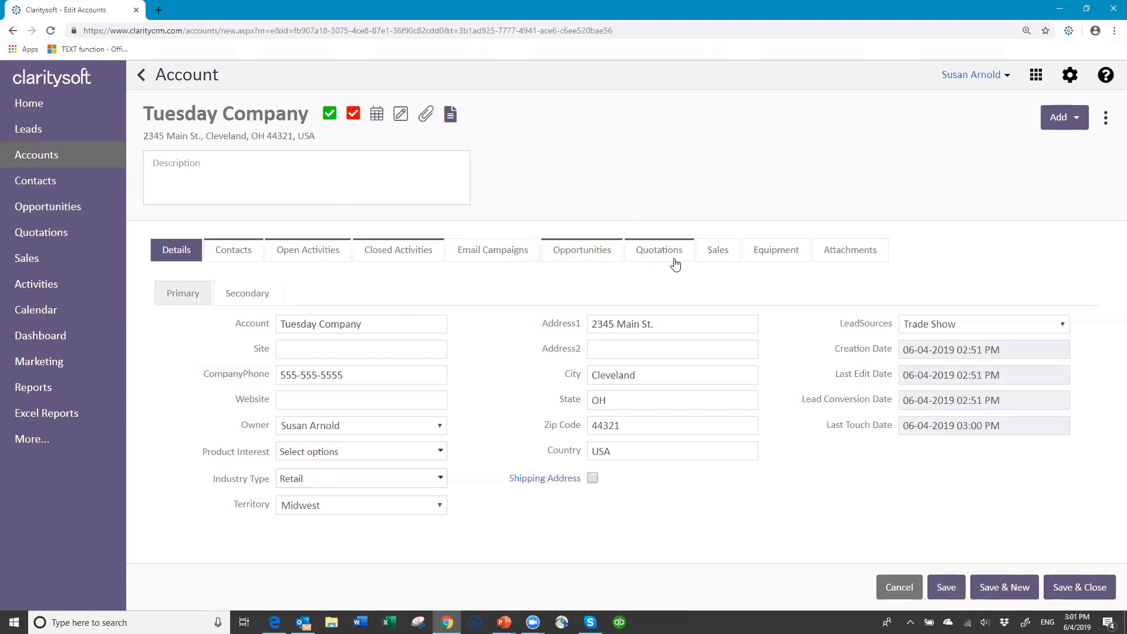
Open Tuesday Company's quotation Q00004 and save it with status Accepted instead of Active
click(652, 252)
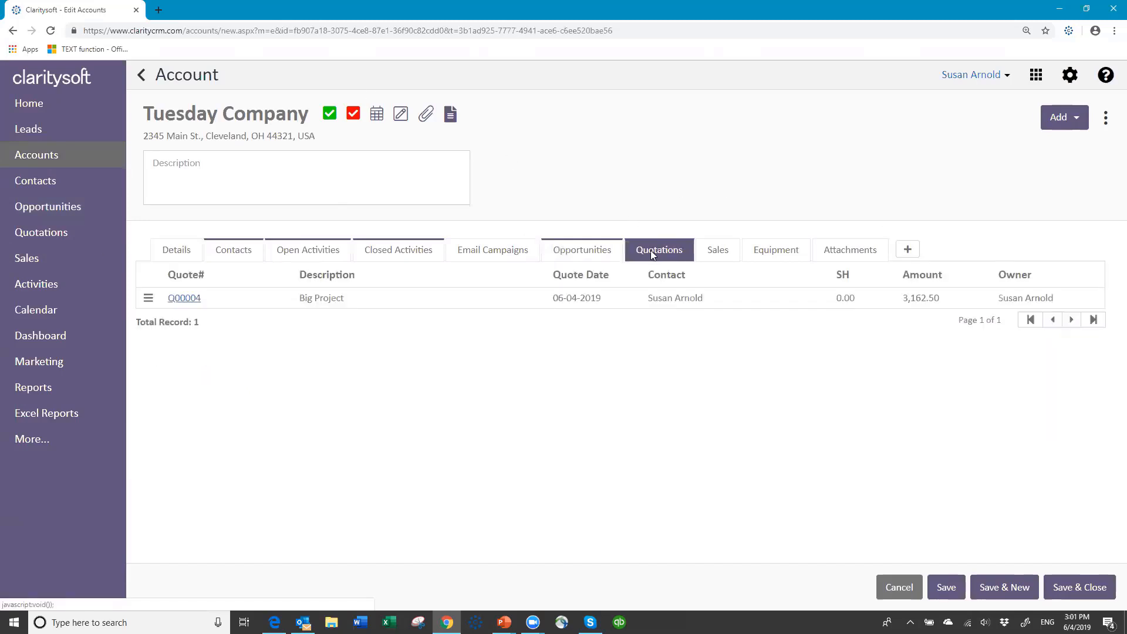
click(187, 300)
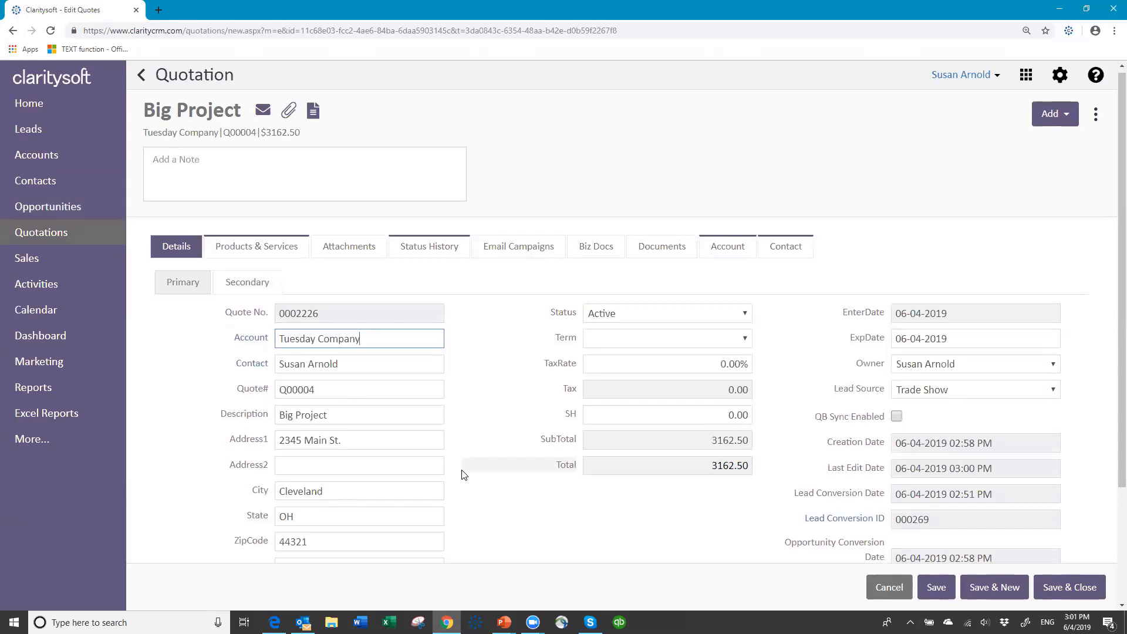
scroll(462, 474, down, 3)
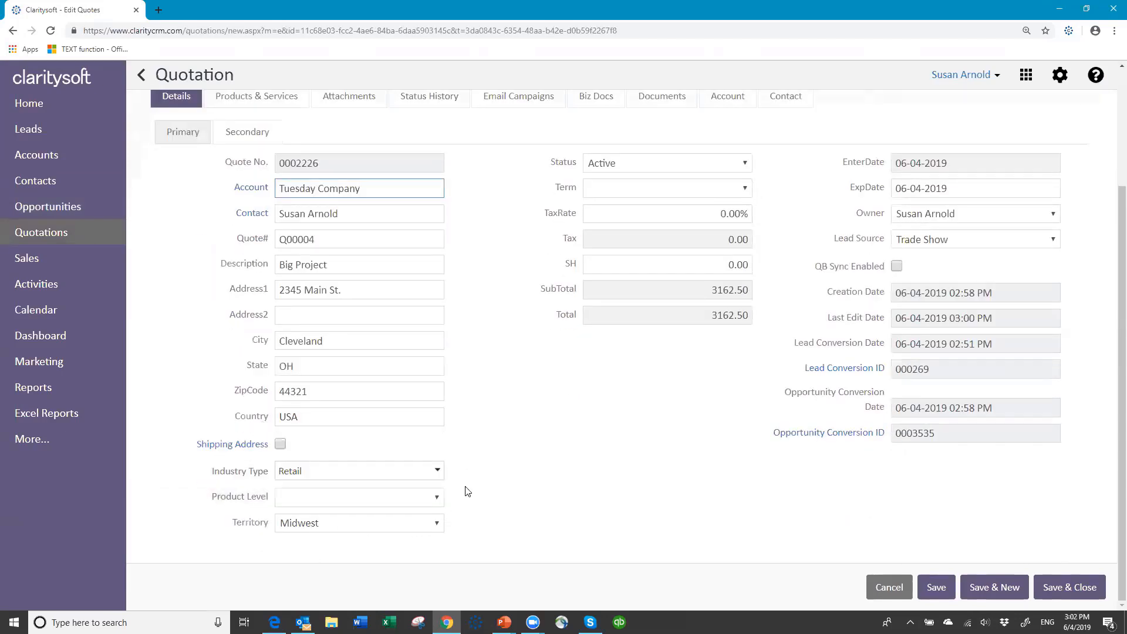
click(740, 166)
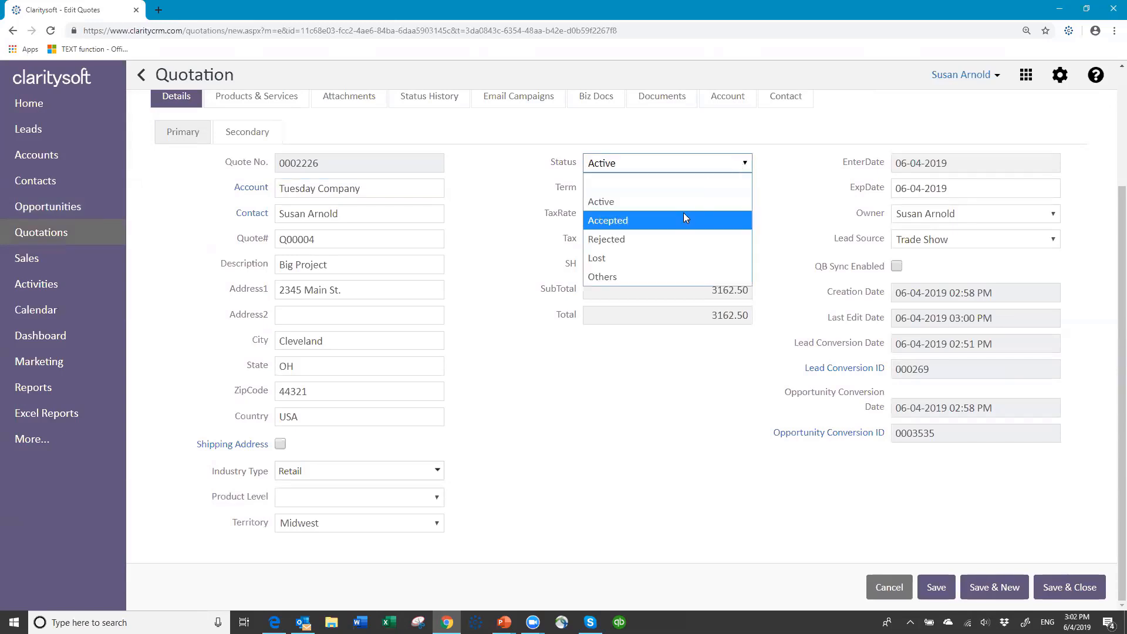
click(684, 215)
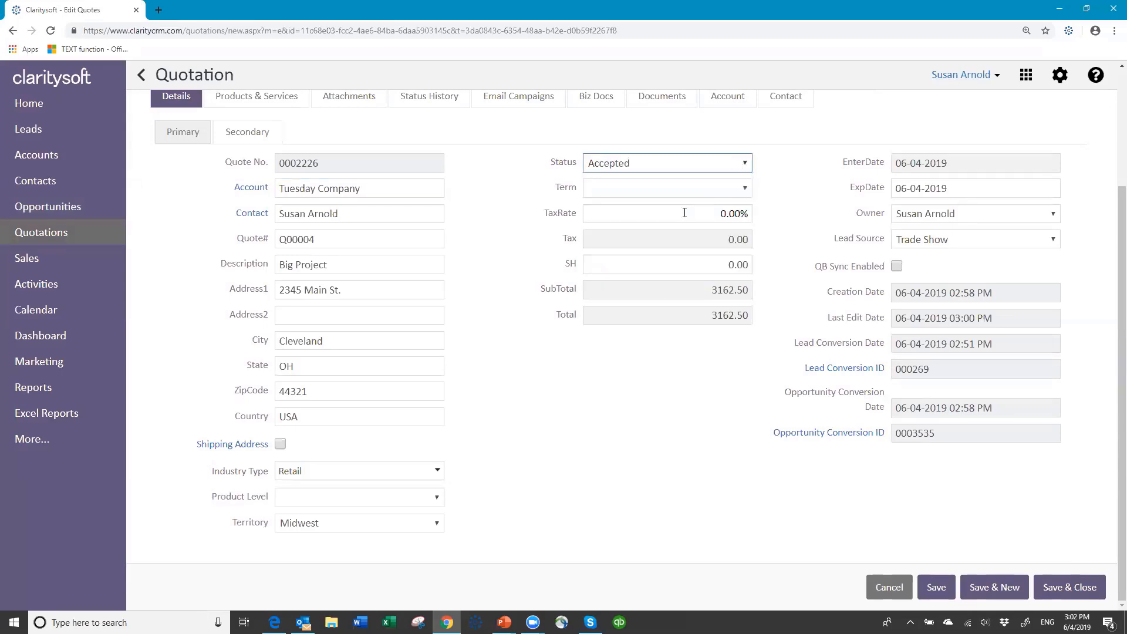
click(936, 586)
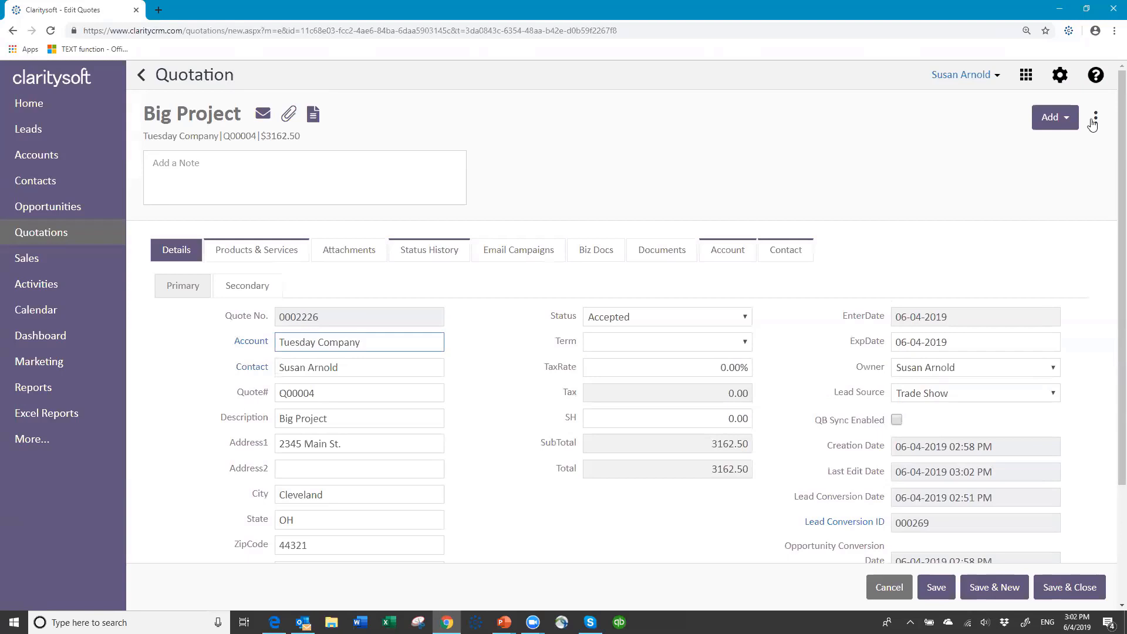
Convert quotation Q00004 to a sale, confirming with Yes, then save and close the quotation and account
click(1095, 118)
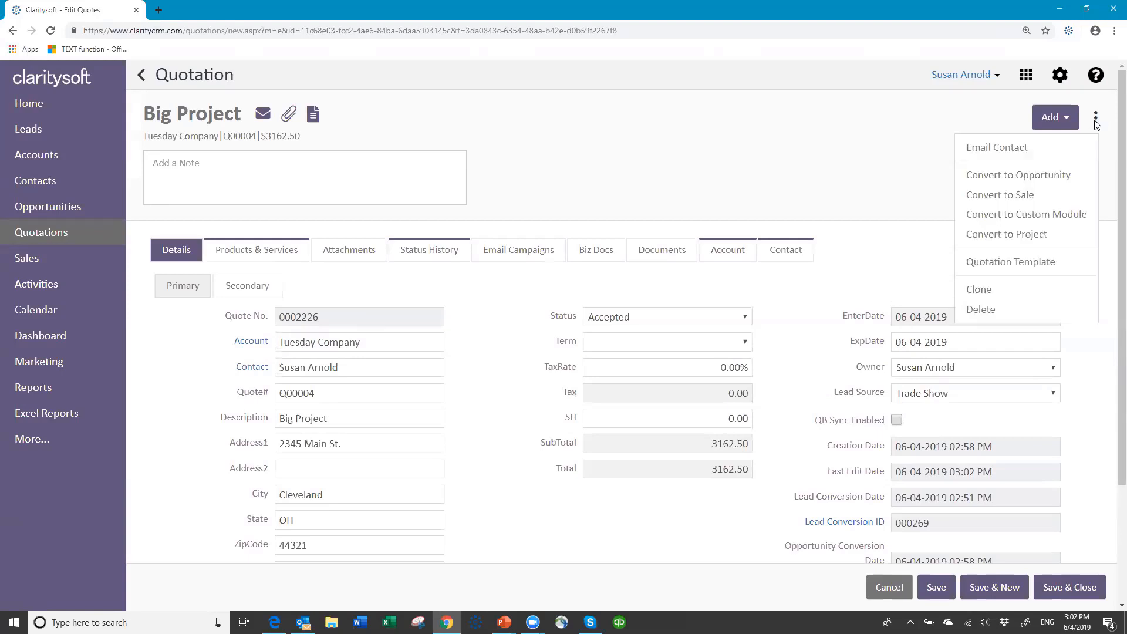
click(995, 196)
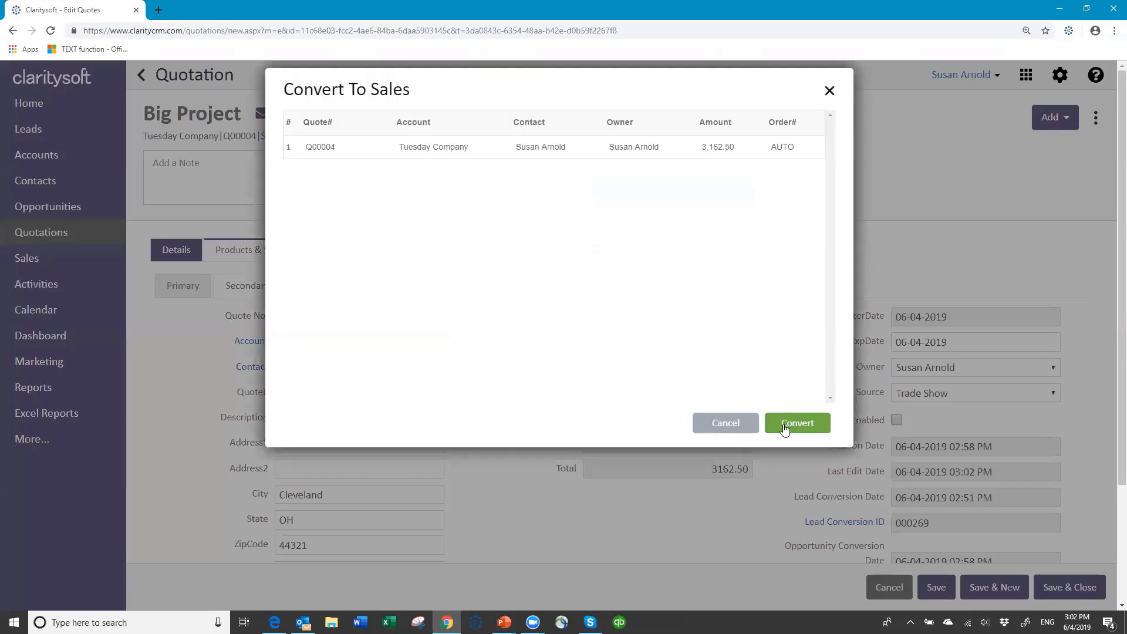
click(792, 423)
click(587, 383)
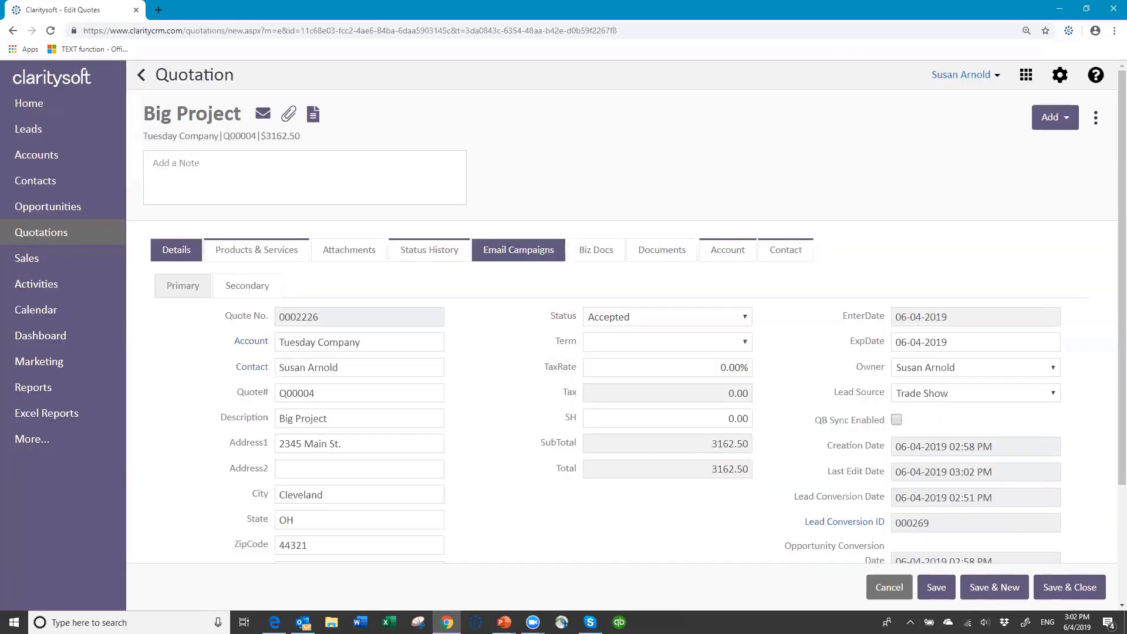
click(1070, 580)
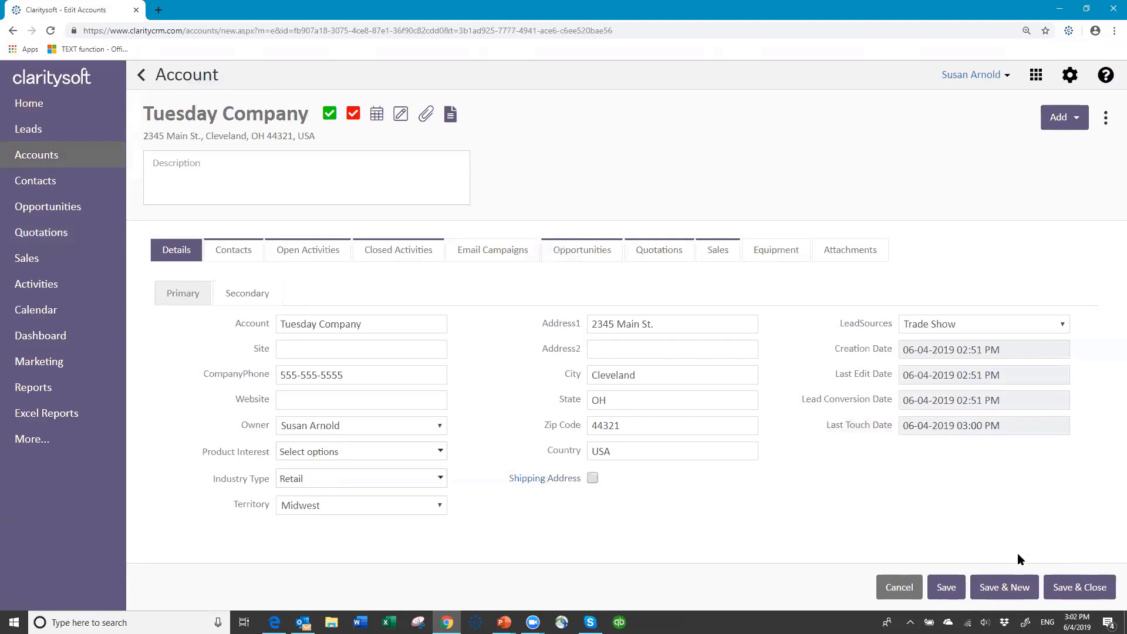
click(1057, 586)
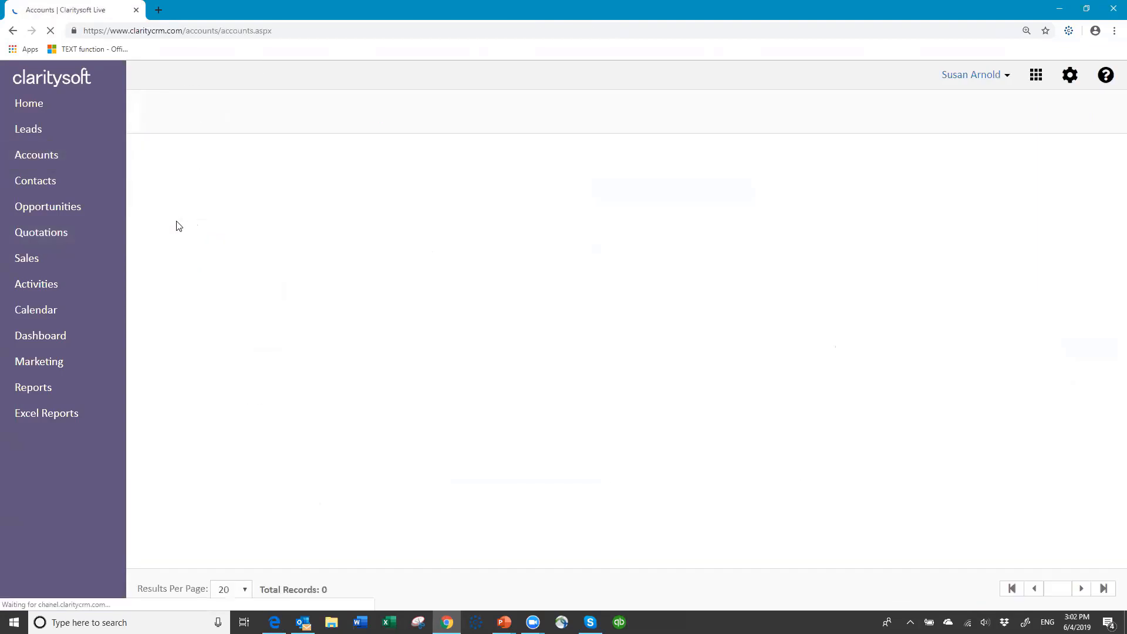
Filter Sales to All Sales, search 'tues', and open Tuesday Company's Big Project sale S00012
click(32, 264)
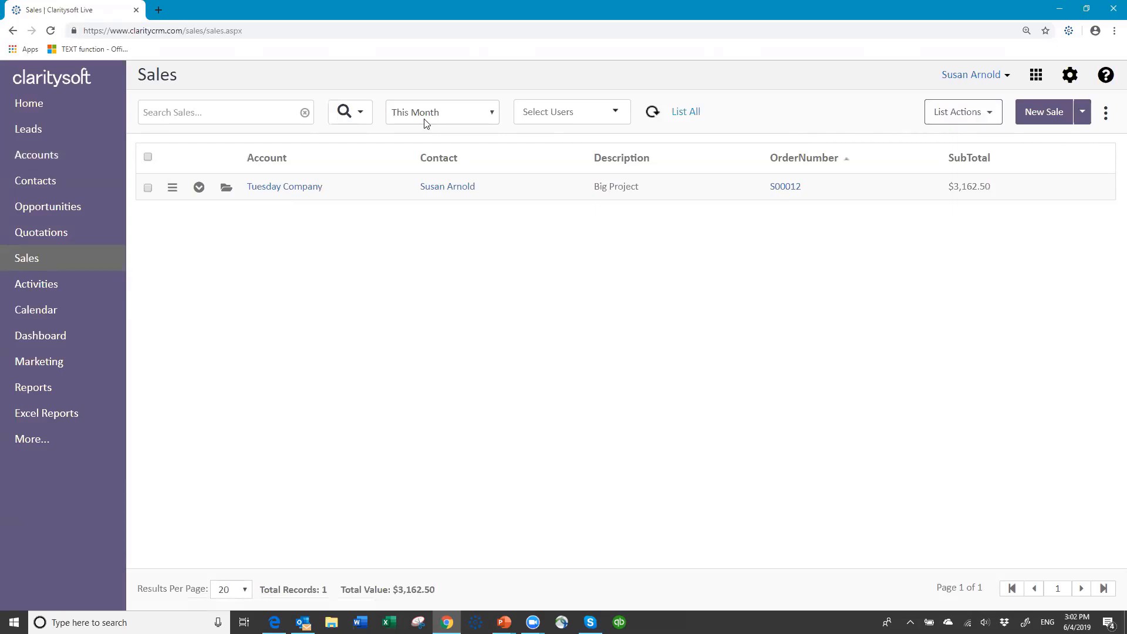
click(488, 117)
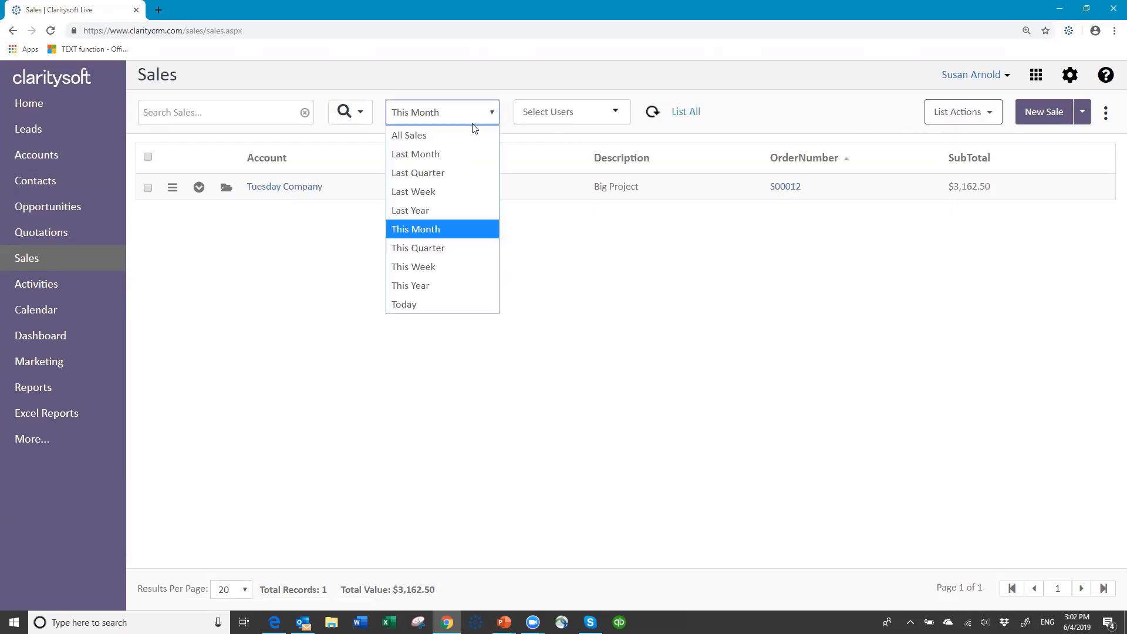
click(458, 145)
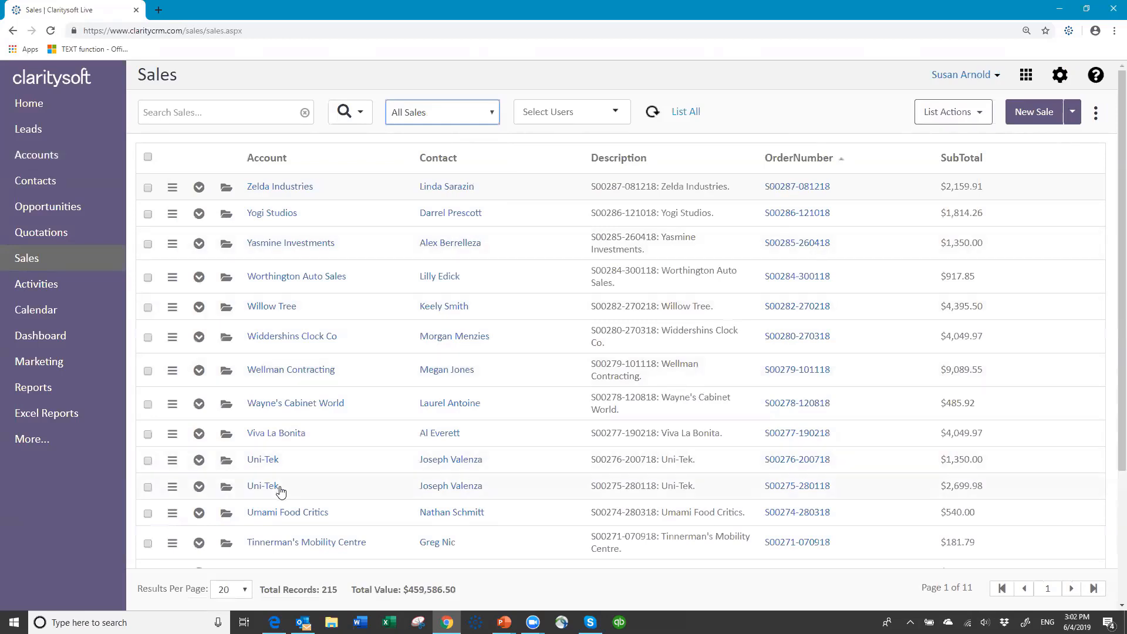
click(256, 113)
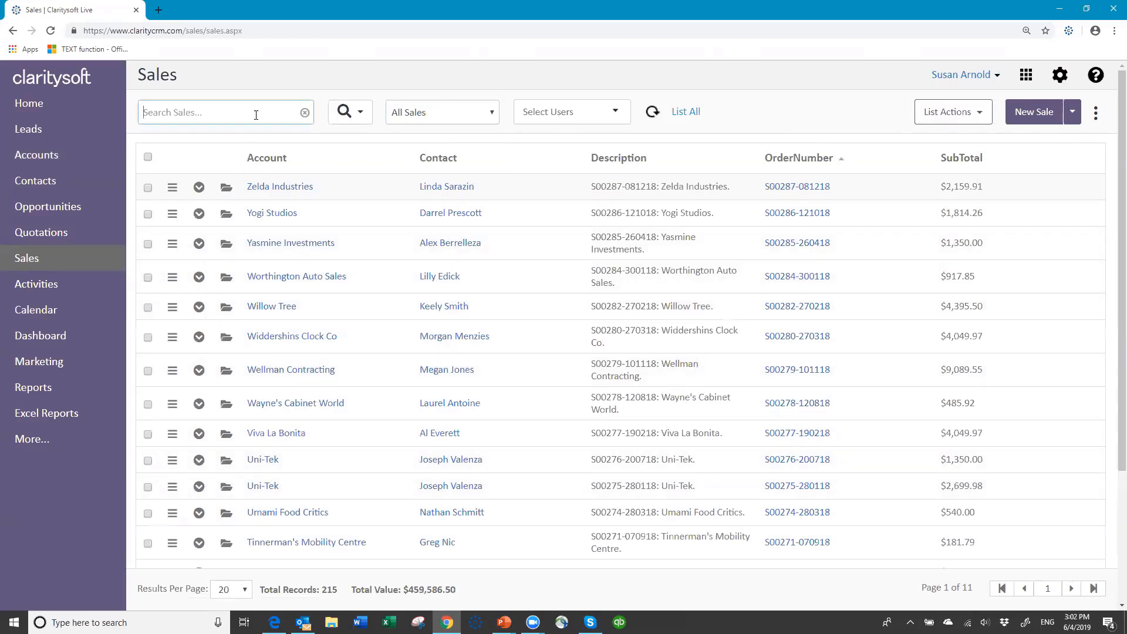
text(tues)
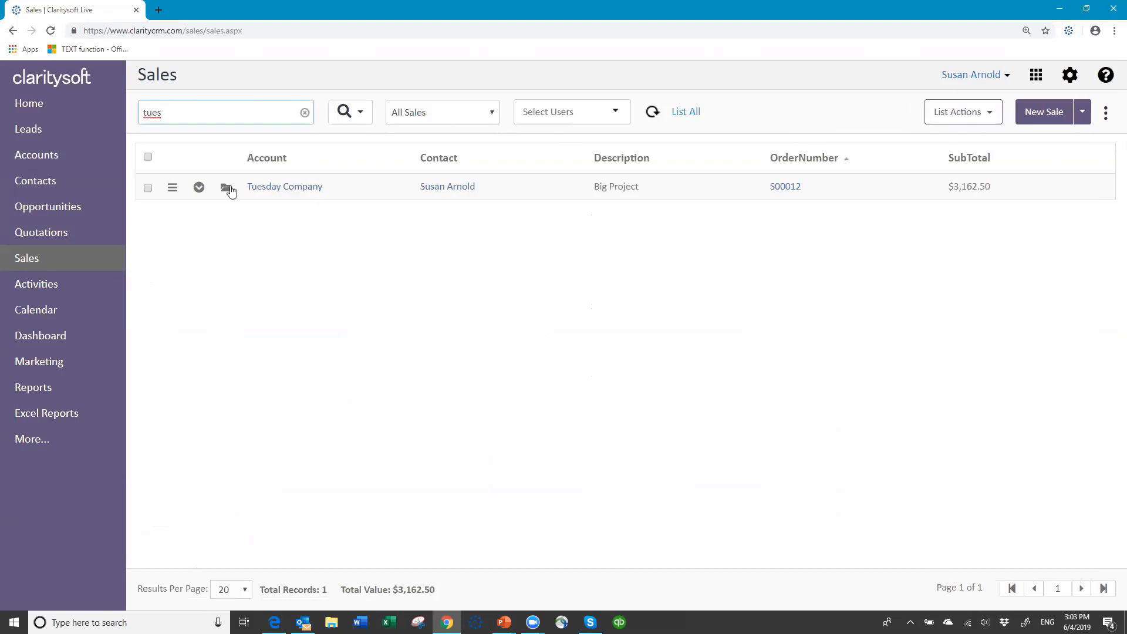
click(227, 189)
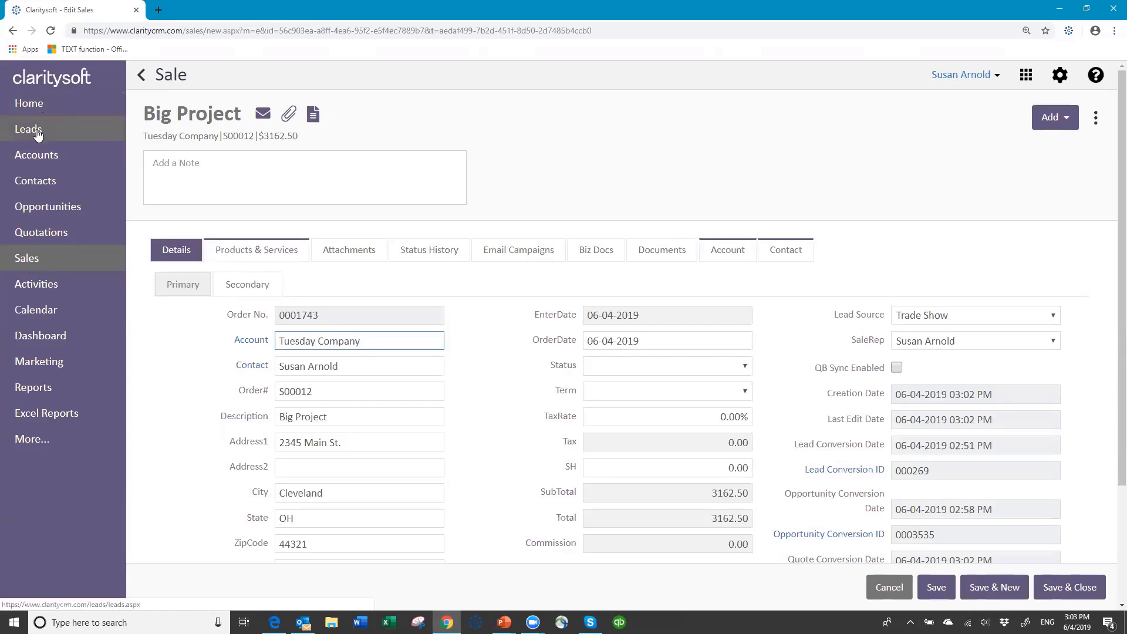
List all 202 accounts with the search cleared, then run the PowerPoint slide show and advance it
click(37, 156)
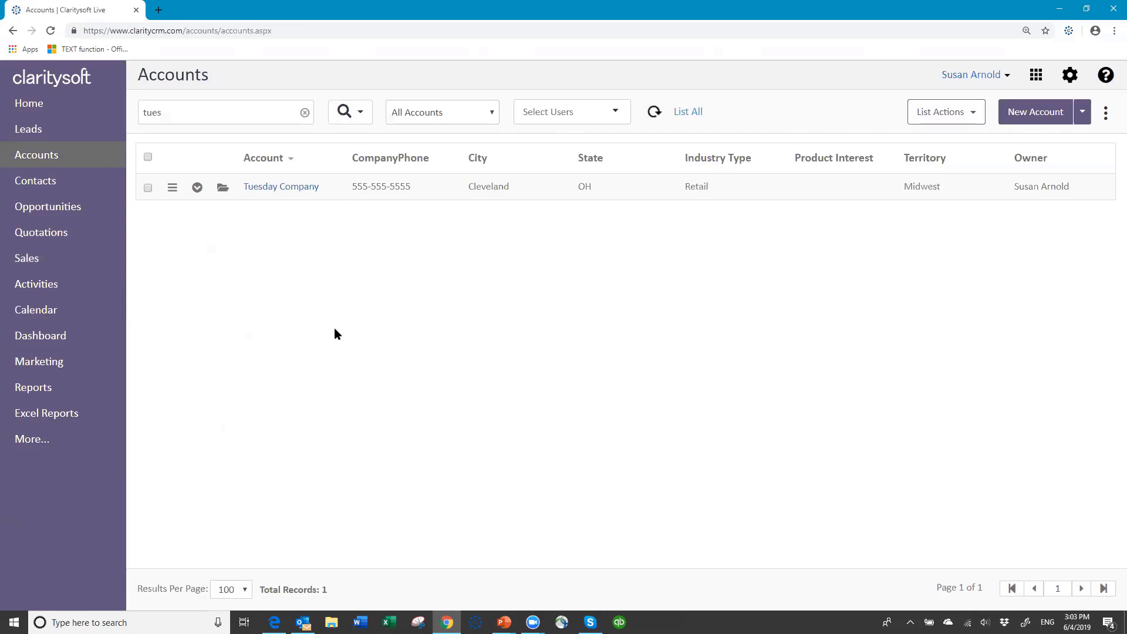
click(304, 114)
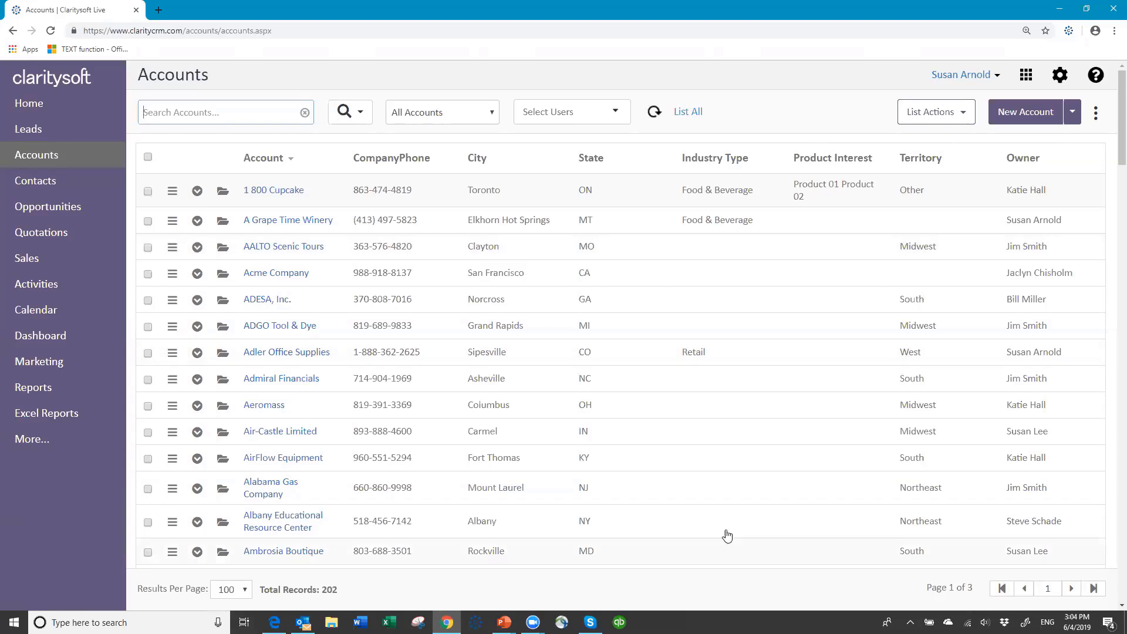
click(504, 622)
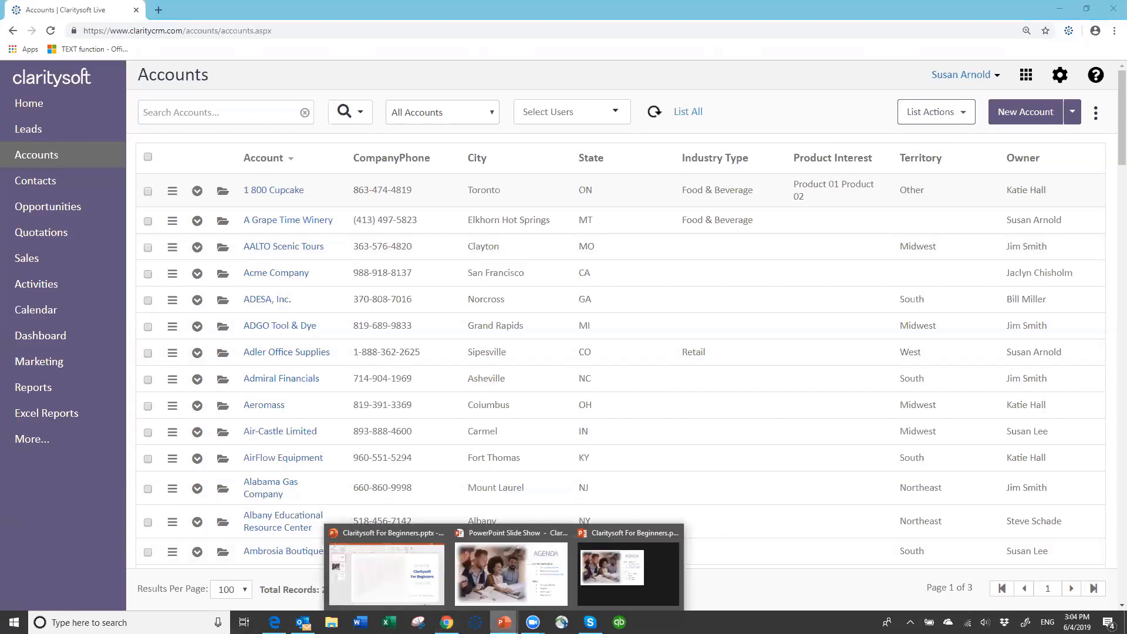
click(500, 583)
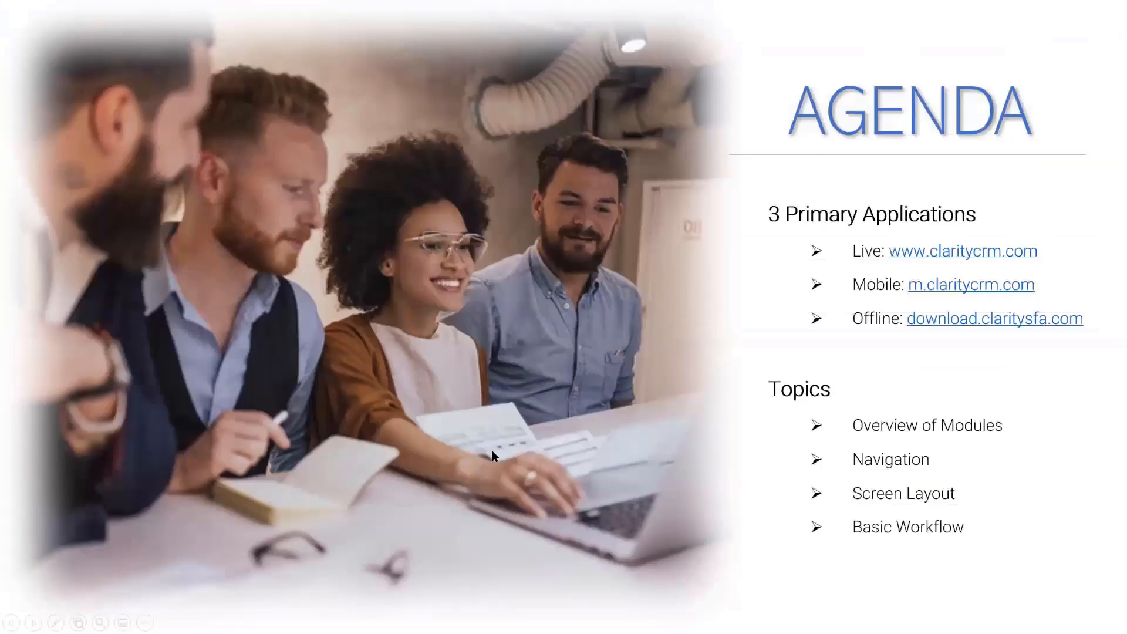
click(490, 451)
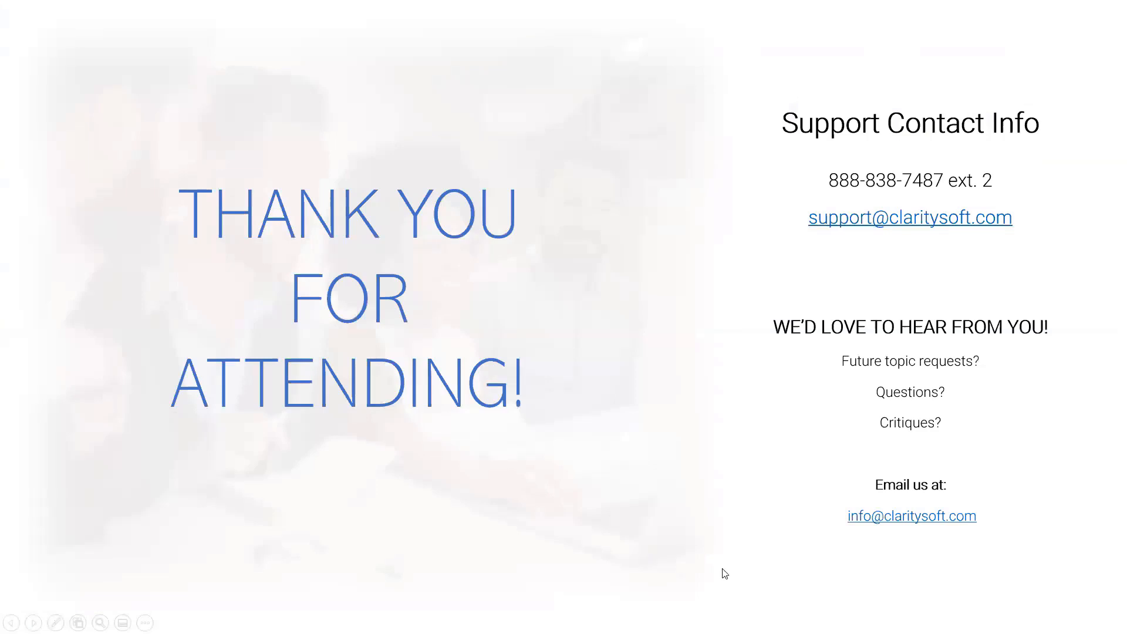